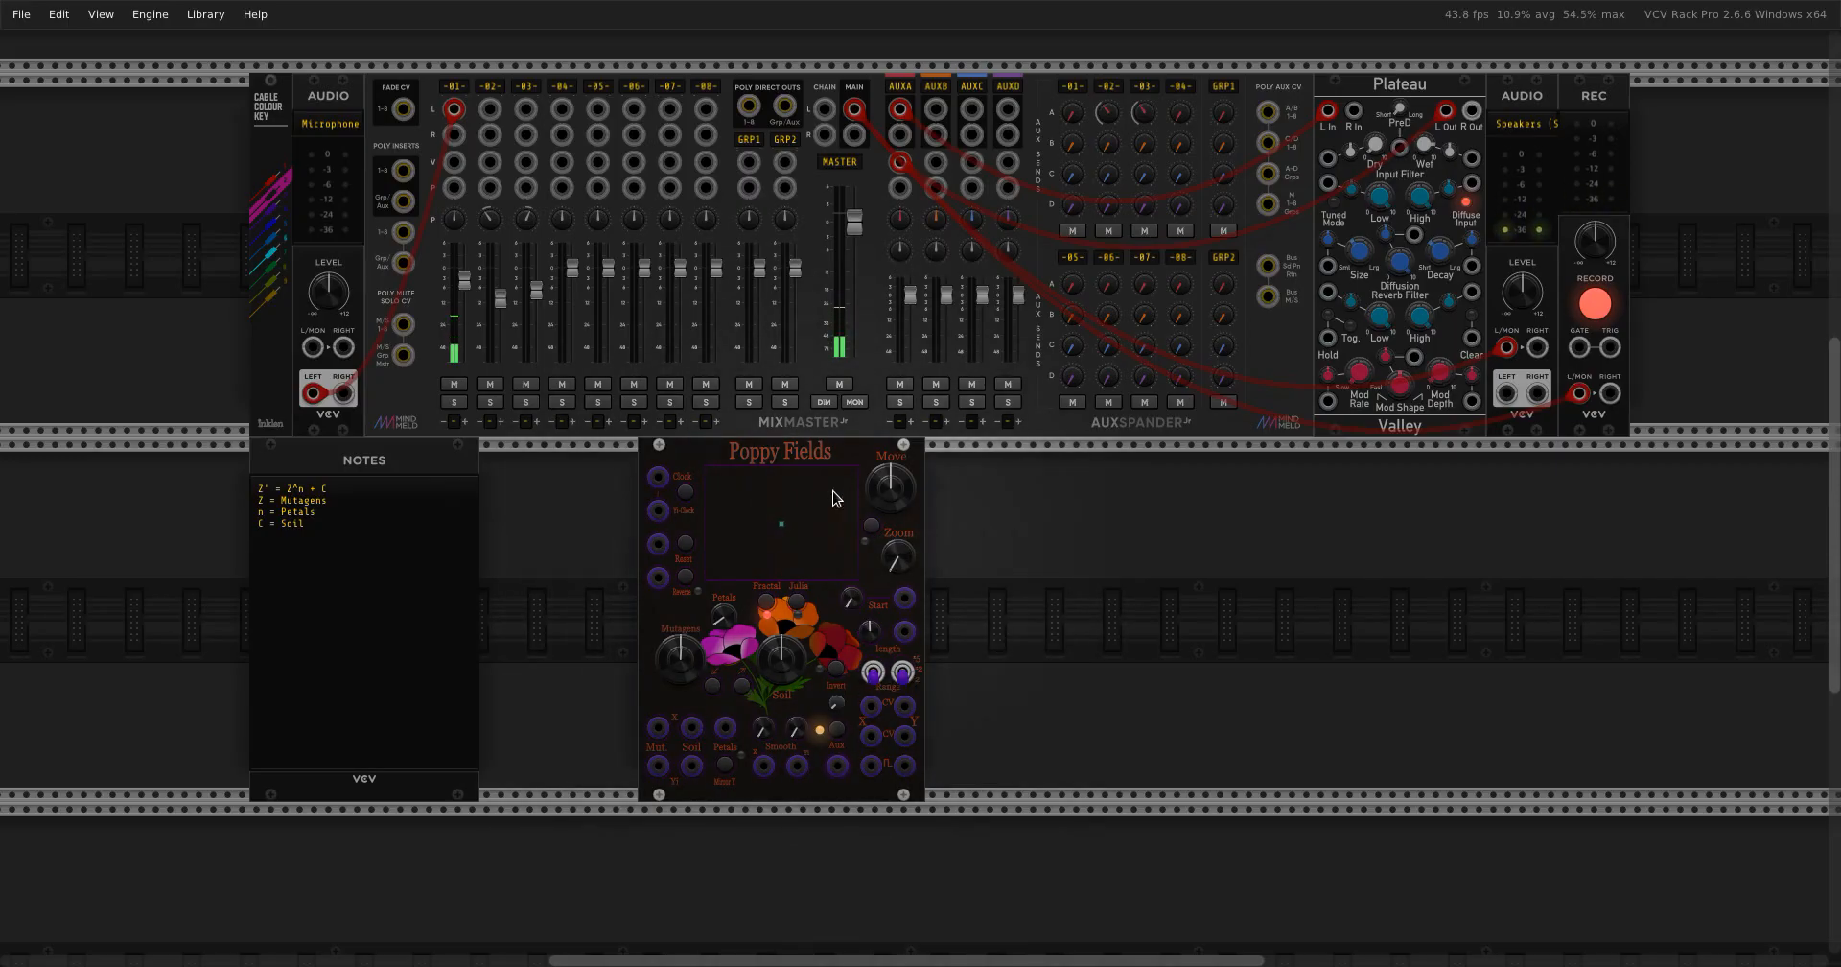
Cycle the Poppy Fields display through the monochrome, colour and dotted fractal modes.
click(877, 528)
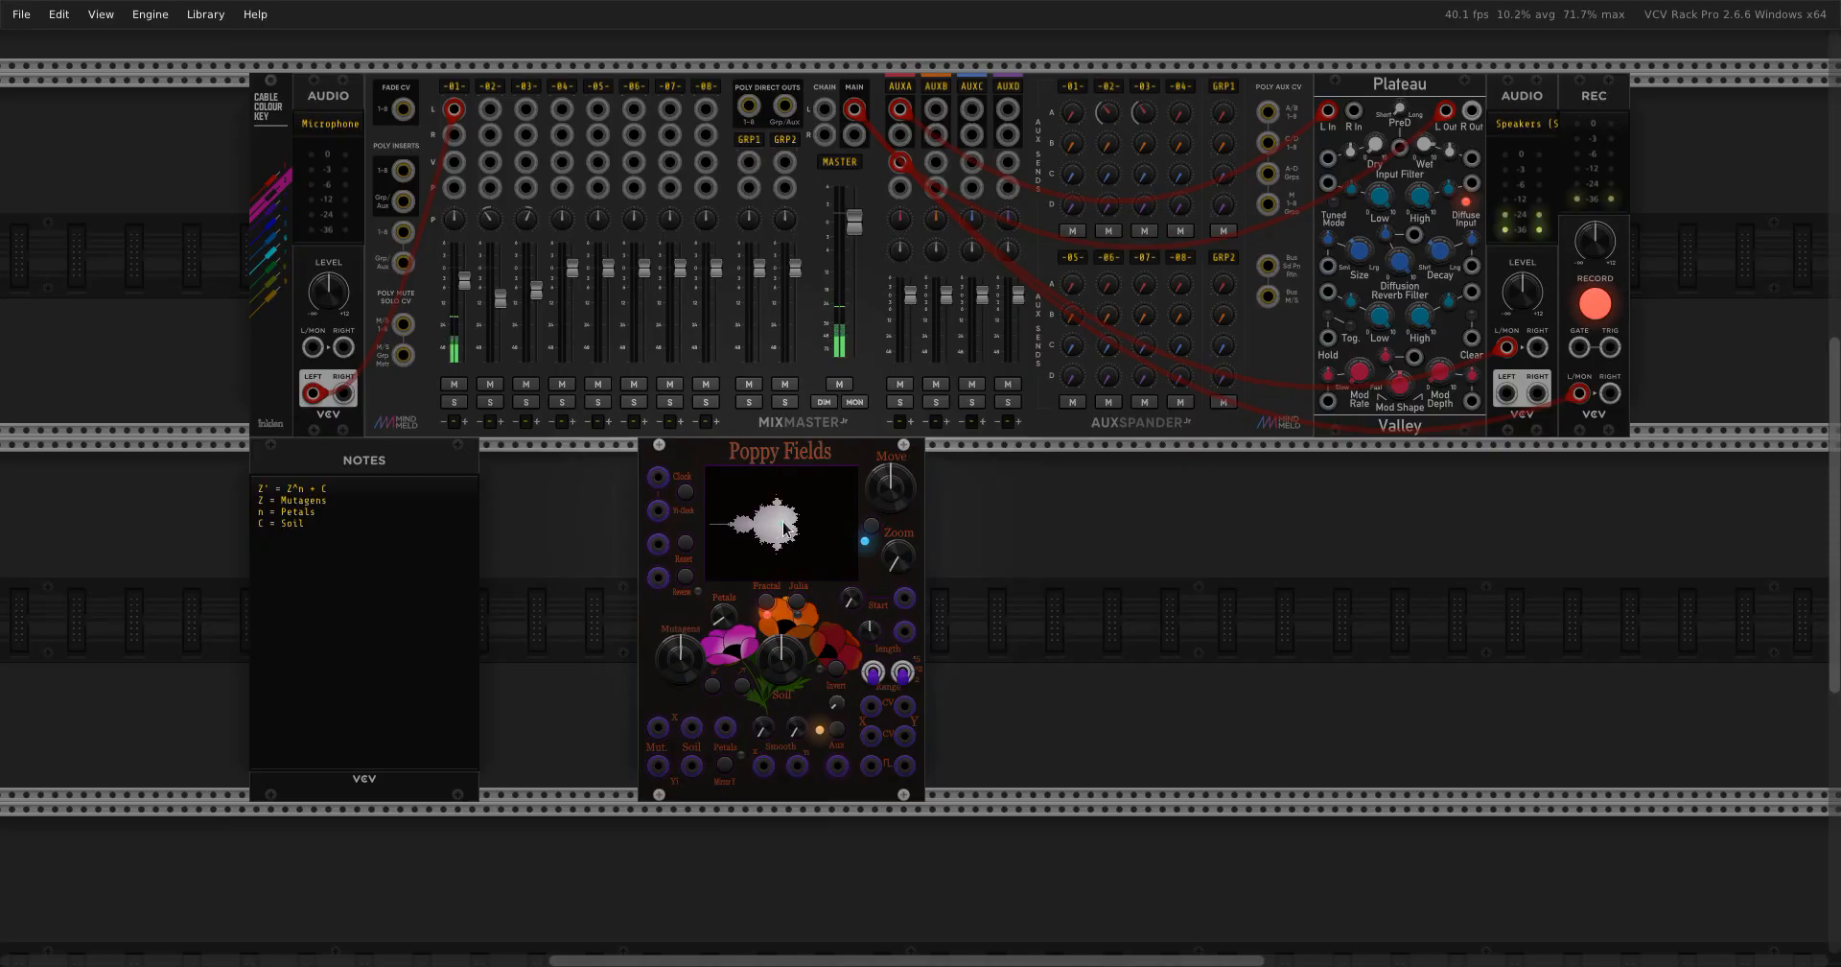
click(873, 530)
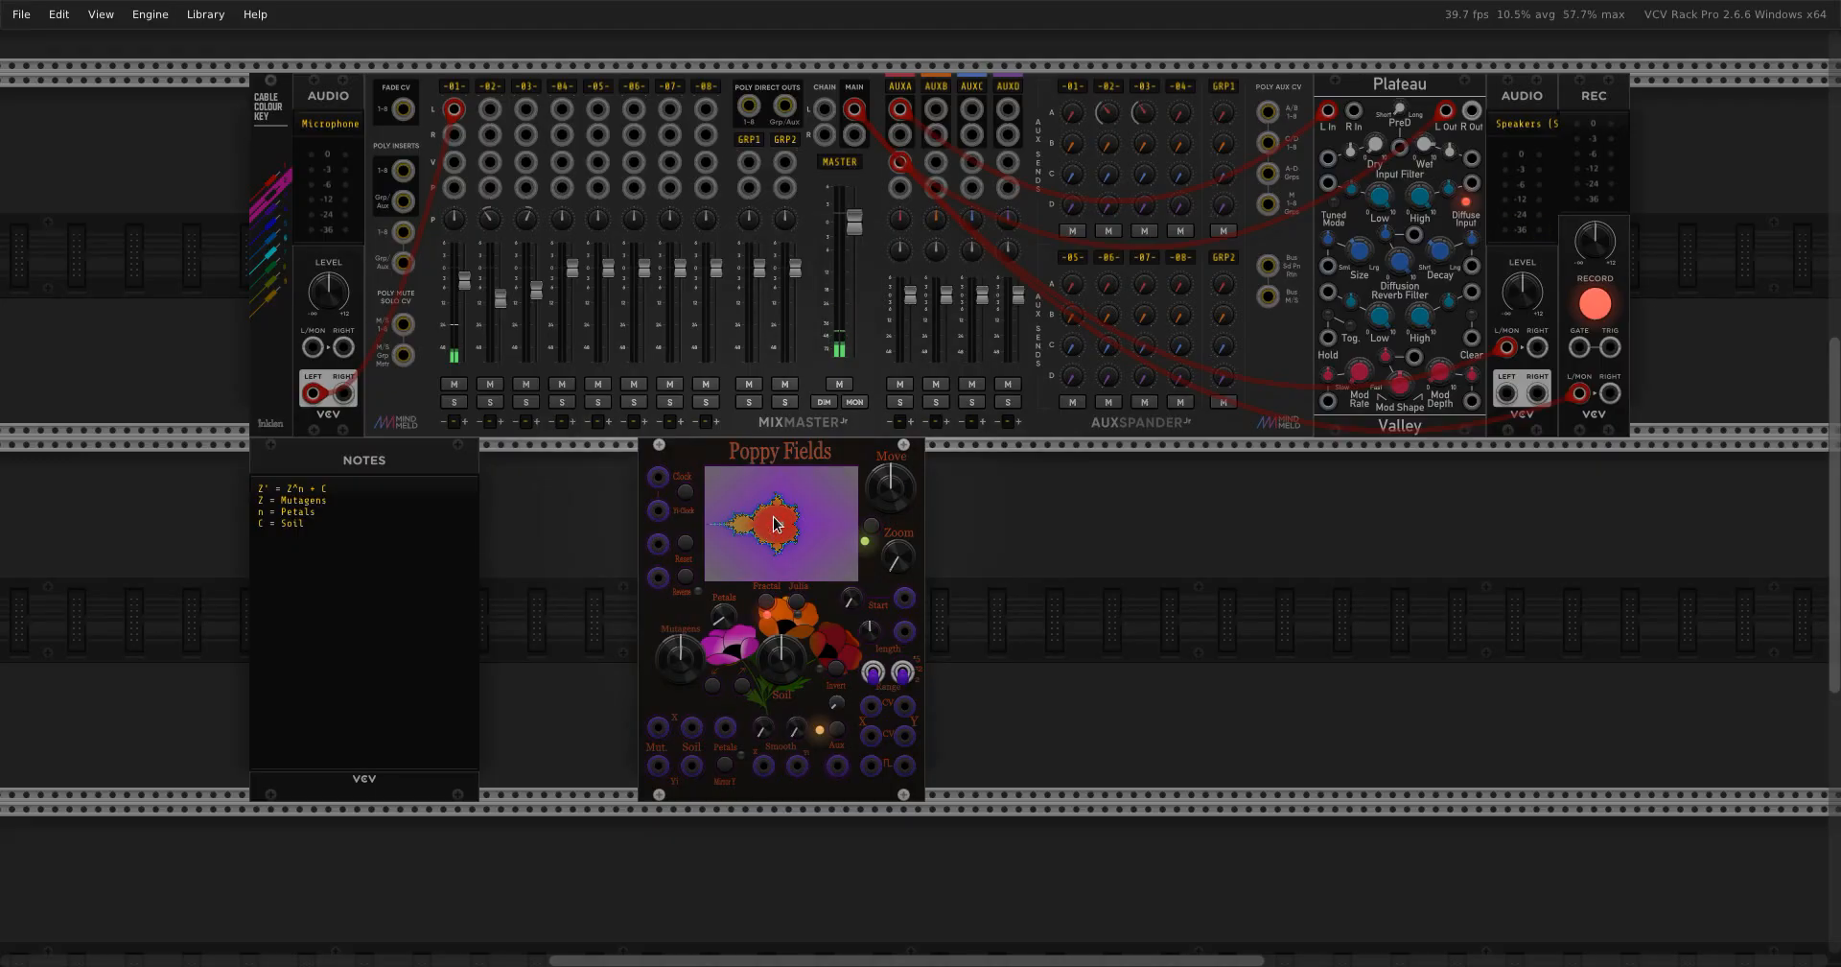
click(867, 528)
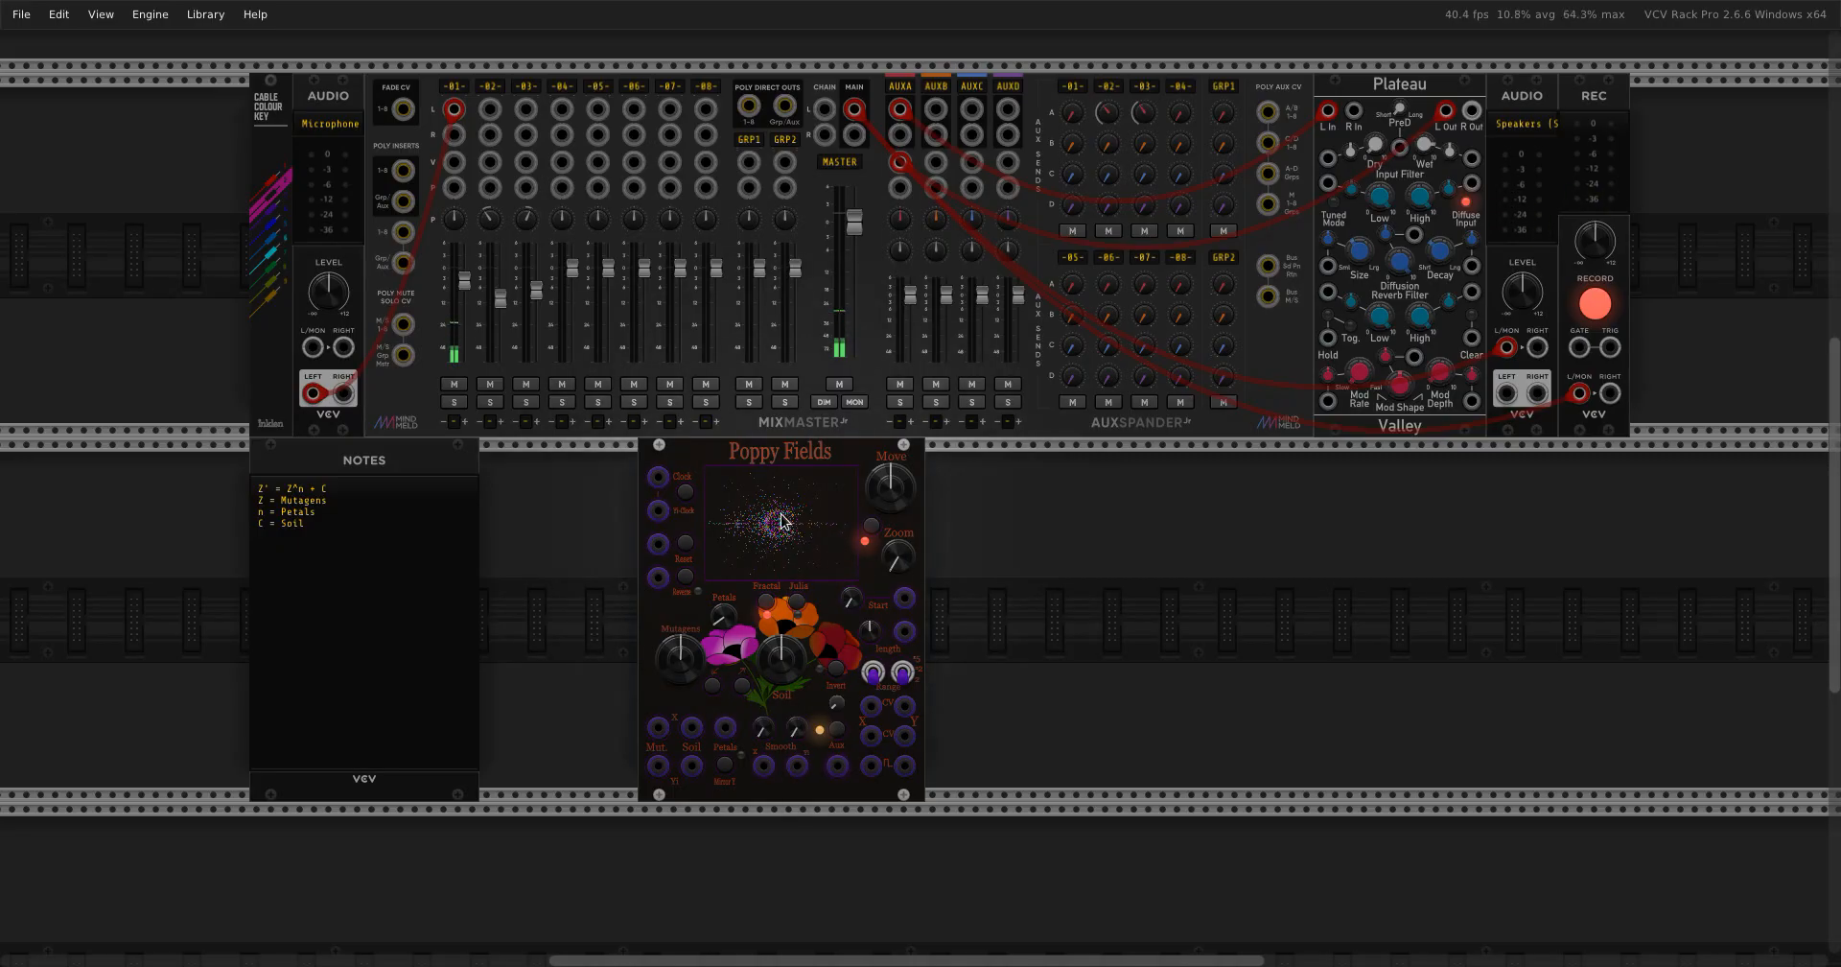
click(868, 534)
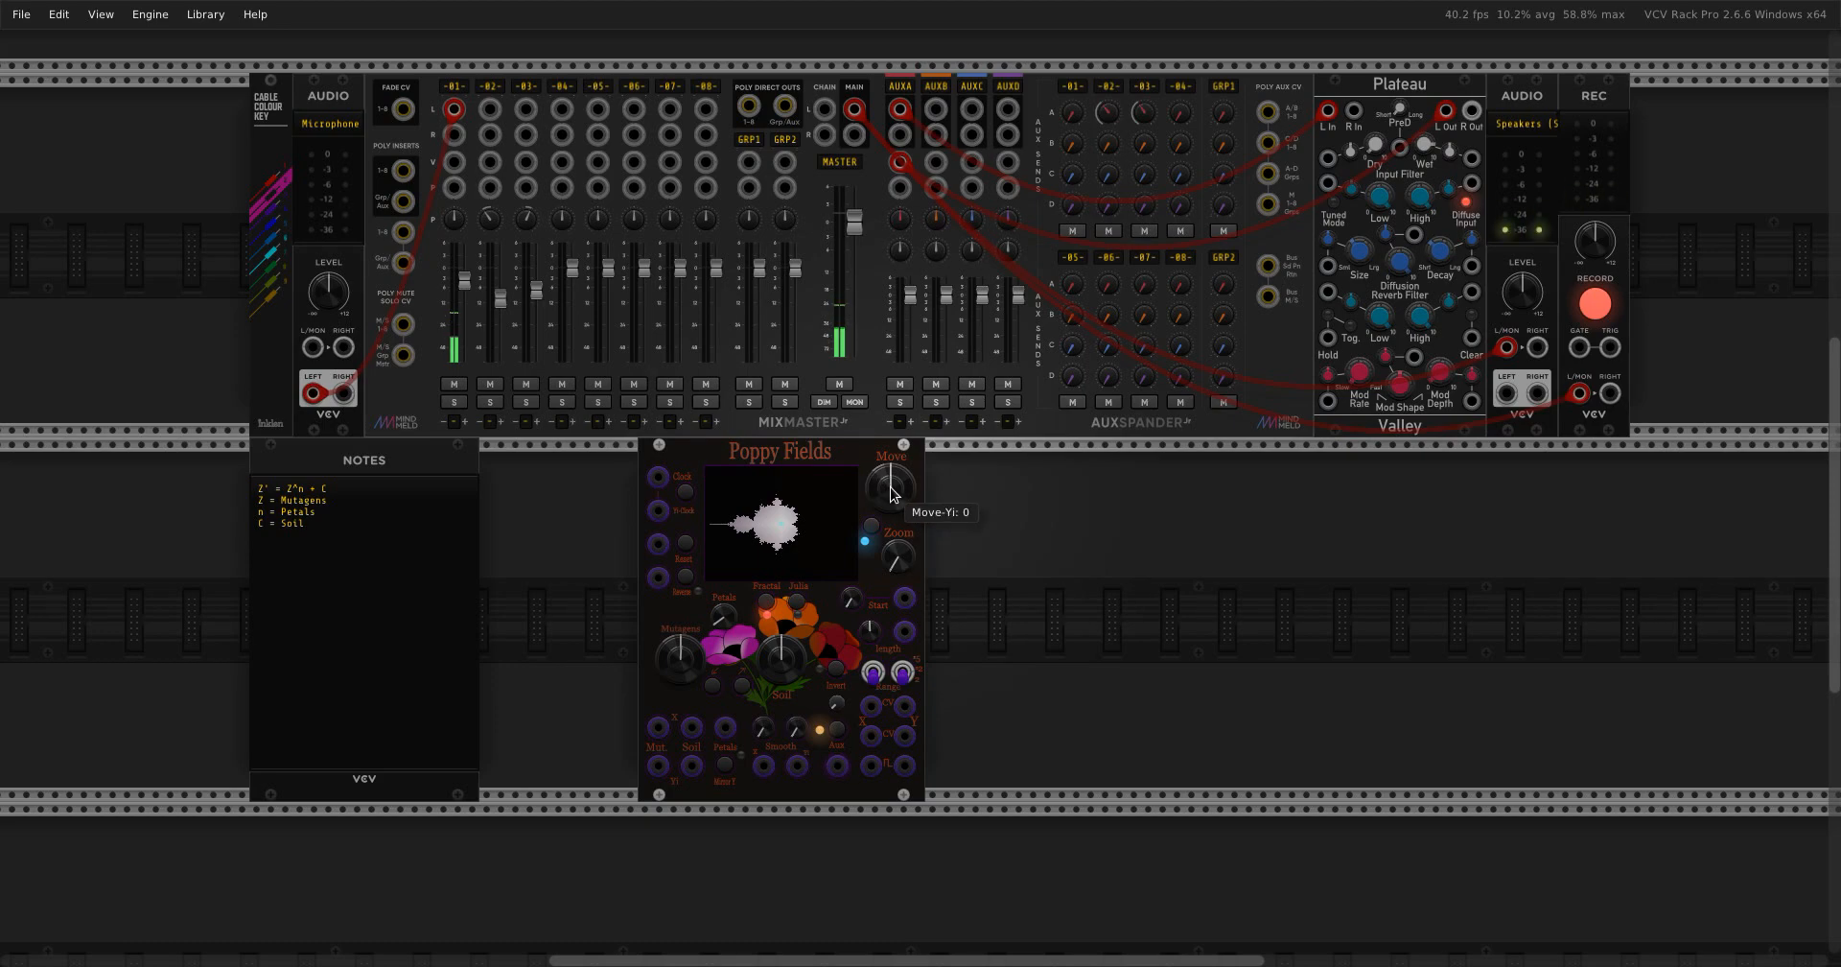
Switch the Poppy Fields display to colour and zoom in on the fractal's edge, with Move-X about -0.66 and Move-Yi about -0.38.
mouse_move(890, 487)
mouse_down()
mouse_move(890, 434)
mouse_move(890, 525)
mouse_move(890, 448)
mouse_move(875, 517)
mouse_move(891, 557)
mouse_move(891, 491)
mouse_move(872, 507)
mouse_up()
click(875, 533)
drag(879, 489, 898, 548)
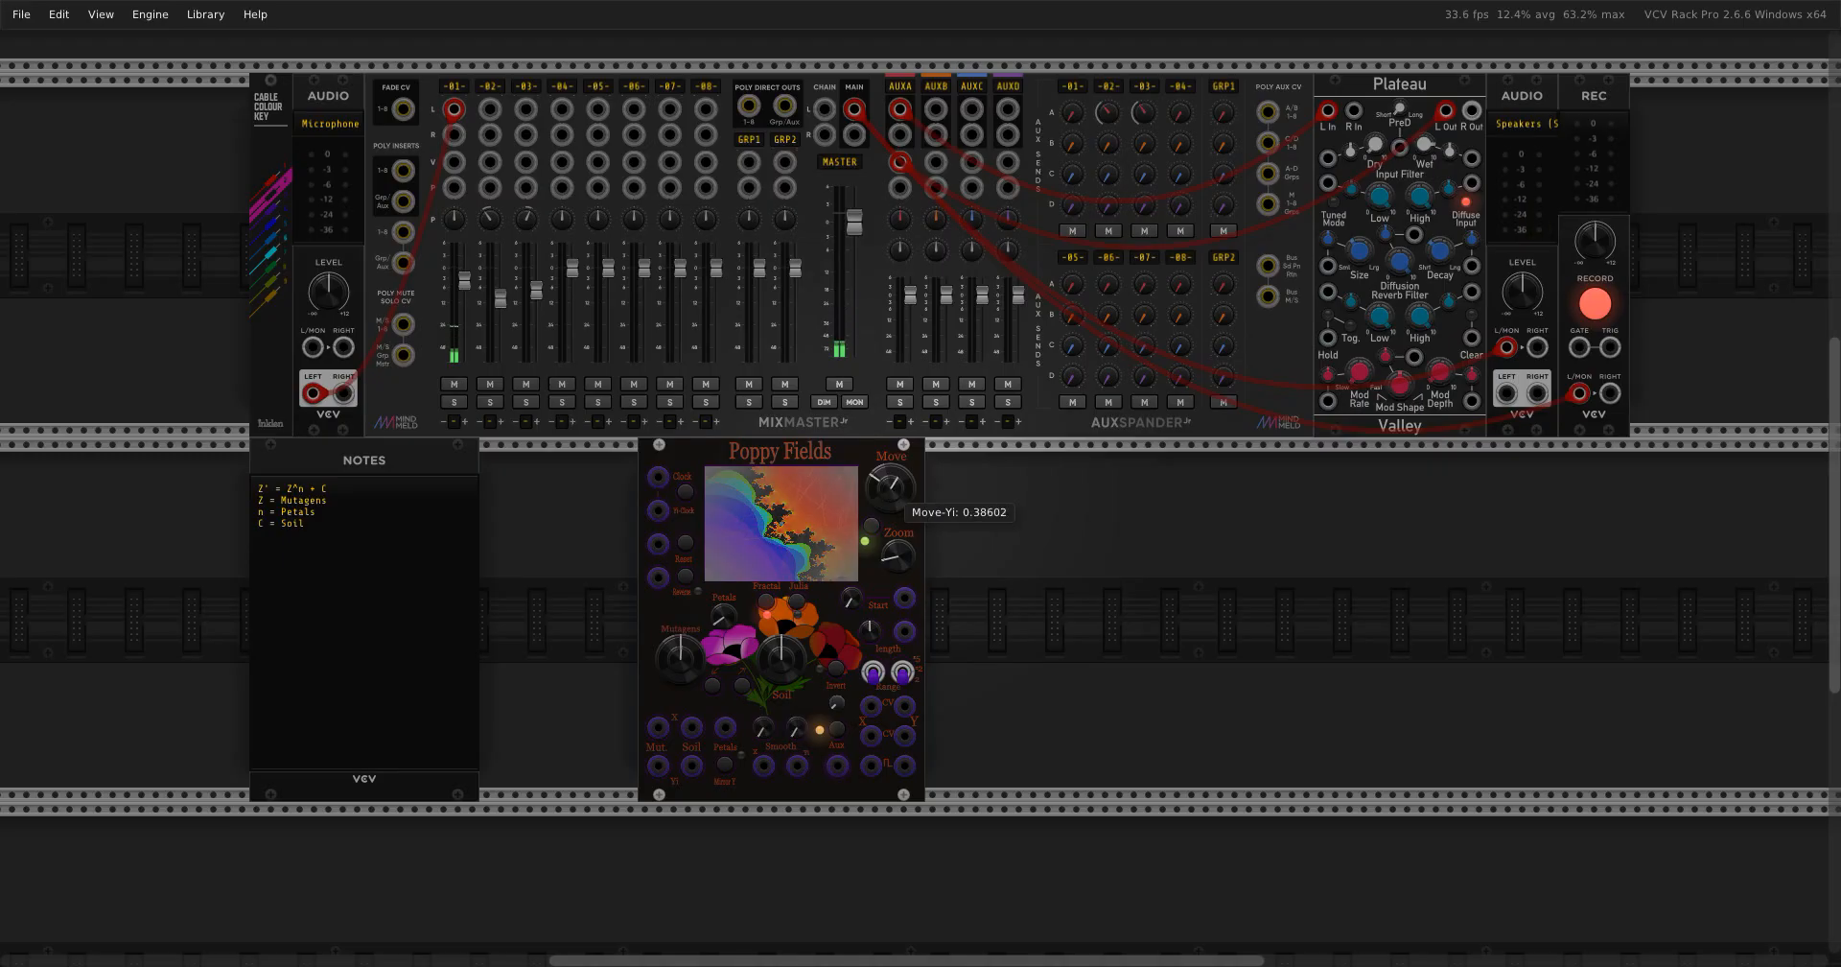
drag(890, 487, 889, 494)
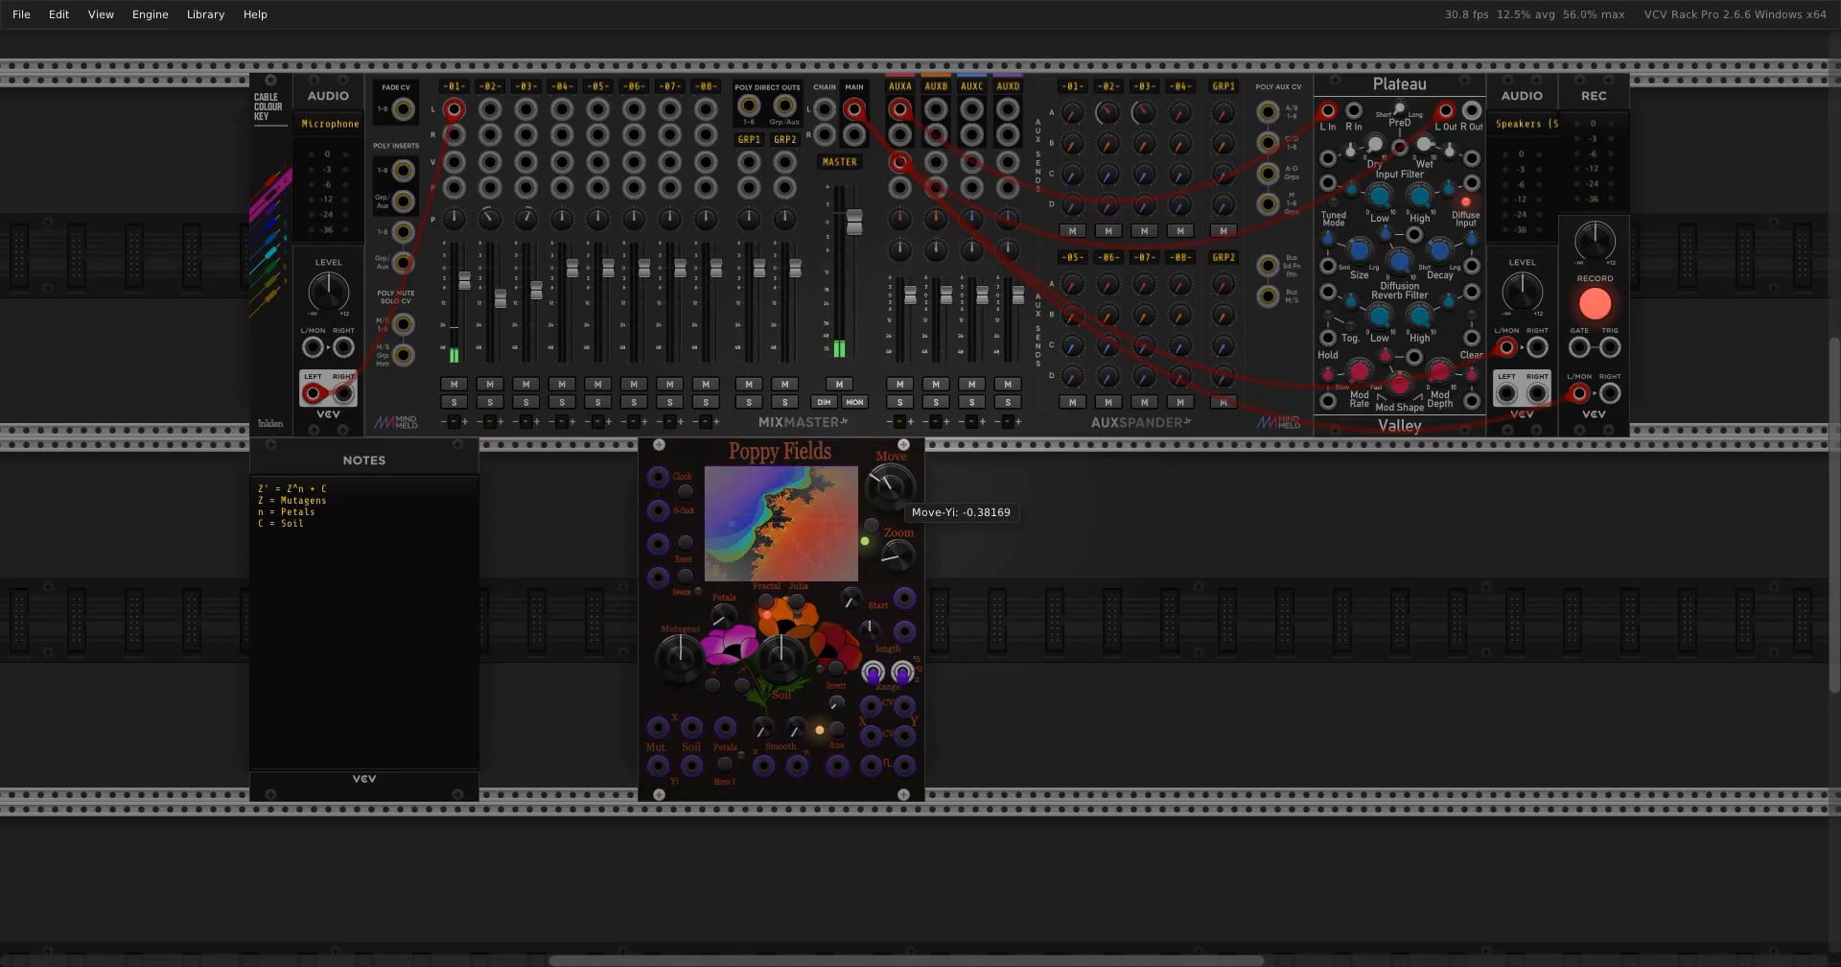
drag(898, 554, 898, 557)
mouse_move(899, 554)
mouse_down()
mouse_move(898, 585)
mouse_move(905, 563)
mouse_up()
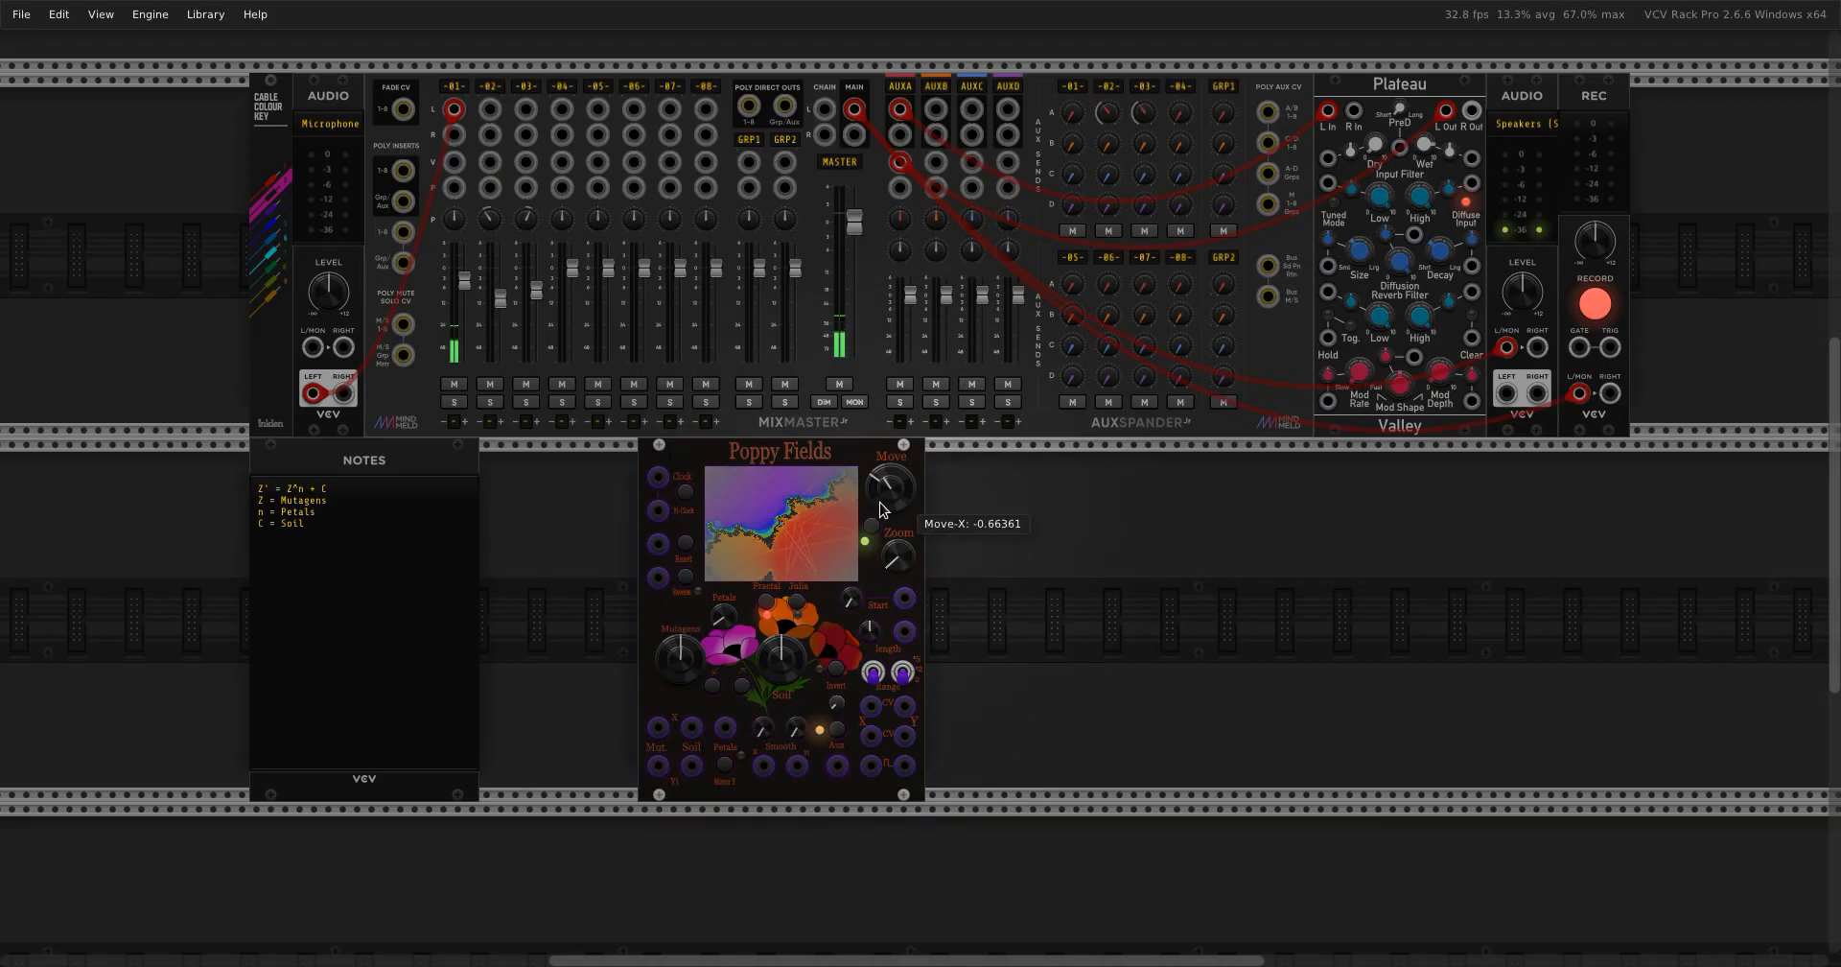
Pan the fractal view and reset the Move-X and Move-Yi values to 0.
mouse_move(890, 489)
mouse_down()
mouse_move(890, 512)
mouse_move(880, 438)
mouse_move(866, 491)
mouse_move(866, 468)
mouse_up()
double_click(878, 473)
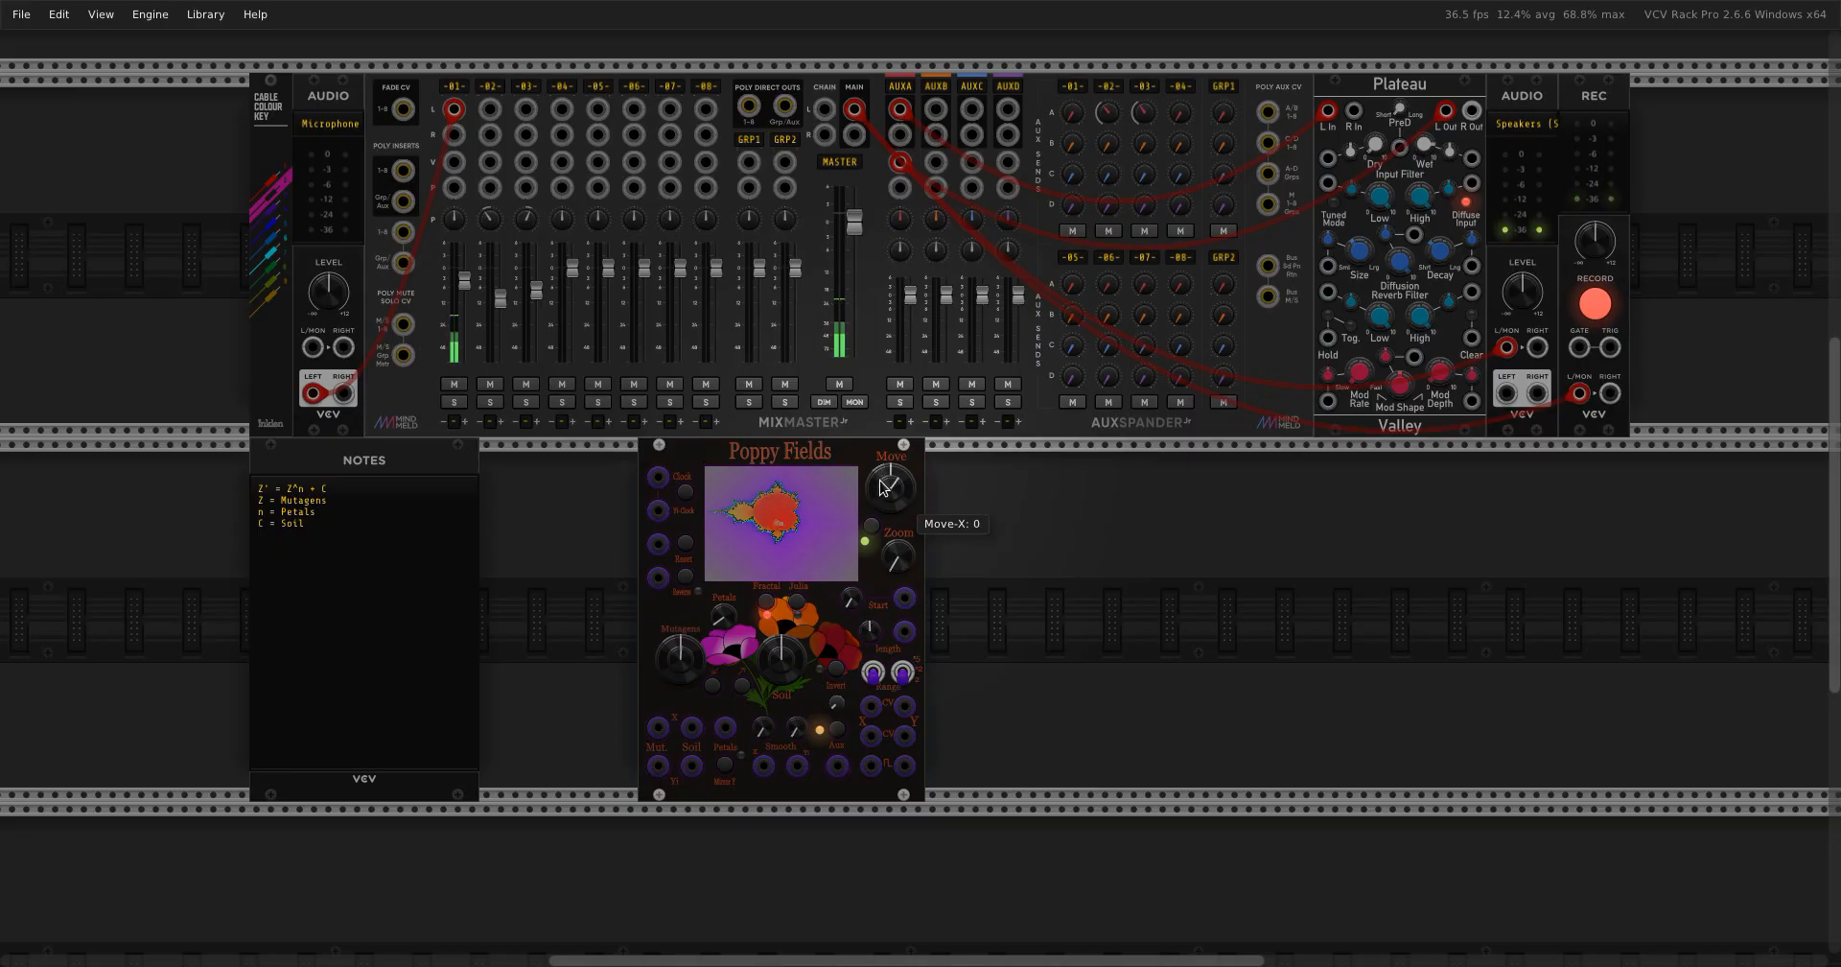
double_click(882, 485)
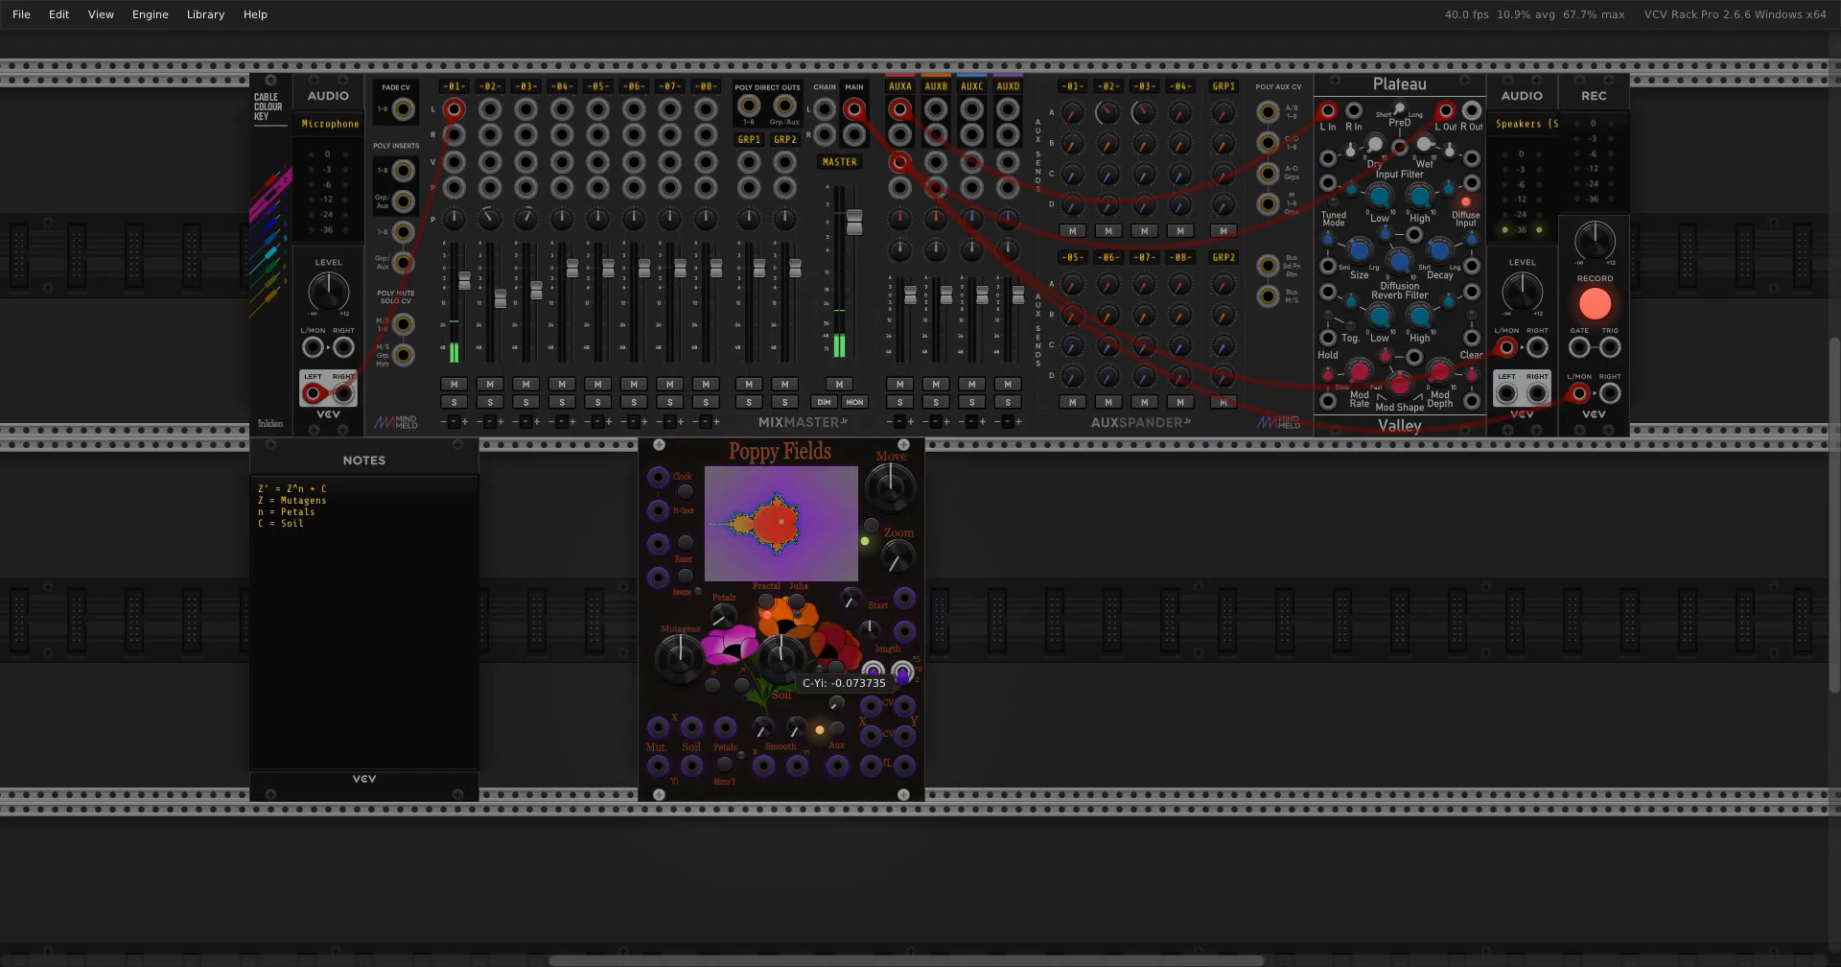
Set the Soil value C-Yi to about 0.64 and zoom in on the fractal's upper boundary.
drag(836, 668, 779, 660)
drag(779, 660, 773, 713)
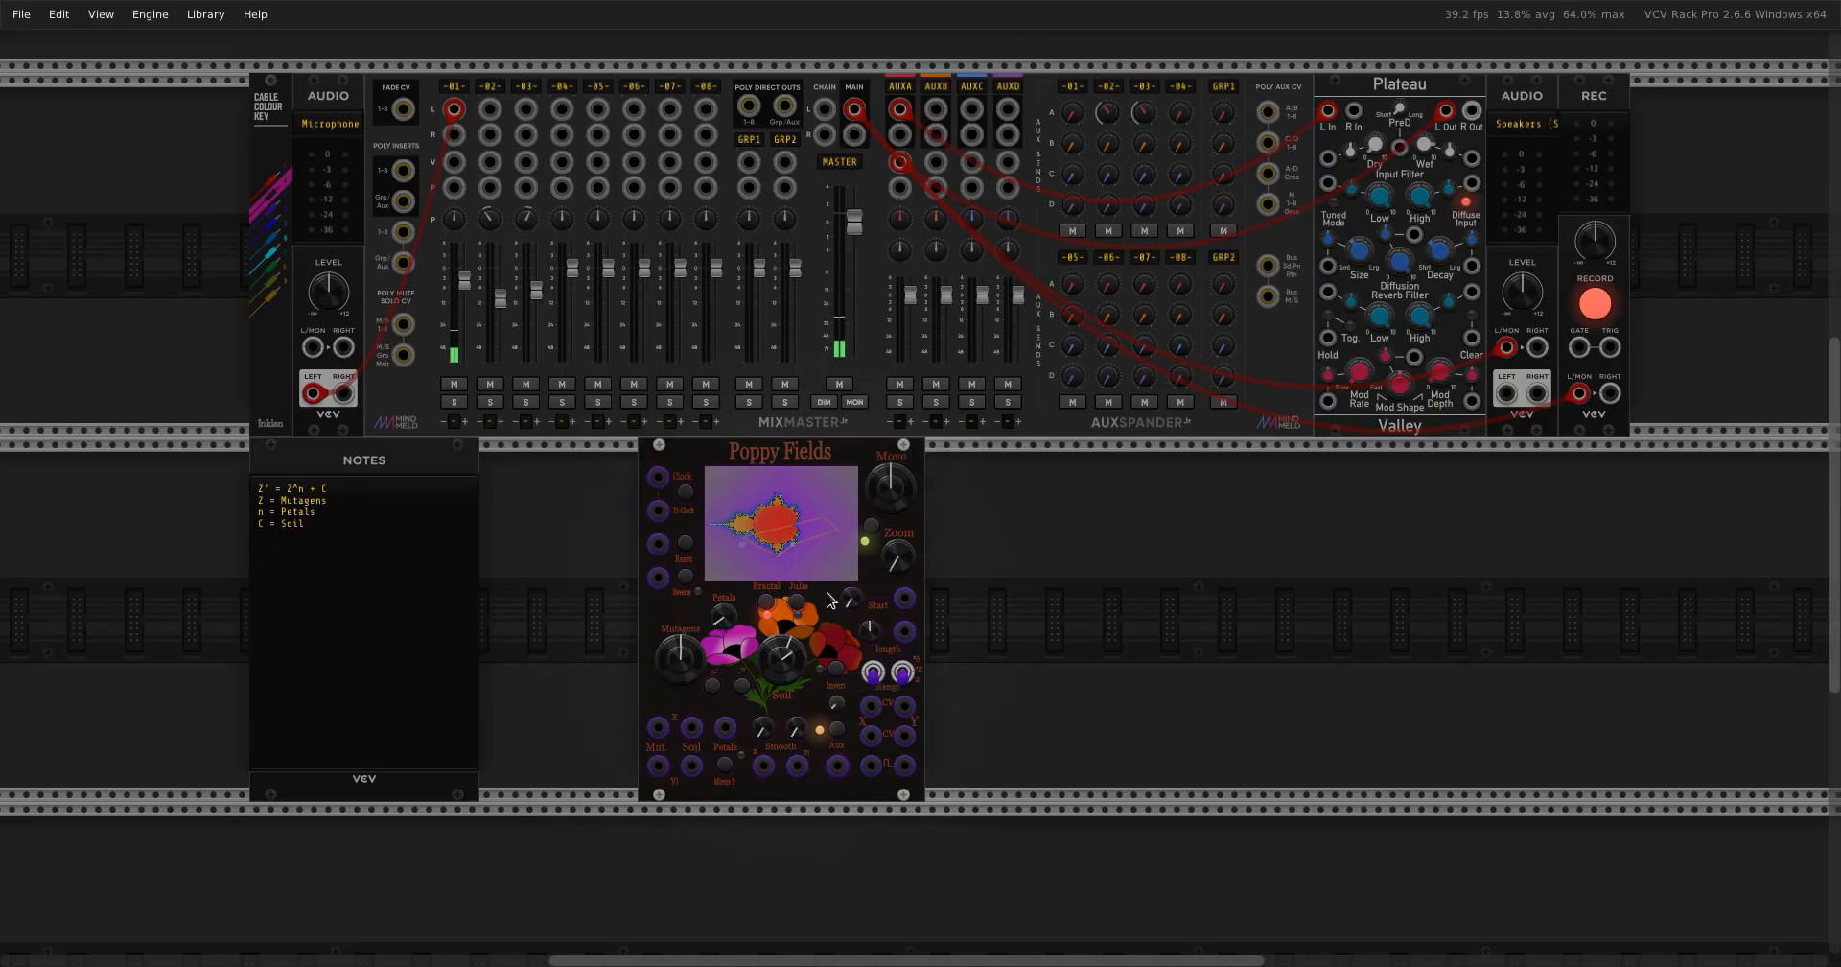
drag(886, 492, 887, 530)
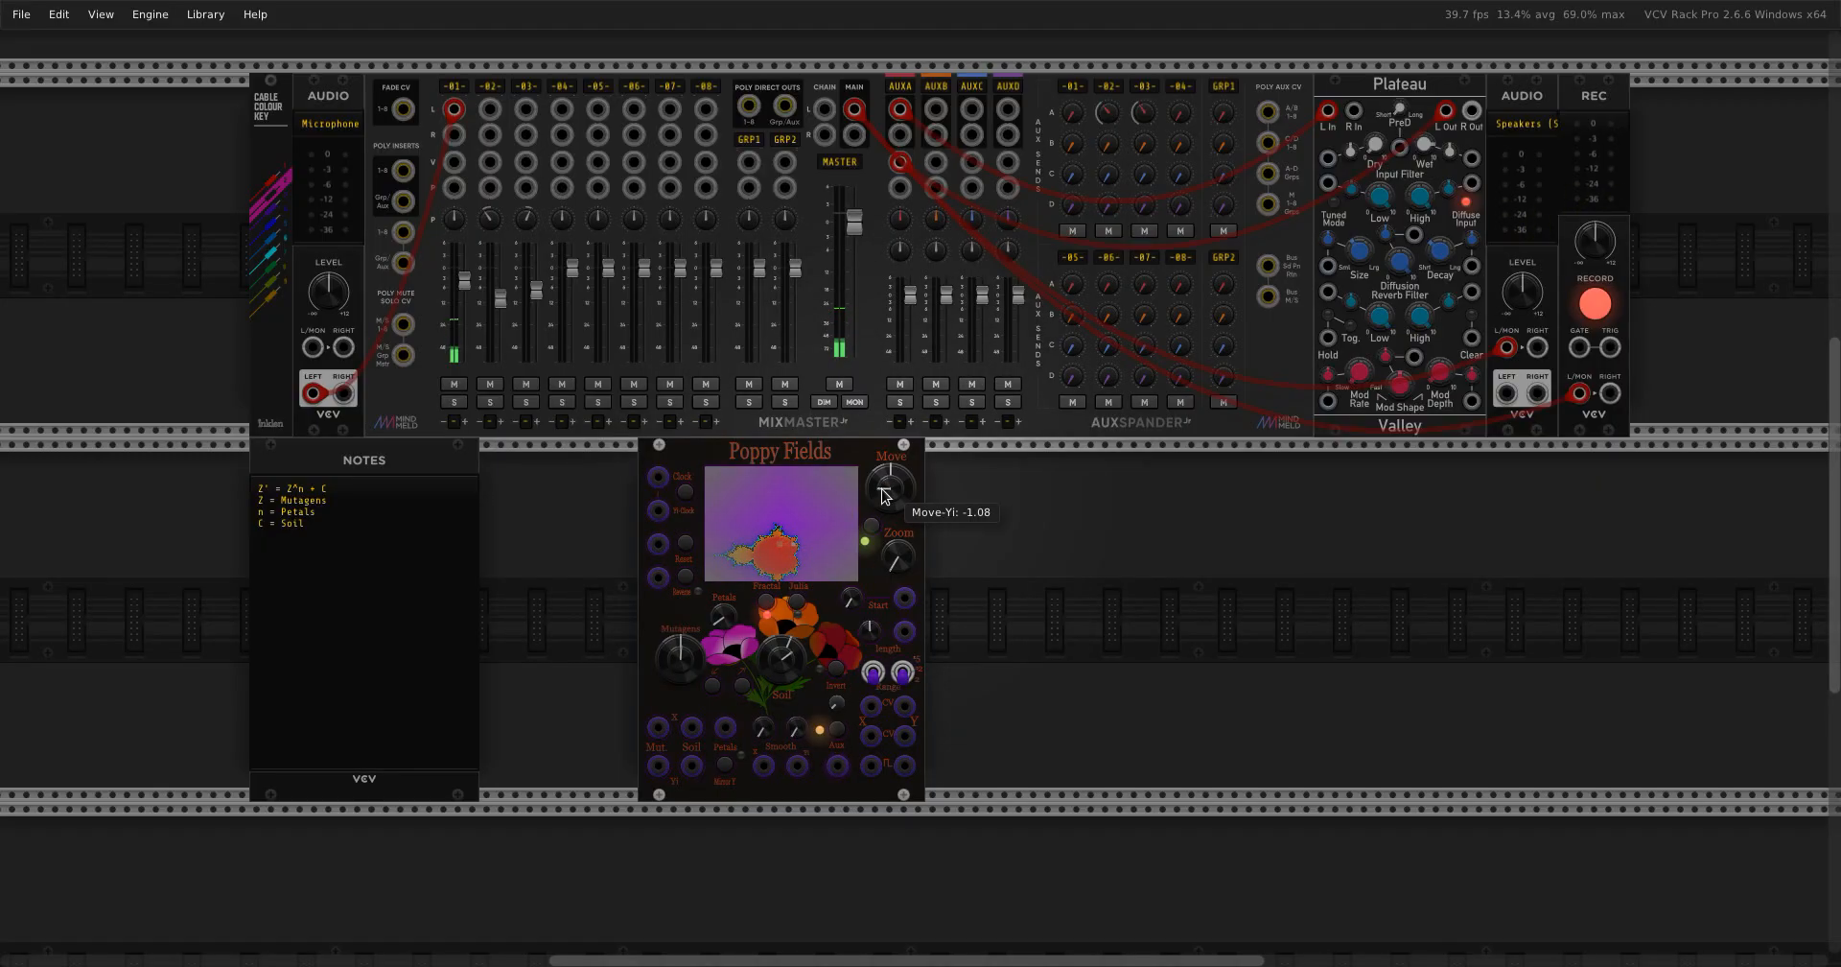
drag(890, 488, 890, 464)
drag(902, 560, 899, 518)
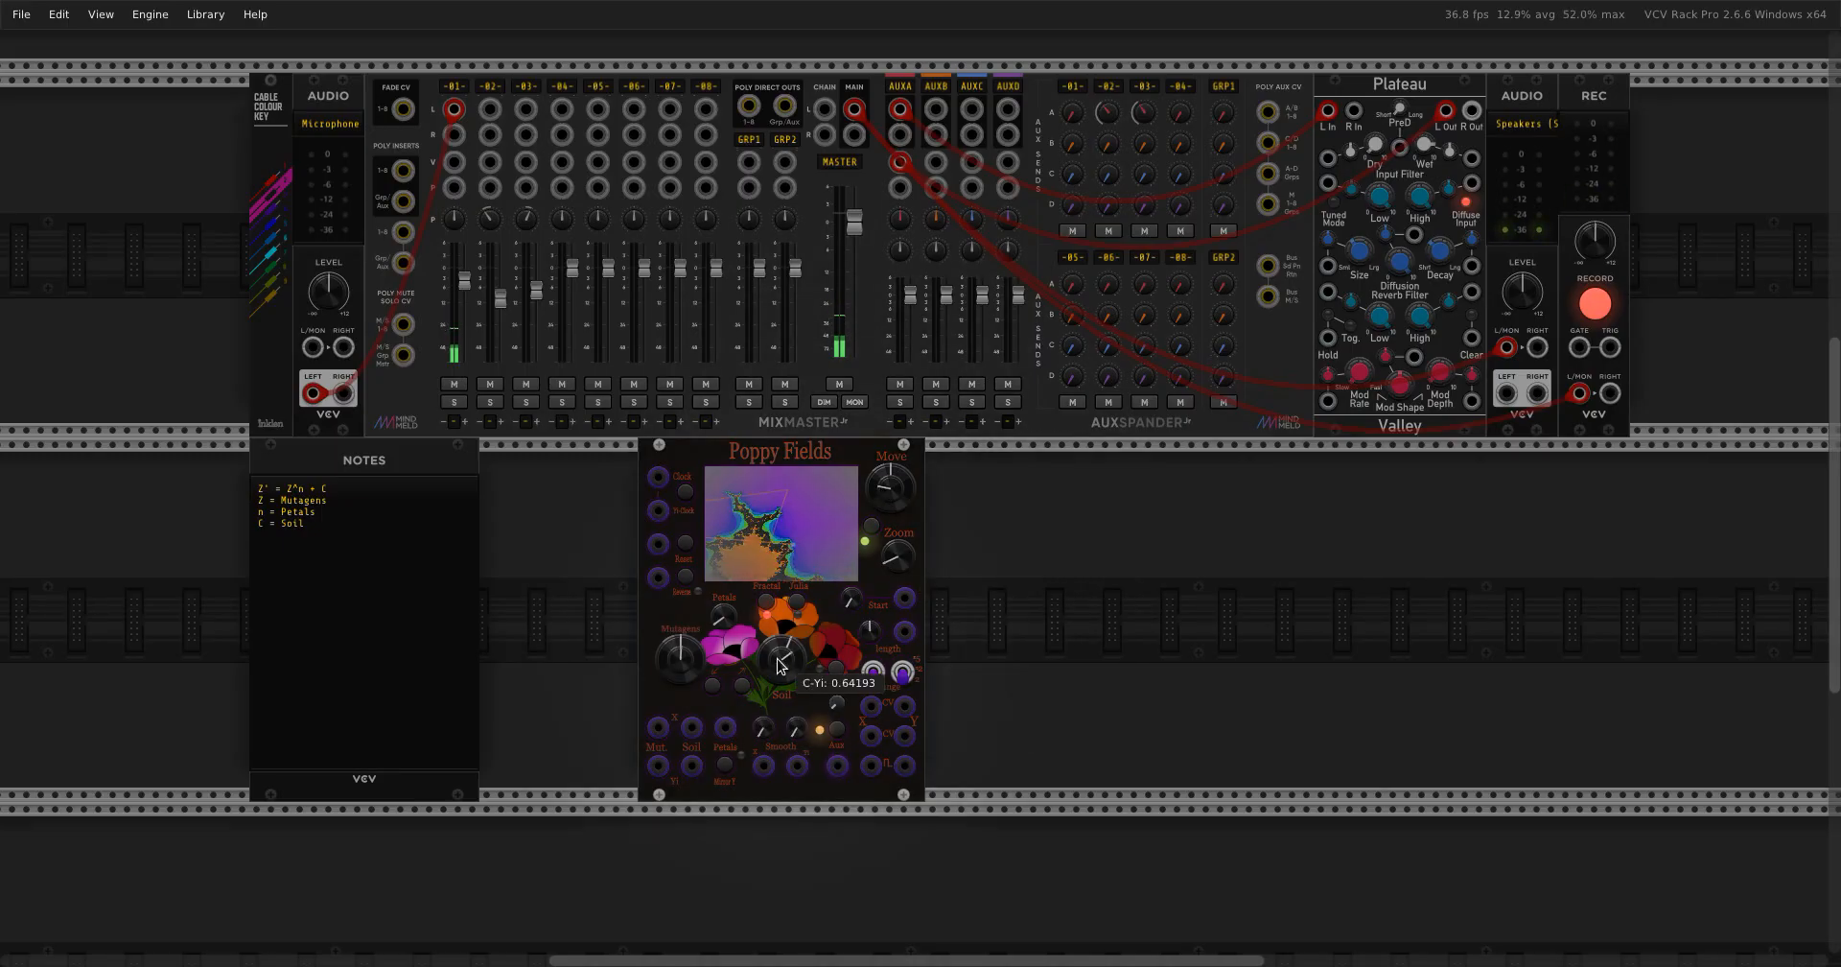
Vary the Soil value around the magnified boundary, and restore the default Move and Zoom settings.
mouse_move(782, 657)
mouse_down()
mouse_move(782, 619)
mouse_move(782, 644)
mouse_up()
drag(794, 671, 792, 624)
drag(891, 489, 891, 479)
drag(897, 556, 896, 551)
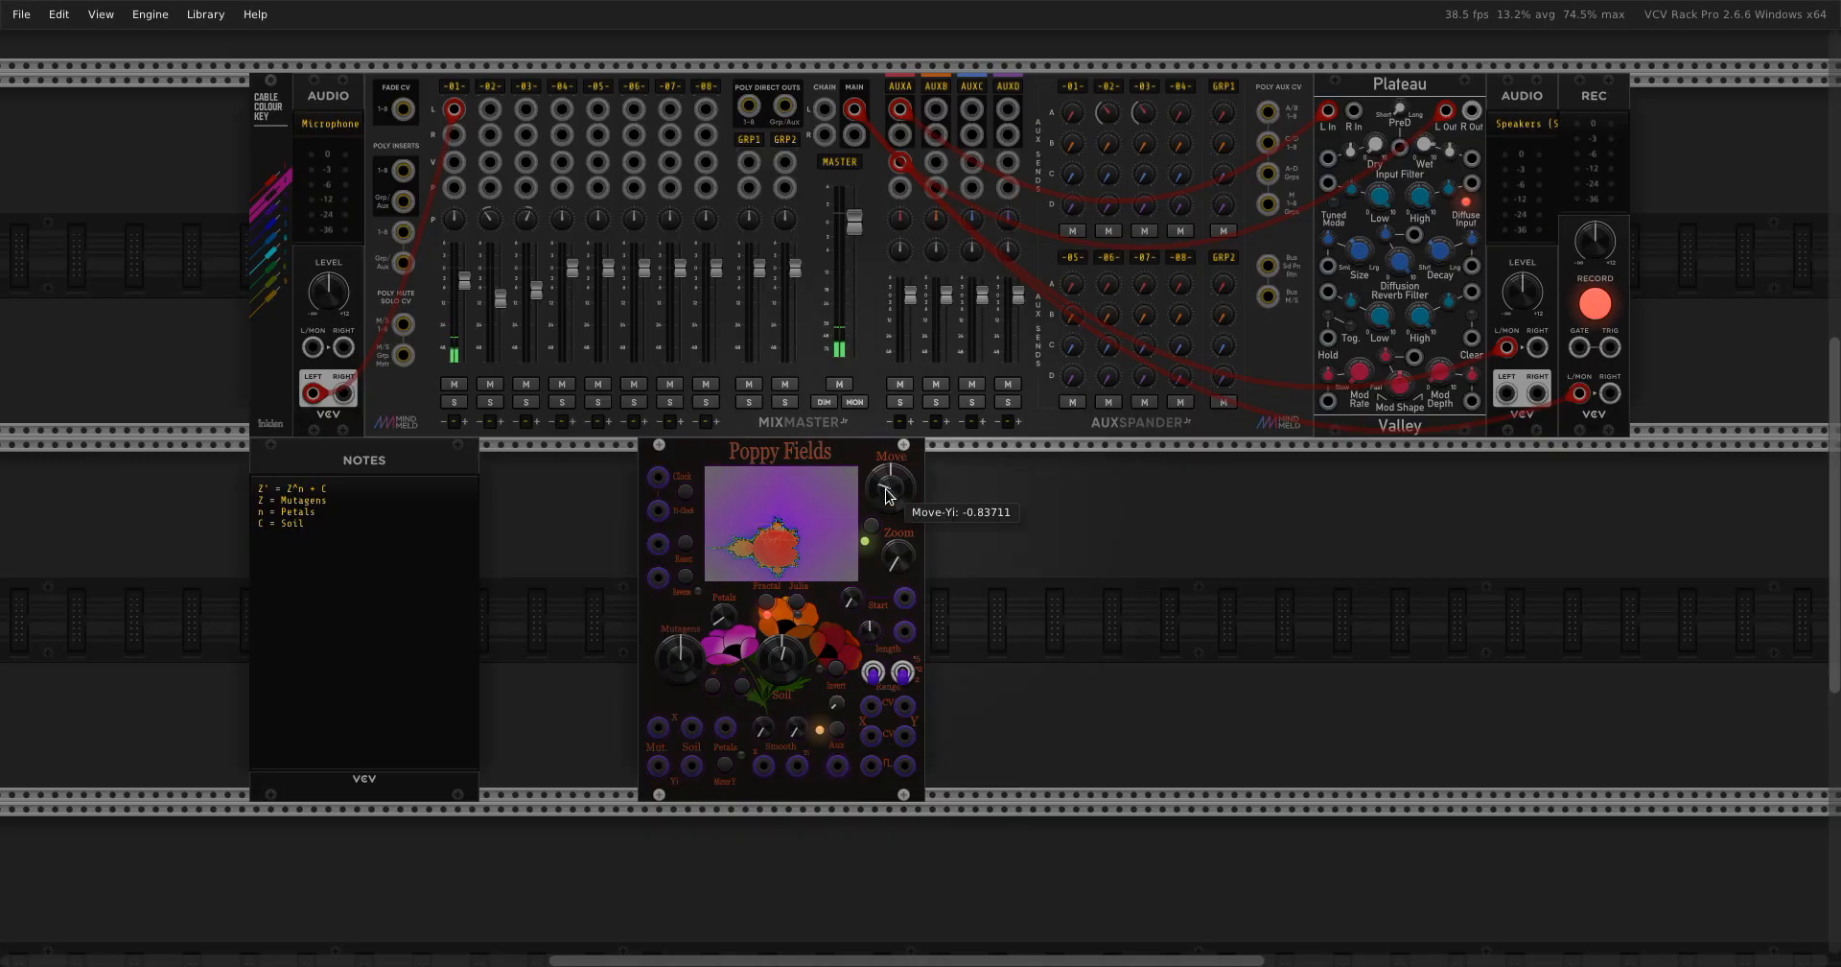
double_click(891, 556)
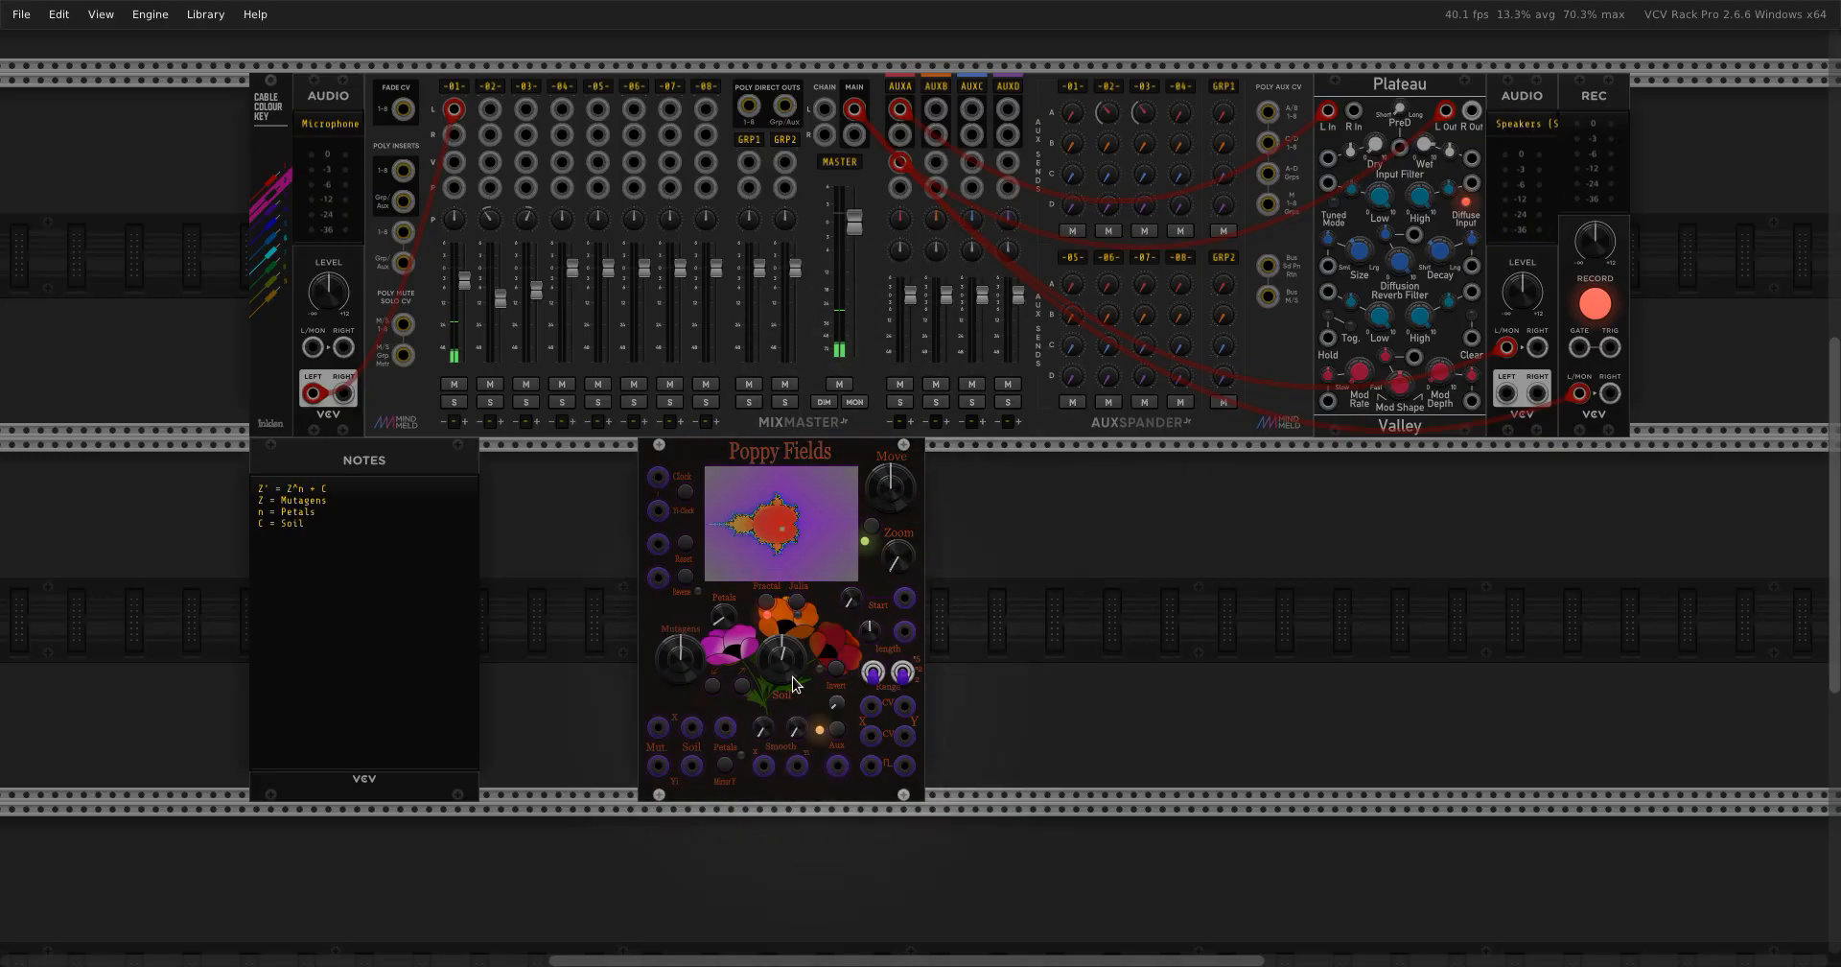
Zoom in on the fractal's lower boundary and raise the Soil value C-Yi to about 0.85.
drag(836, 668, 788, 695)
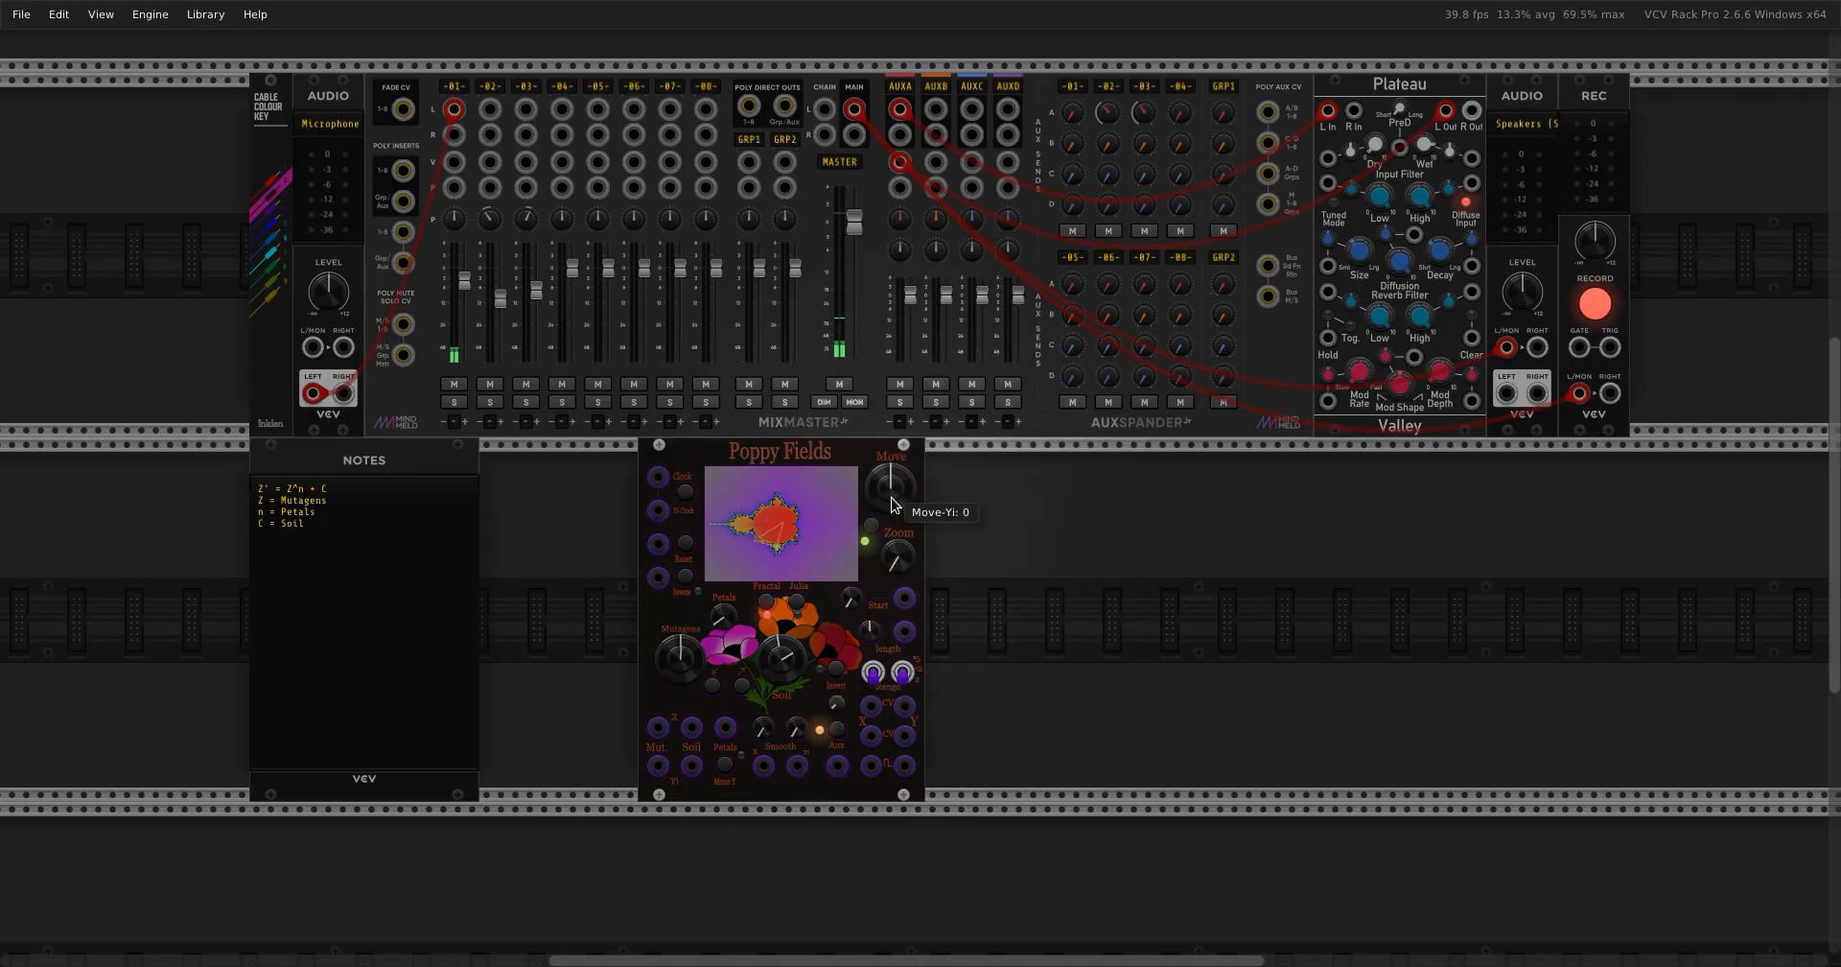
drag(890, 497, 890, 486)
drag(893, 573, 893, 574)
drag(890, 489, 890, 477)
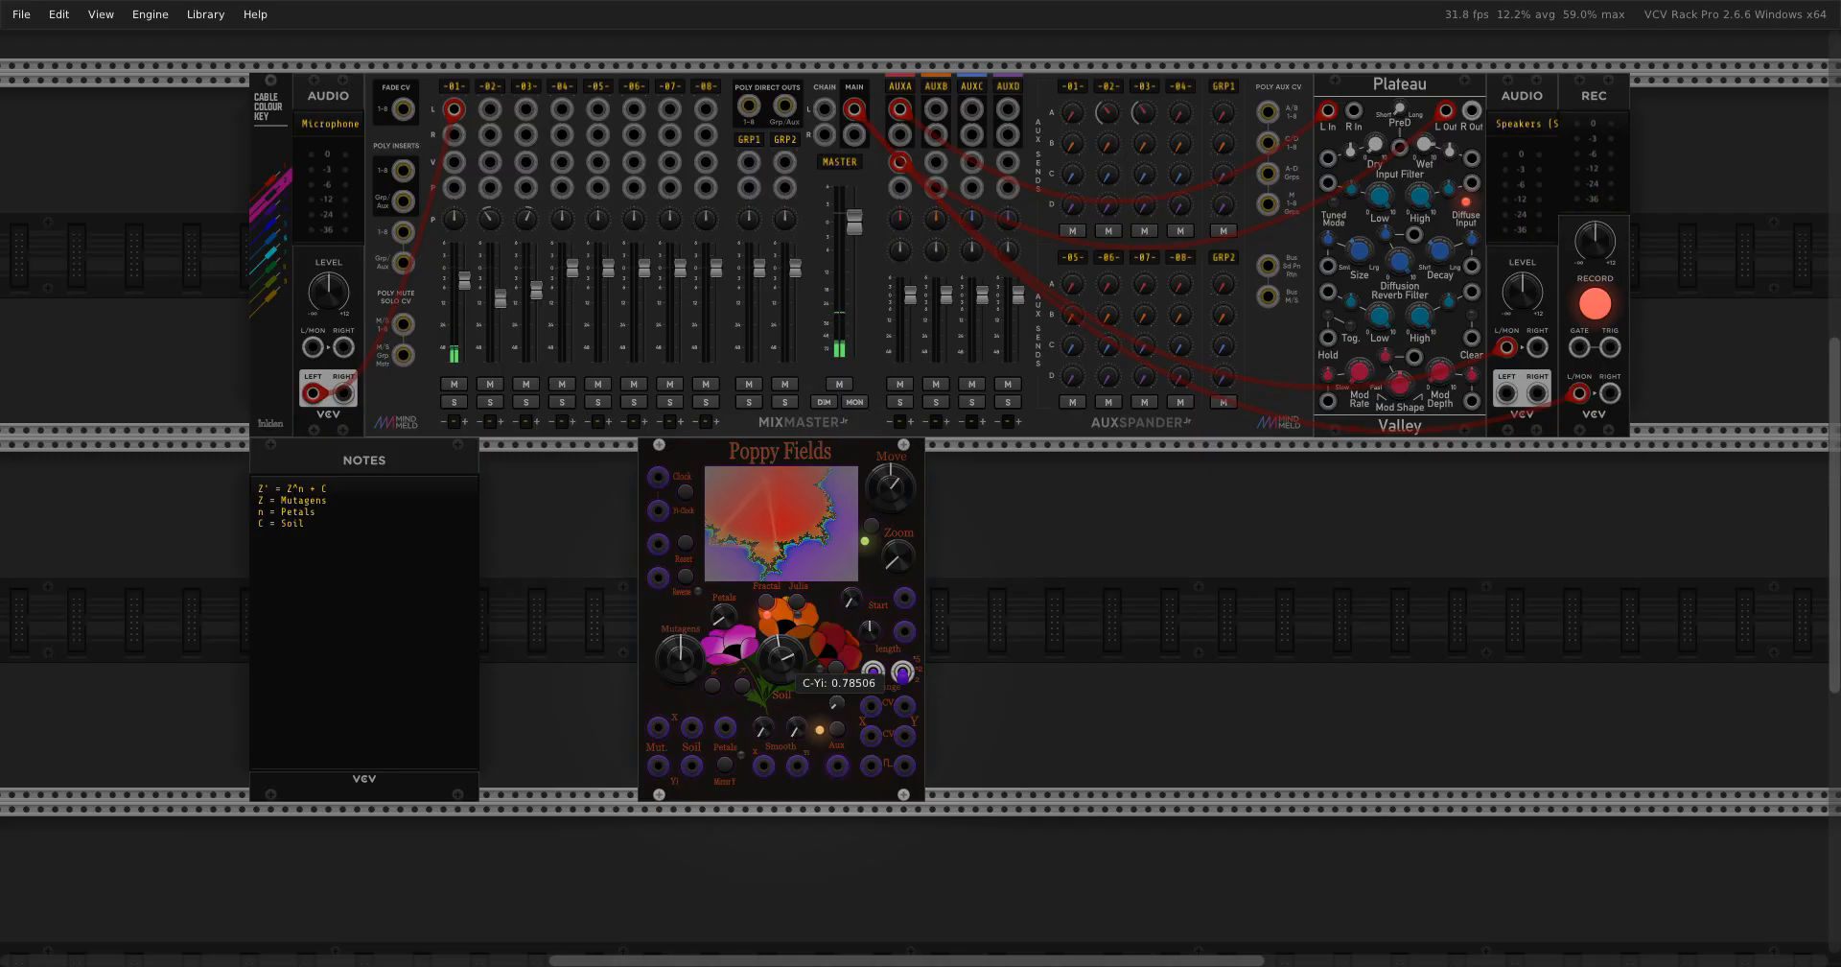
drag(782, 656, 782, 671)
Switch the display to monochrome and adjust the Soil point, bringing C-X to about -0.12.
click(865, 540)
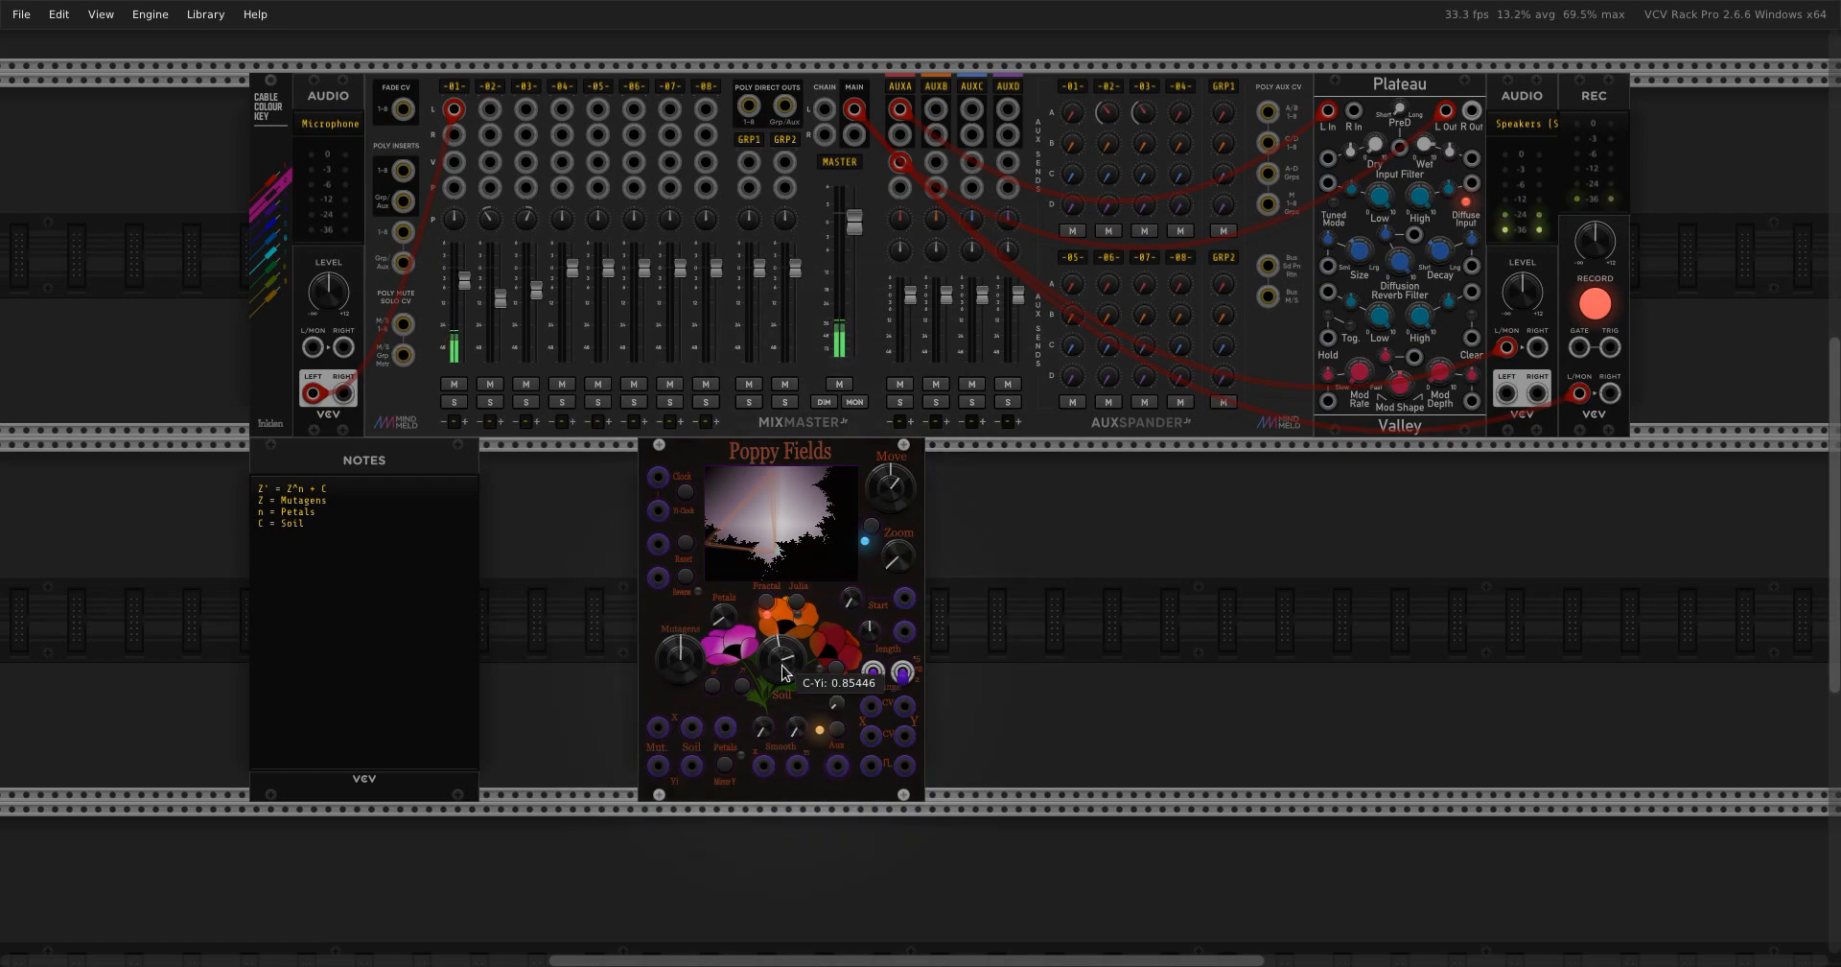
drag(781, 665, 781, 678)
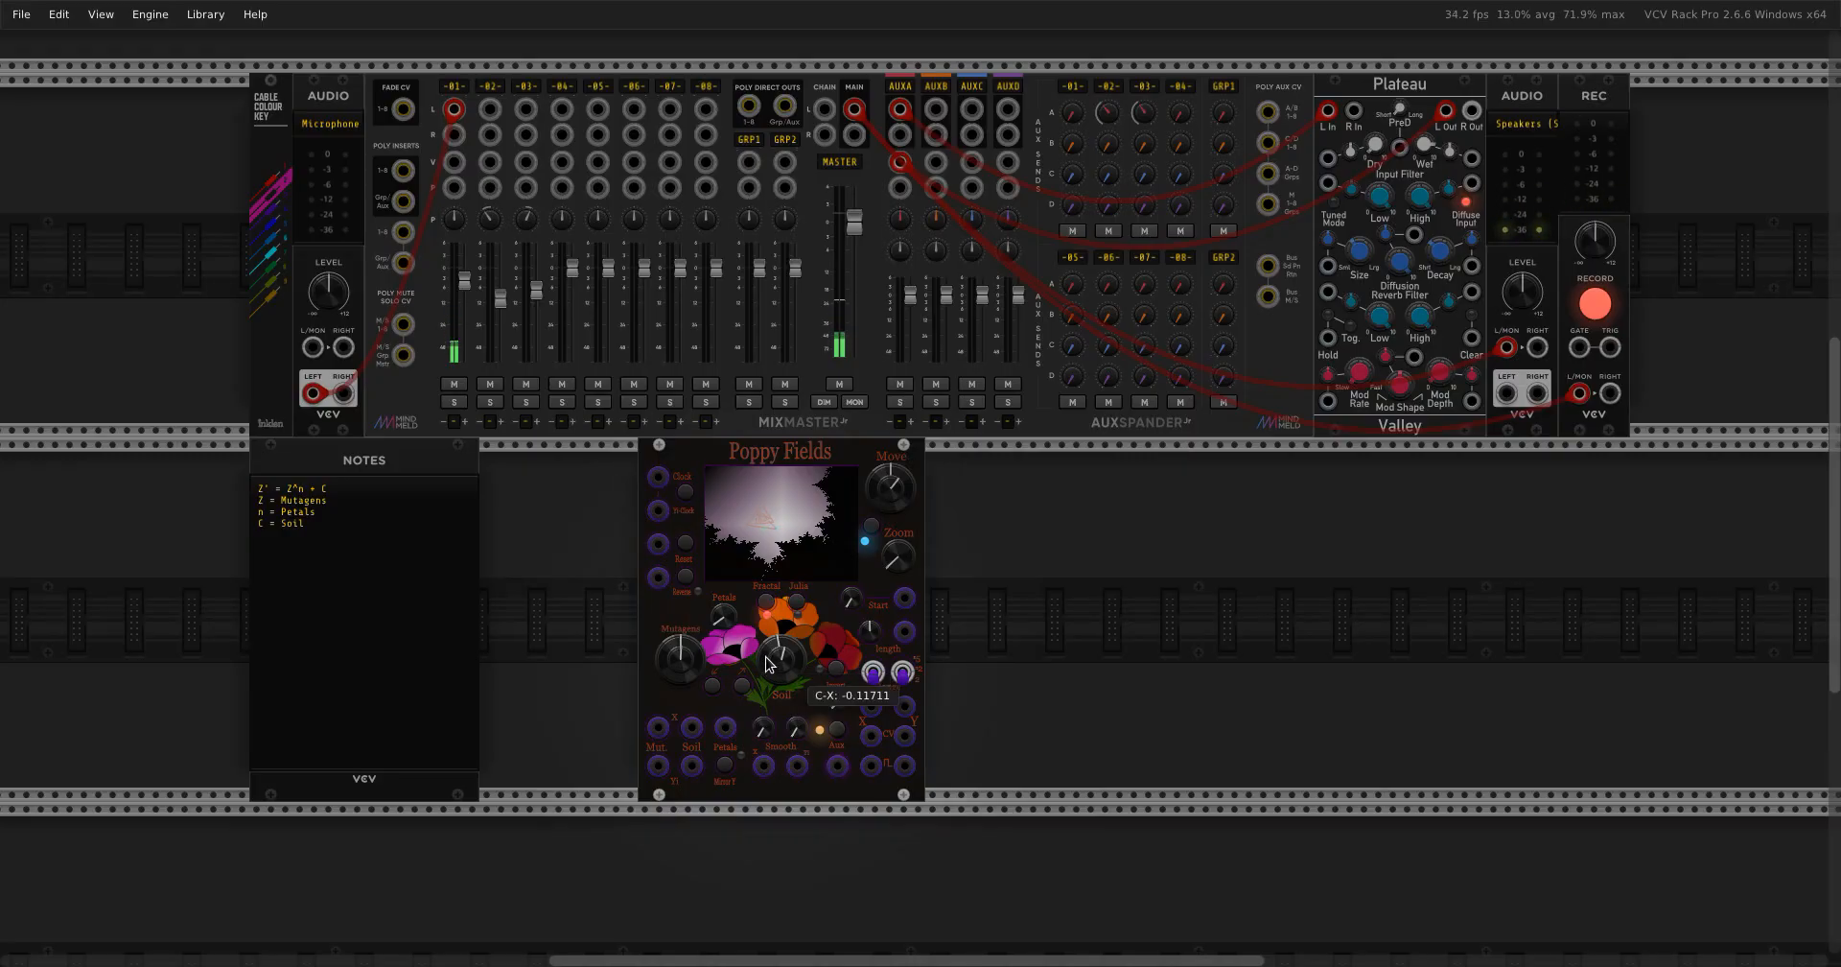
mouse_move(780, 674)
mouse_down()
mouse_move(781, 638)
mouse_move(781, 677)
mouse_move(781, 658)
mouse_move(764, 674)
mouse_up()
Reset the Soil, Zoom and Move controls to their defaults.
double_click(781, 661)
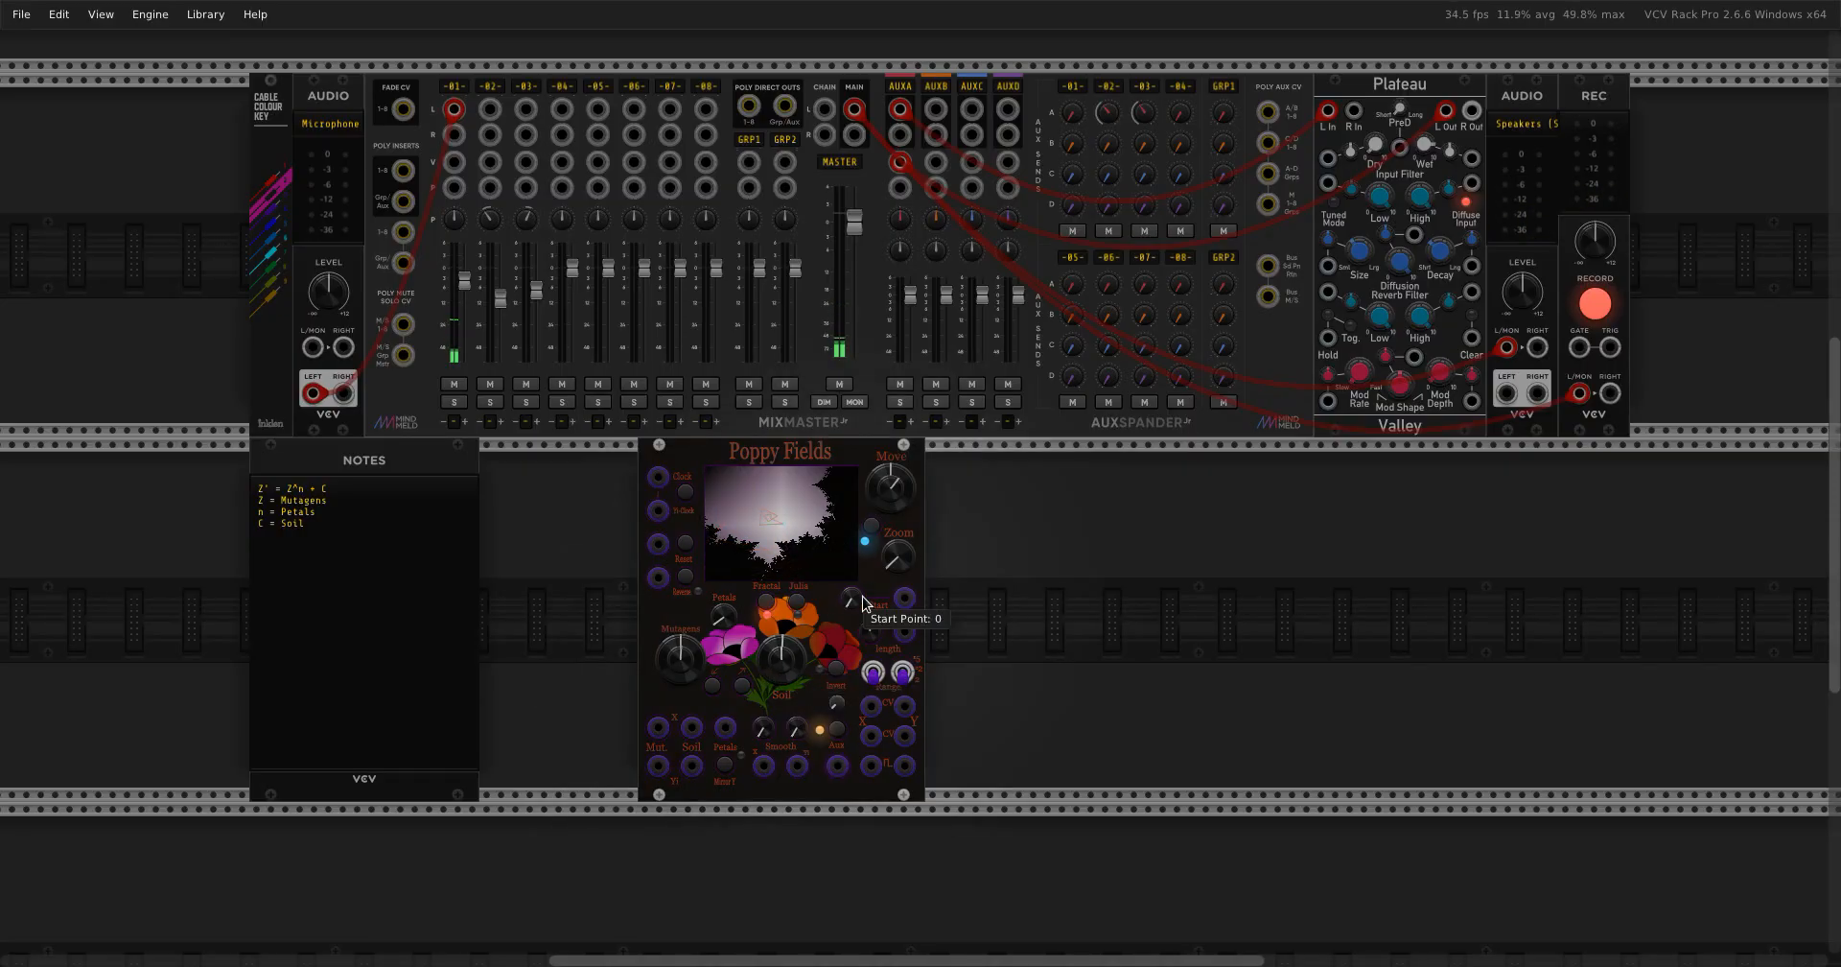
double_click(897, 560)
double_click(880, 488)
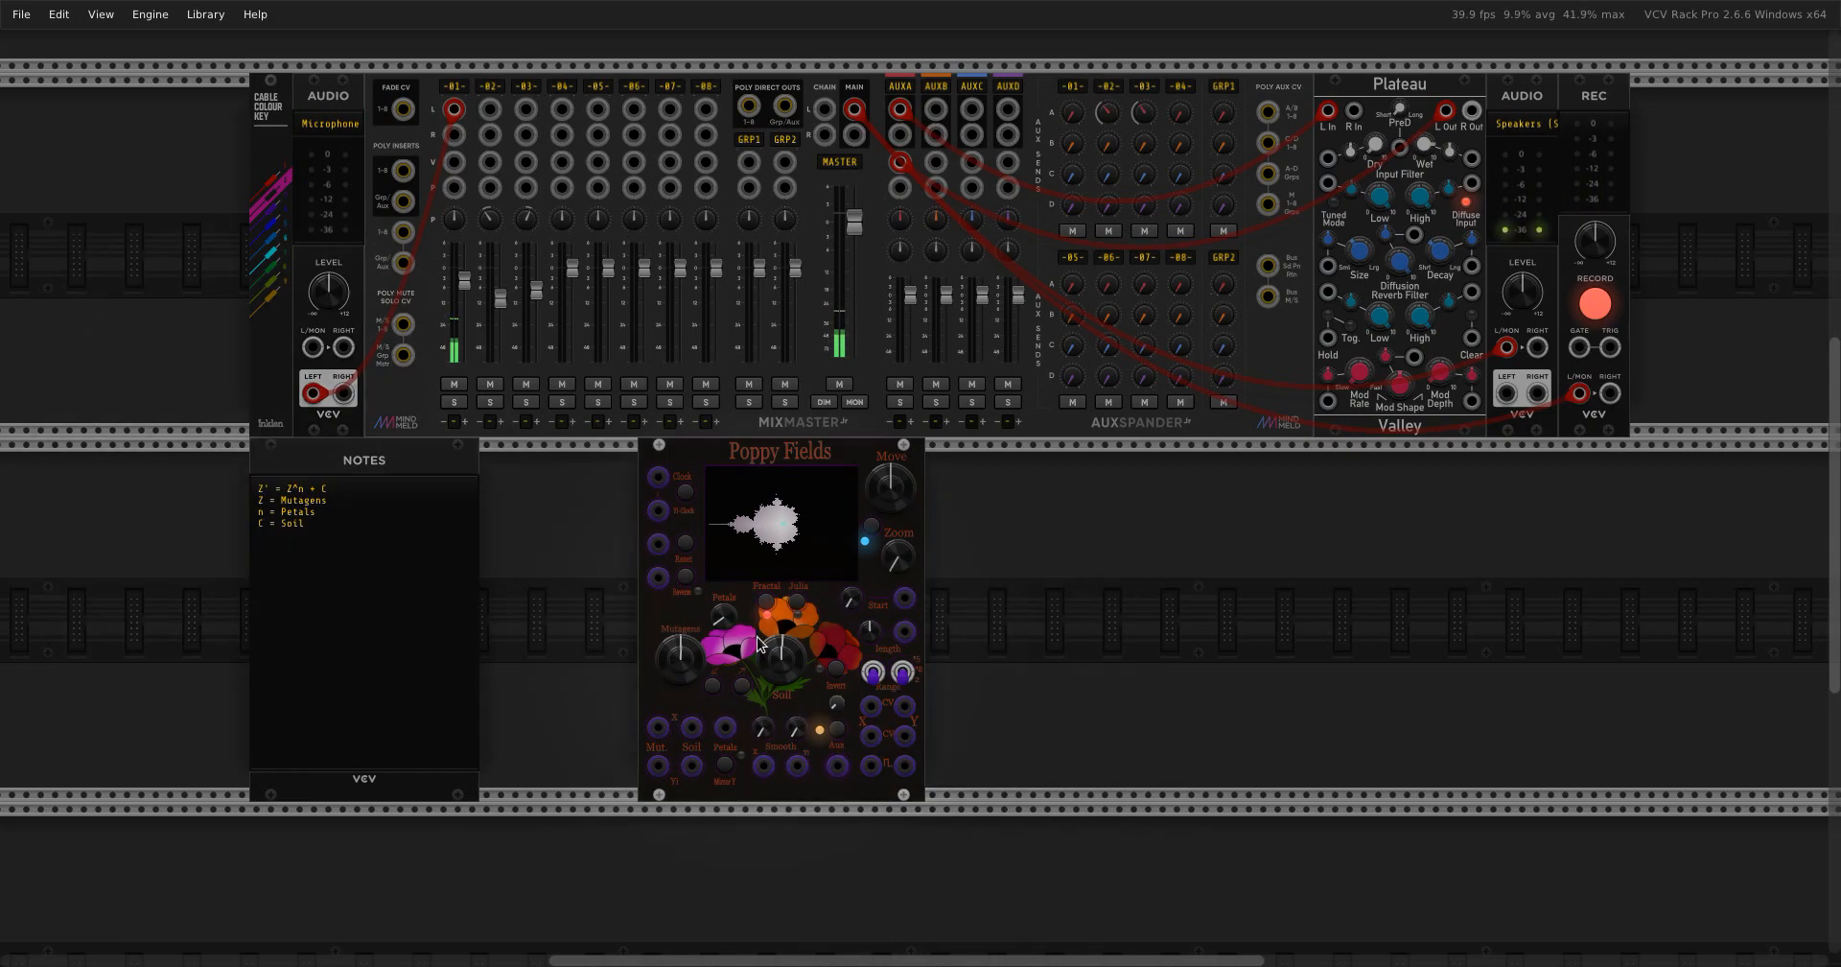
Offset the Soil value C-Yi and raise the Petals exponent to about 4.94.
drag(783, 660, 782, 760)
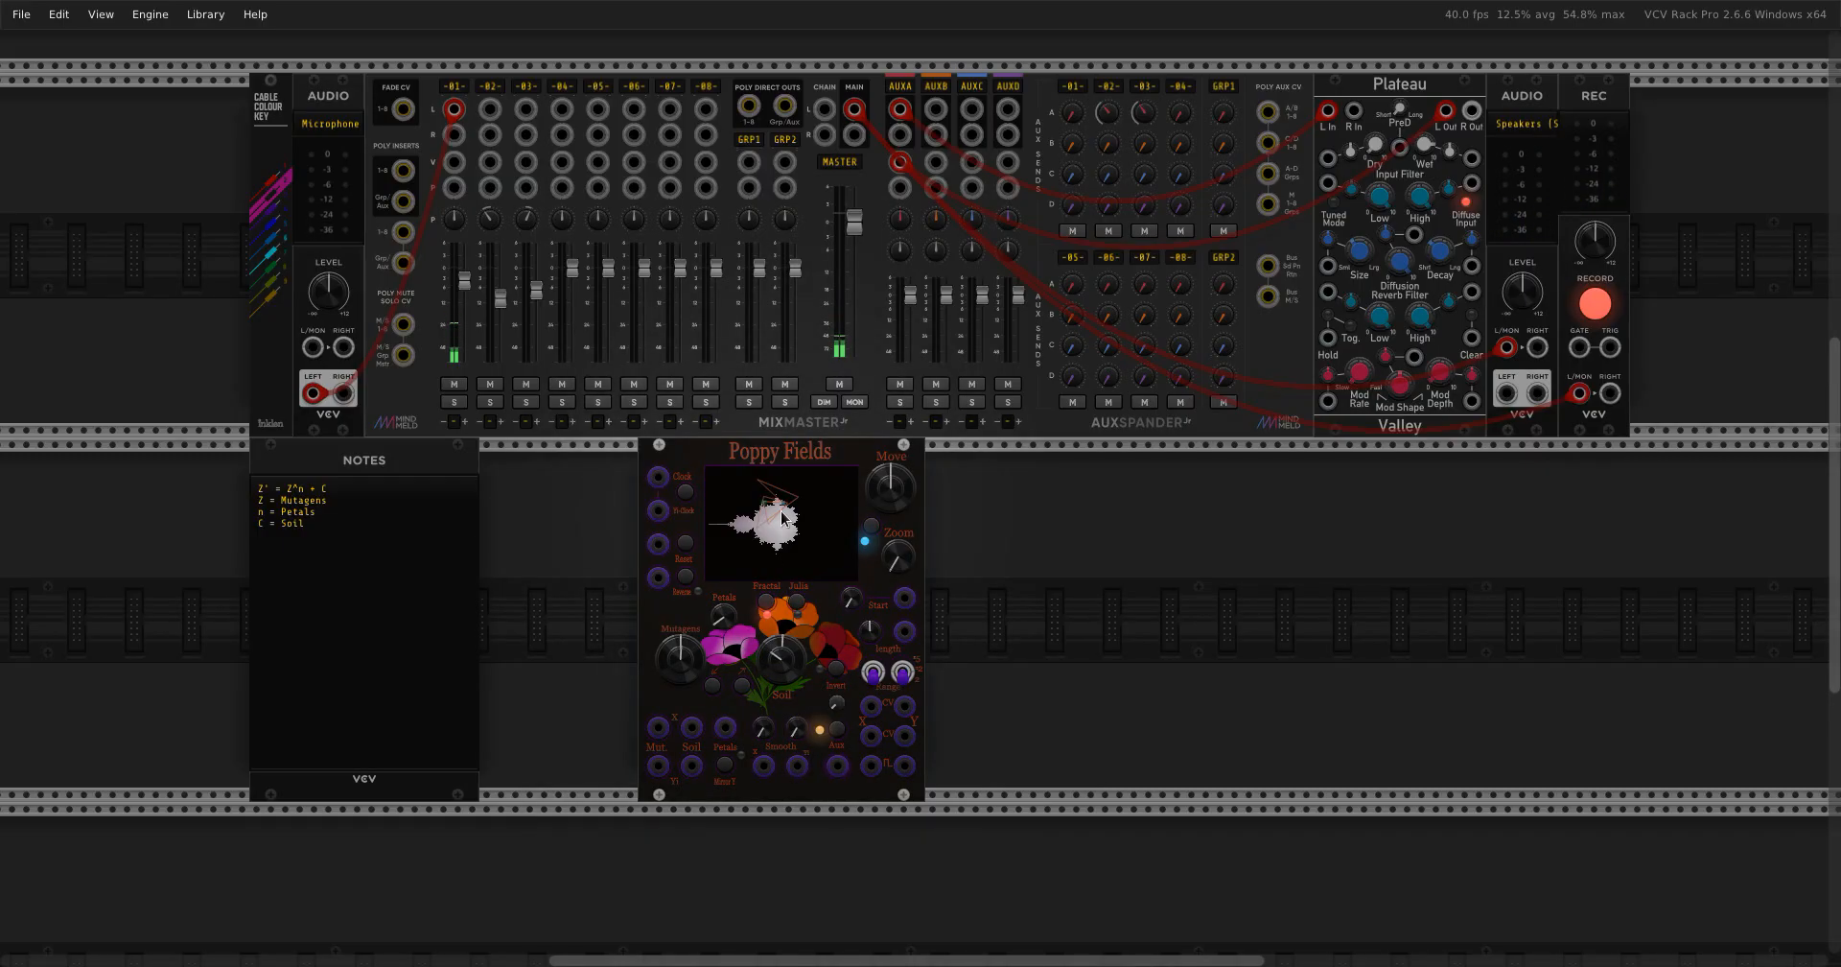
mouse_move(726, 616)
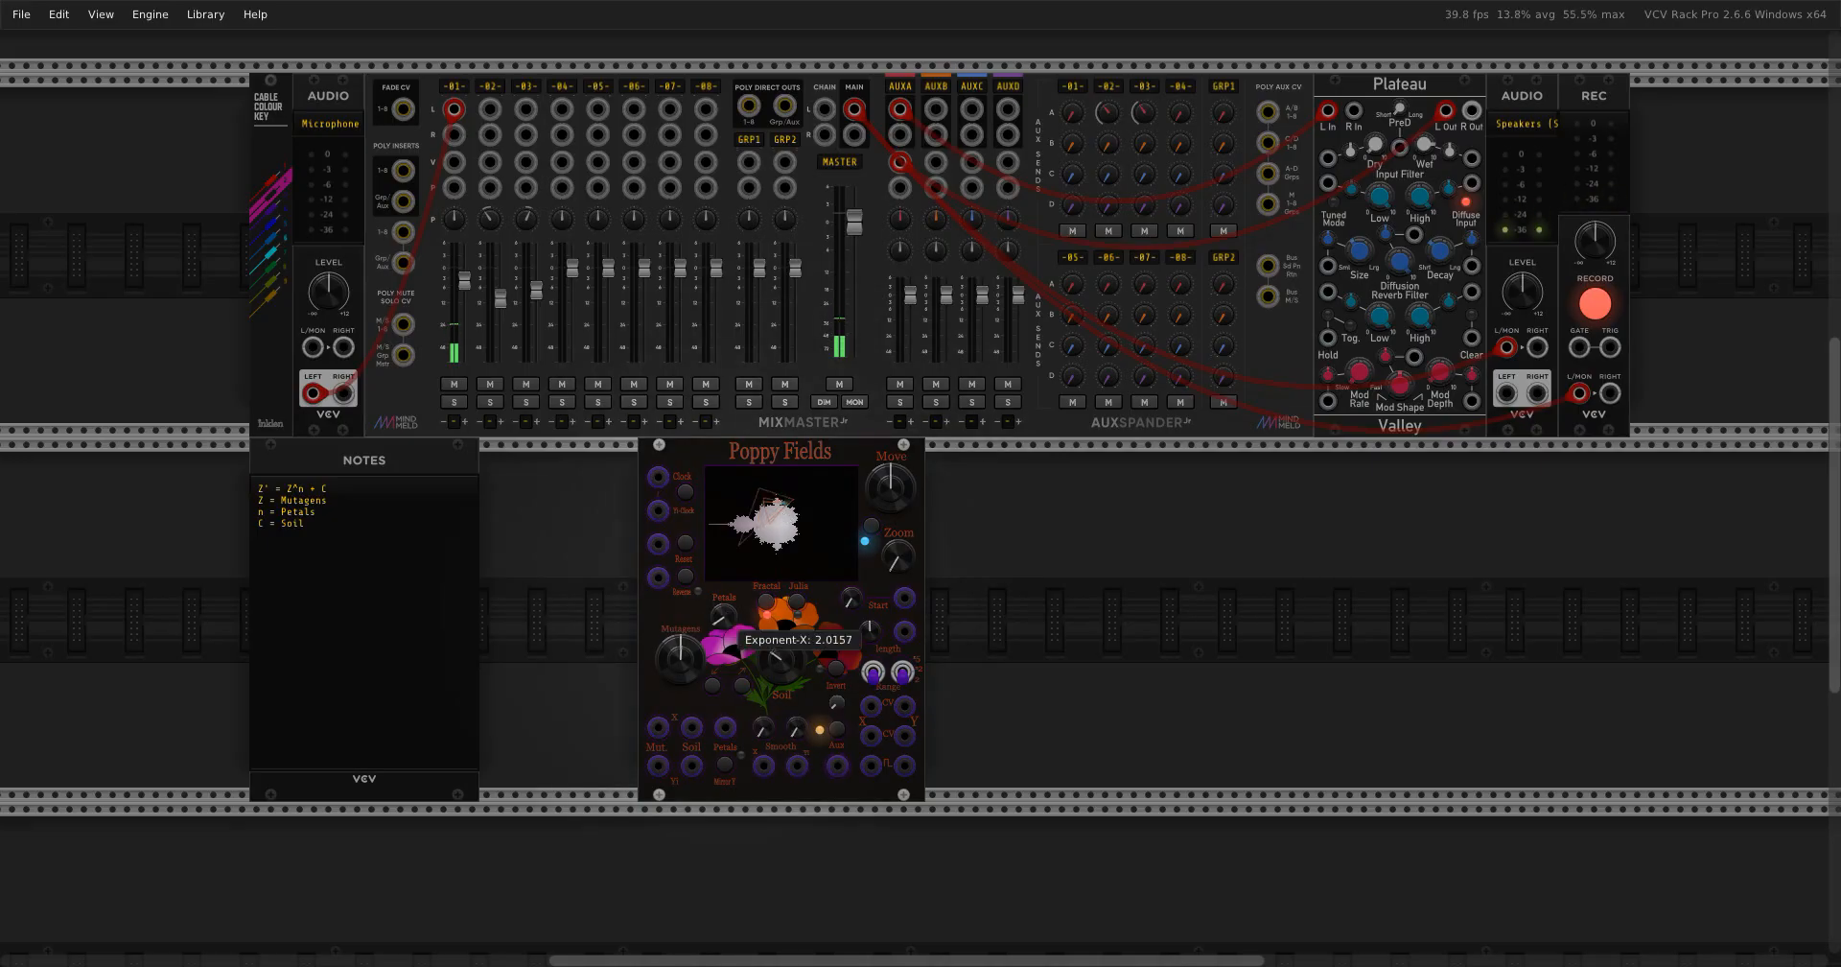
drag(726, 616, 726, 76)
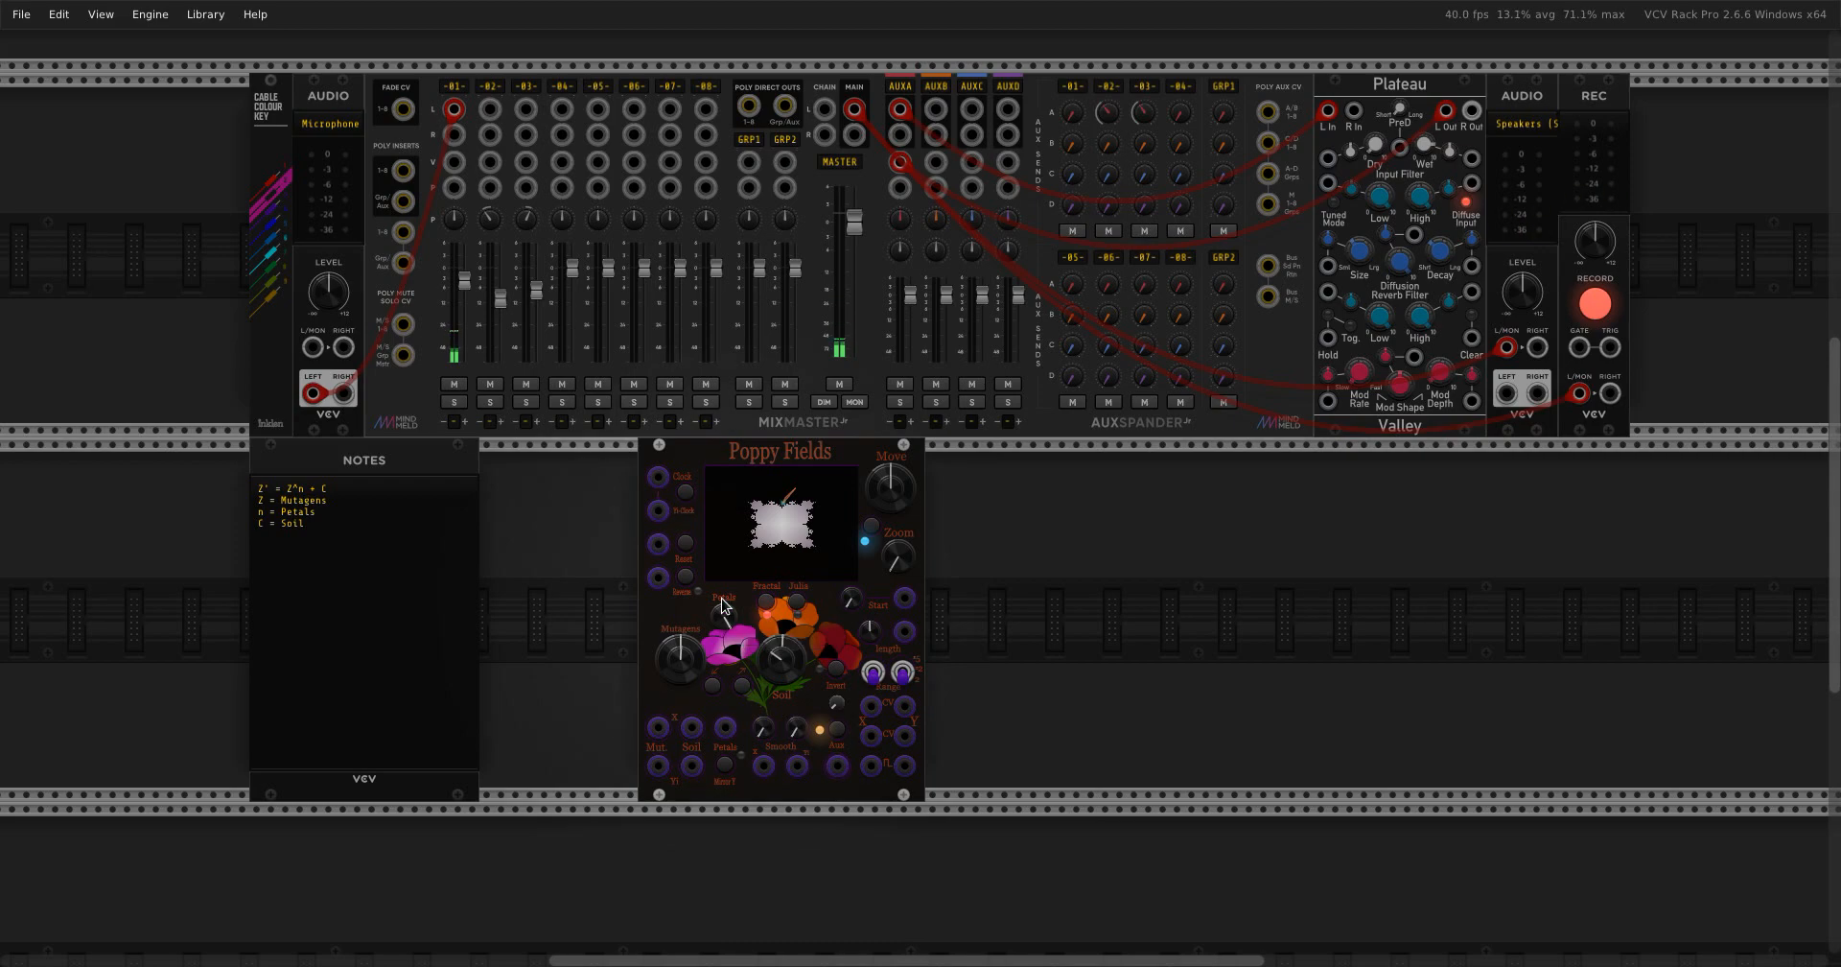
Sweep the Petals exponent back down until the fractal regains its standard Mandelbrot shape.
mouse_move(723, 618)
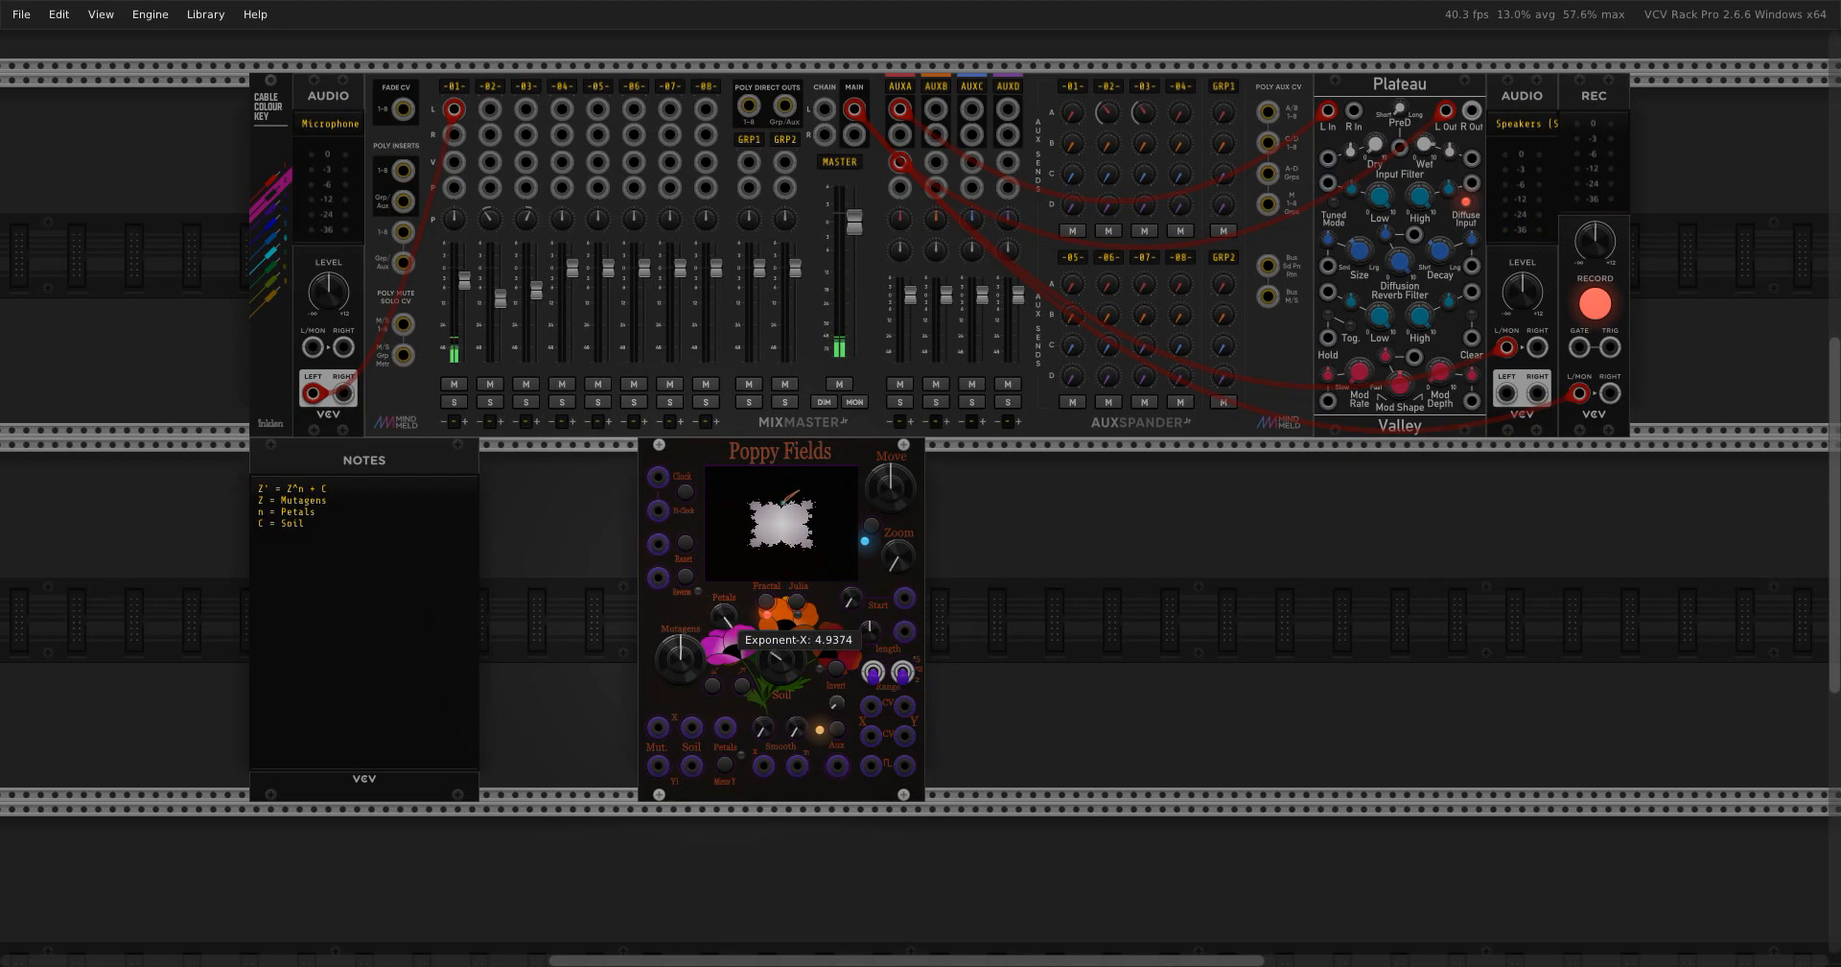
drag(723, 618, 723, 651)
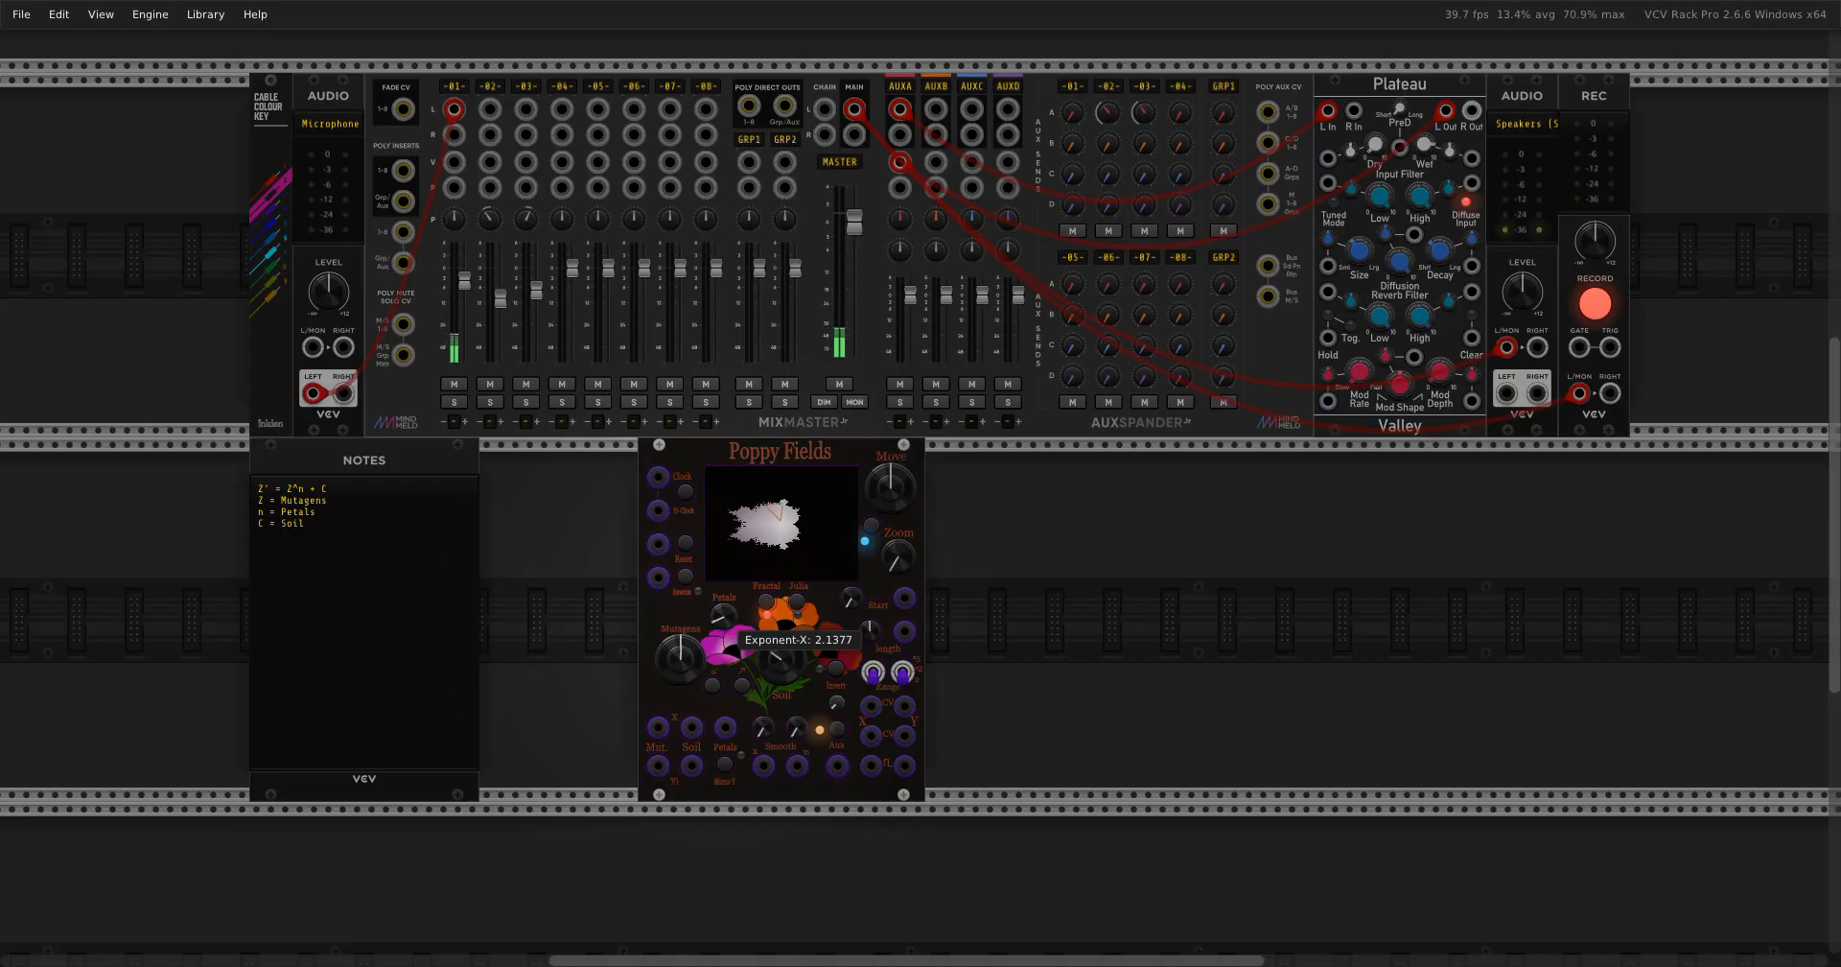
drag(723, 651, 723, 653)
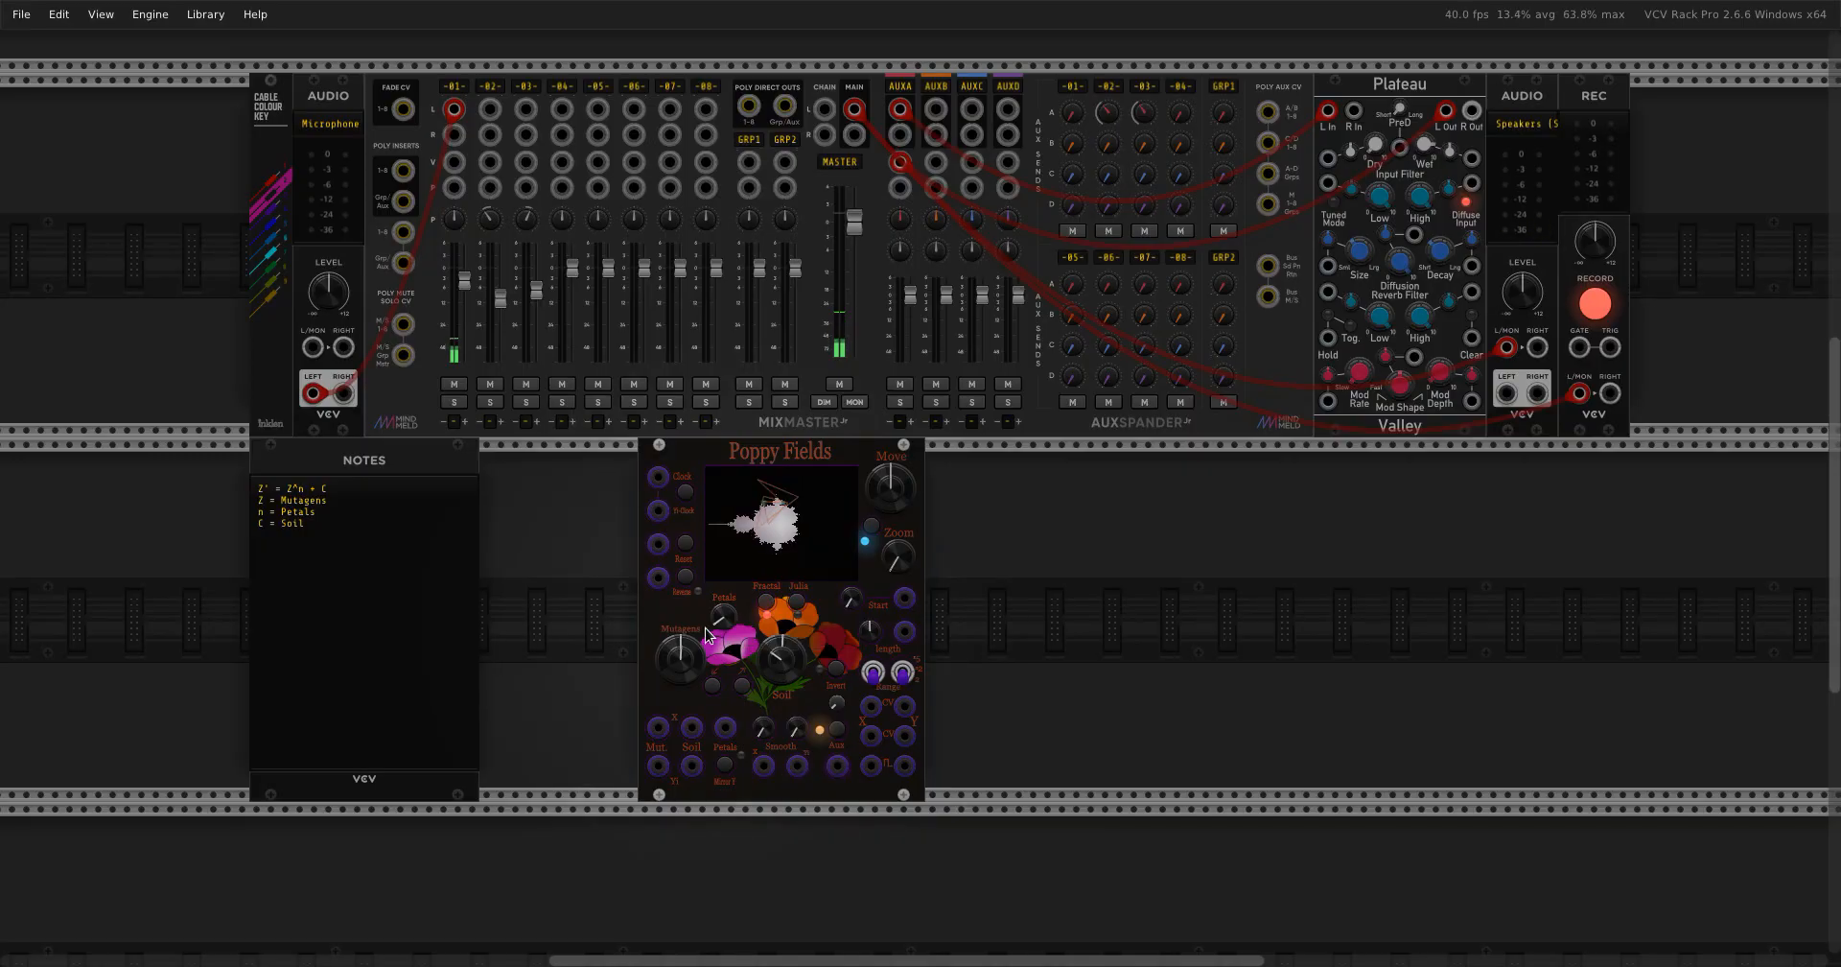
Vary the Mutagens Z values and fine-tune the Soil value C-X to about -0.08.
mouse_move(681, 675)
mouse_move(682, 660)
mouse_down()
mouse_move(682, 613)
mouse_move(665, 690)
mouse_move(665, 675)
mouse_up()
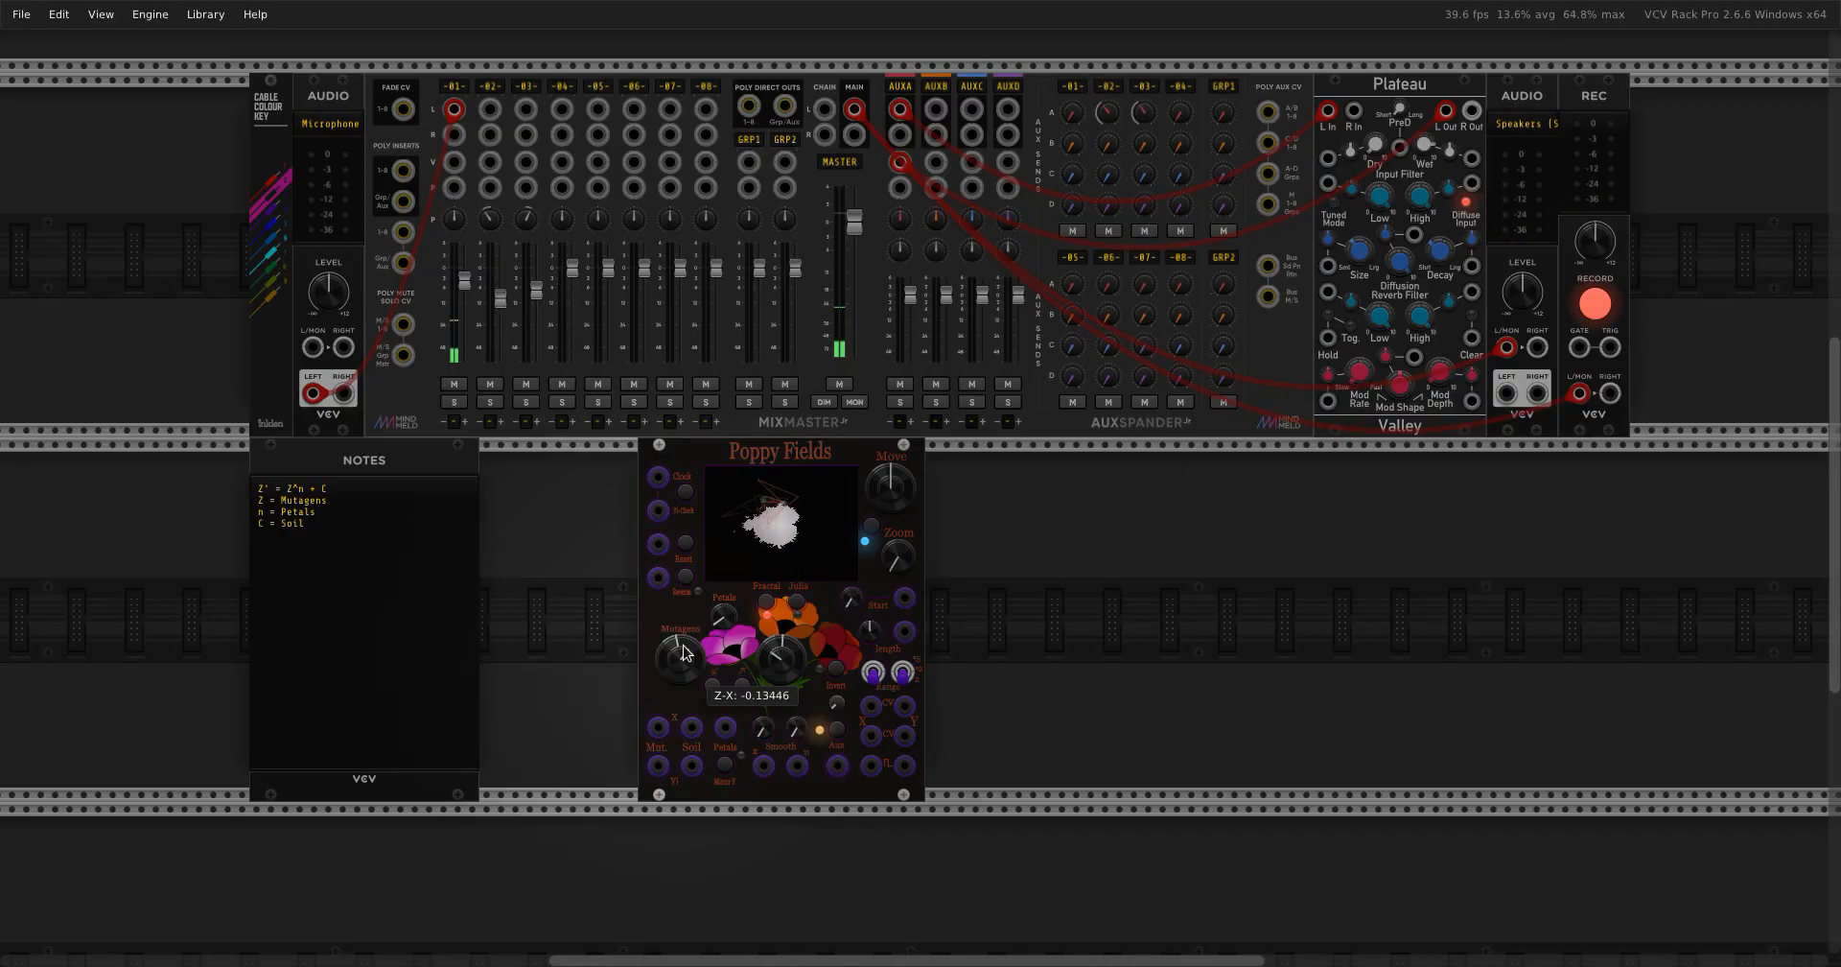
mouse_move(776, 656)
drag(777, 659, 777, 659)
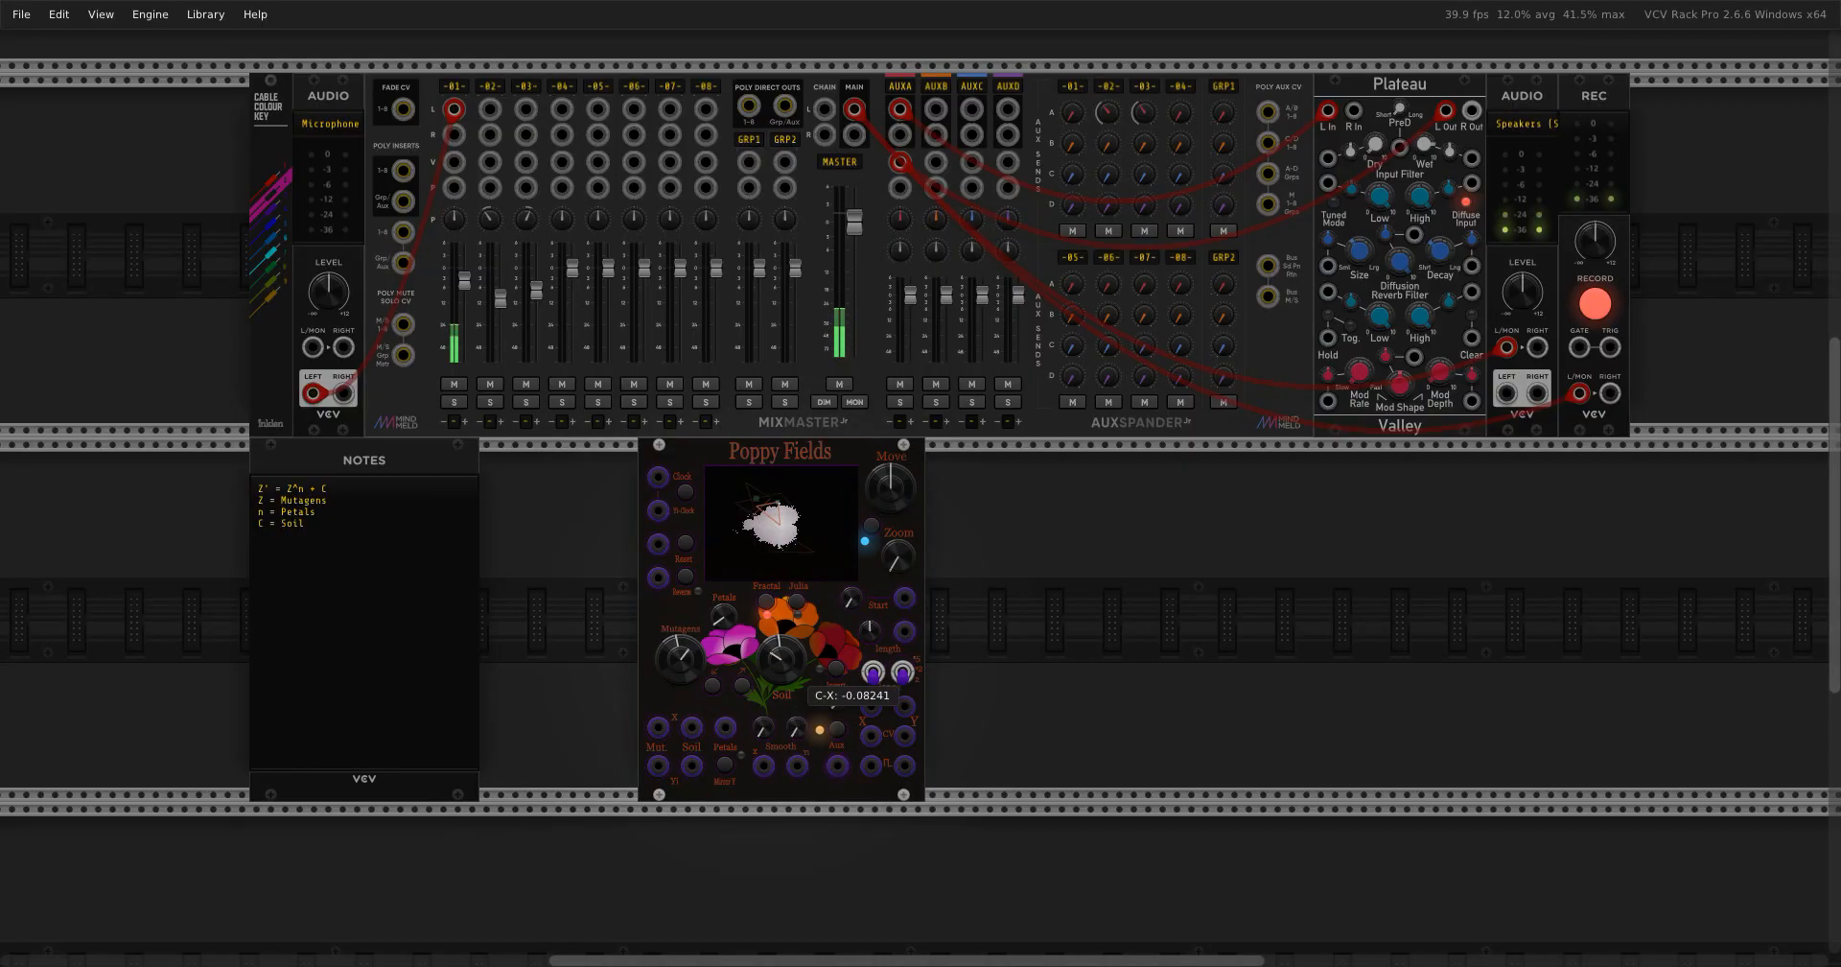
Switch the display to colour and reset the Mutagens values Z-X and Z-Yi to 0.
click(870, 525)
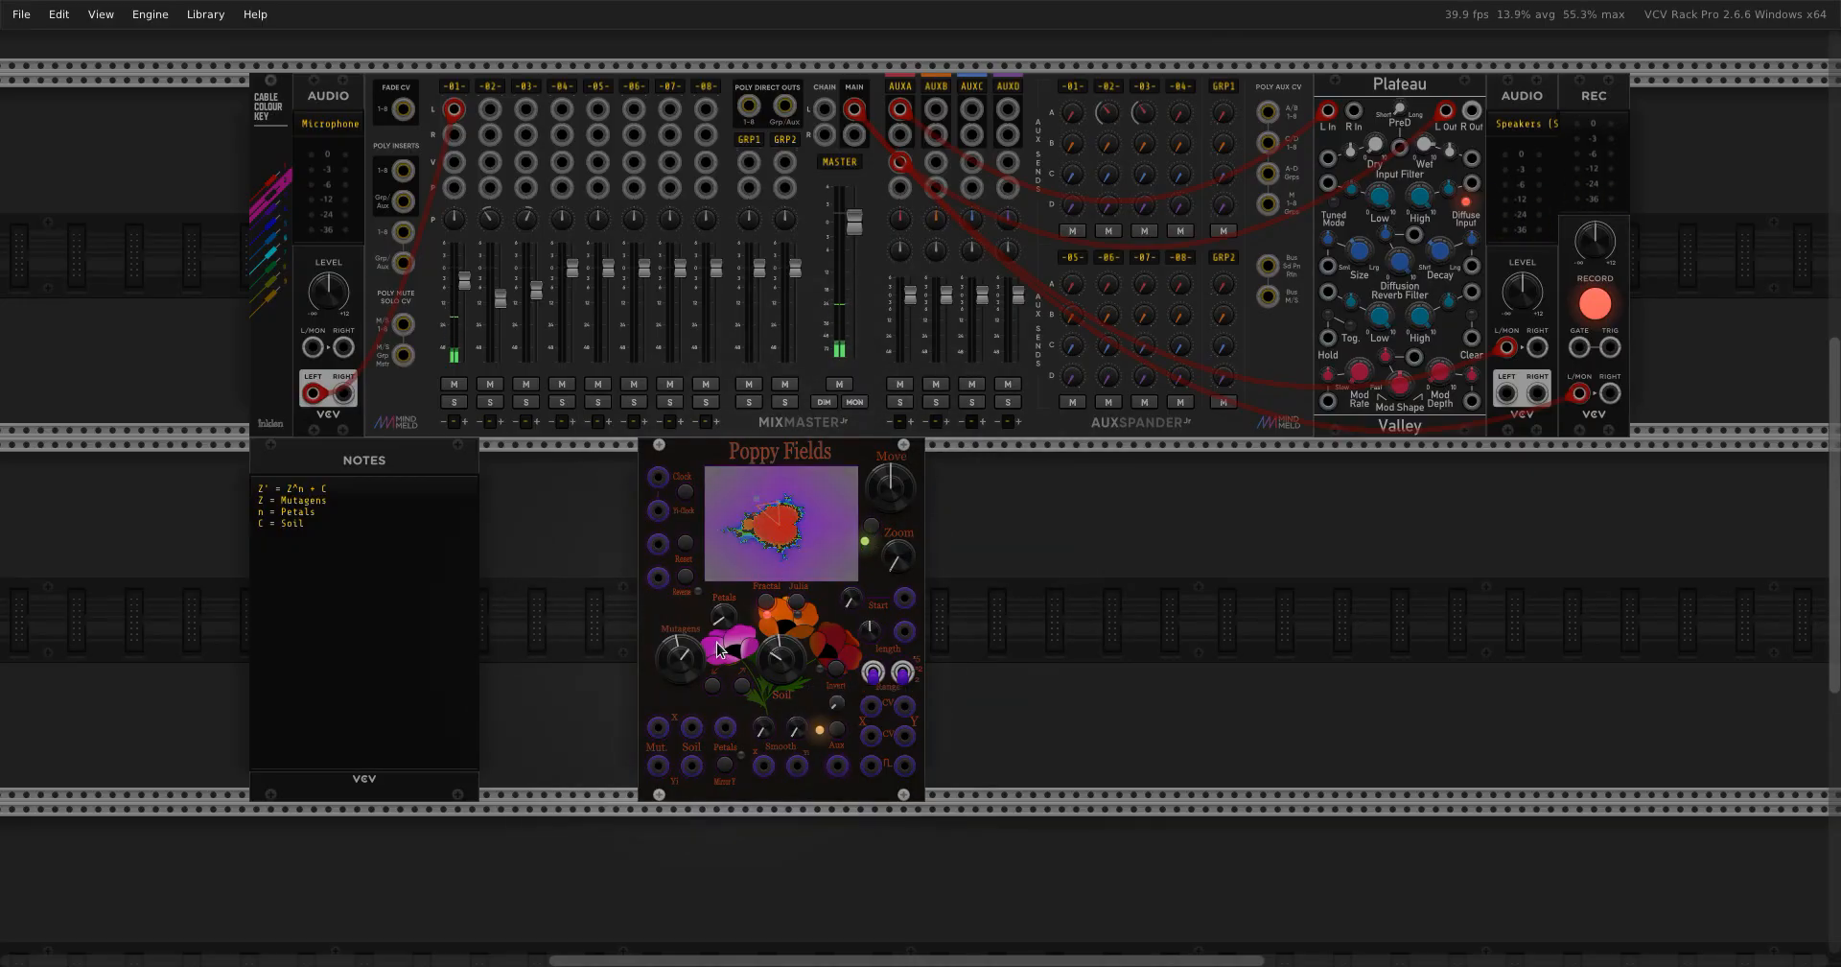
drag(681, 660, 681, 659)
double_click(684, 661)
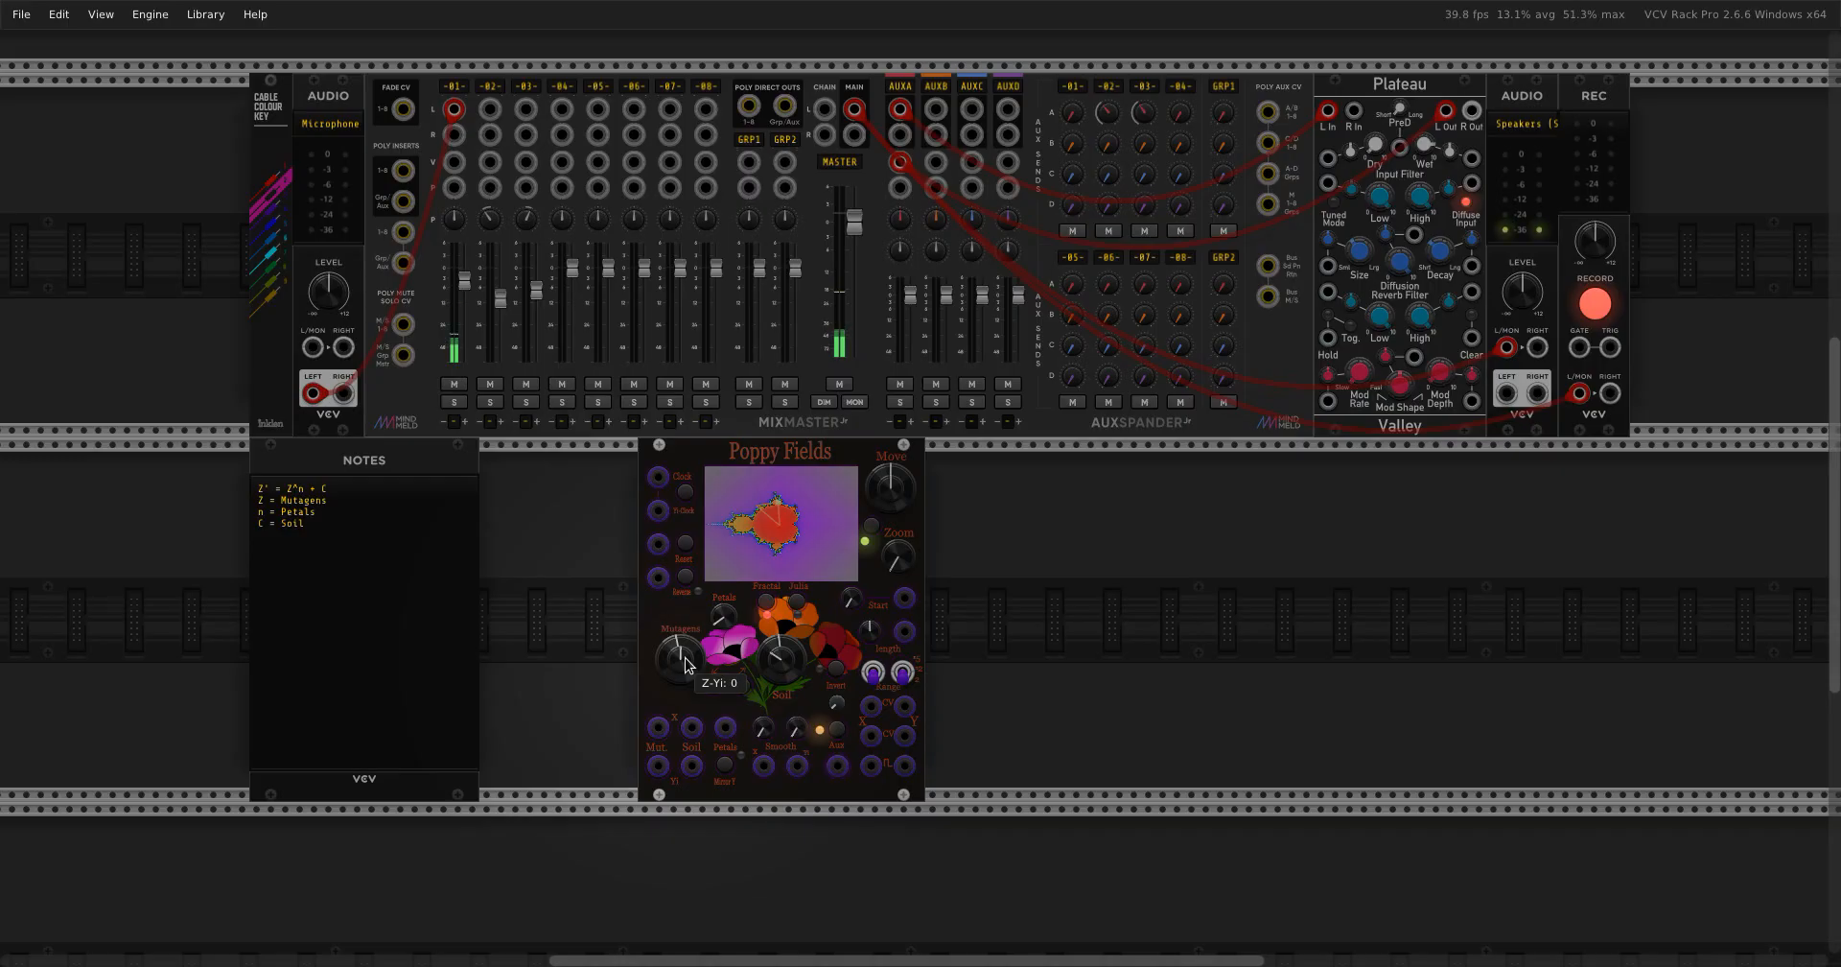
drag(686, 665, 675, 608)
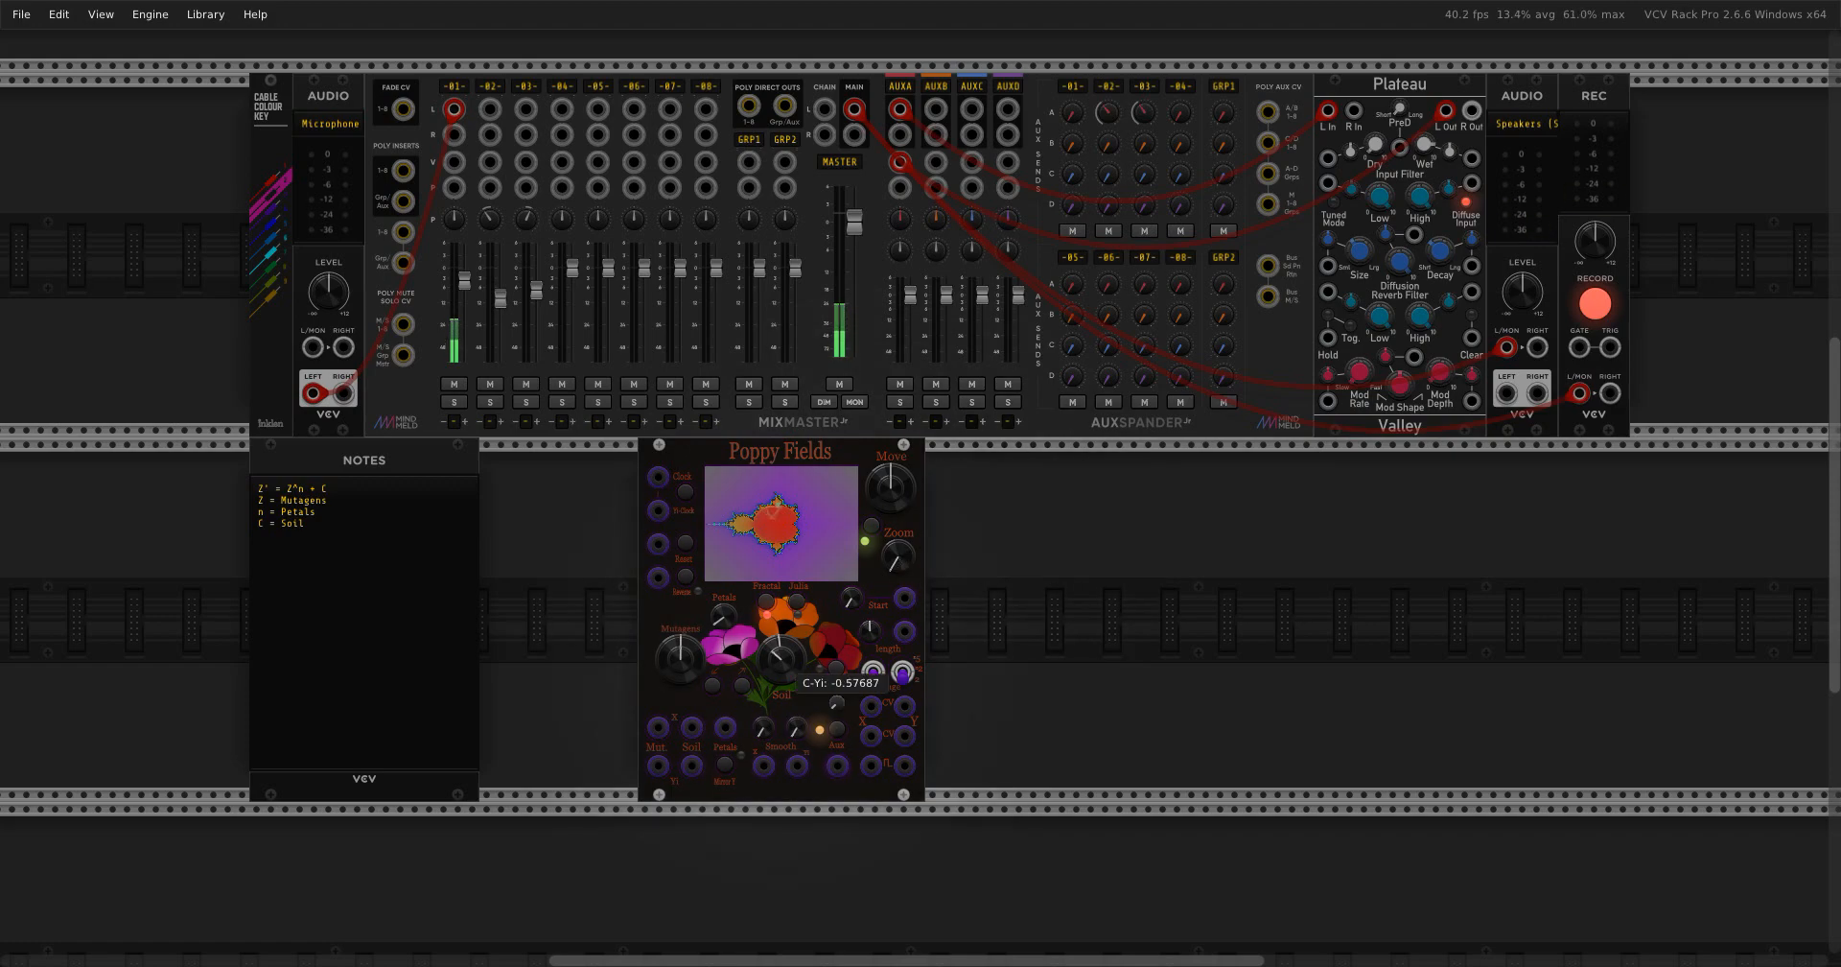
Adjust the Soil value C-Yi and the Mutagens value Z-Yi to change the orbit pattern.
drag(778, 656, 778, 600)
drag(681, 659, 681, 785)
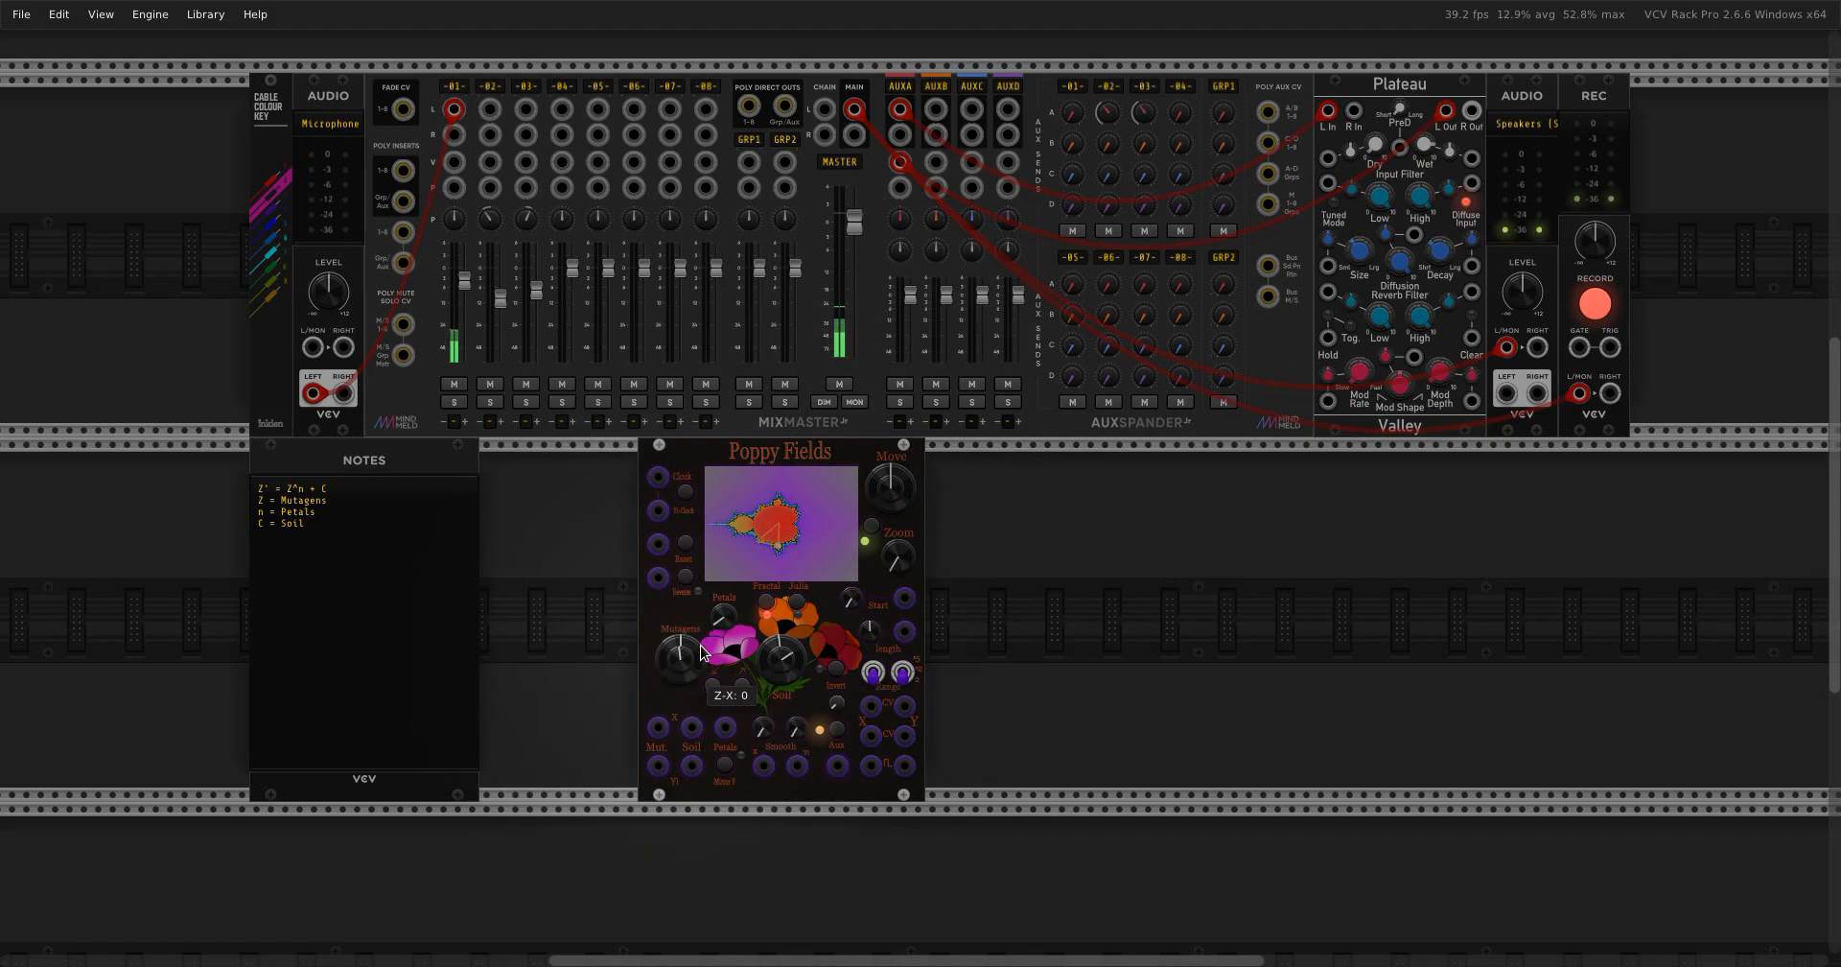
Raise the Petals exponent to about 2.96 and vary the Mutagens values, setting Z-Yi to about -0.52.
drag(724, 615, 724, 554)
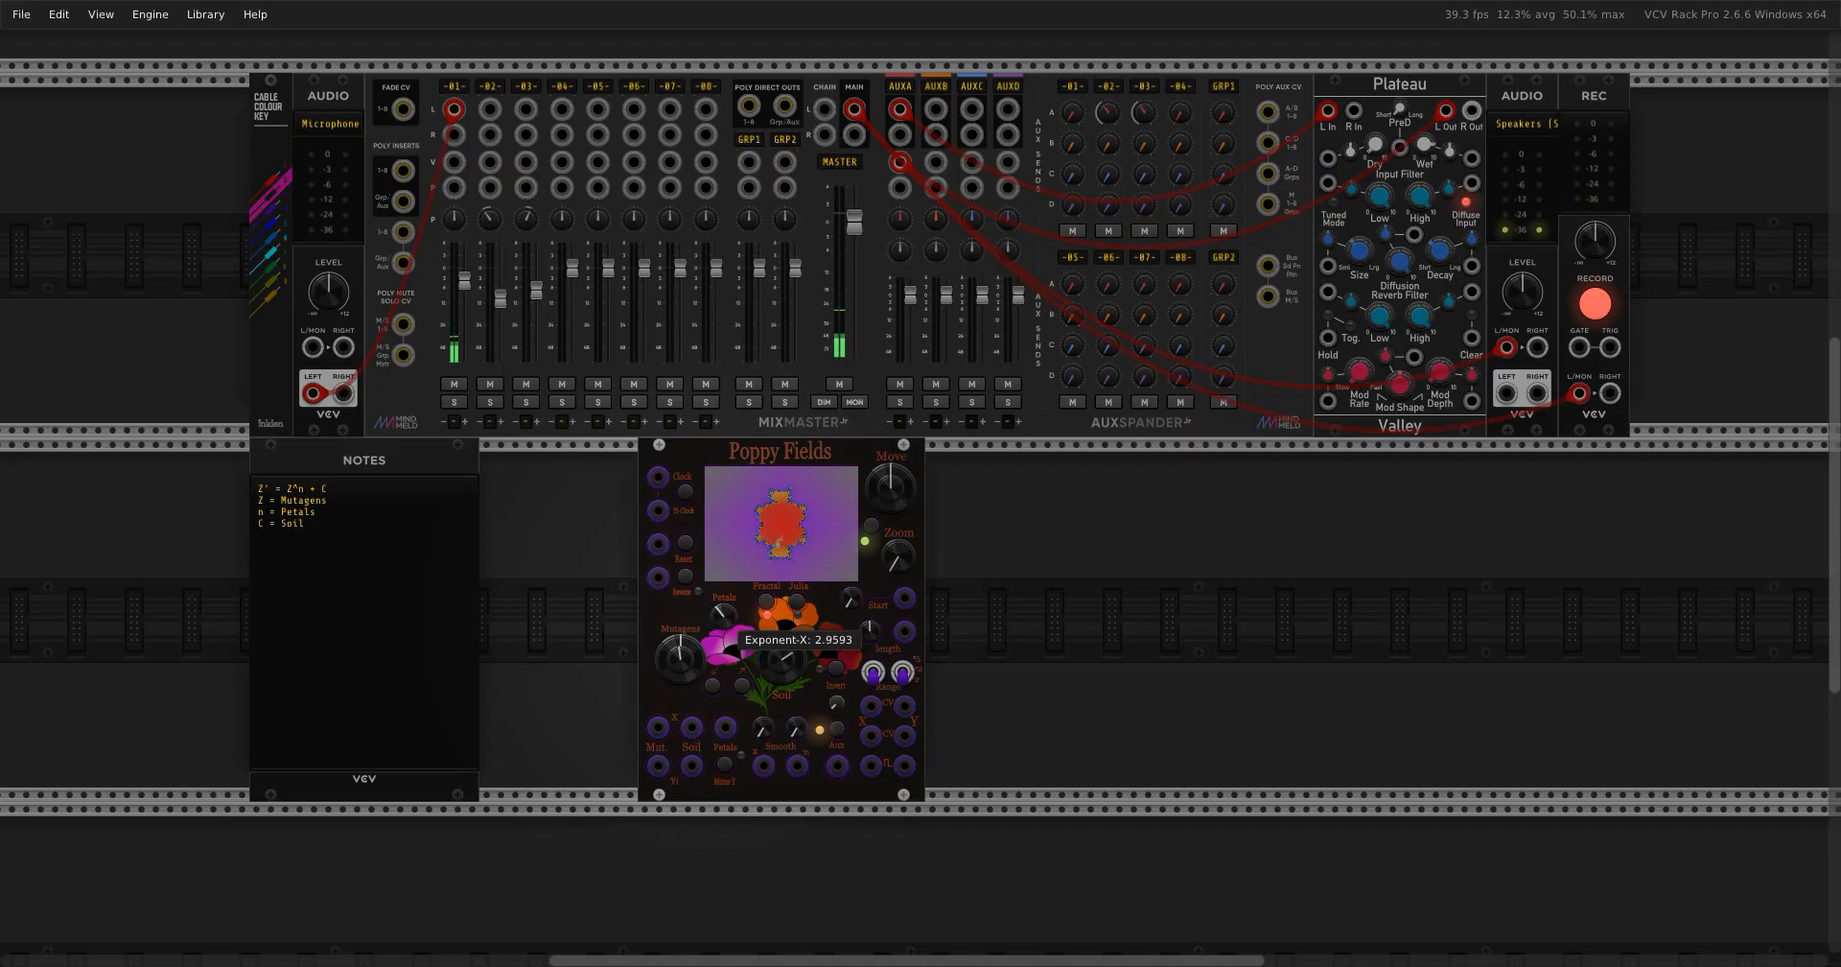
drag(681, 659, 681, 772)
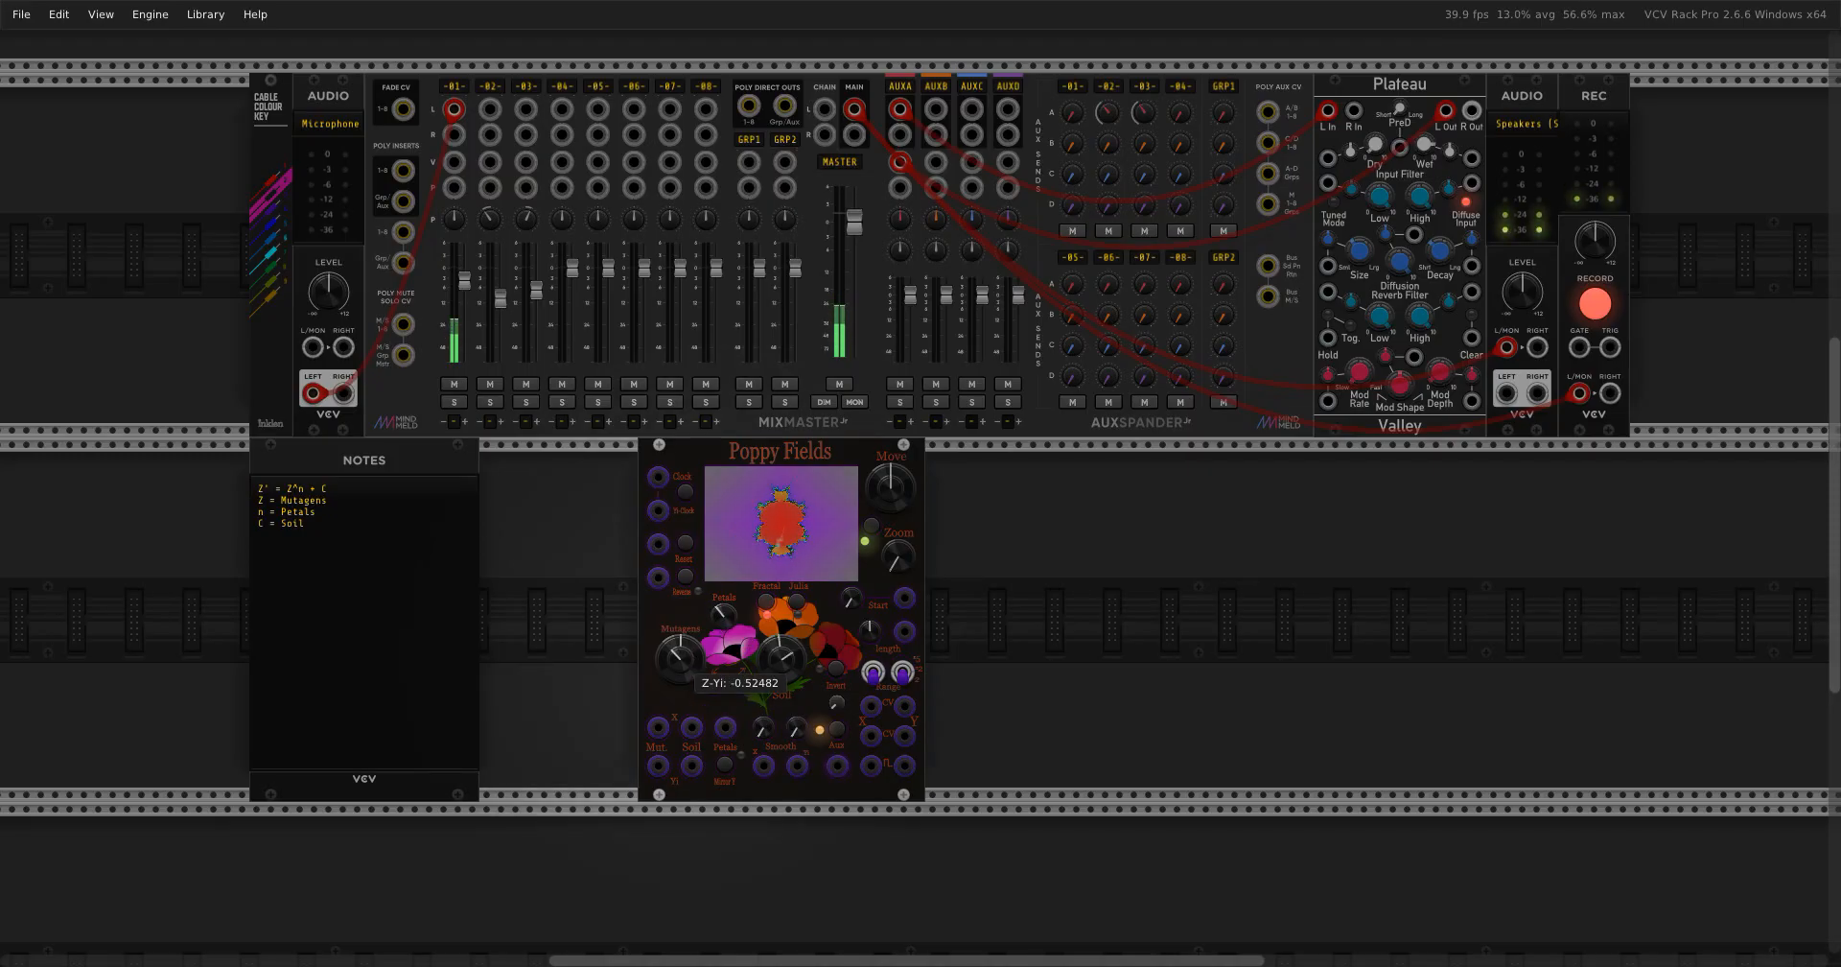
drag(673, 662, 716, 664)
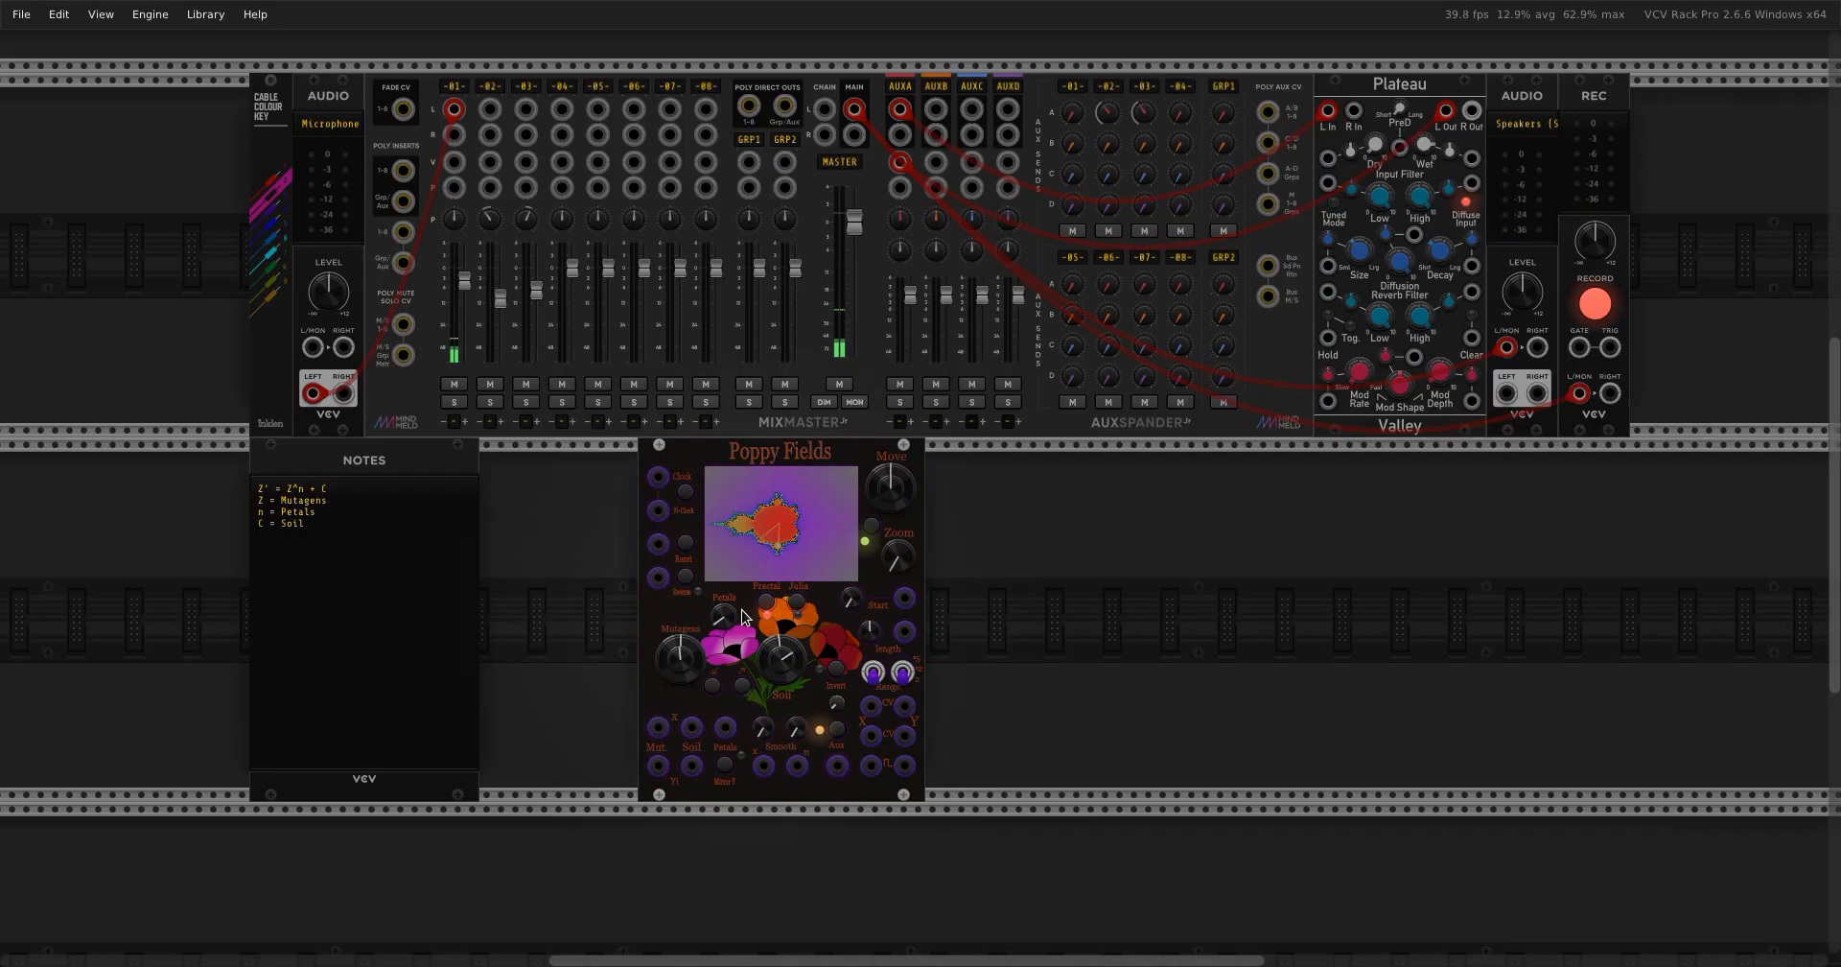
Clear the module search and add a Concierge module between Notes and Poppy Fields.
right_click(607, 653)
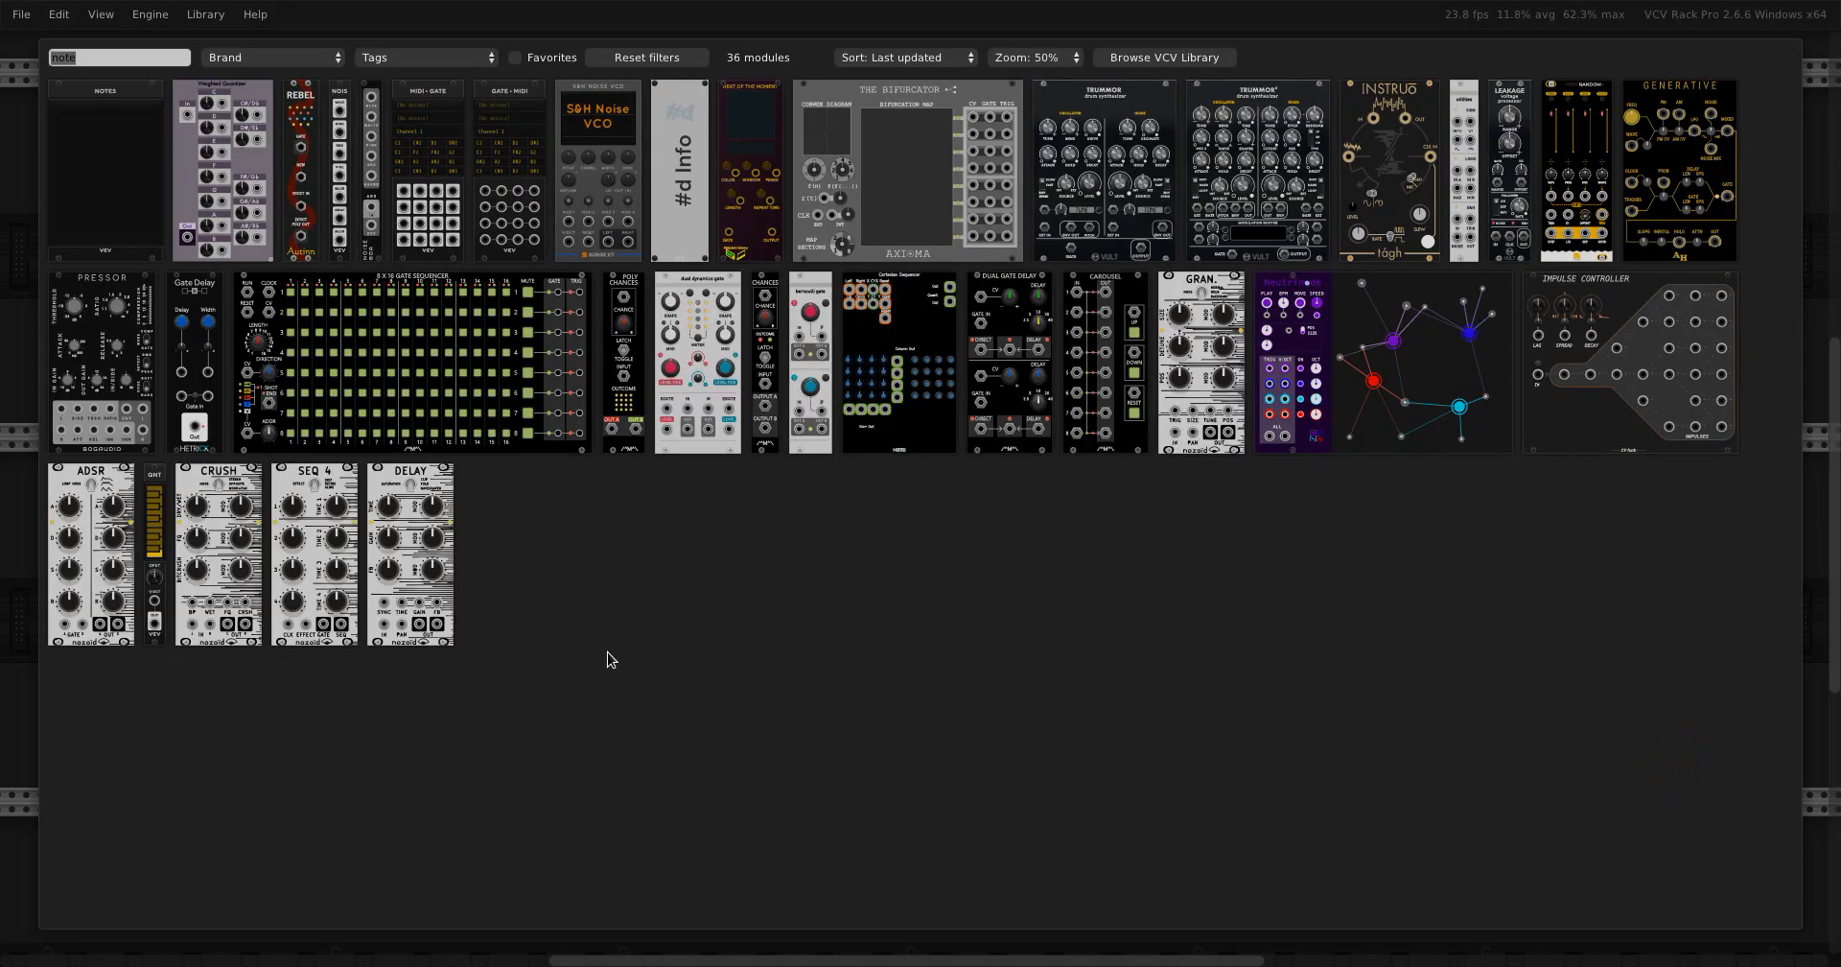
key(BackSpace)
key(Escape)
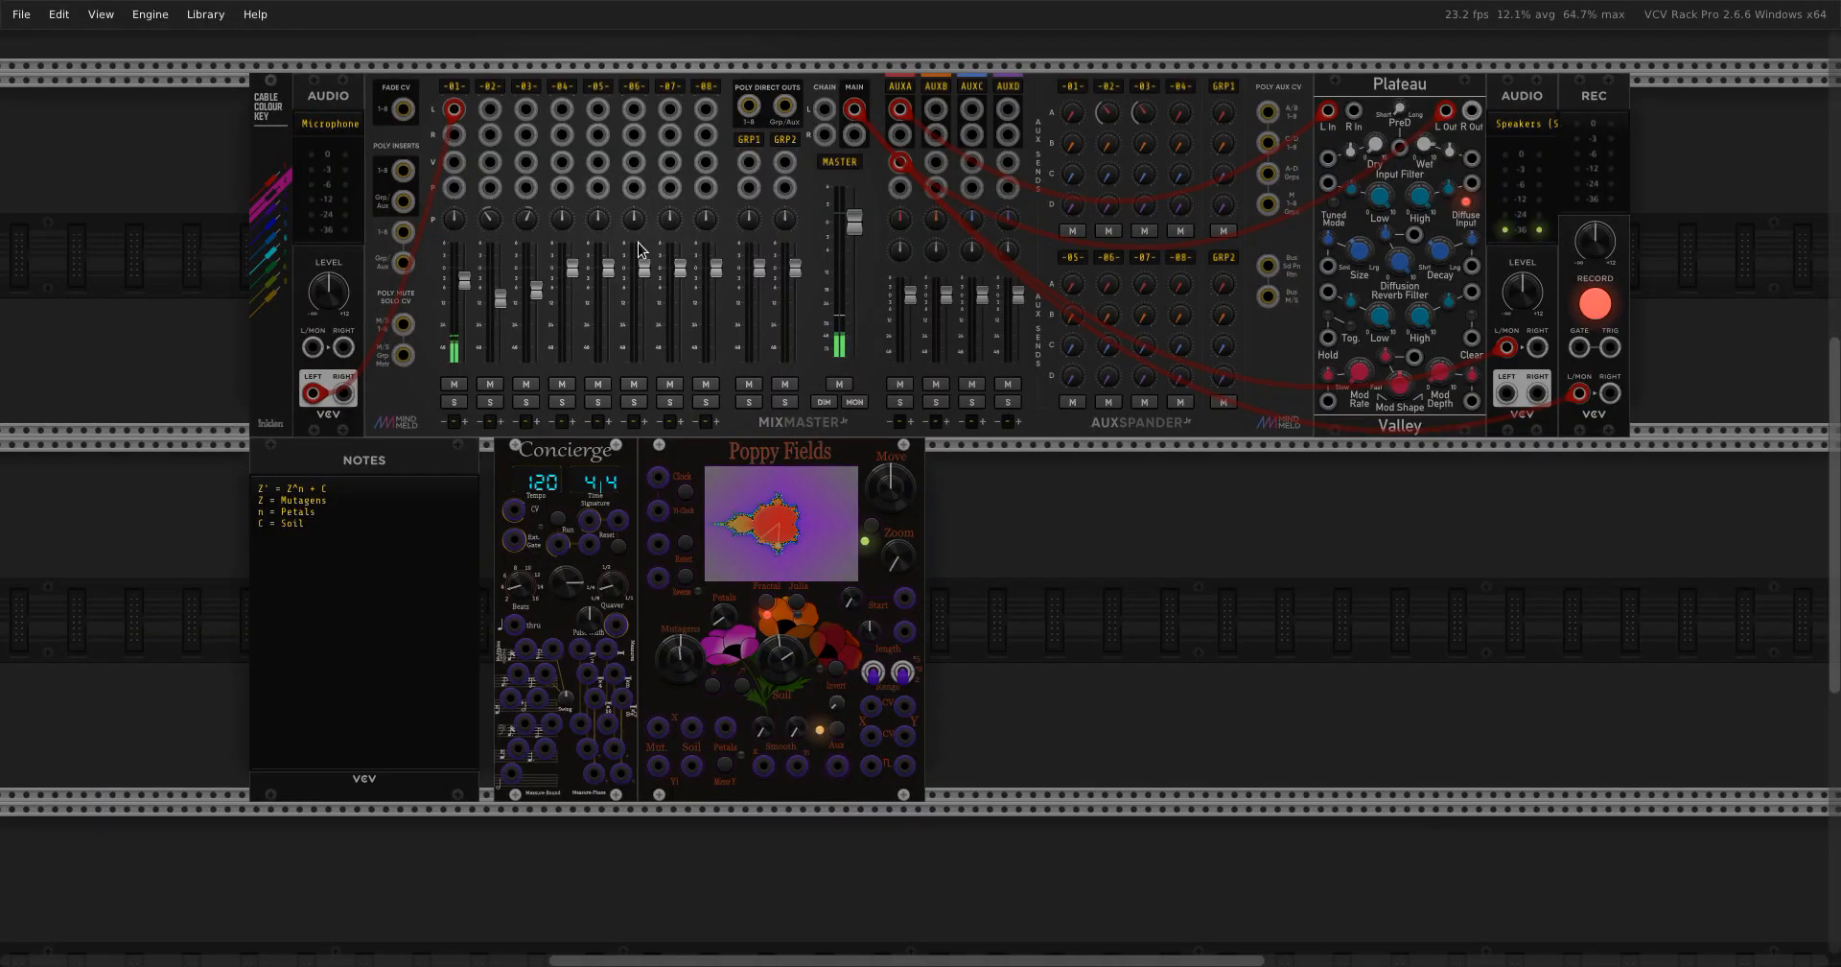
Limit the module library to favorites and add a Re-Win Quantizer flush against the far side of Poppy Fields.
right_click(1027, 583)
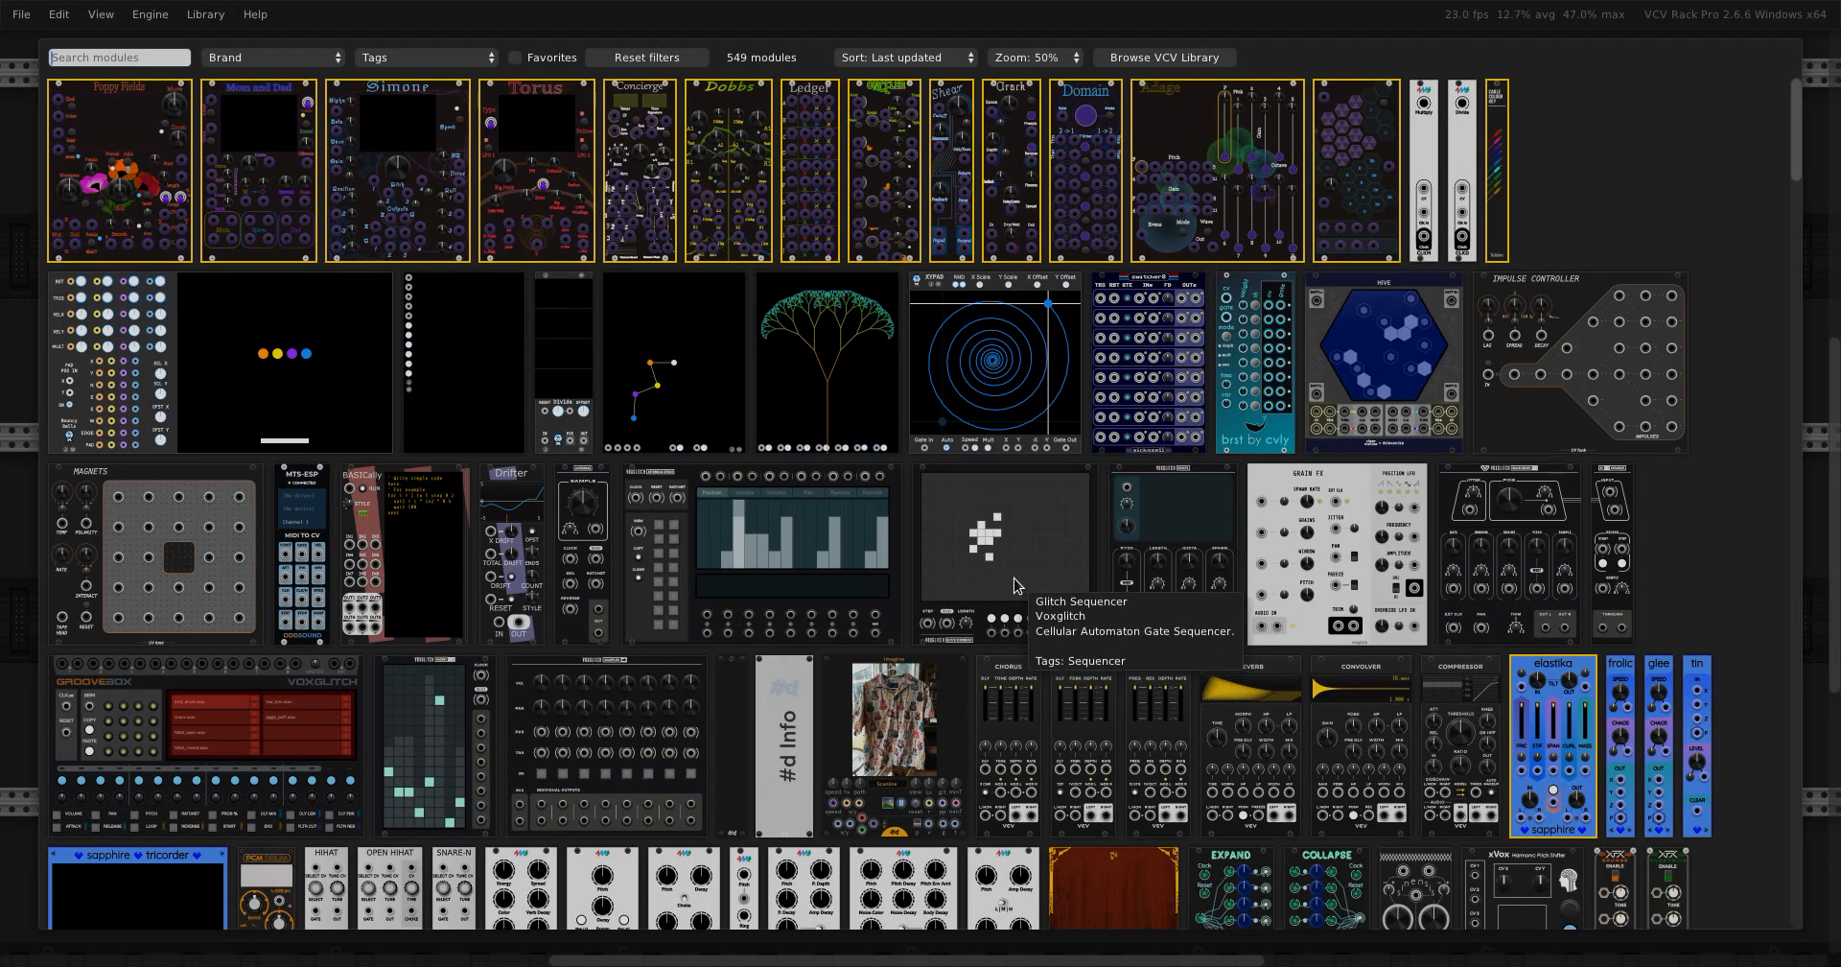
click(516, 58)
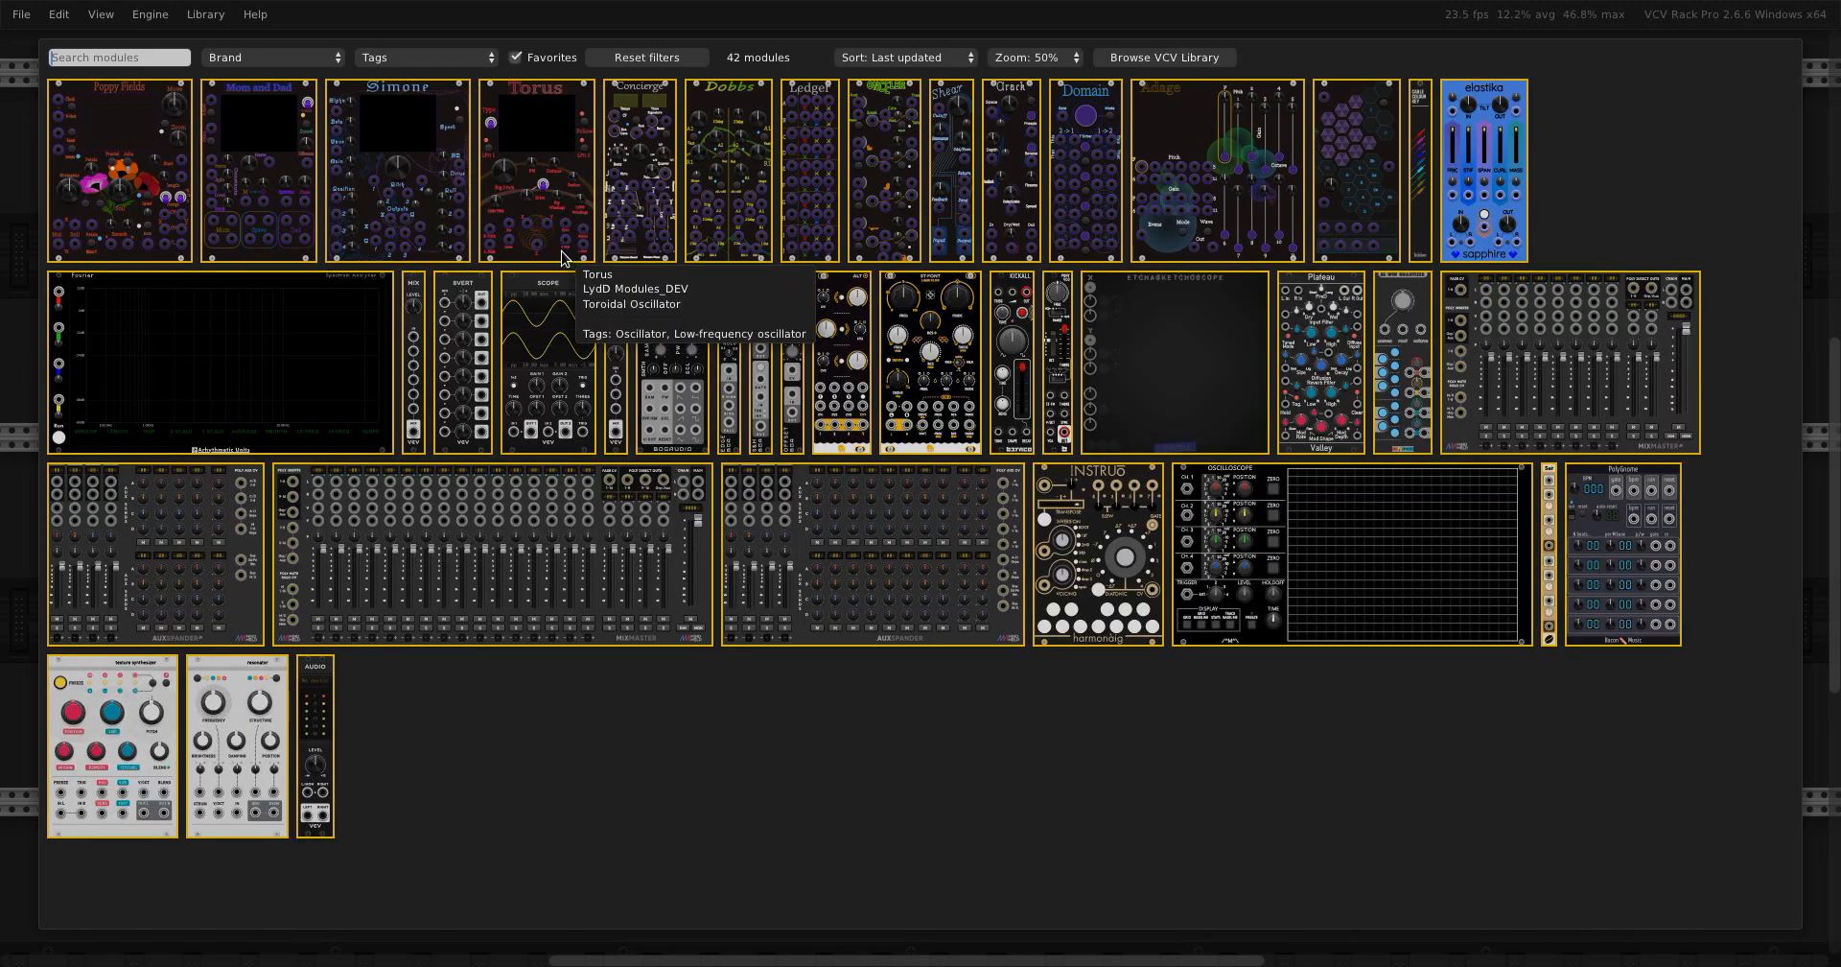
click(1418, 386)
drag(1035, 523, 992, 523)
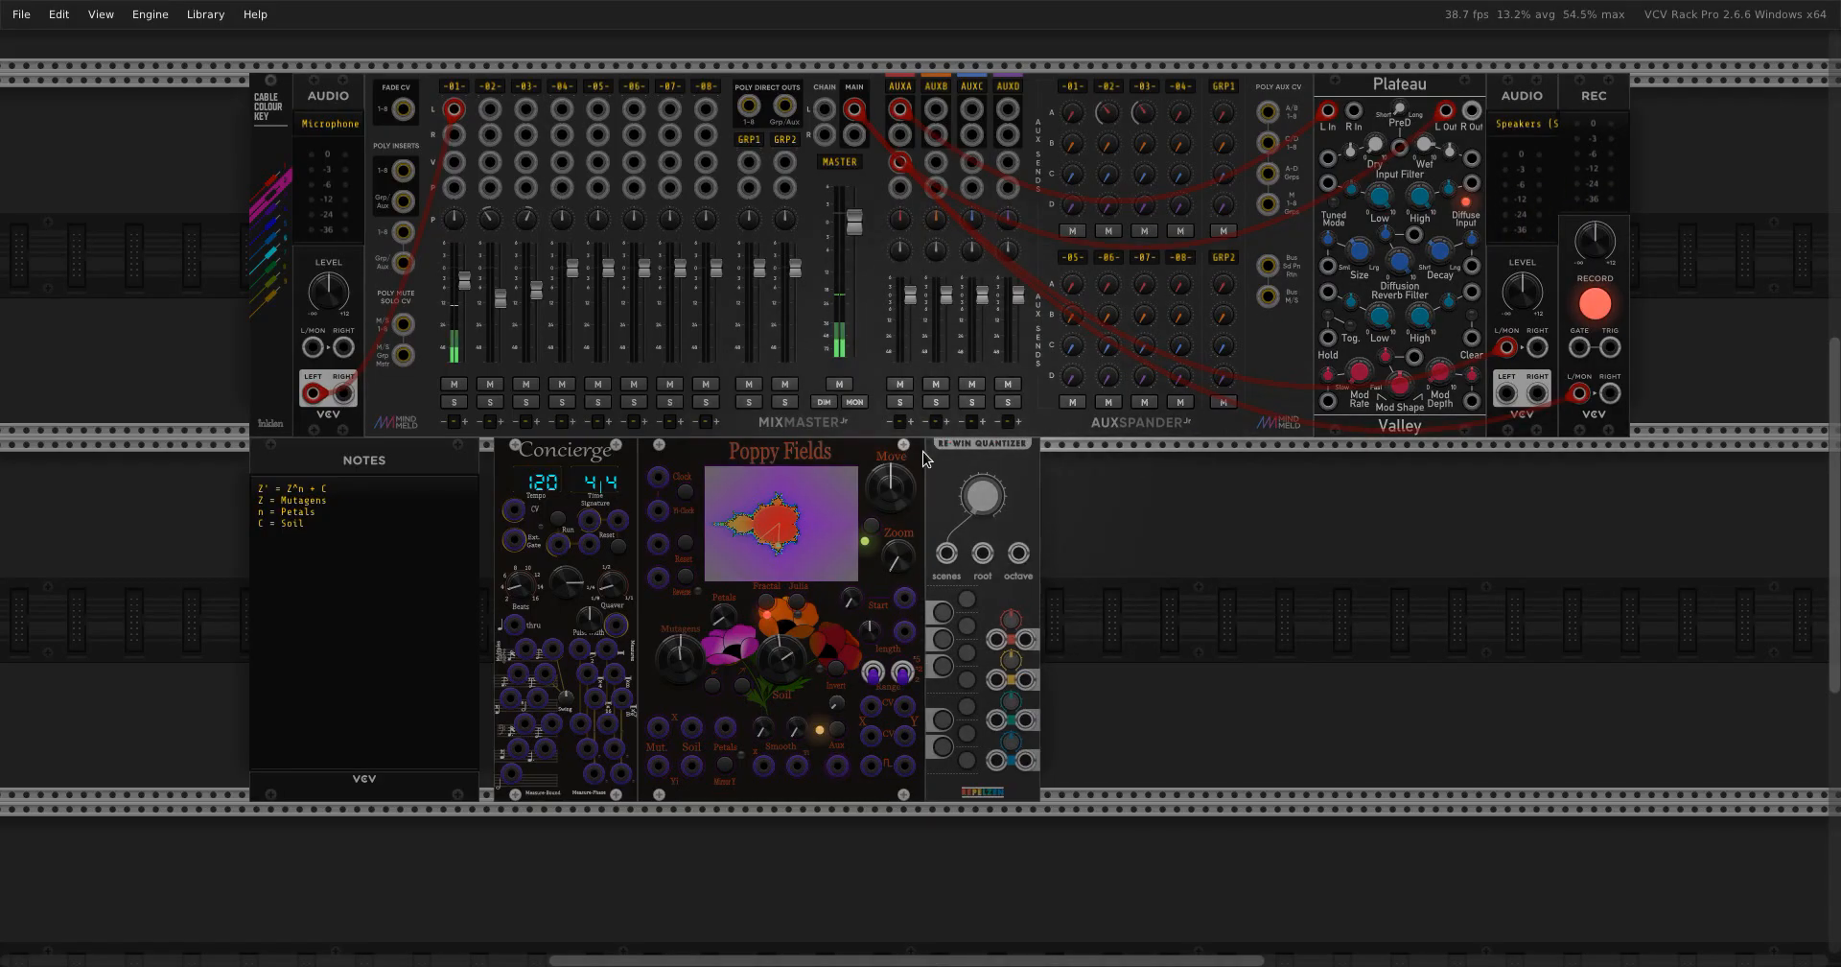
Add two resonator modules from the favorites in the row after the Re-Win Quantizer.
right_click(1094, 585)
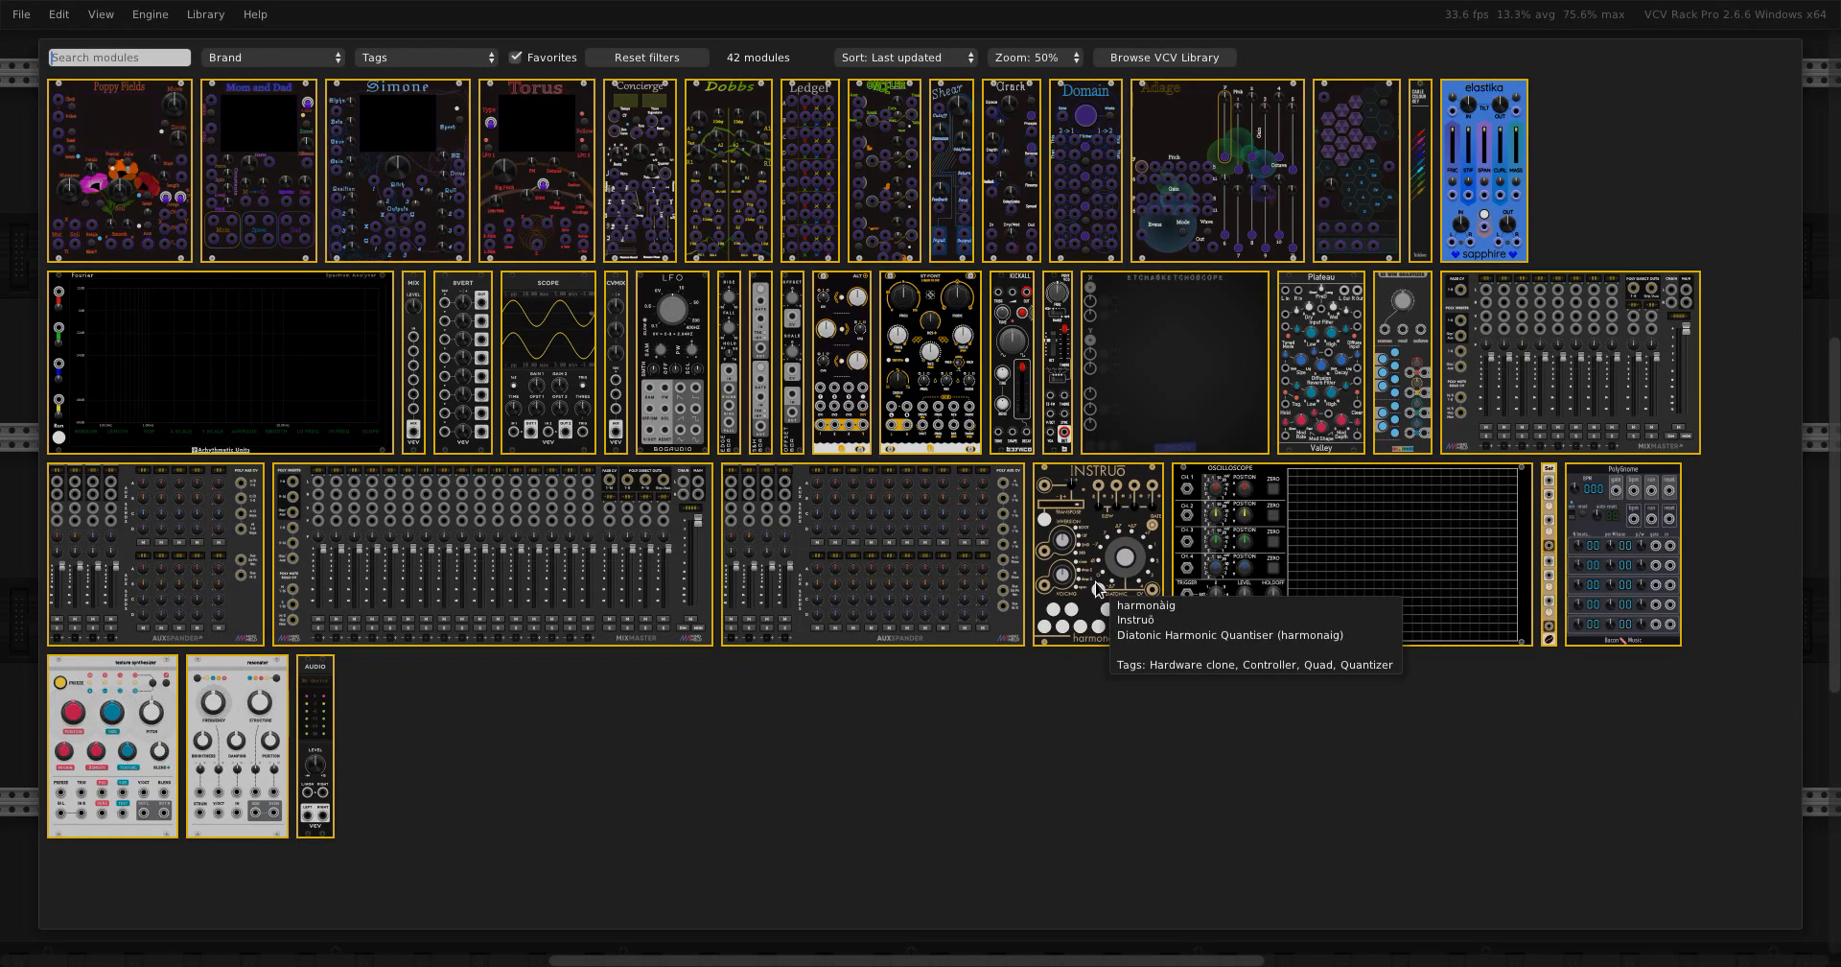
click(279, 693)
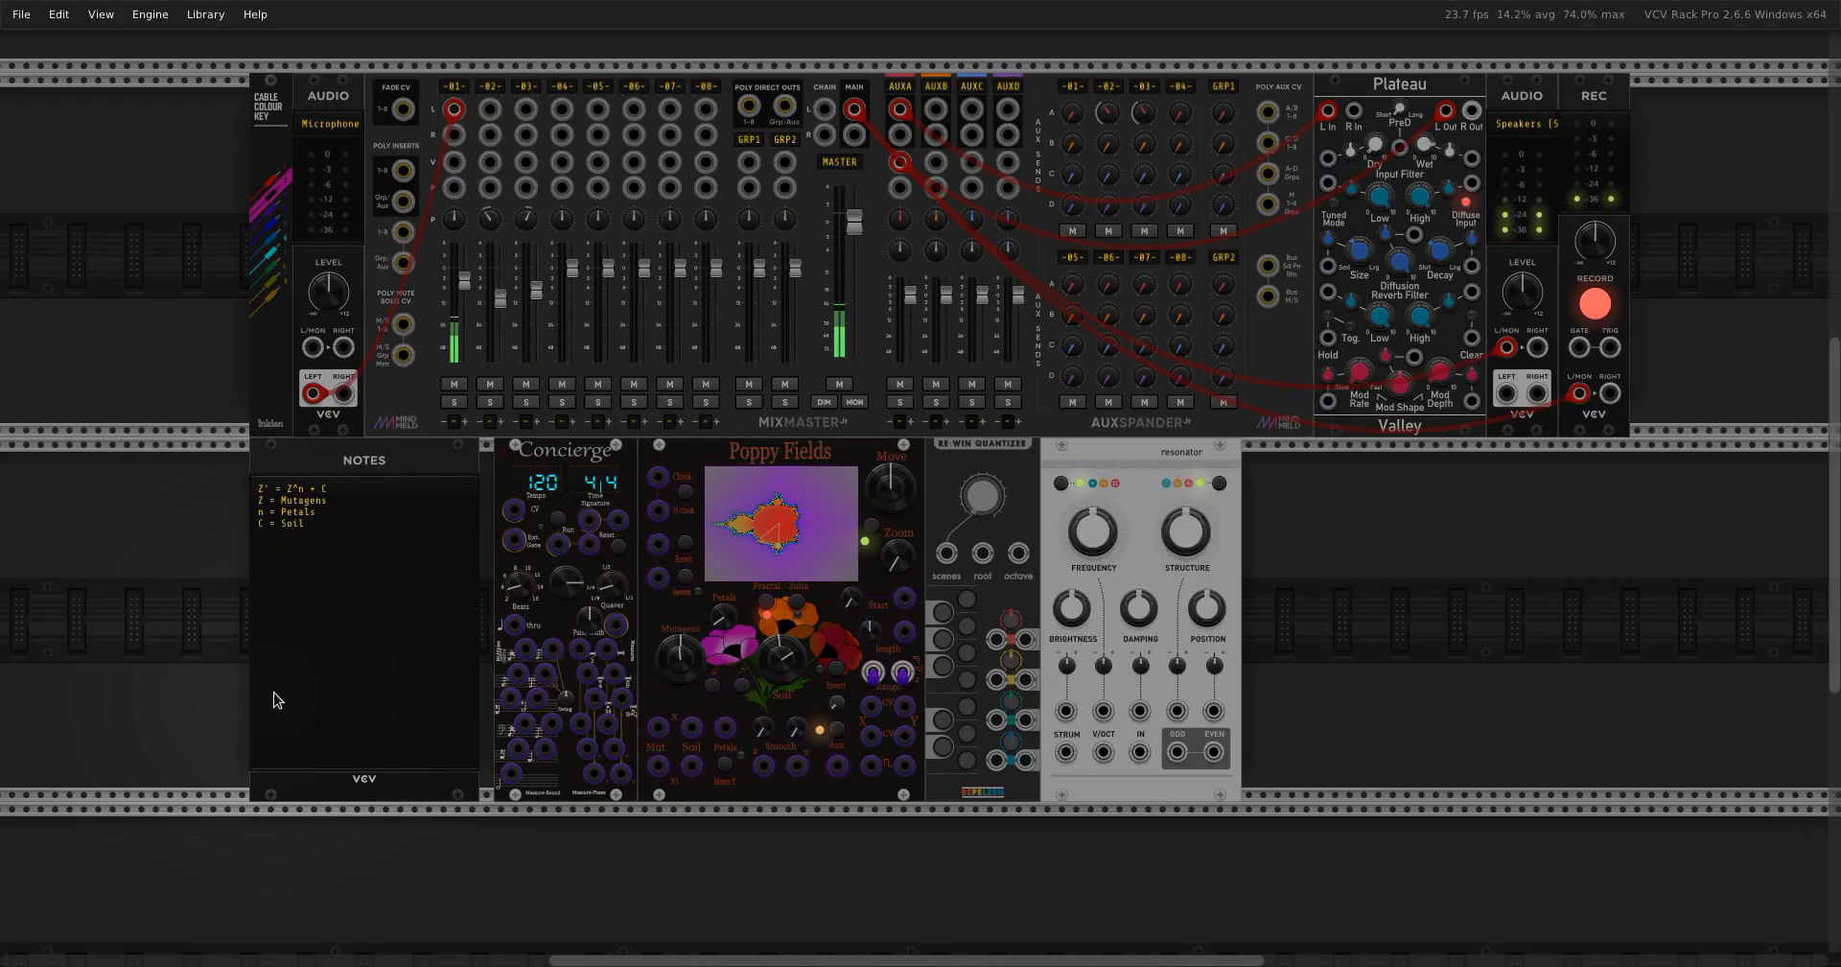
right_click(1357, 577)
click(287, 772)
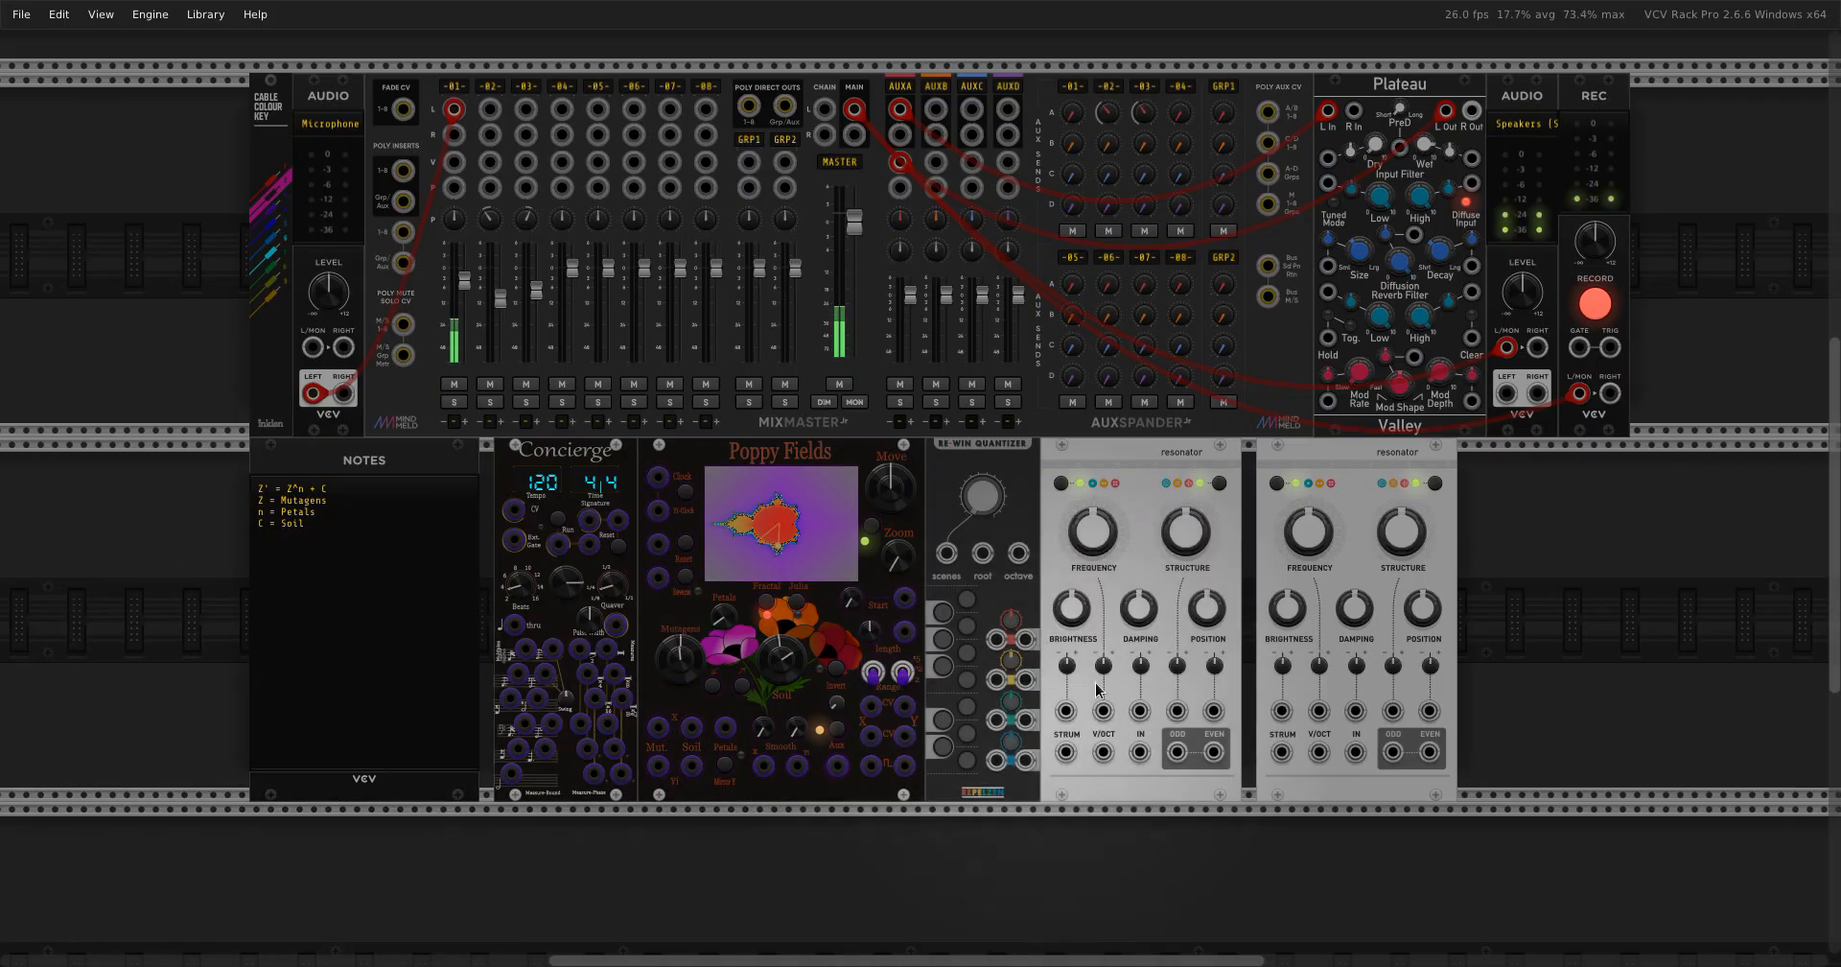
Advance the resonator model twice on both resonators and move the second resonator flush against the first.
click(1219, 485)
click(1219, 485)
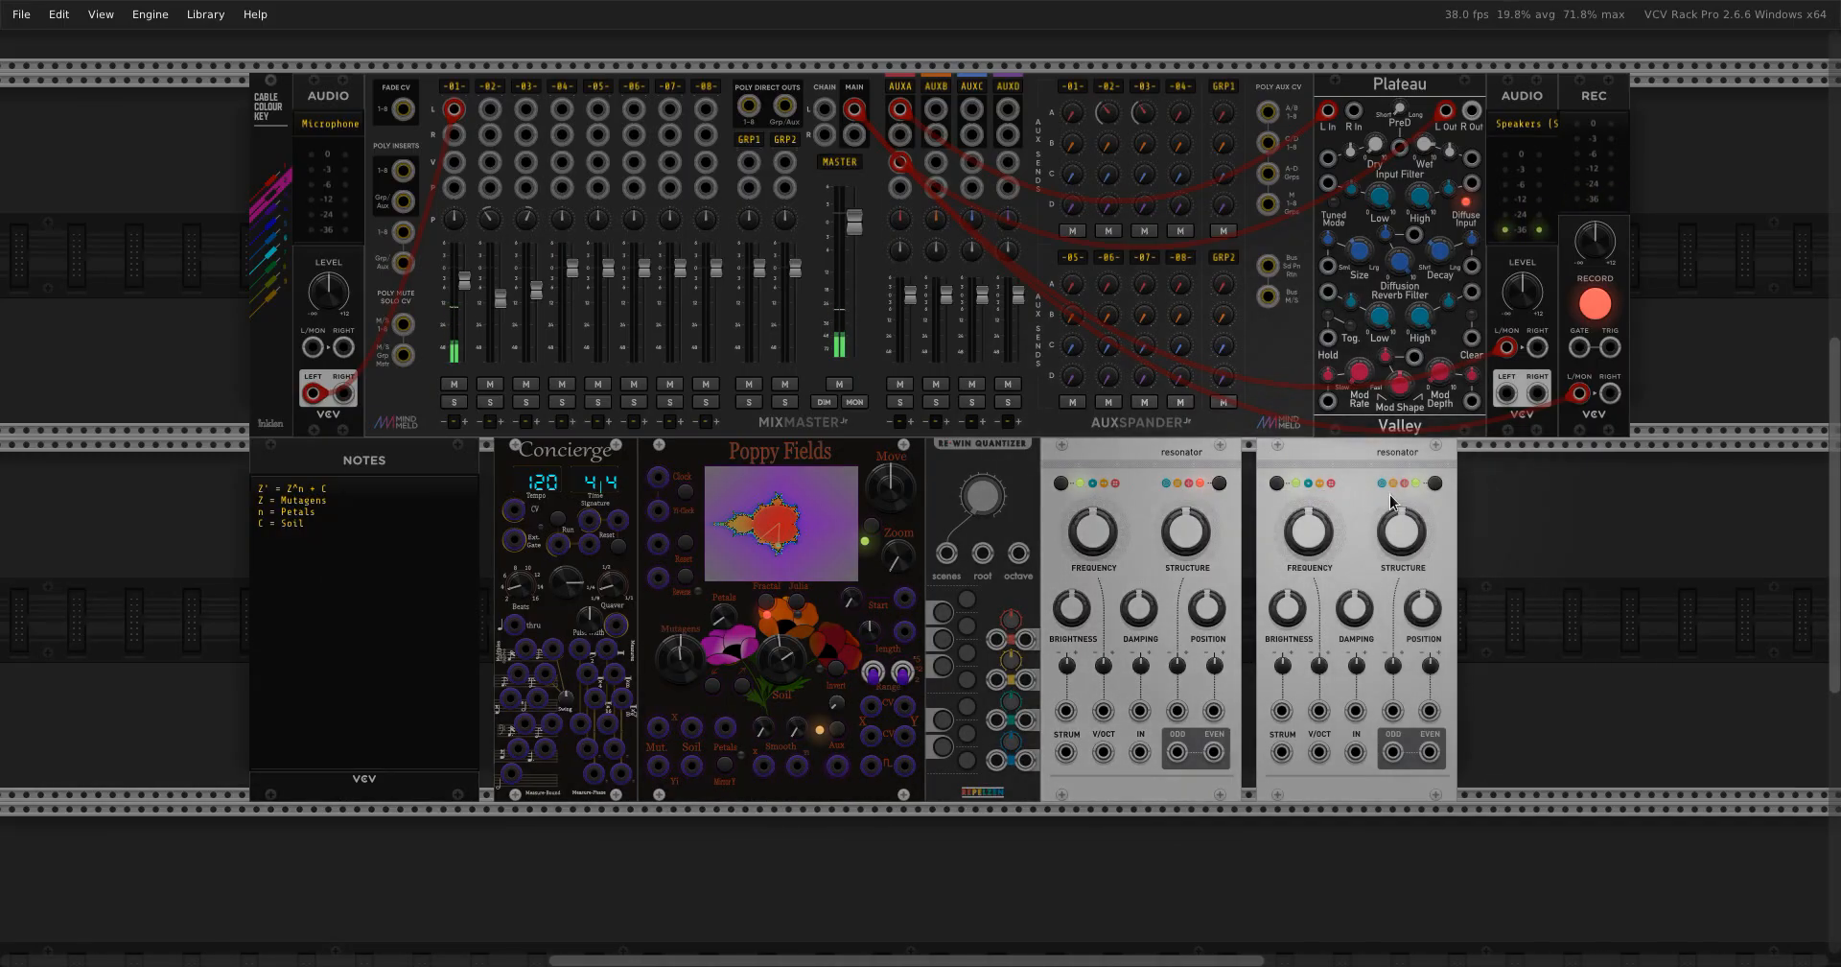
click(1437, 484)
click(1437, 483)
drag(1402, 466, 1384, 466)
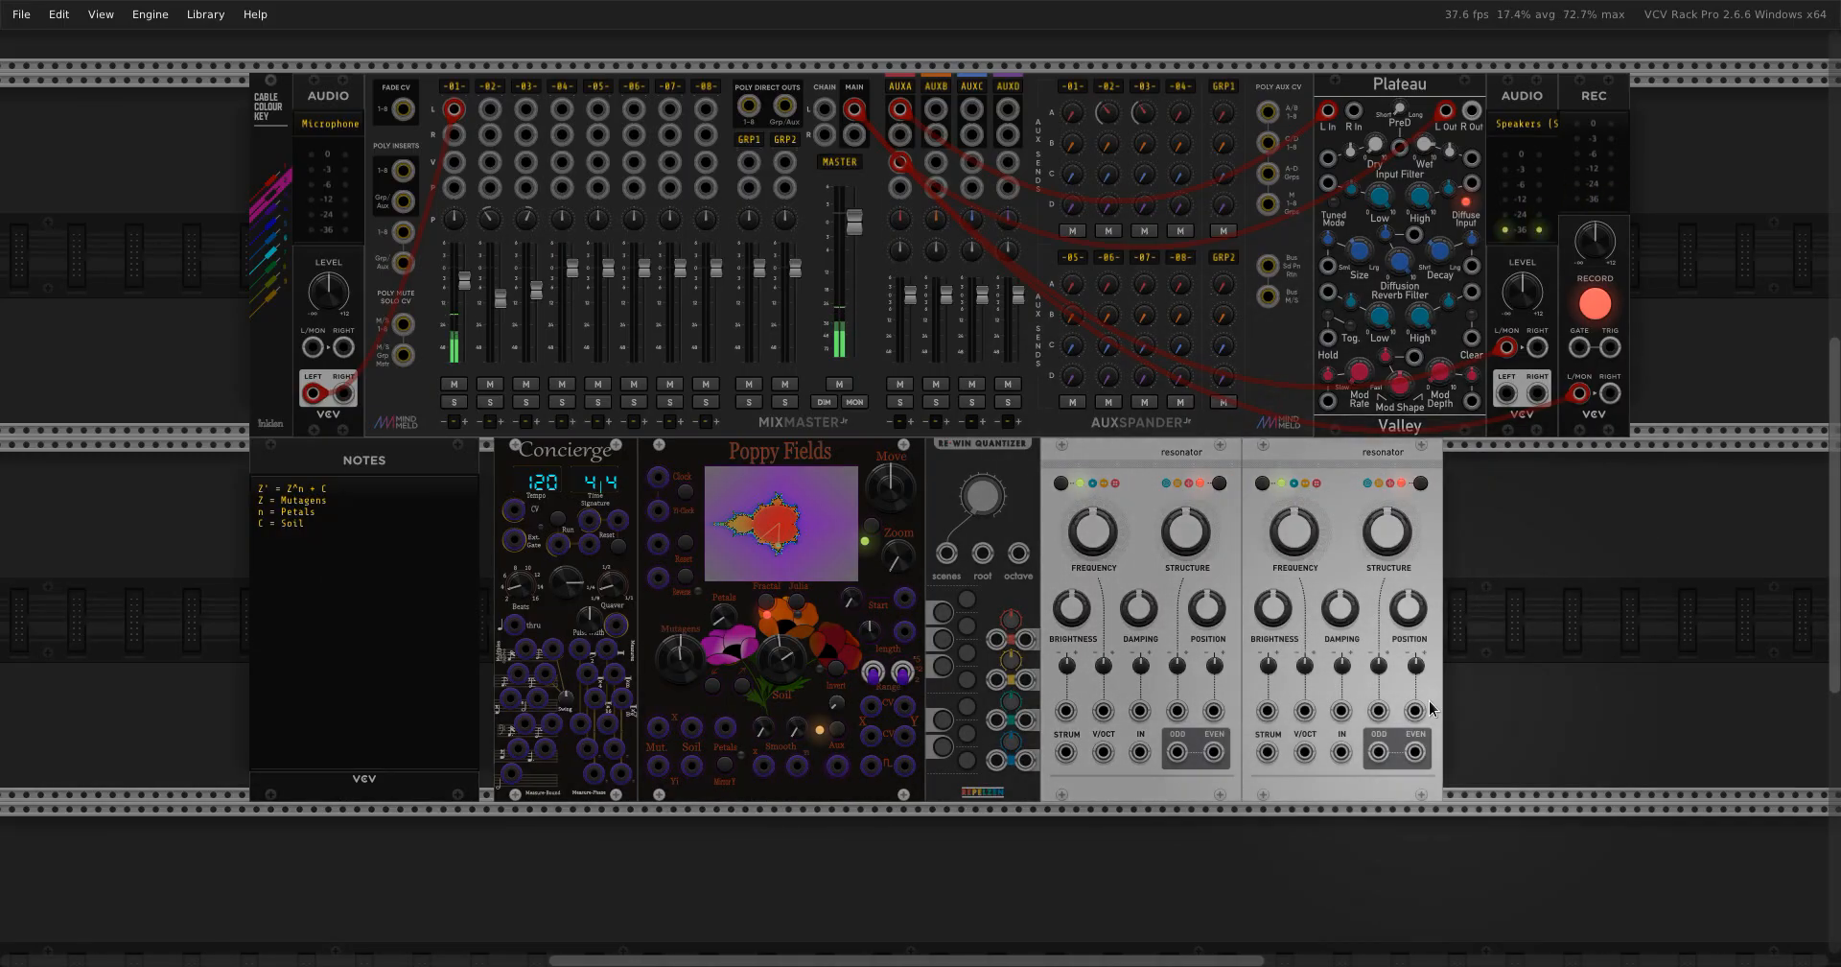
Patch quantizer outputs 1 and 2 to the resonators' V/Oct inputs, and both Odd outputs to mixer channels 2 and 3.
scroll(1166, 597, up, 4)
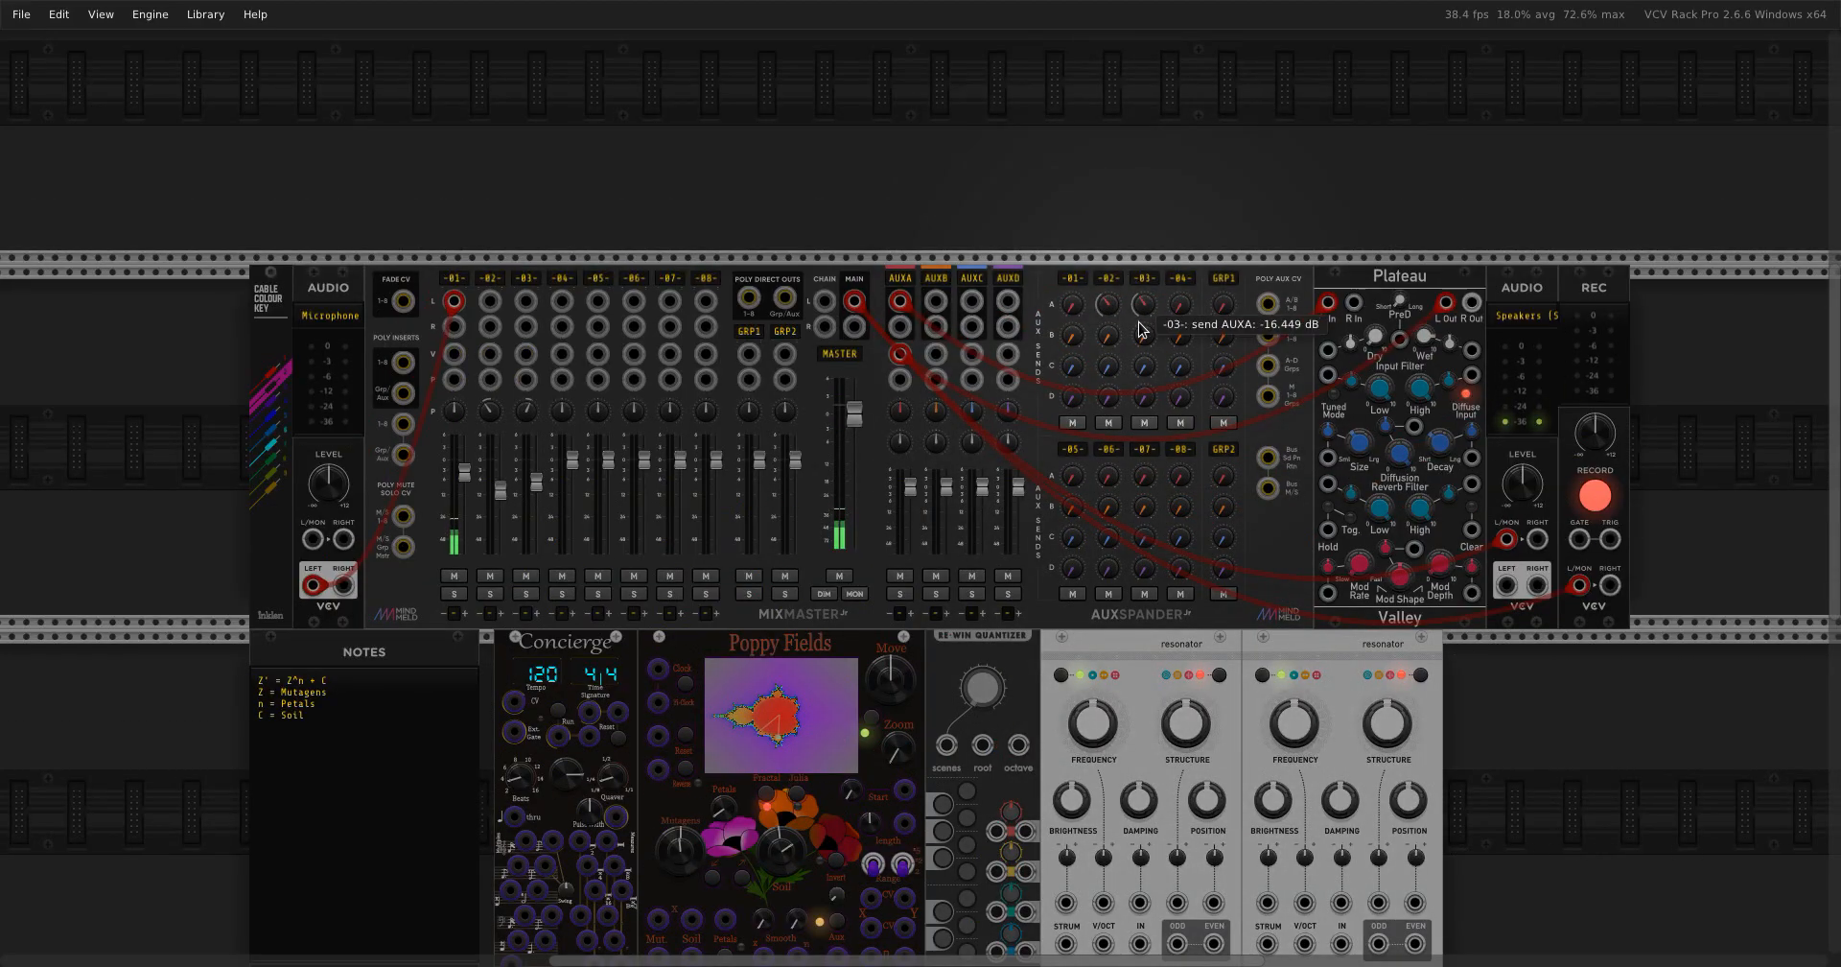
scroll(1165, 598, down, 2)
drag(1103, 848, 1304, 848)
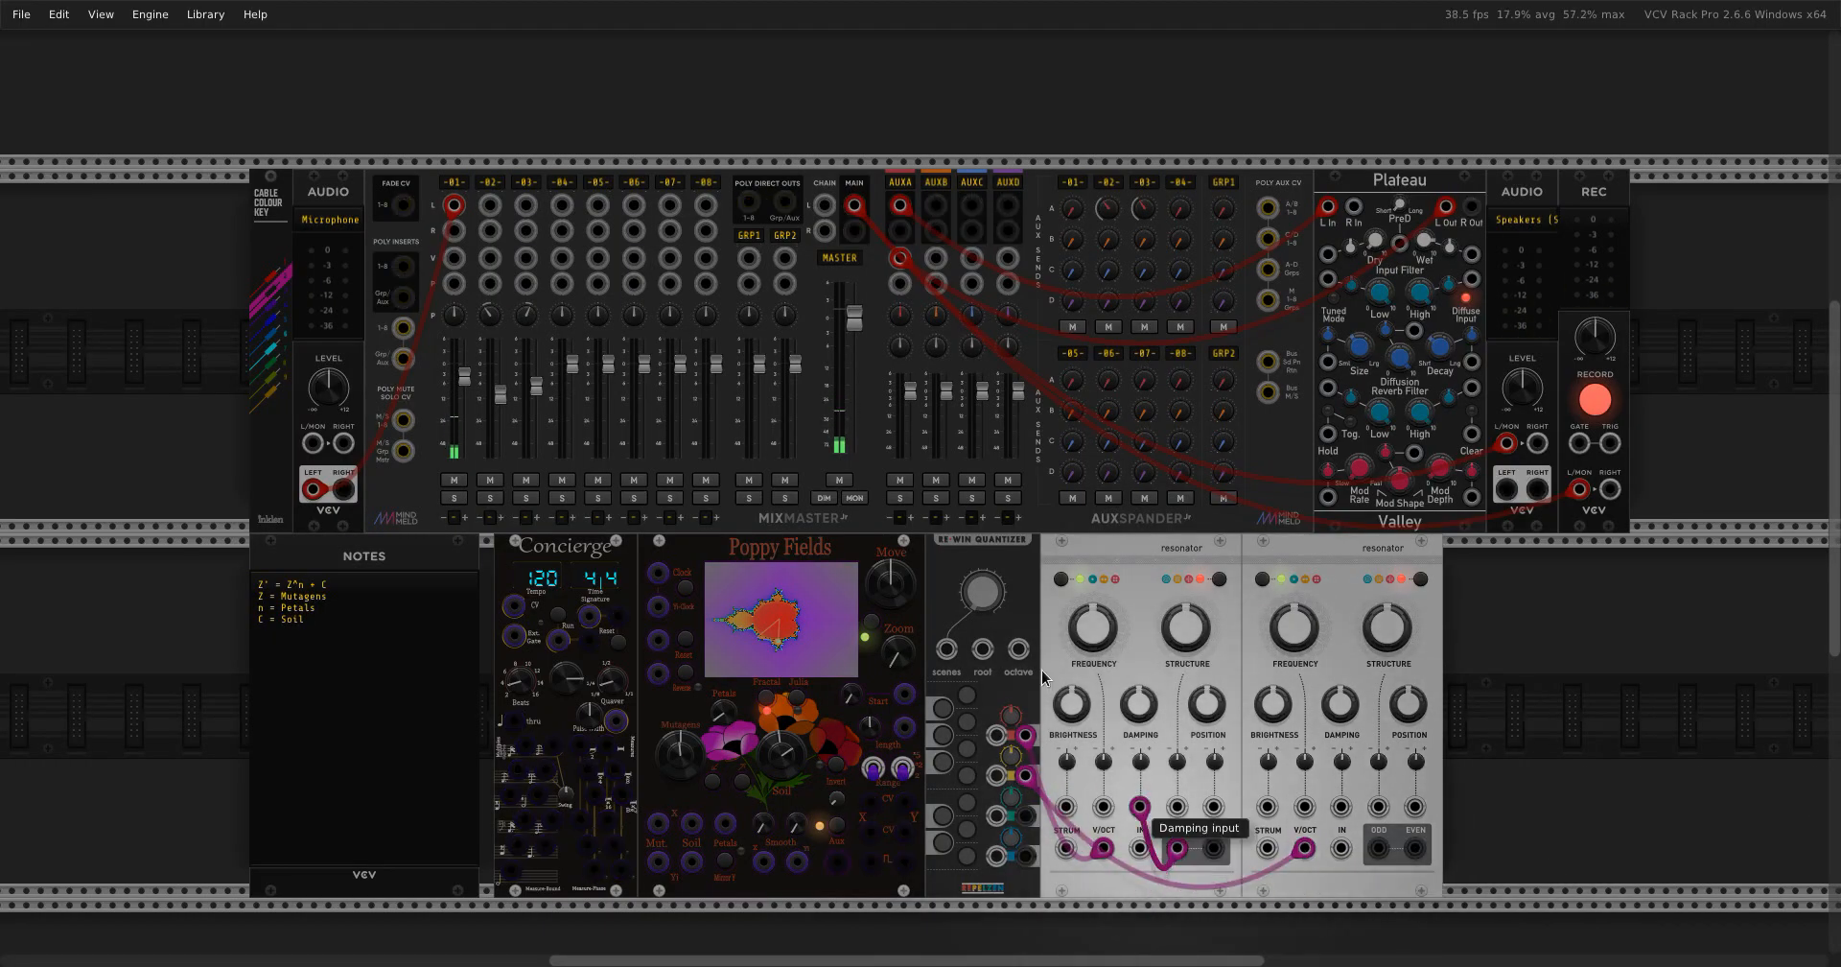
drag(1176, 847, 1378, 849)
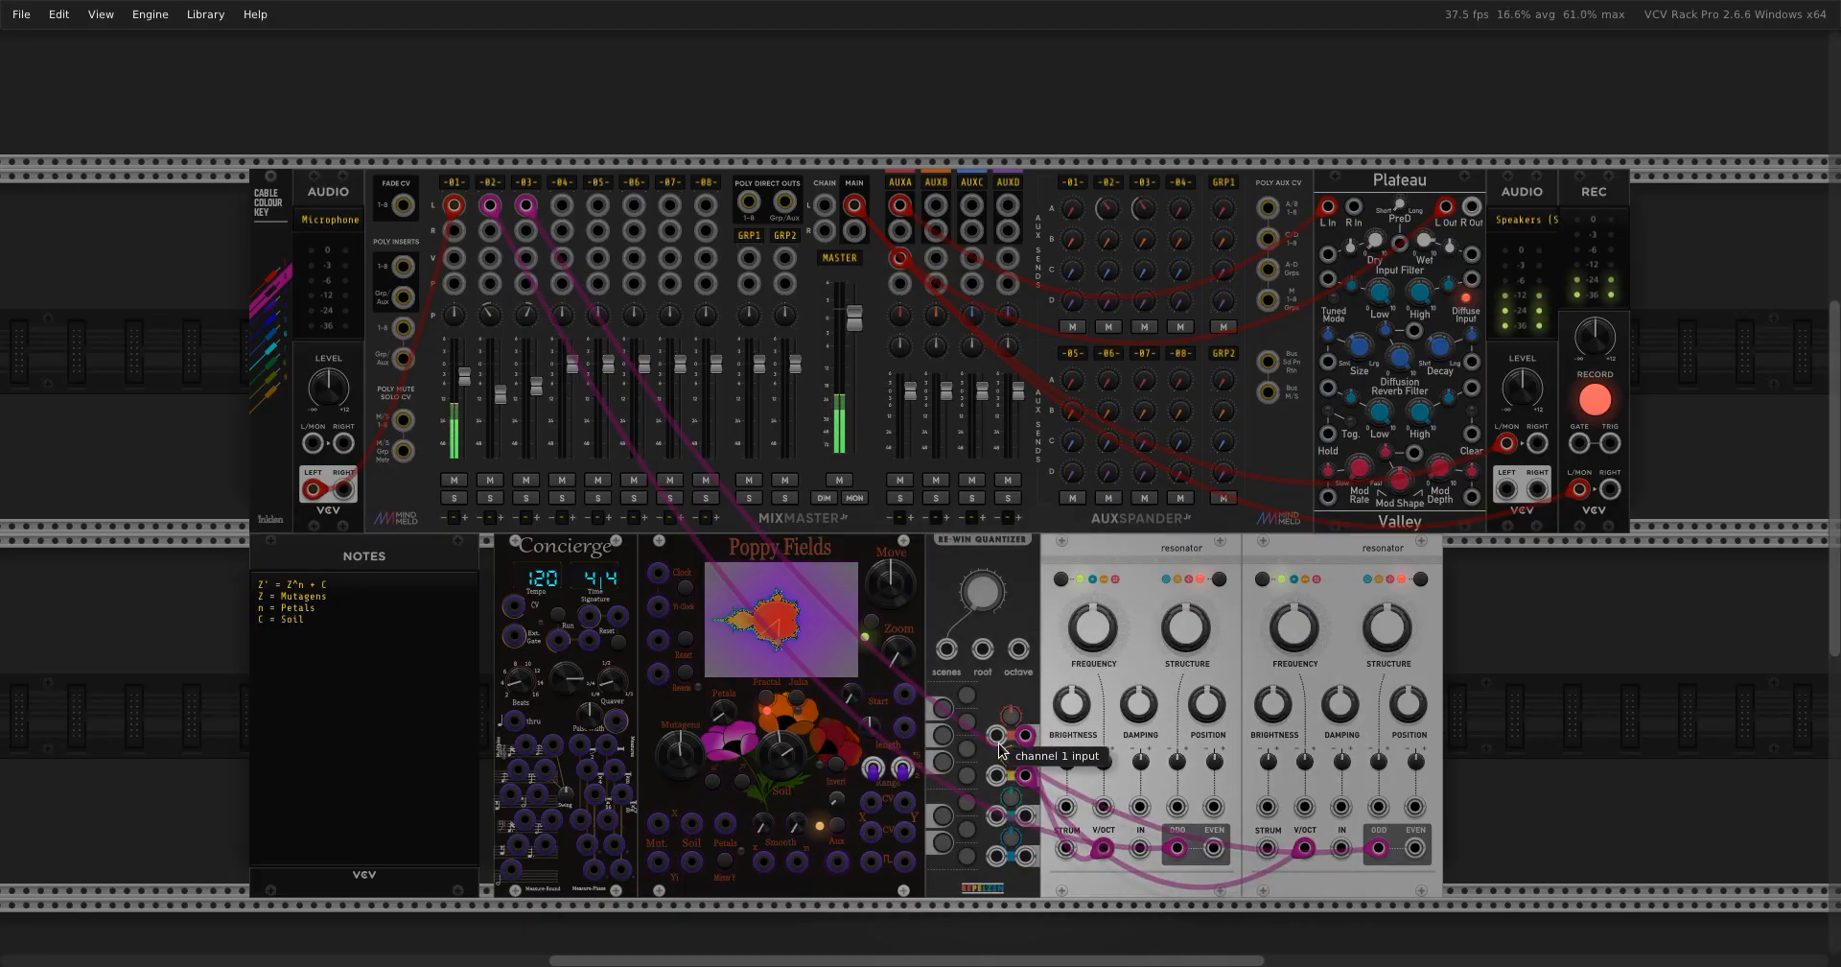
Patch Poppy Fields' X and Y CV outputs to quantizer channels 1 and 2, and its X and Y trigger outputs to the resonators' Strum inputs.
drag(998, 736, 871, 831)
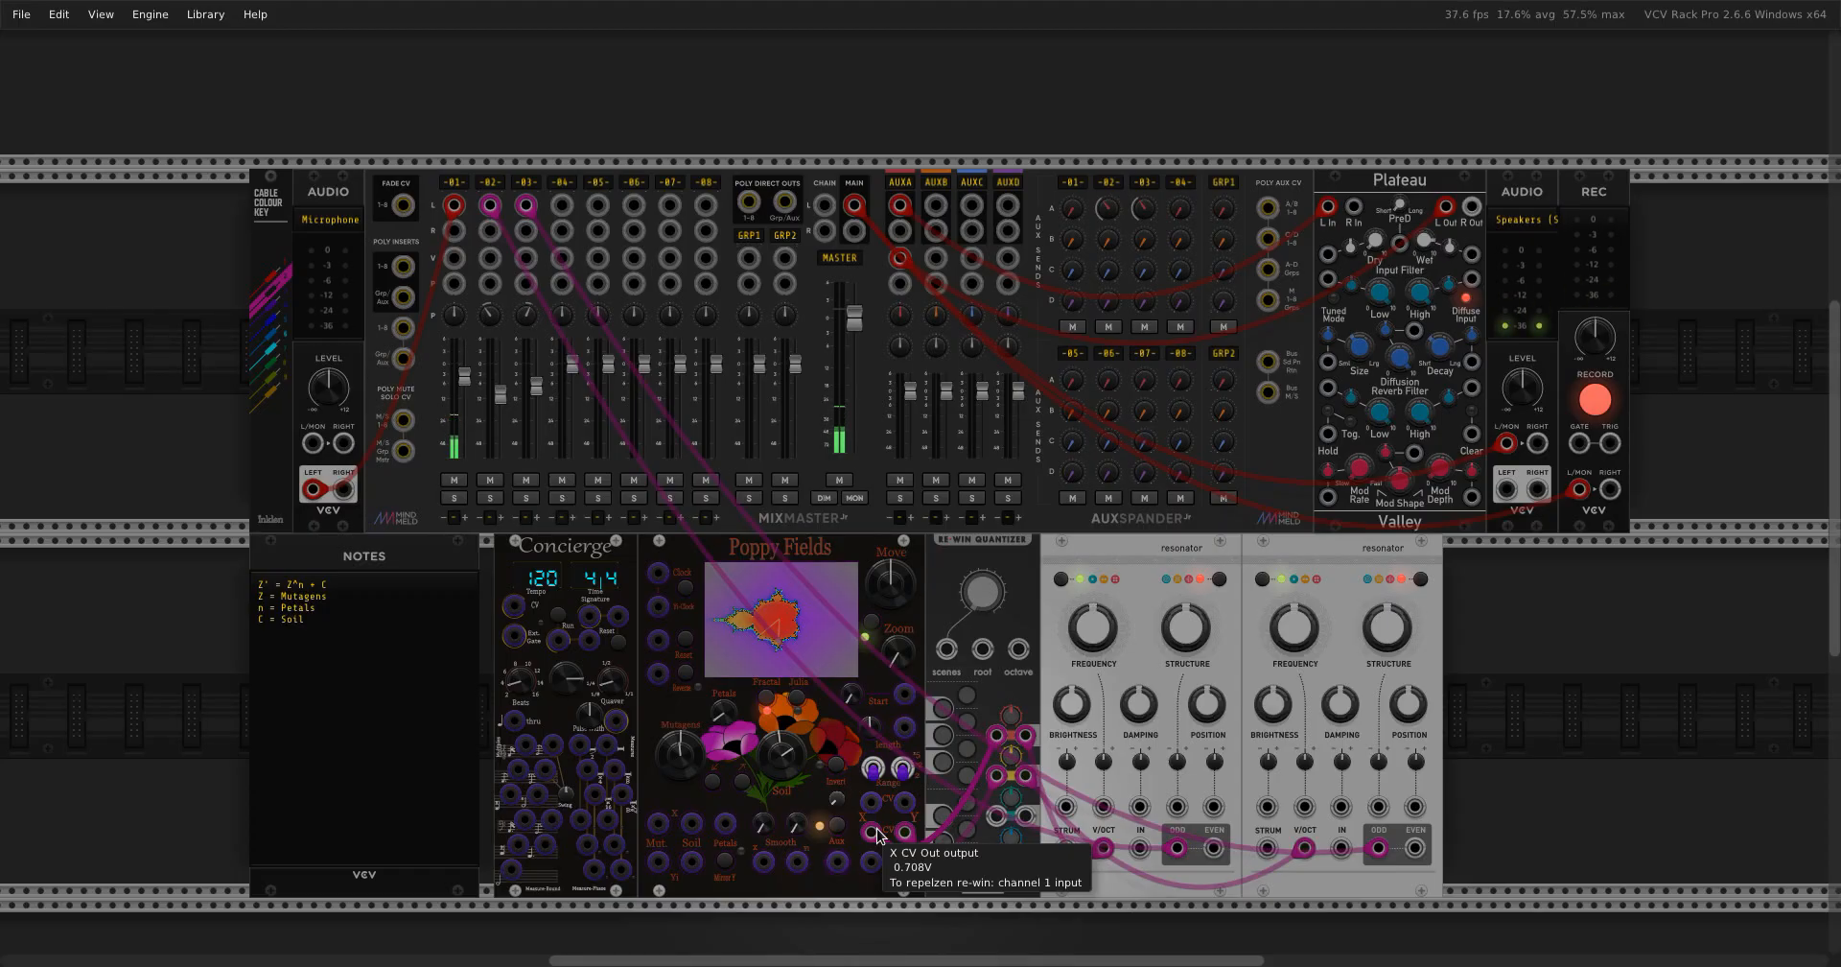
scroll(880, 835, up, 2)
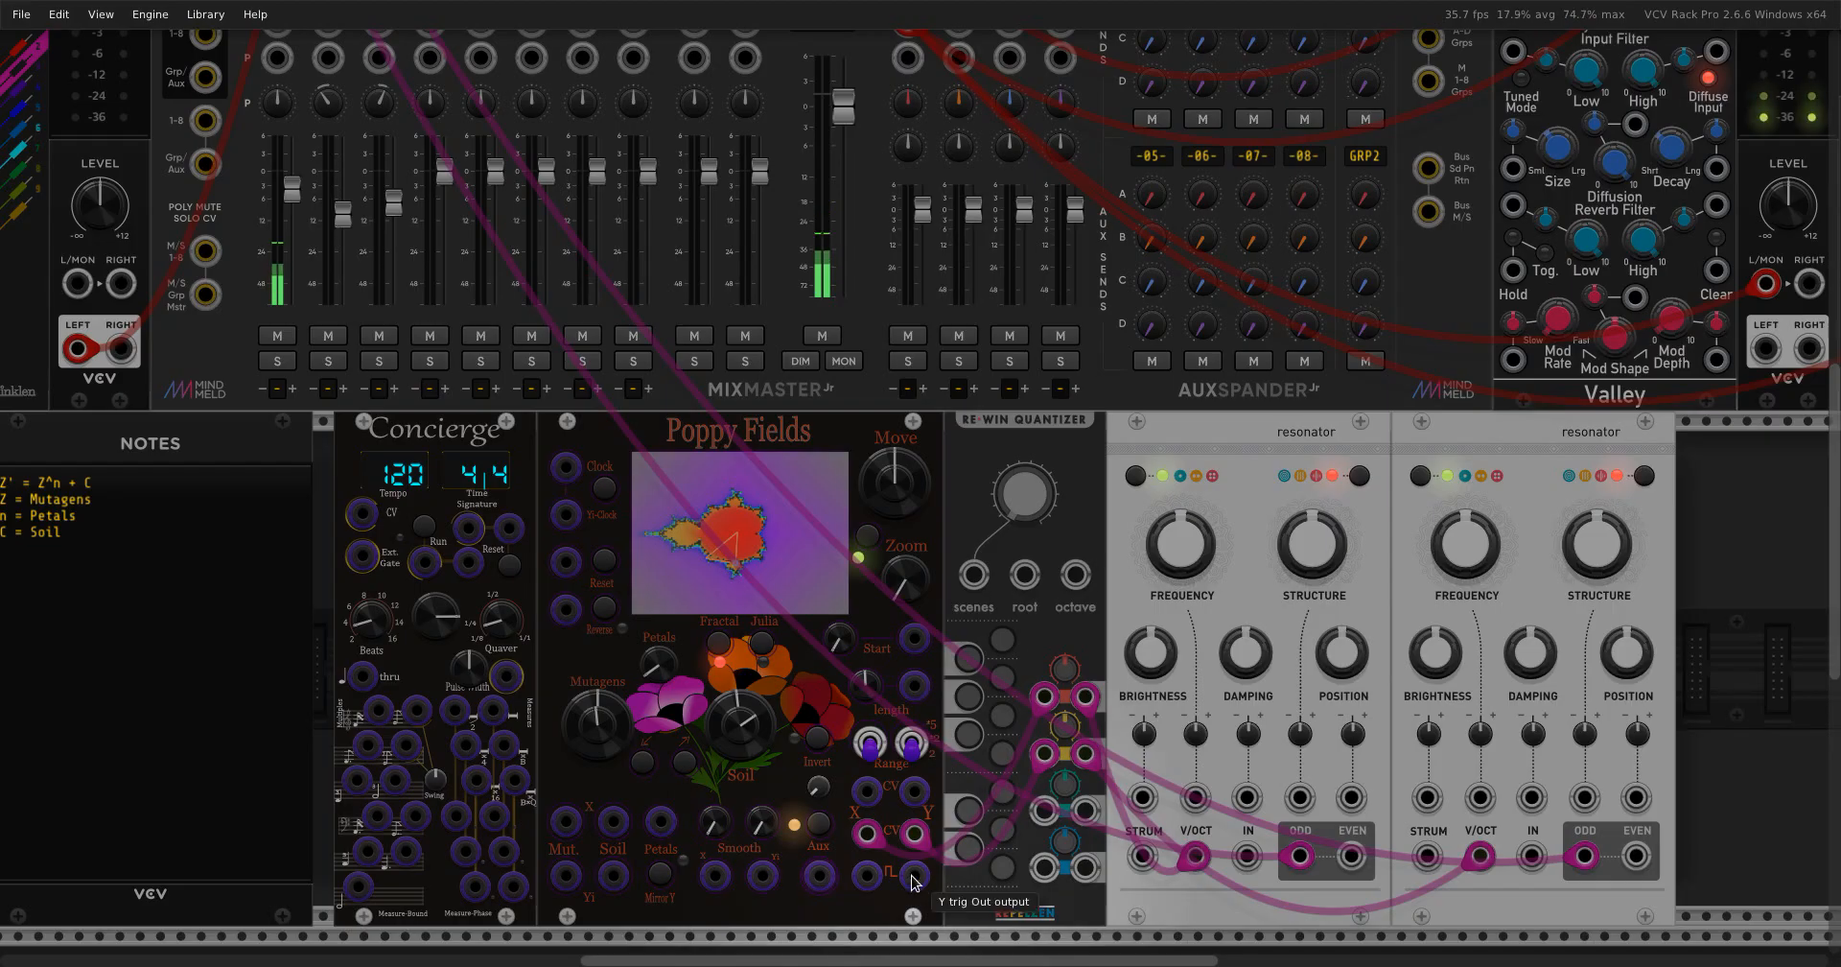
drag(914, 881, 1427, 856)
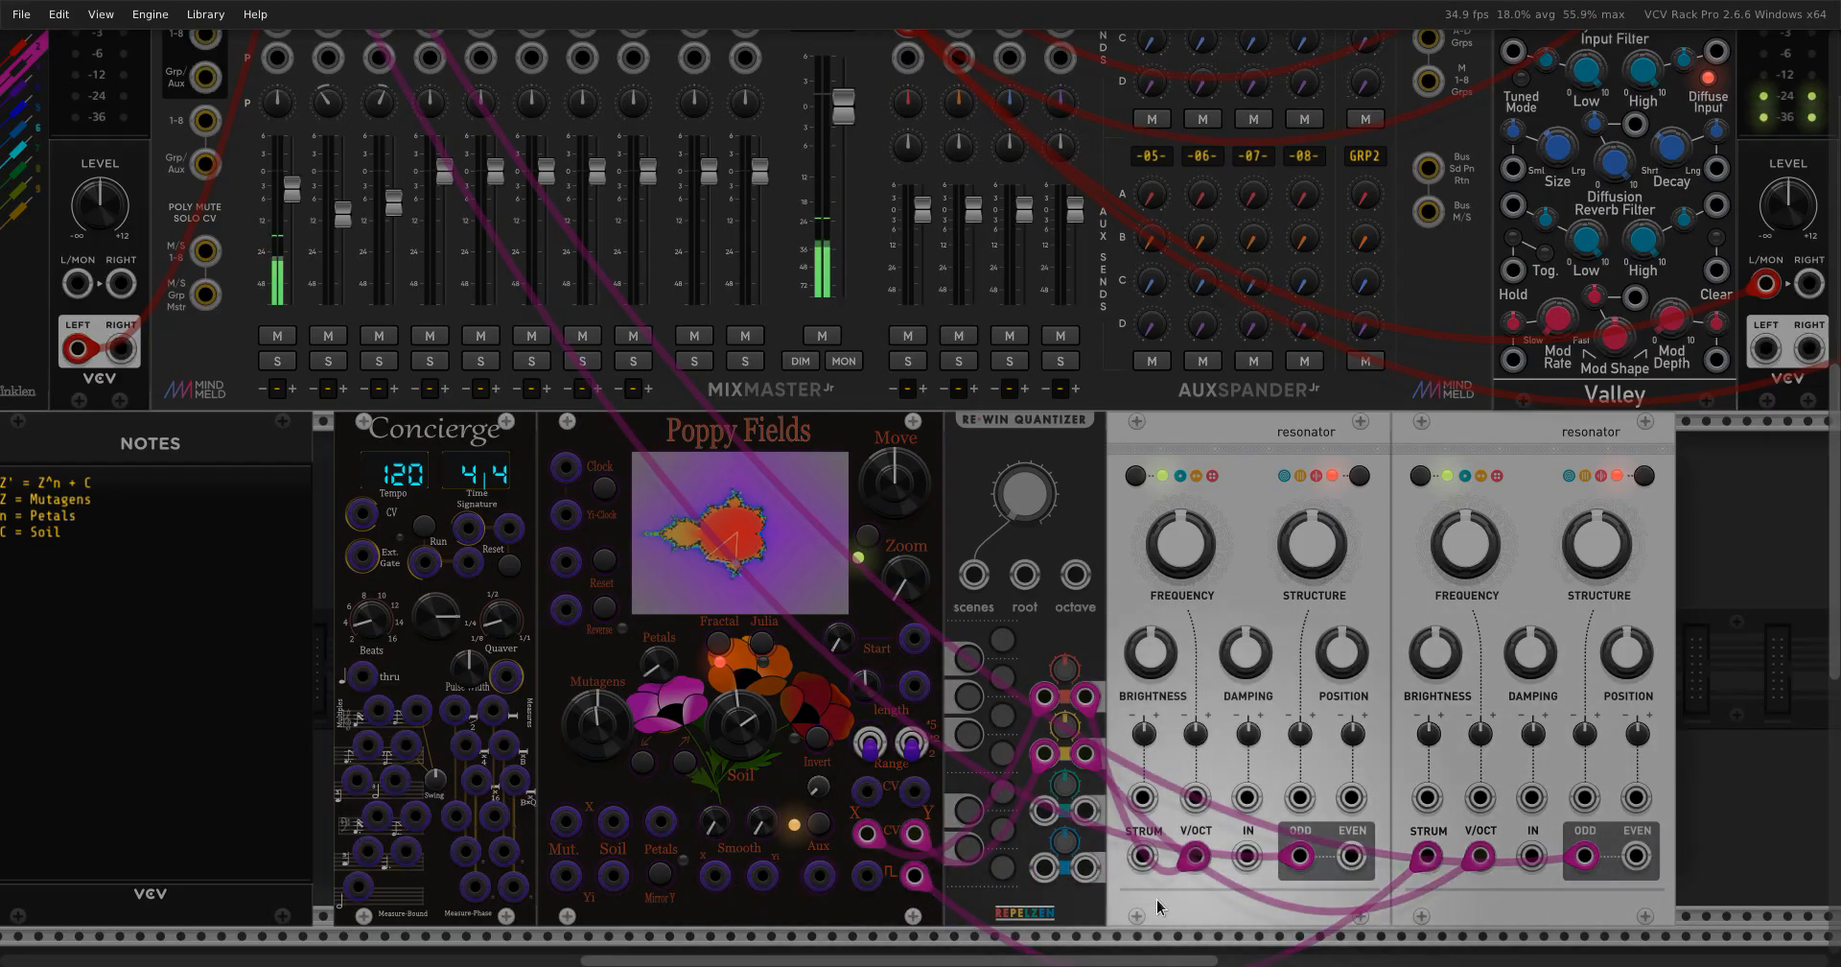
drag(1143, 856, 868, 881)
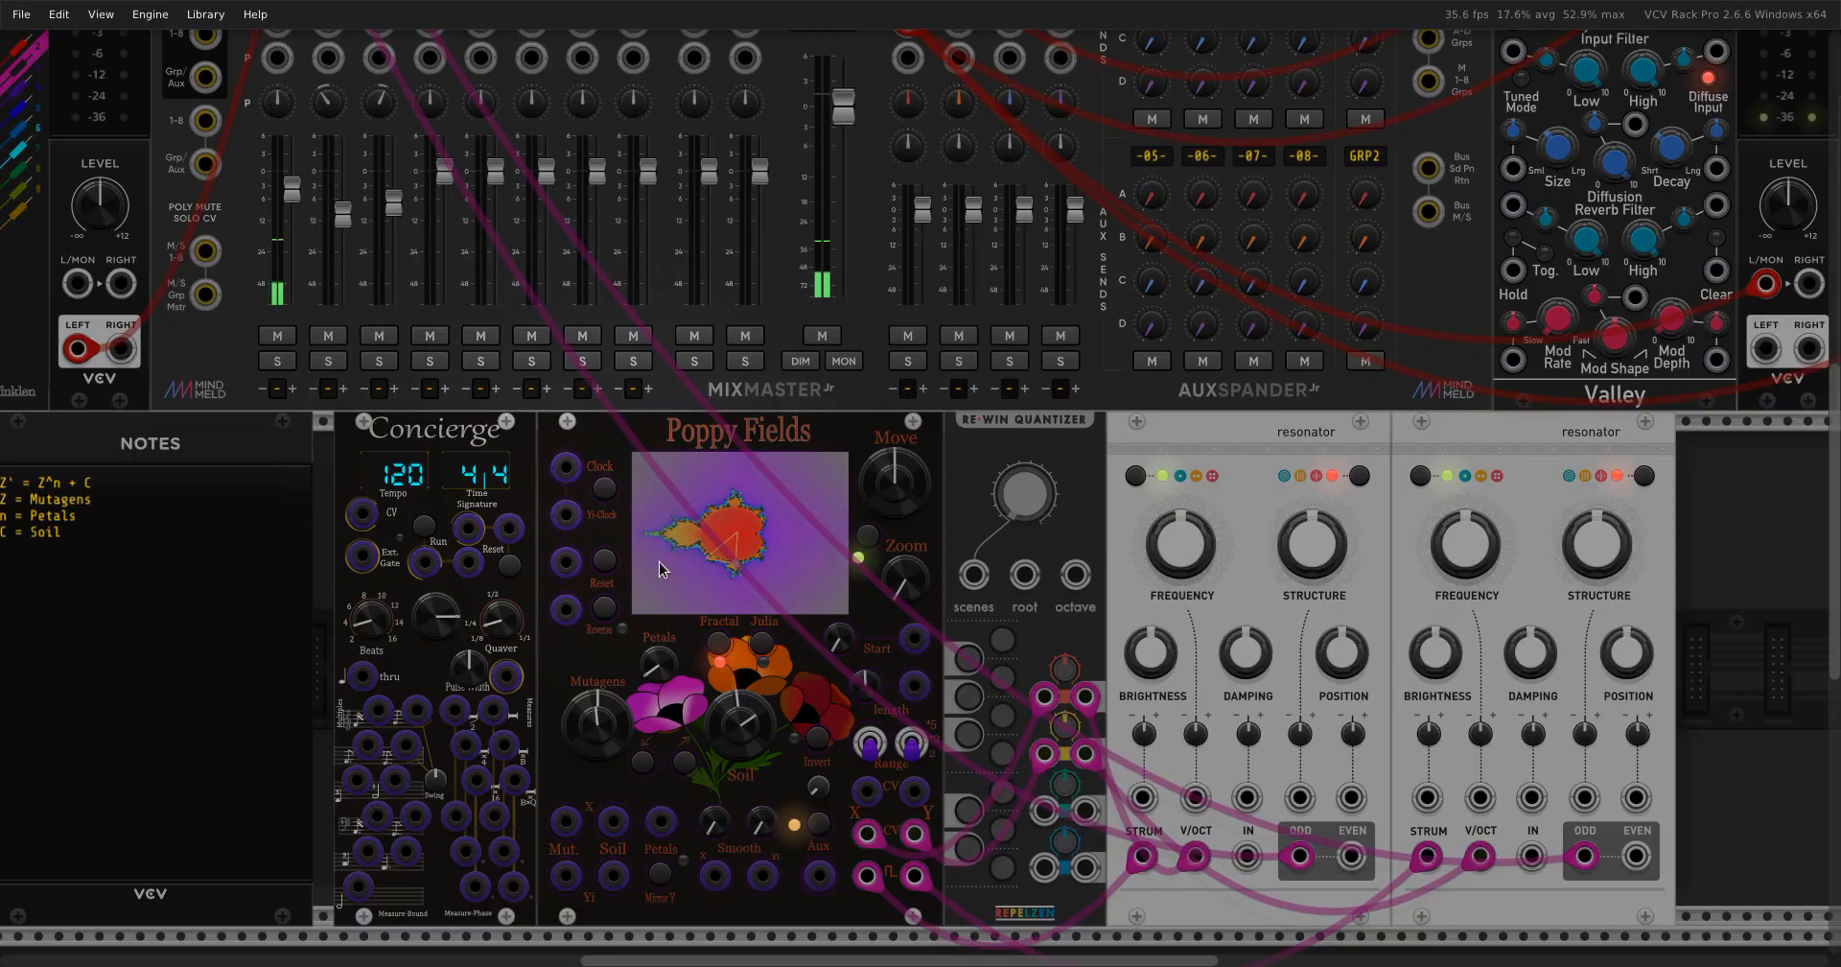
Vary the Soil value C-Yi on Poppy Fields to reshape the orbit pattern over the fractal.
mouse_move(746, 724)
drag(746, 724, 746, 740)
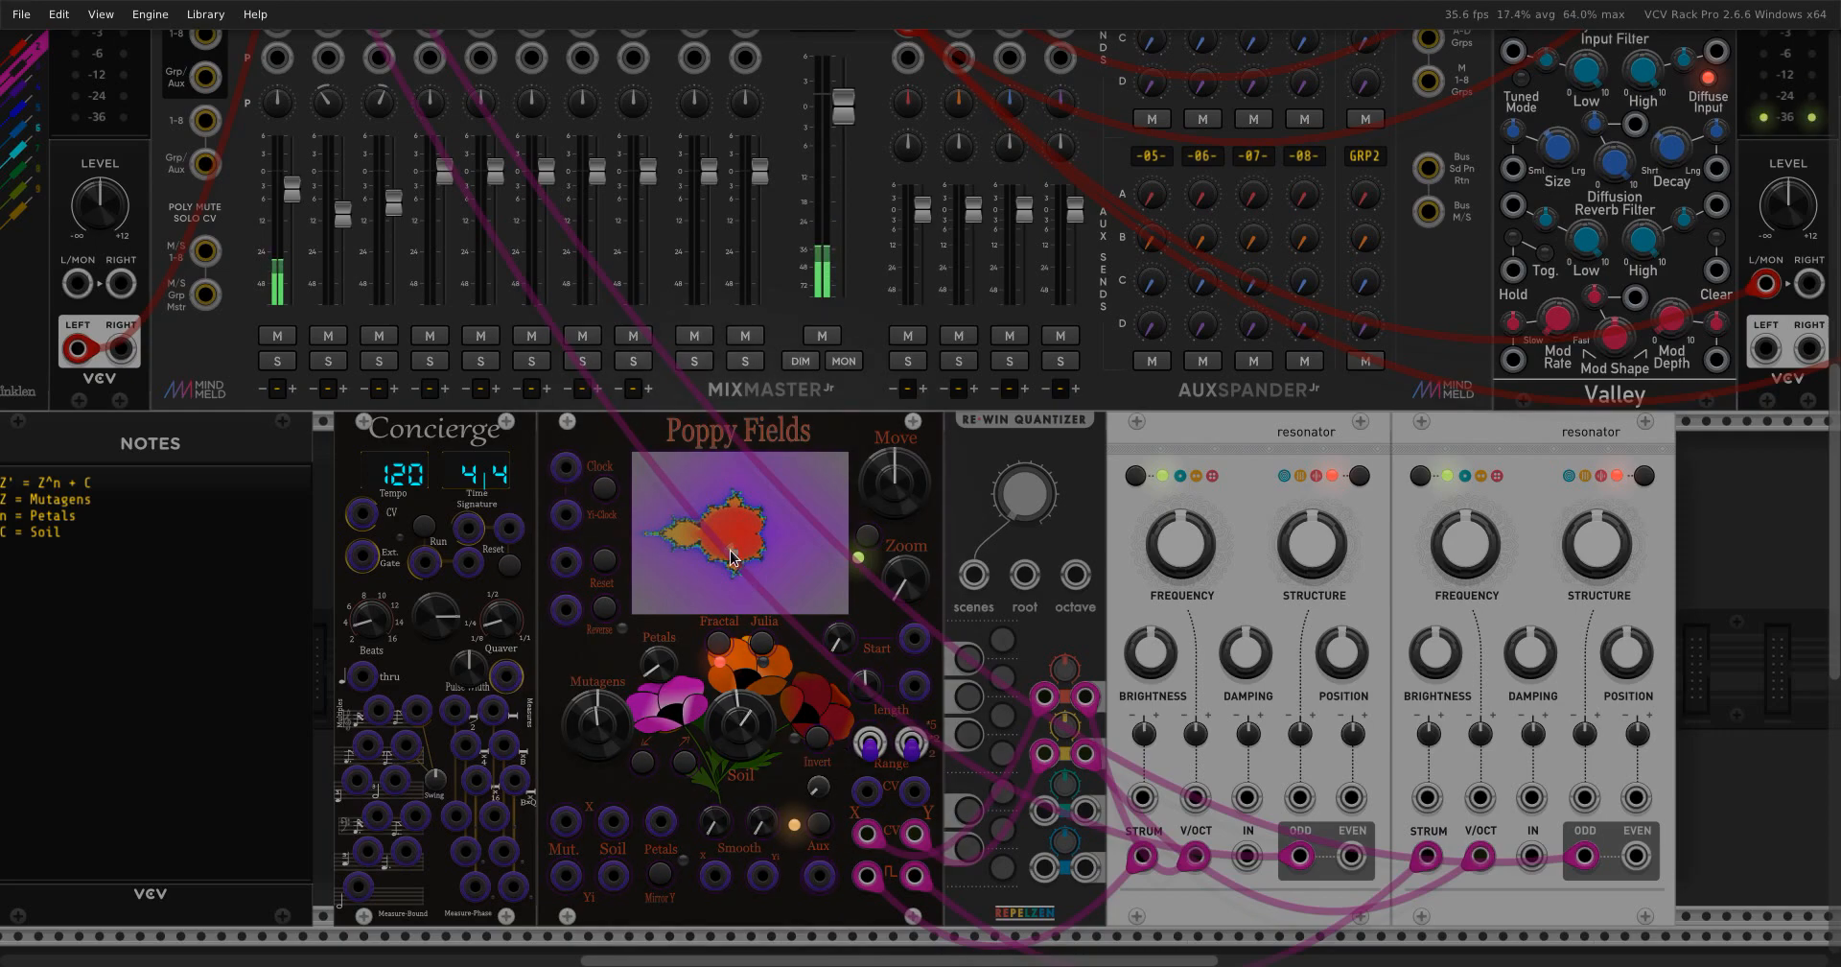
drag(743, 725, 743, 734)
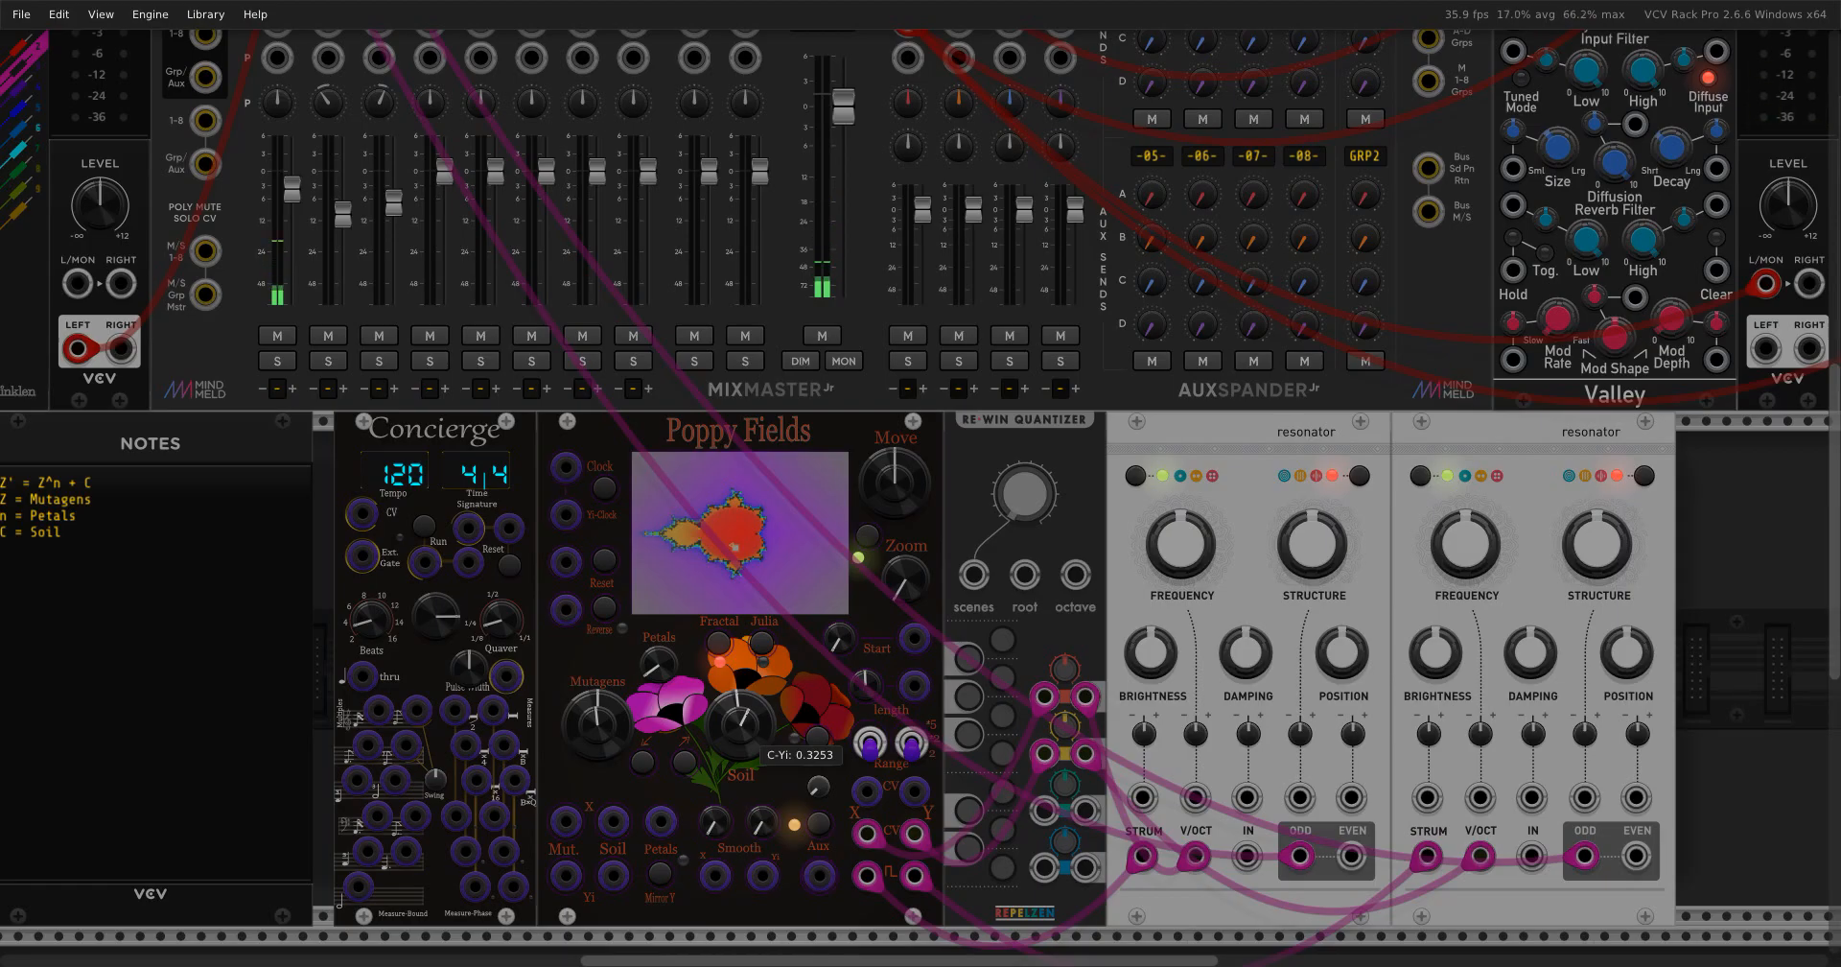
drag(740, 725, 740, 693)
drag(739, 692, 740, 703)
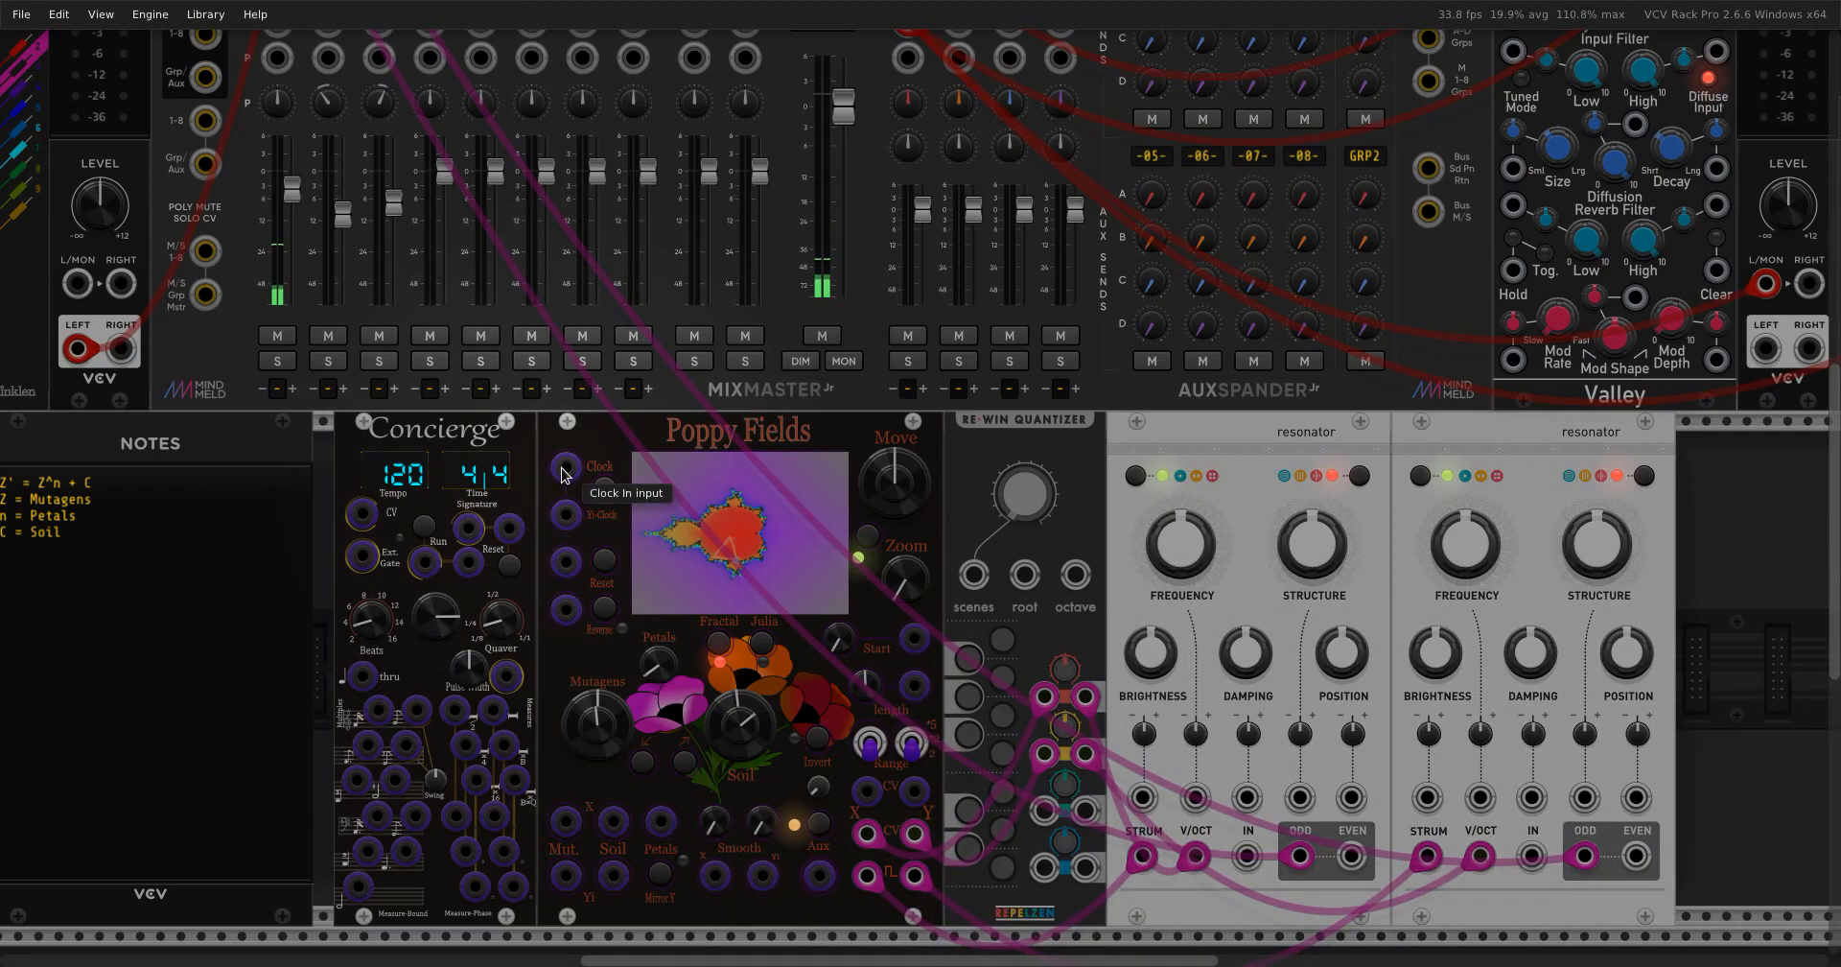
Patch Concierge's Eighth Note output to Poppy Fields' Clock input and start the Concierge clock.
drag(564, 473, 417, 711)
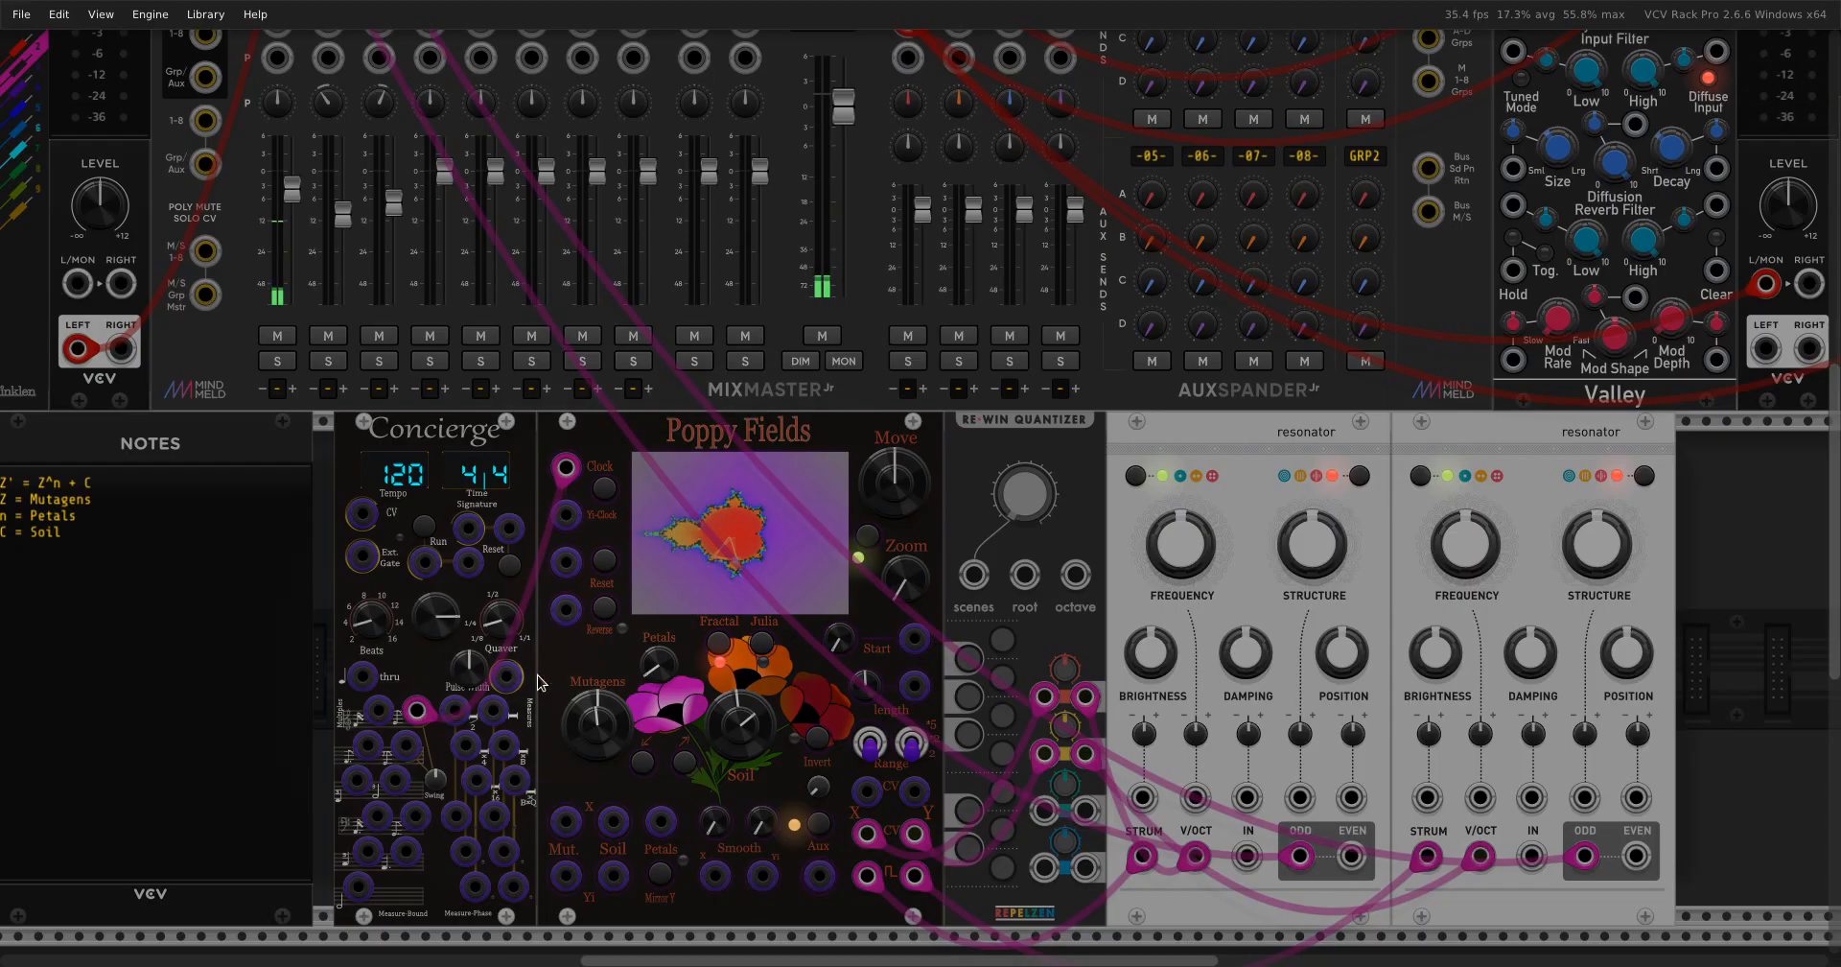
click(427, 527)
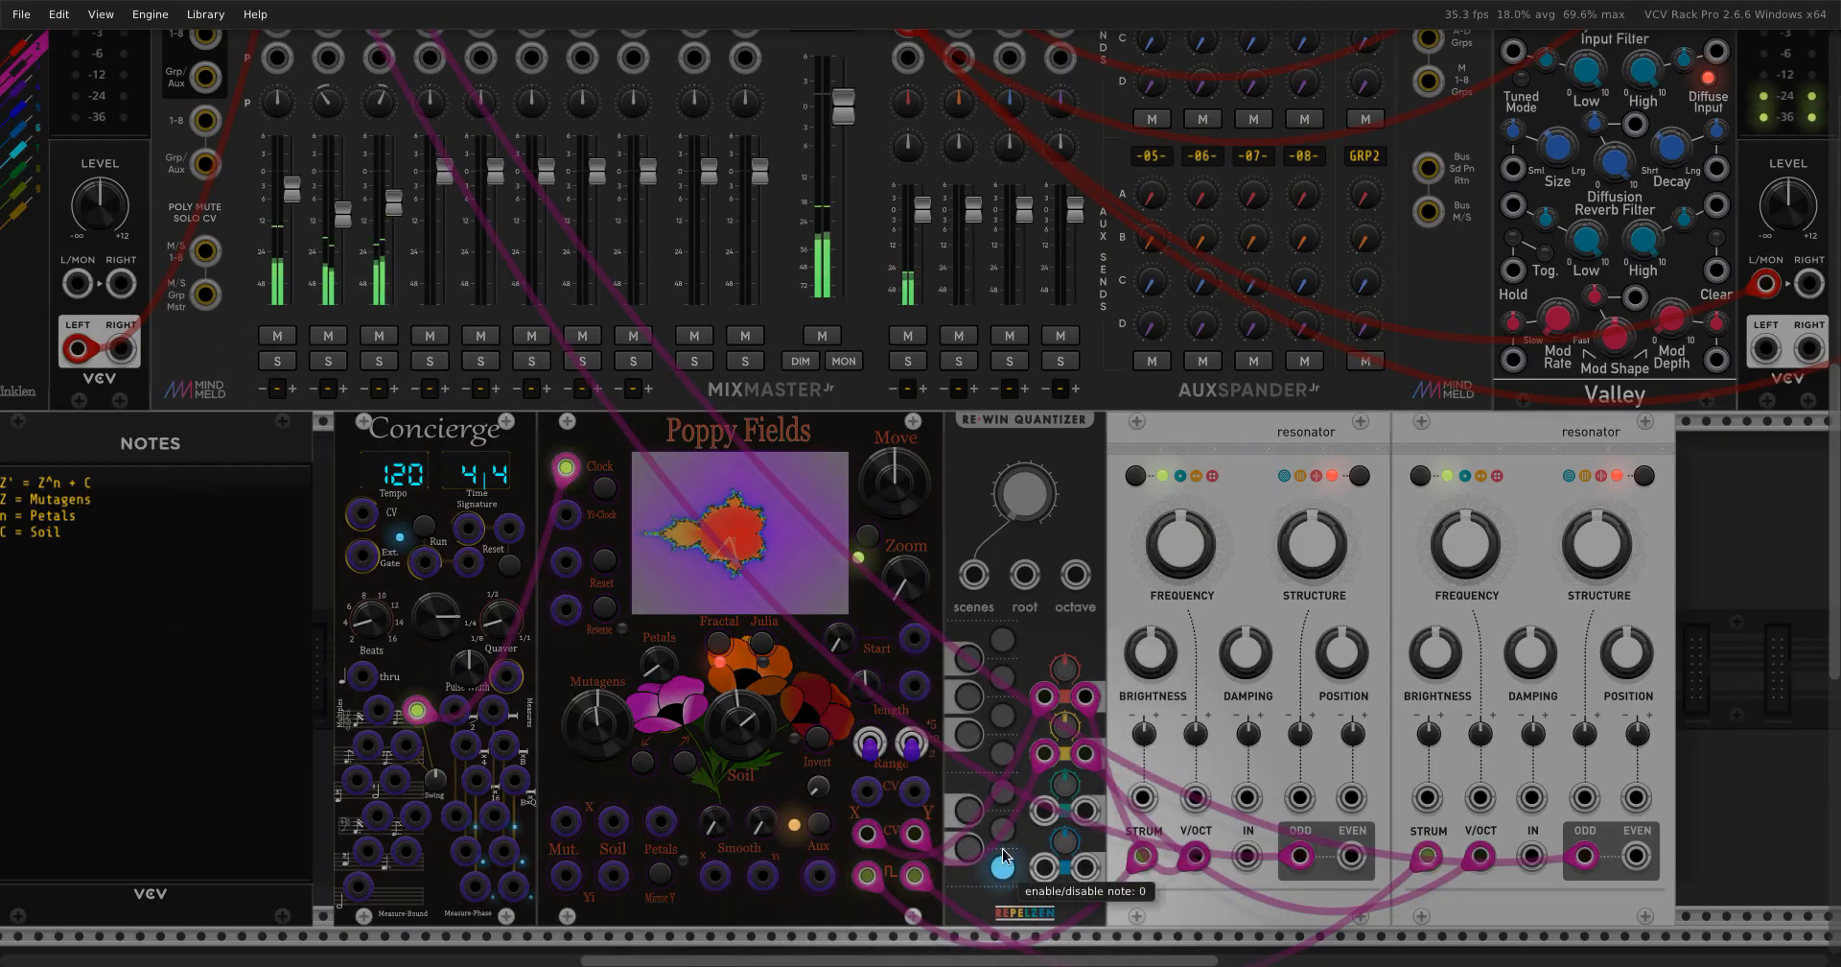
Enable the six lowest natural notes on the Re-Win Quantizer and lower the faders of mixer channels 2 and 3.
click(1002, 795)
click(1002, 758)
click(1002, 719)
click(1003, 684)
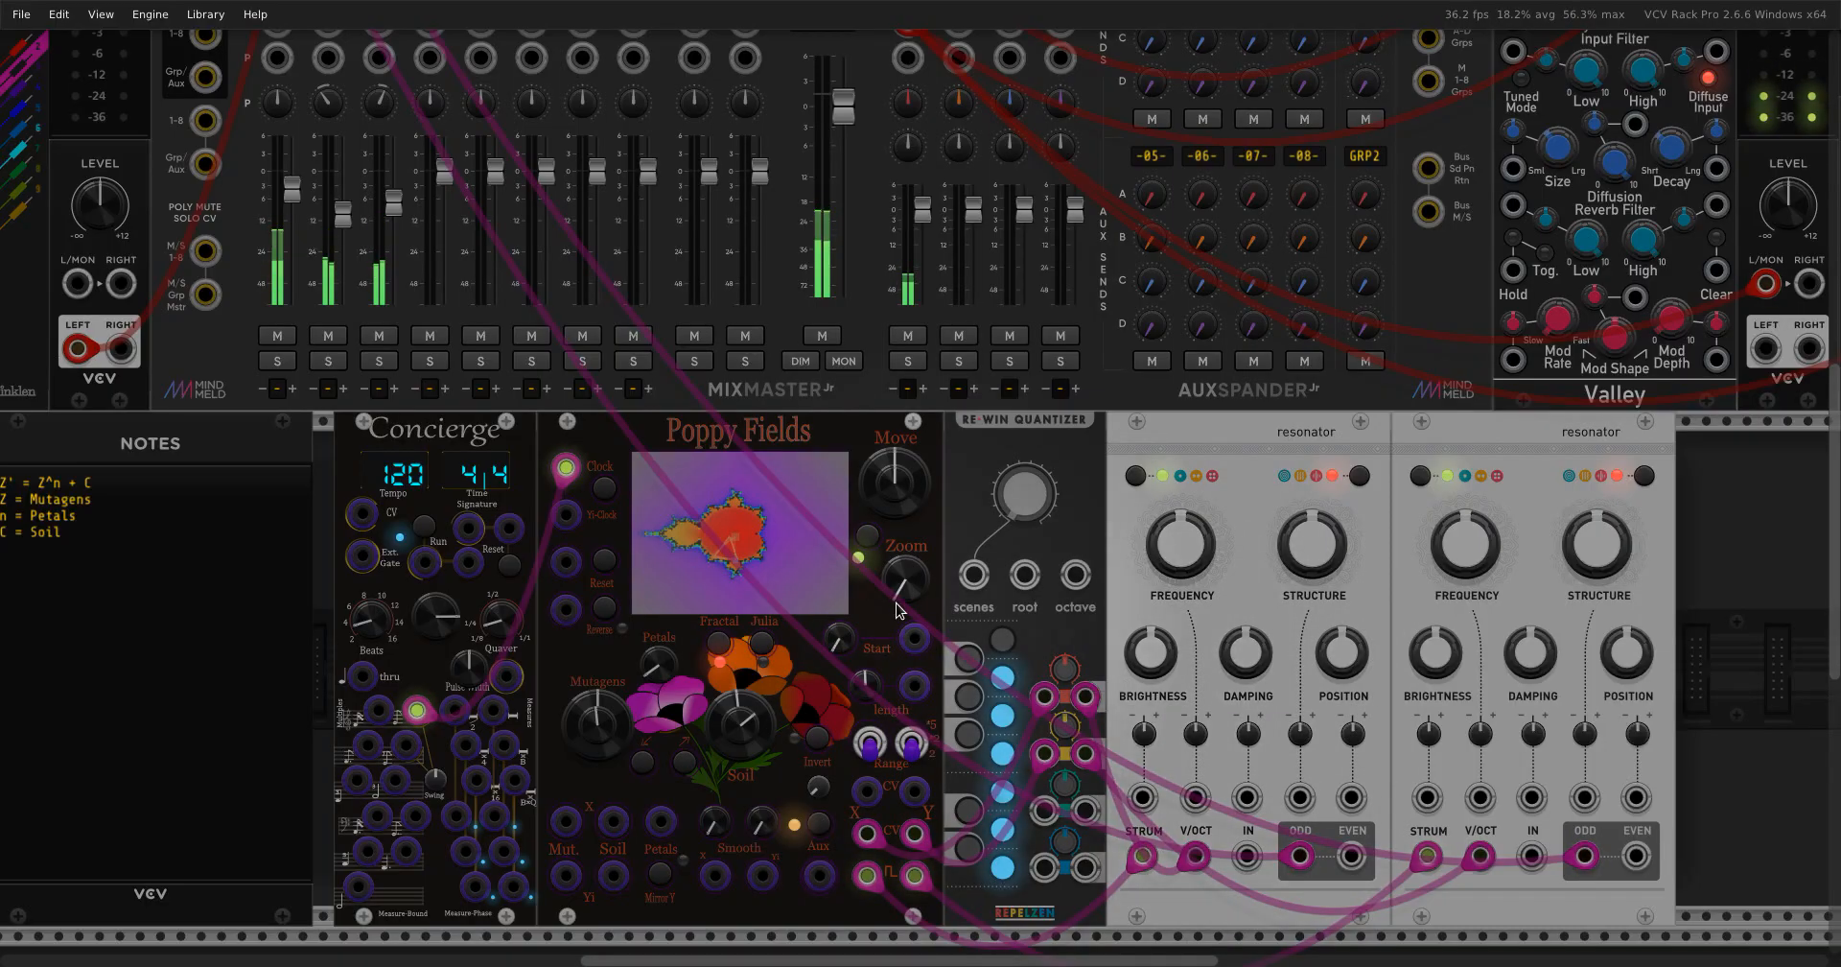
mouse_move(573, 468)
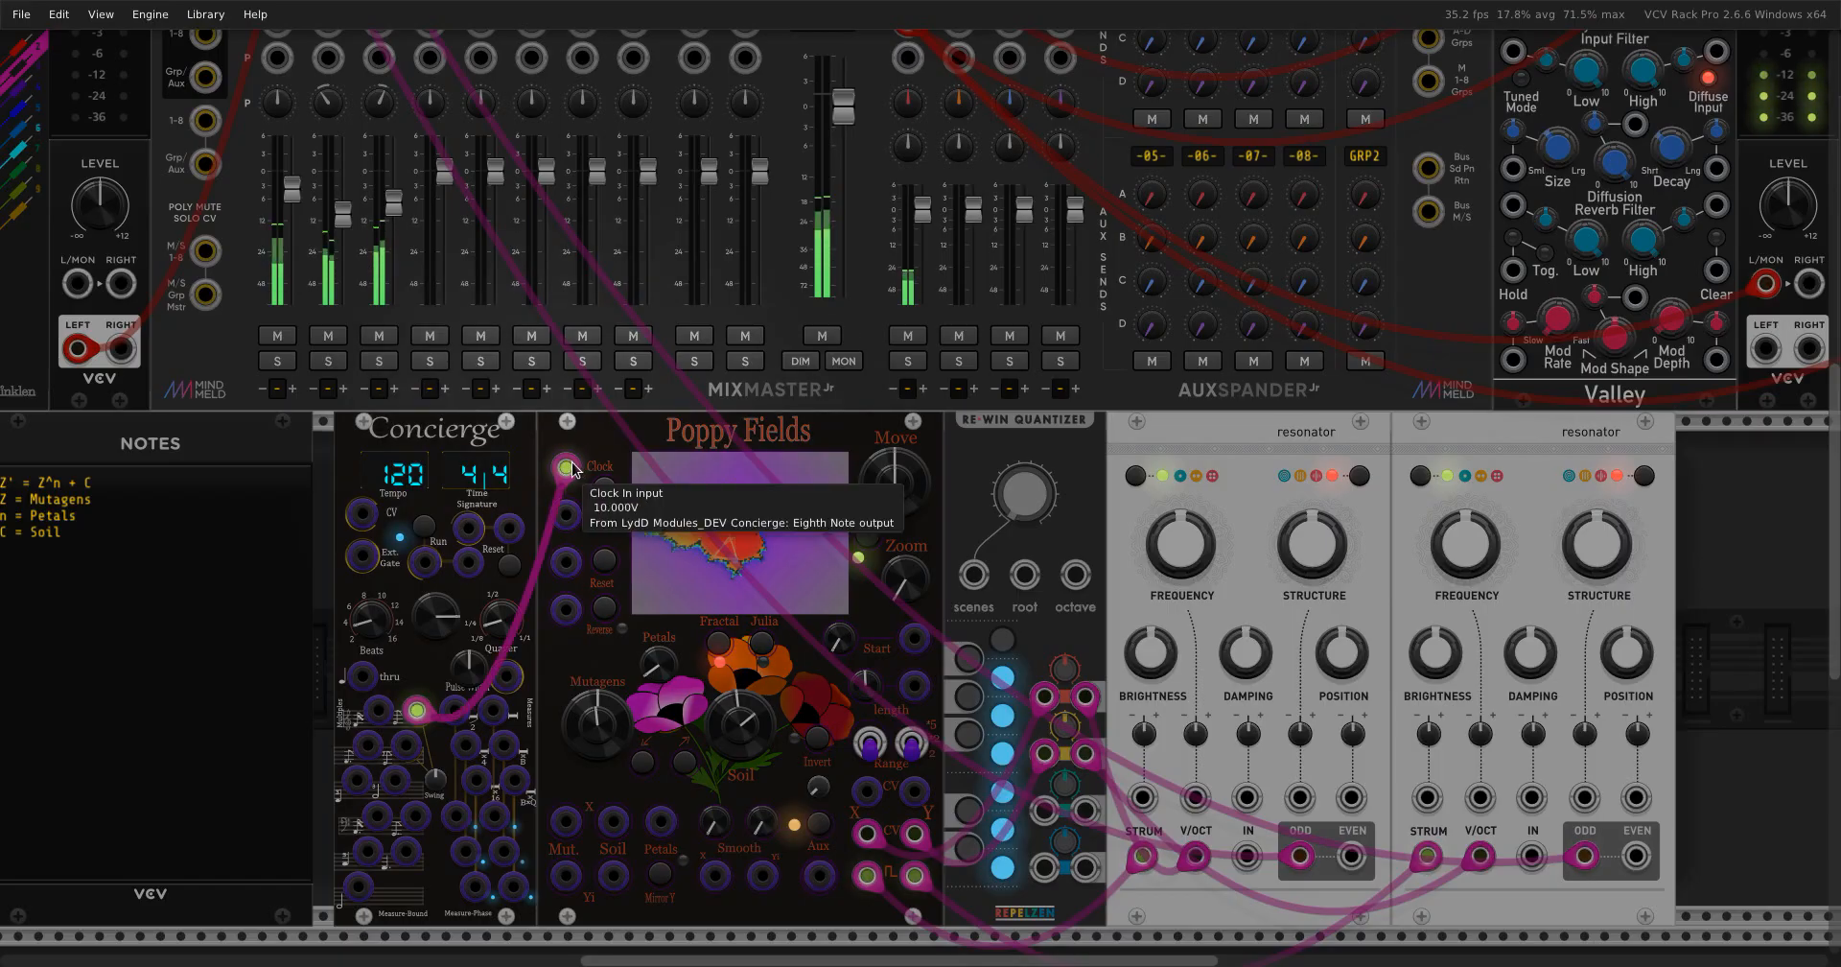
drag(394, 202, 342, 224)
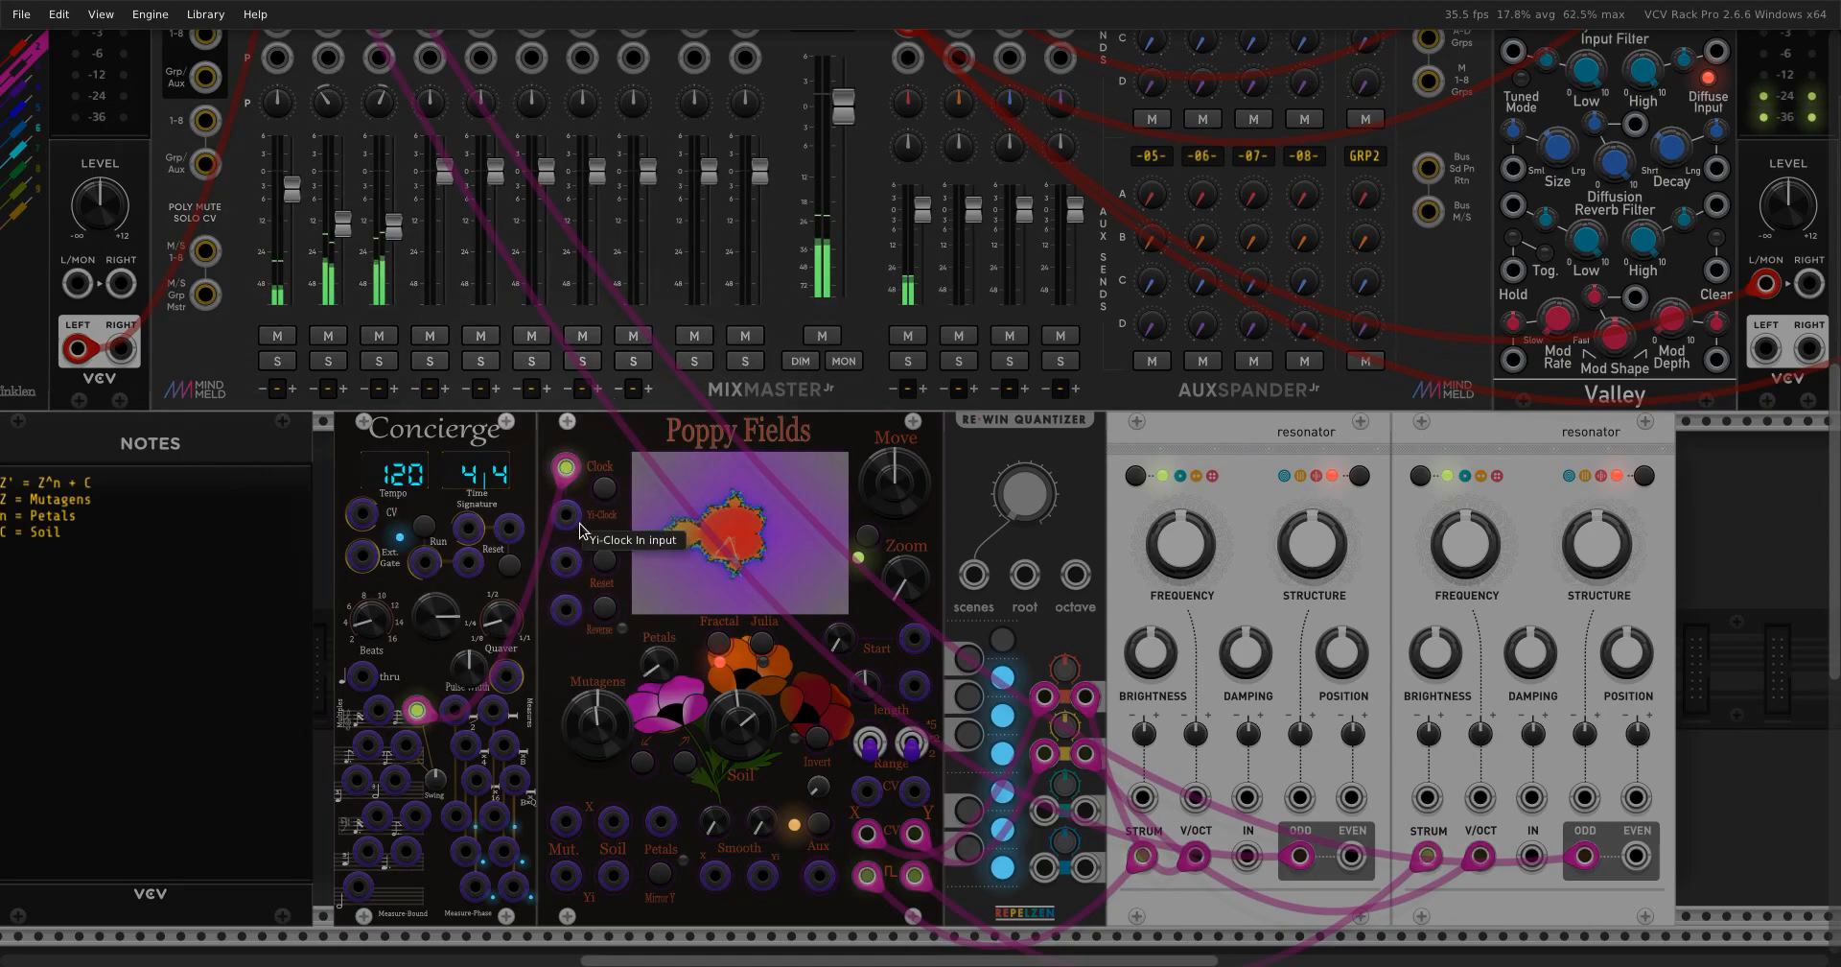
Try the eighth-note clock on Poppy Fields' Yi-Clock input and return the cable to the Clock input.
mouse_move(568, 467)
mouse_down()
mouse_move(576, 526)
mouse_move(533, 614)
mouse_move(489, 547)
mouse_move(513, 491)
mouse_up()
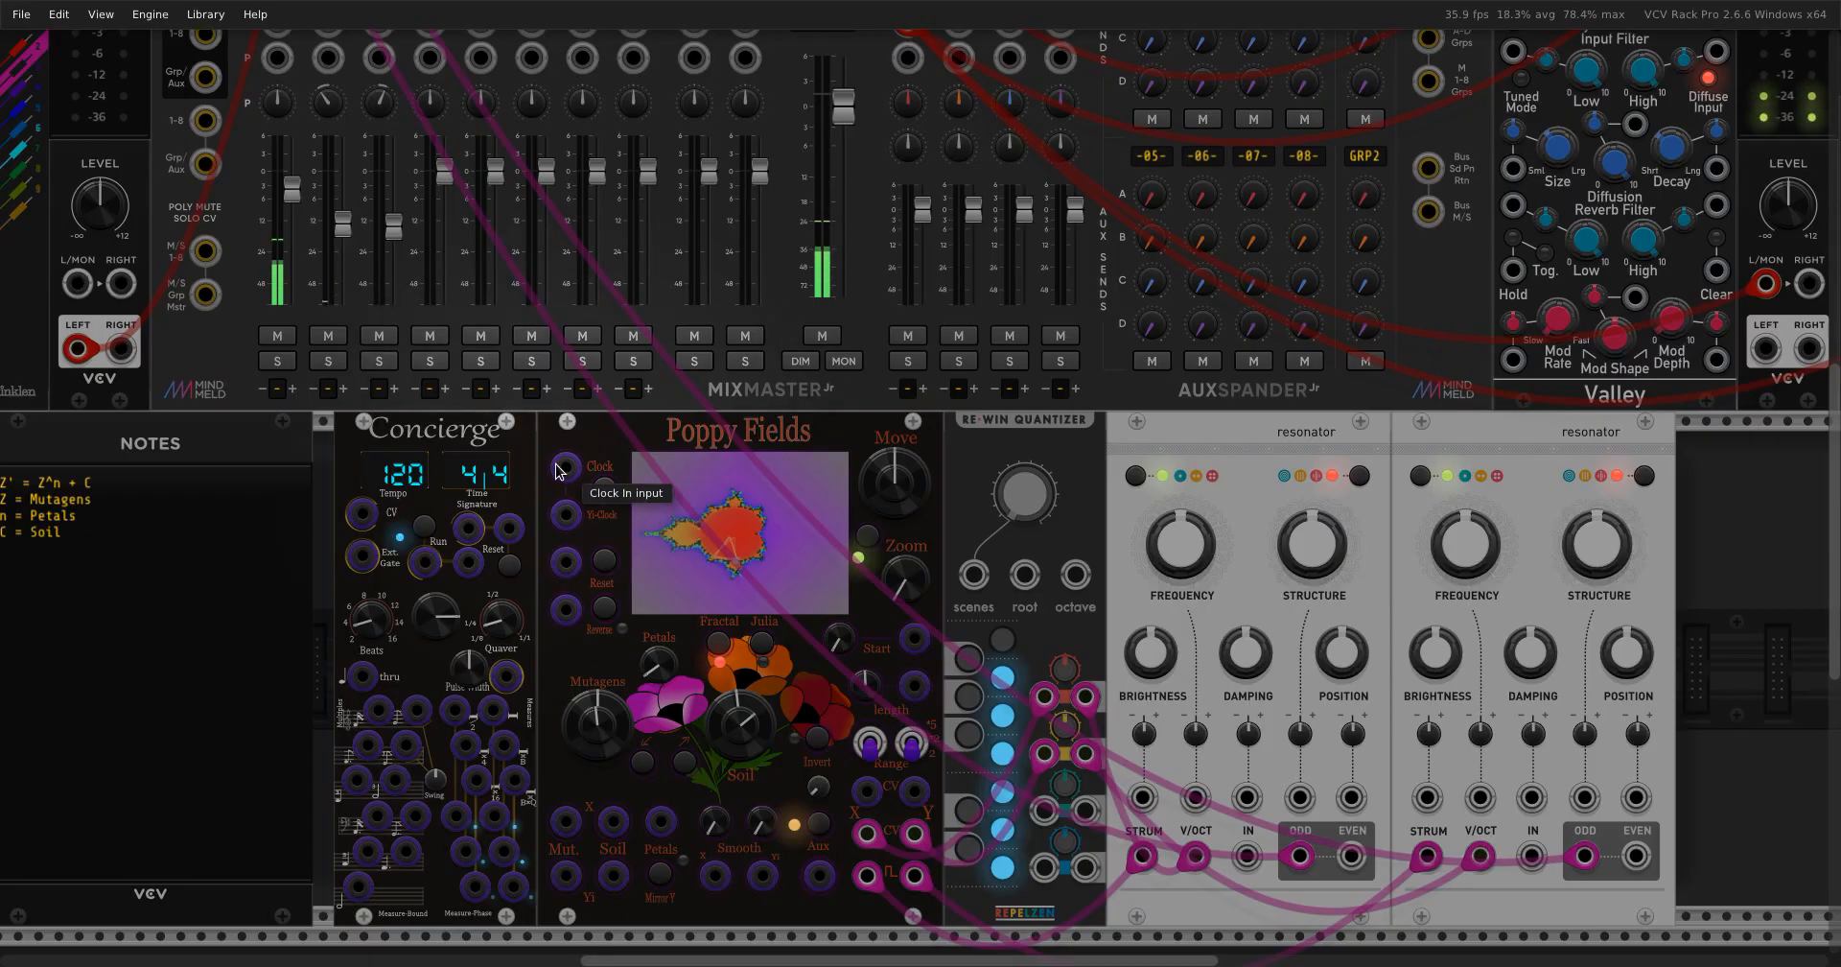
drag(417, 713, 568, 516)
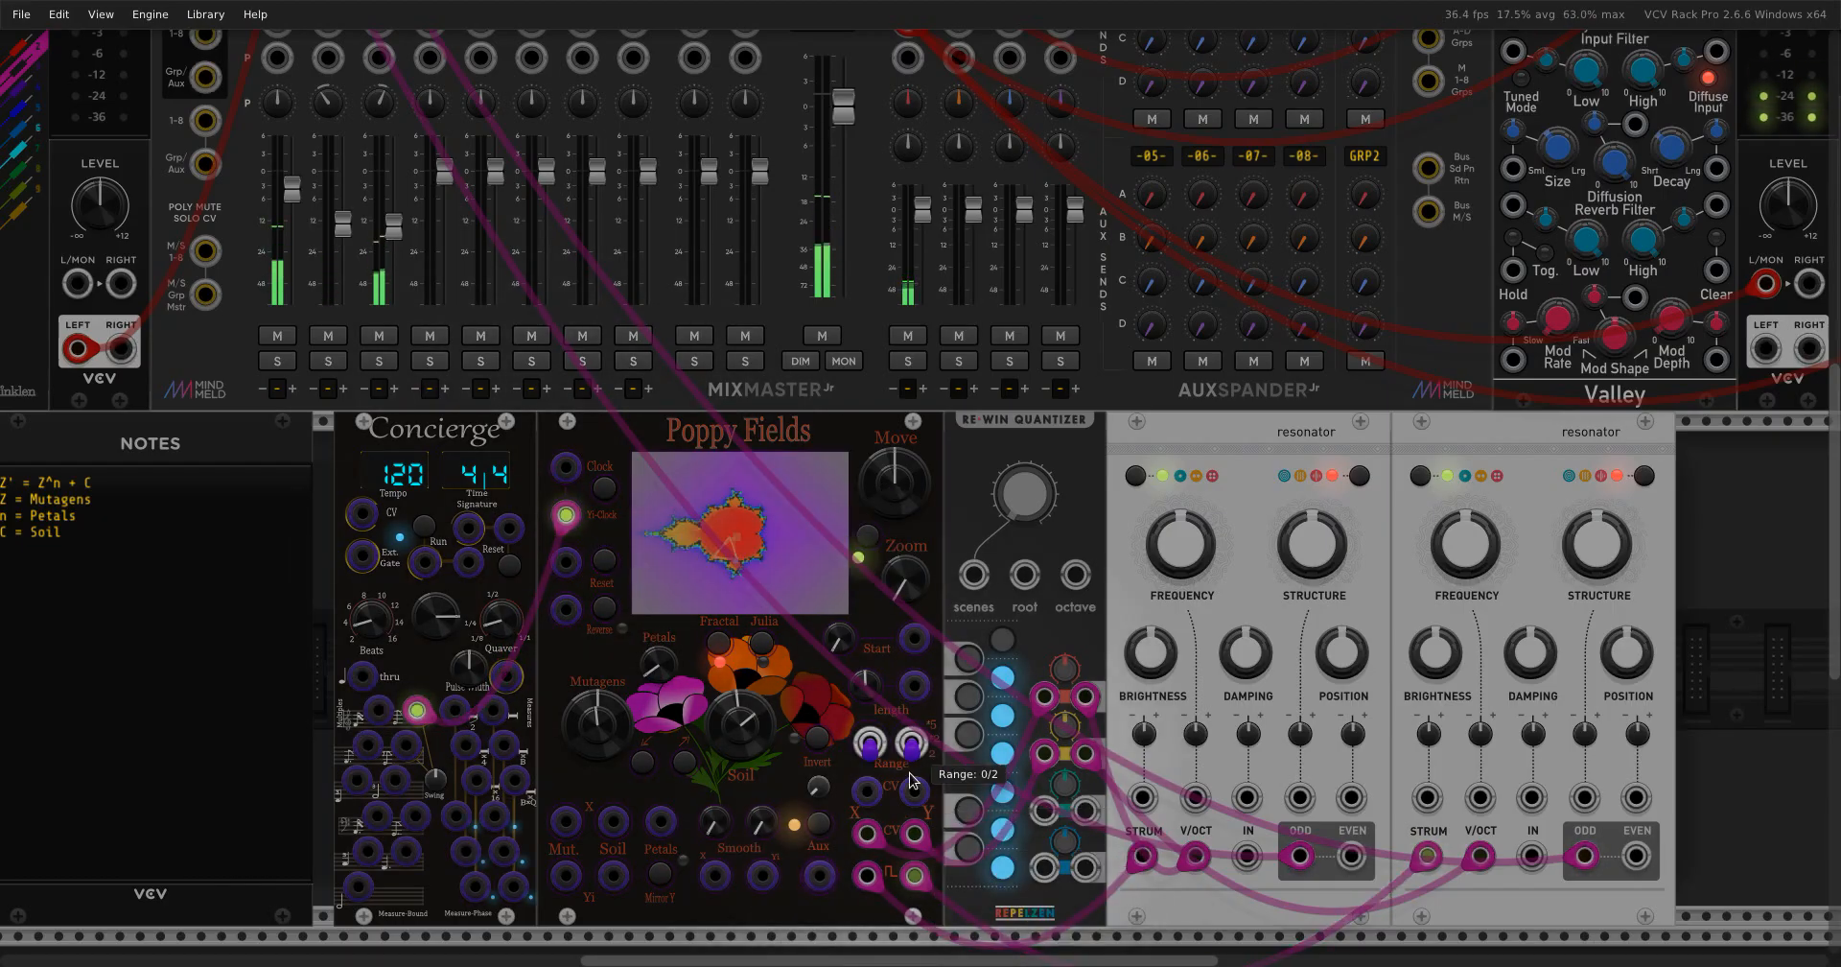
drag(566, 515, 563, 470)
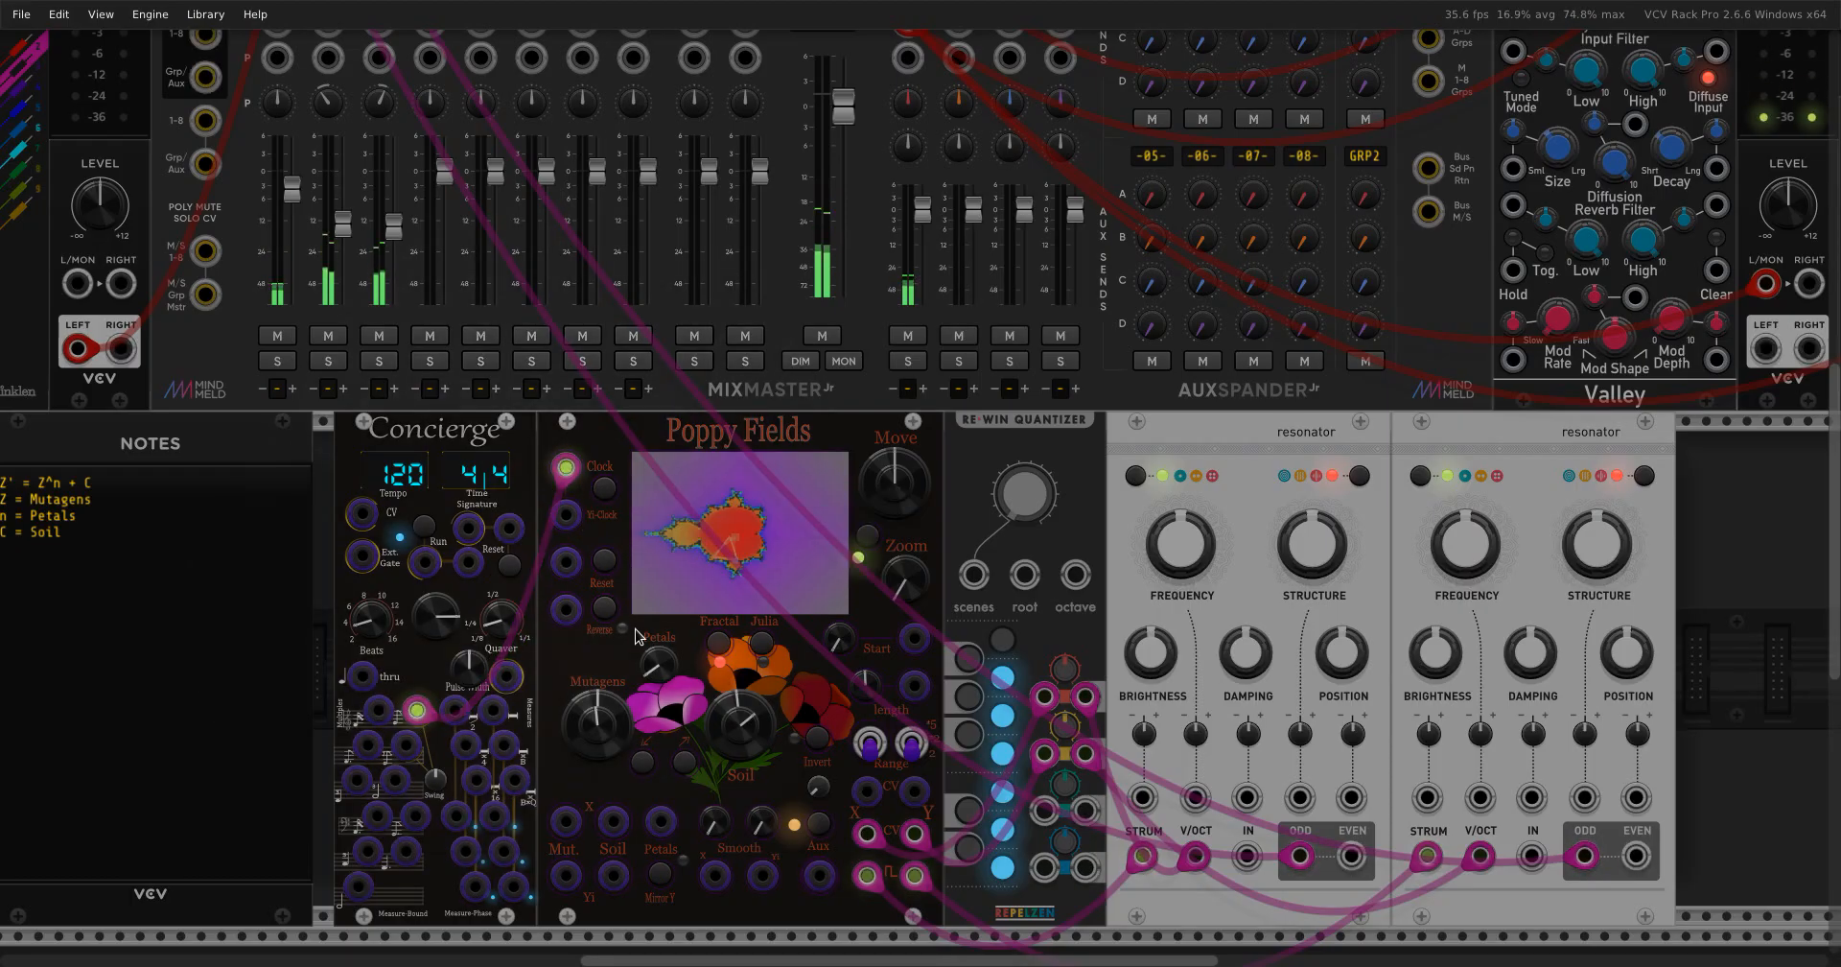
mouse_move(566, 467)
mouse_down()
mouse_move(567, 515)
mouse_move(566, 469)
mouse_up()
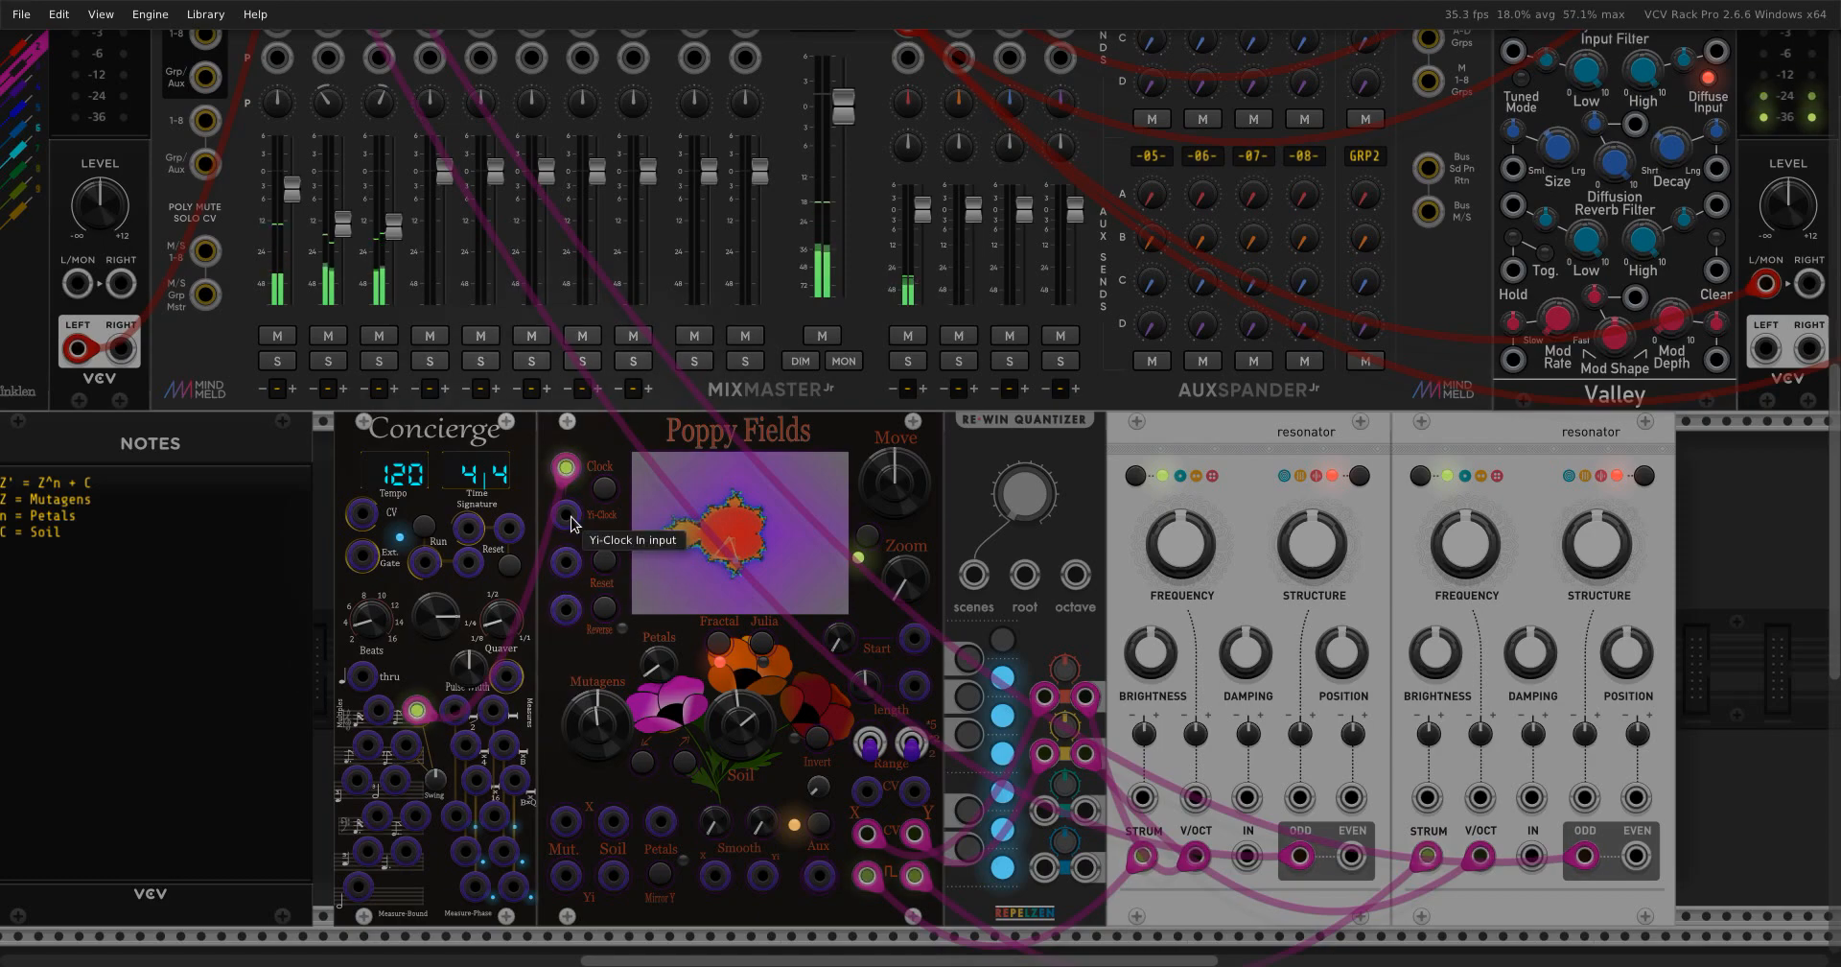
Patch a second Concierge clock output into Poppy Fields' Yi-Clock input and toggle Reverse on and off.
drag(566, 467, 405, 852)
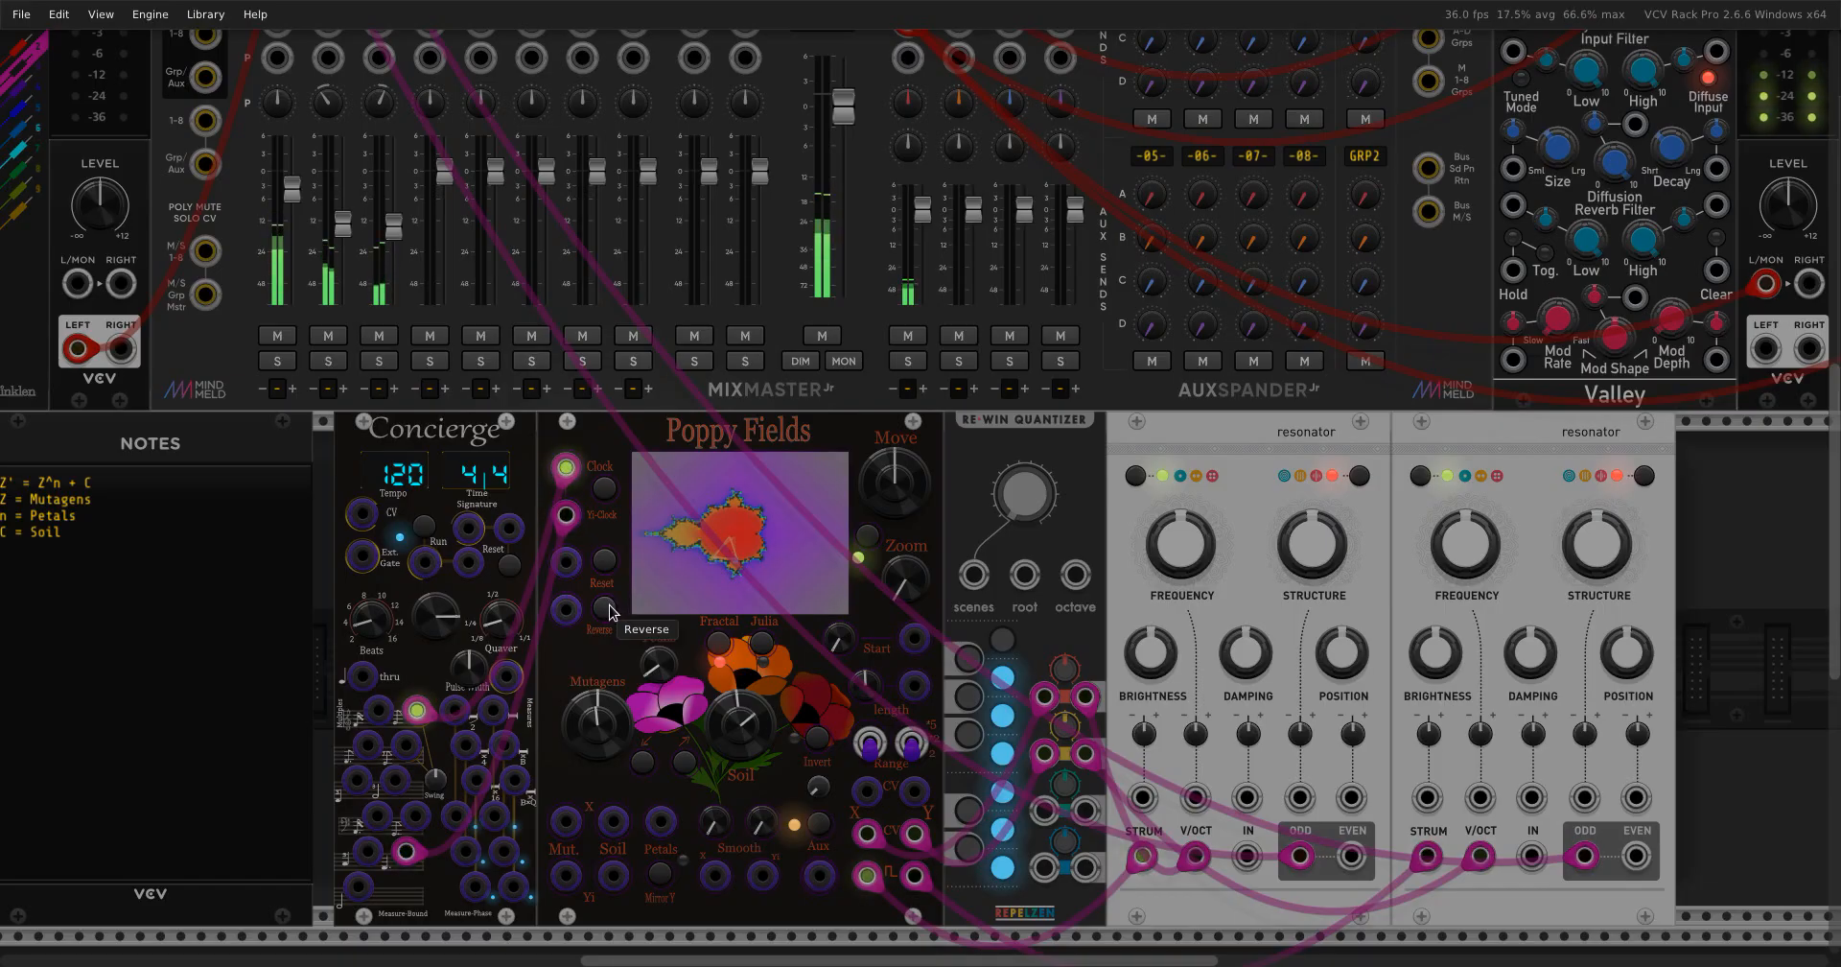
click(624, 628)
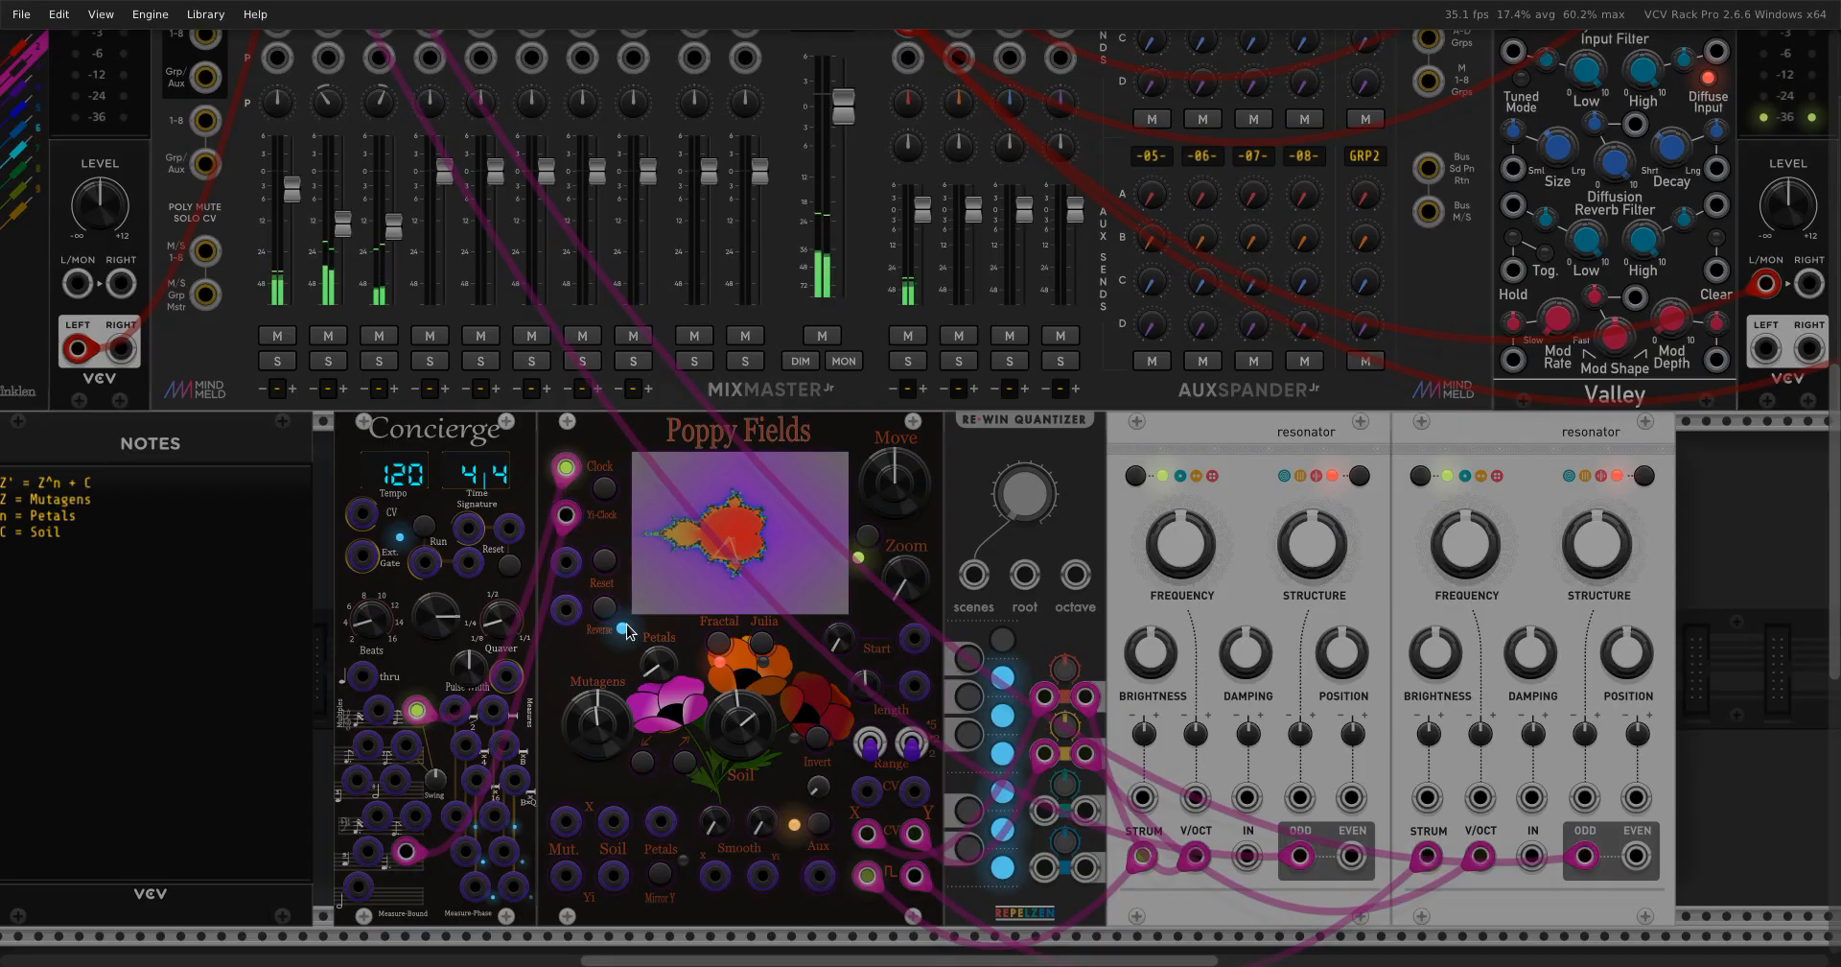
click(625, 629)
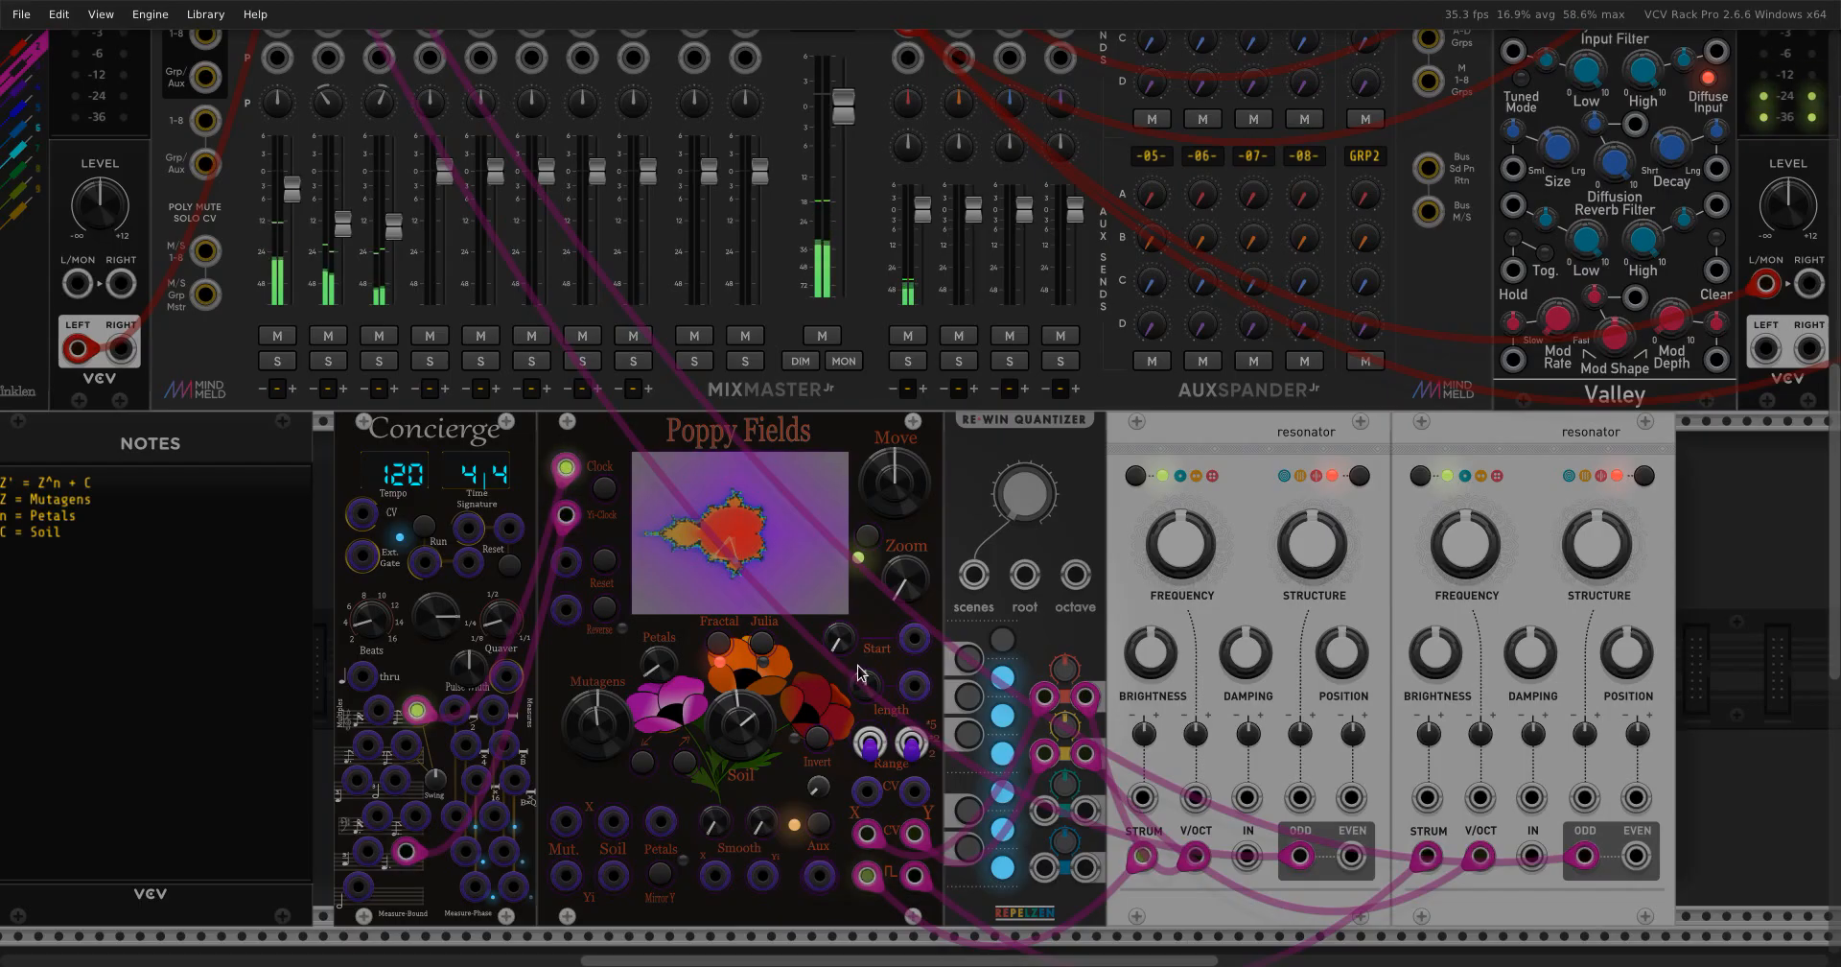
Adjust the Soil value to spread out the orbit pattern and set the Start Point to 50.
mouse_move(848, 647)
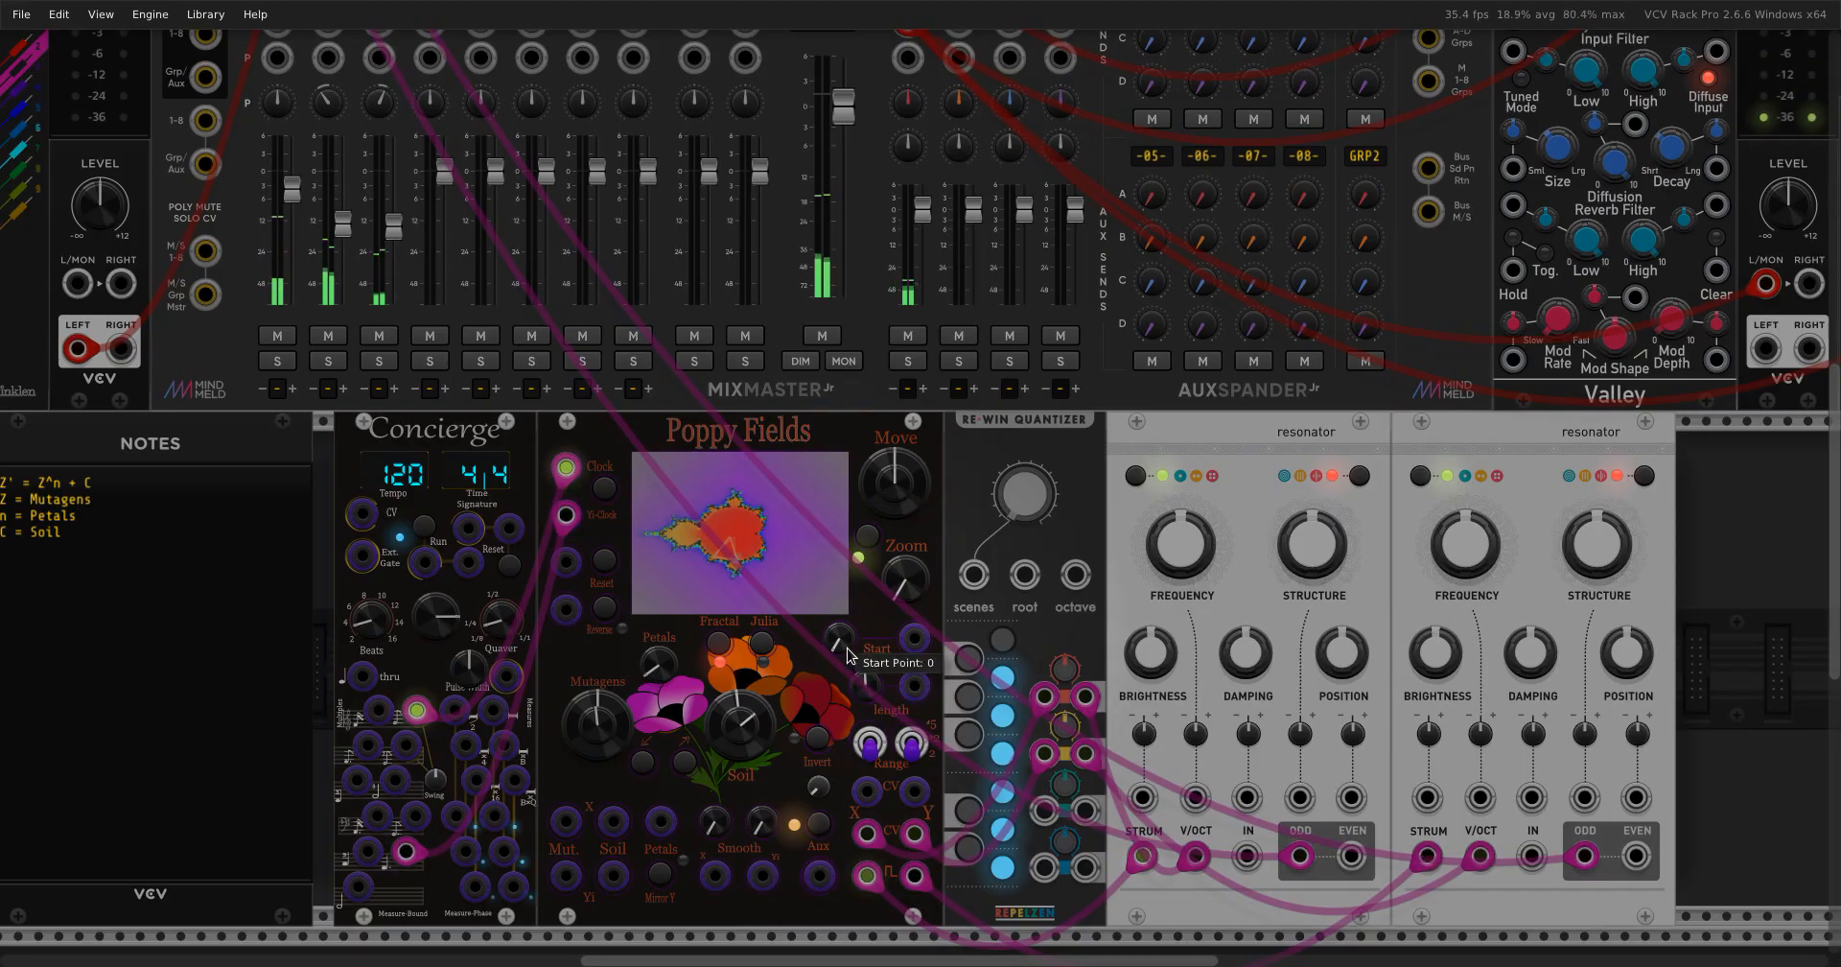
mouse_move(864, 693)
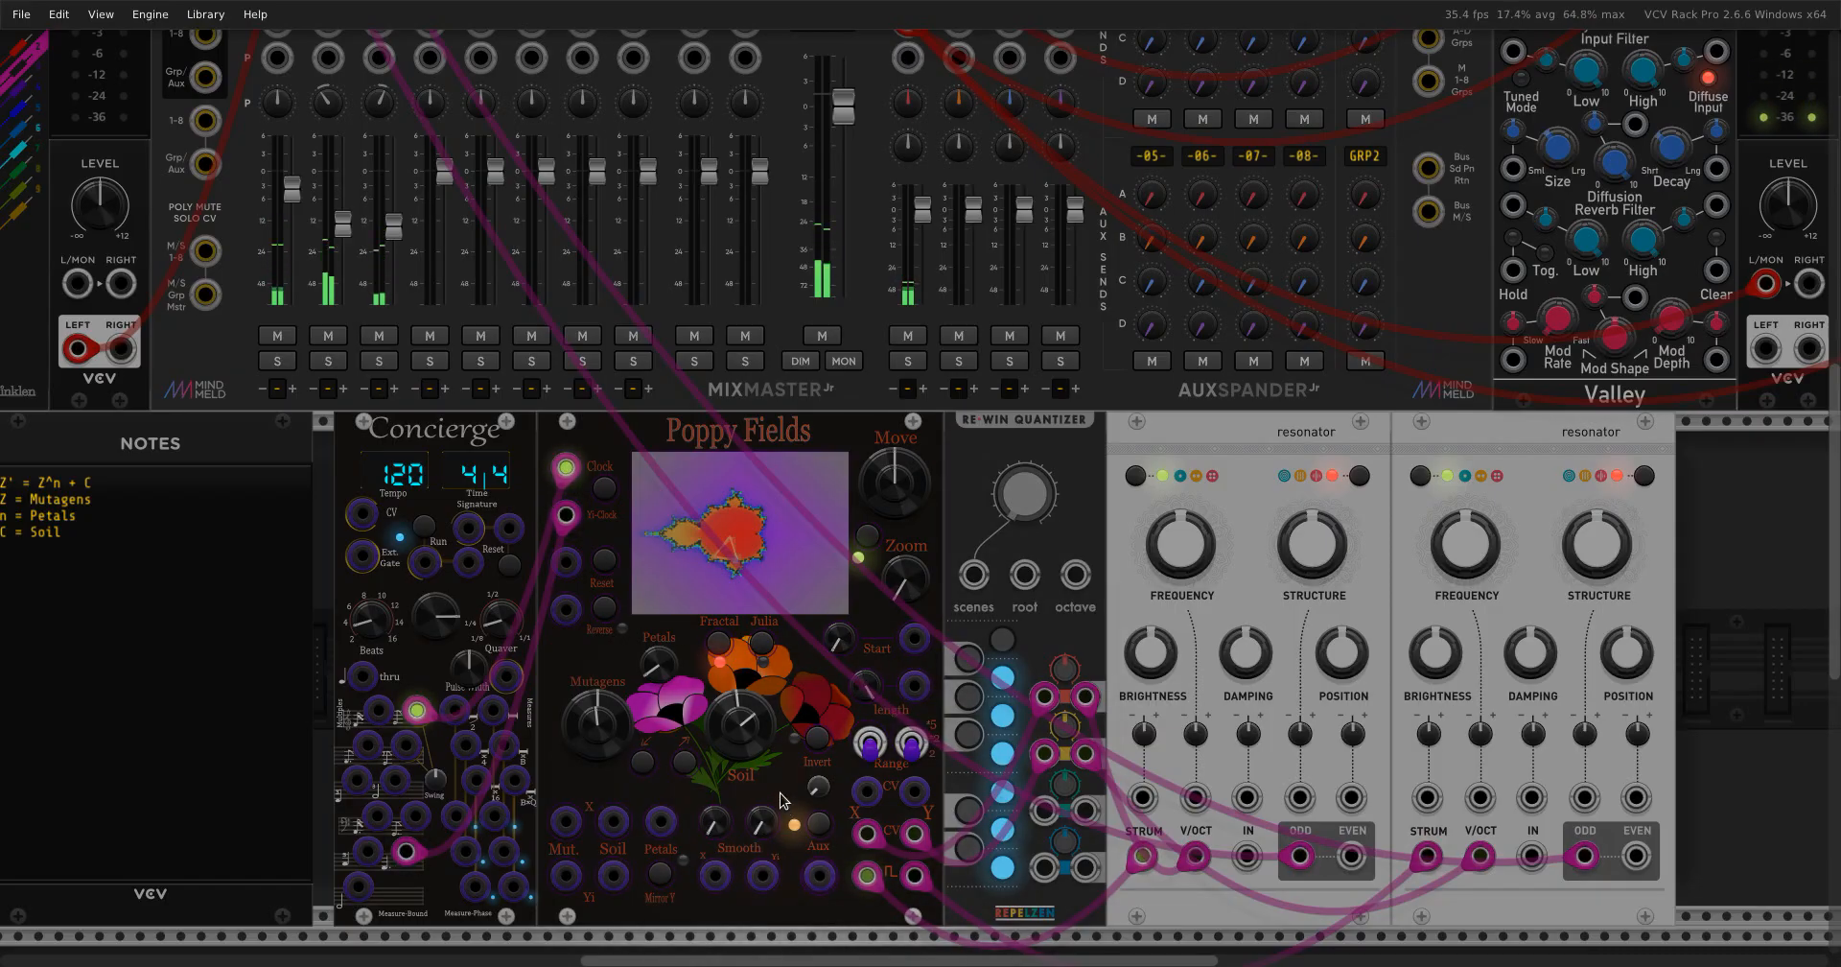
drag(744, 715, 741, 688)
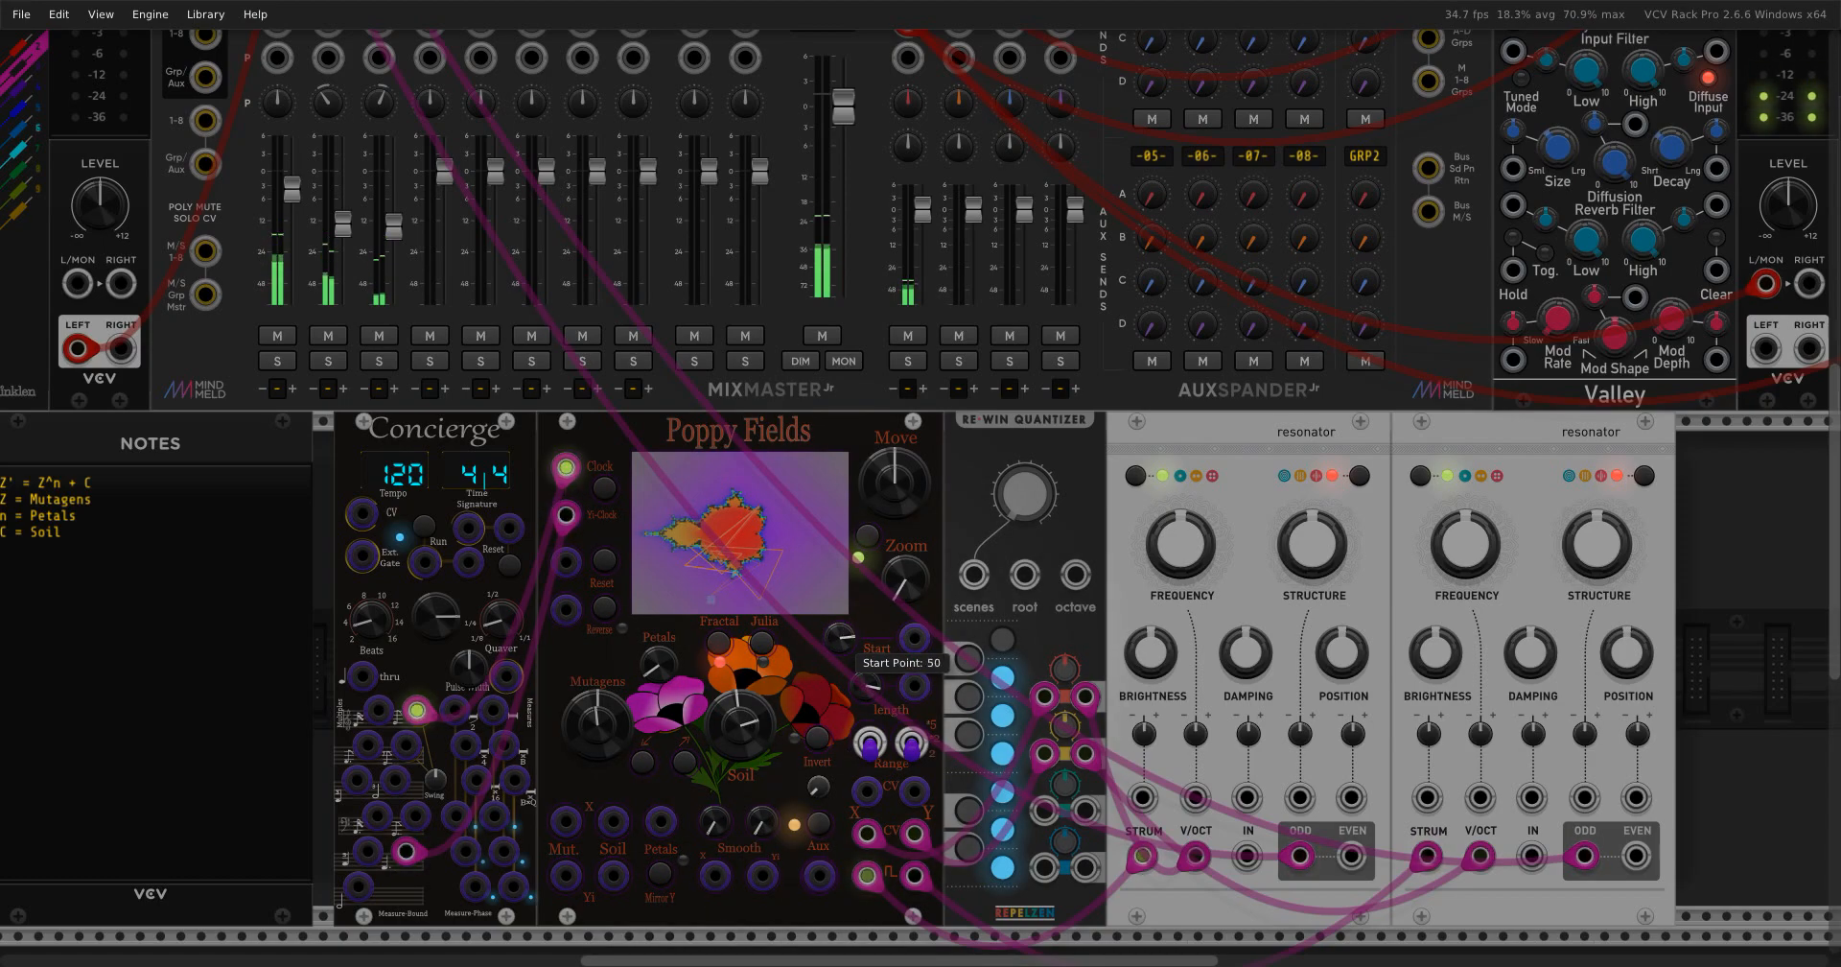
Adjust Poppy Fields' orbit Length, set the Start Point to 40, and lower the Start Point back to its minimum.
drag(868, 684, 868, 679)
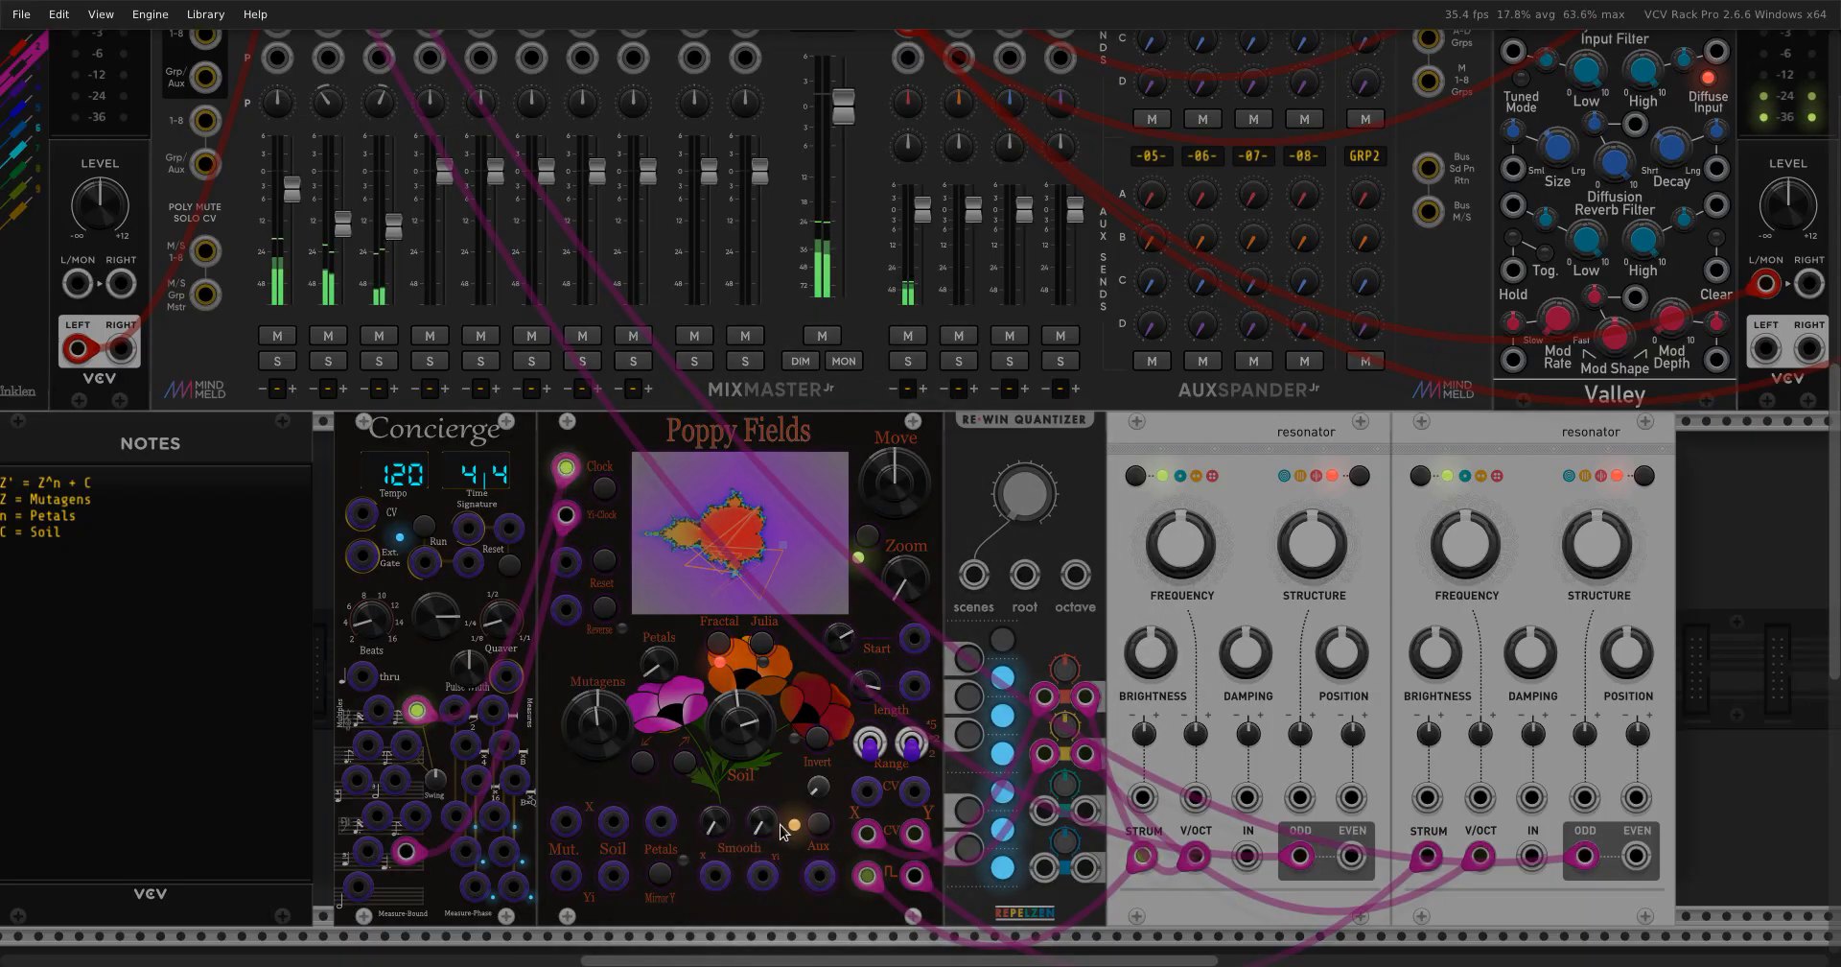
drag(868, 684, 837, 639)
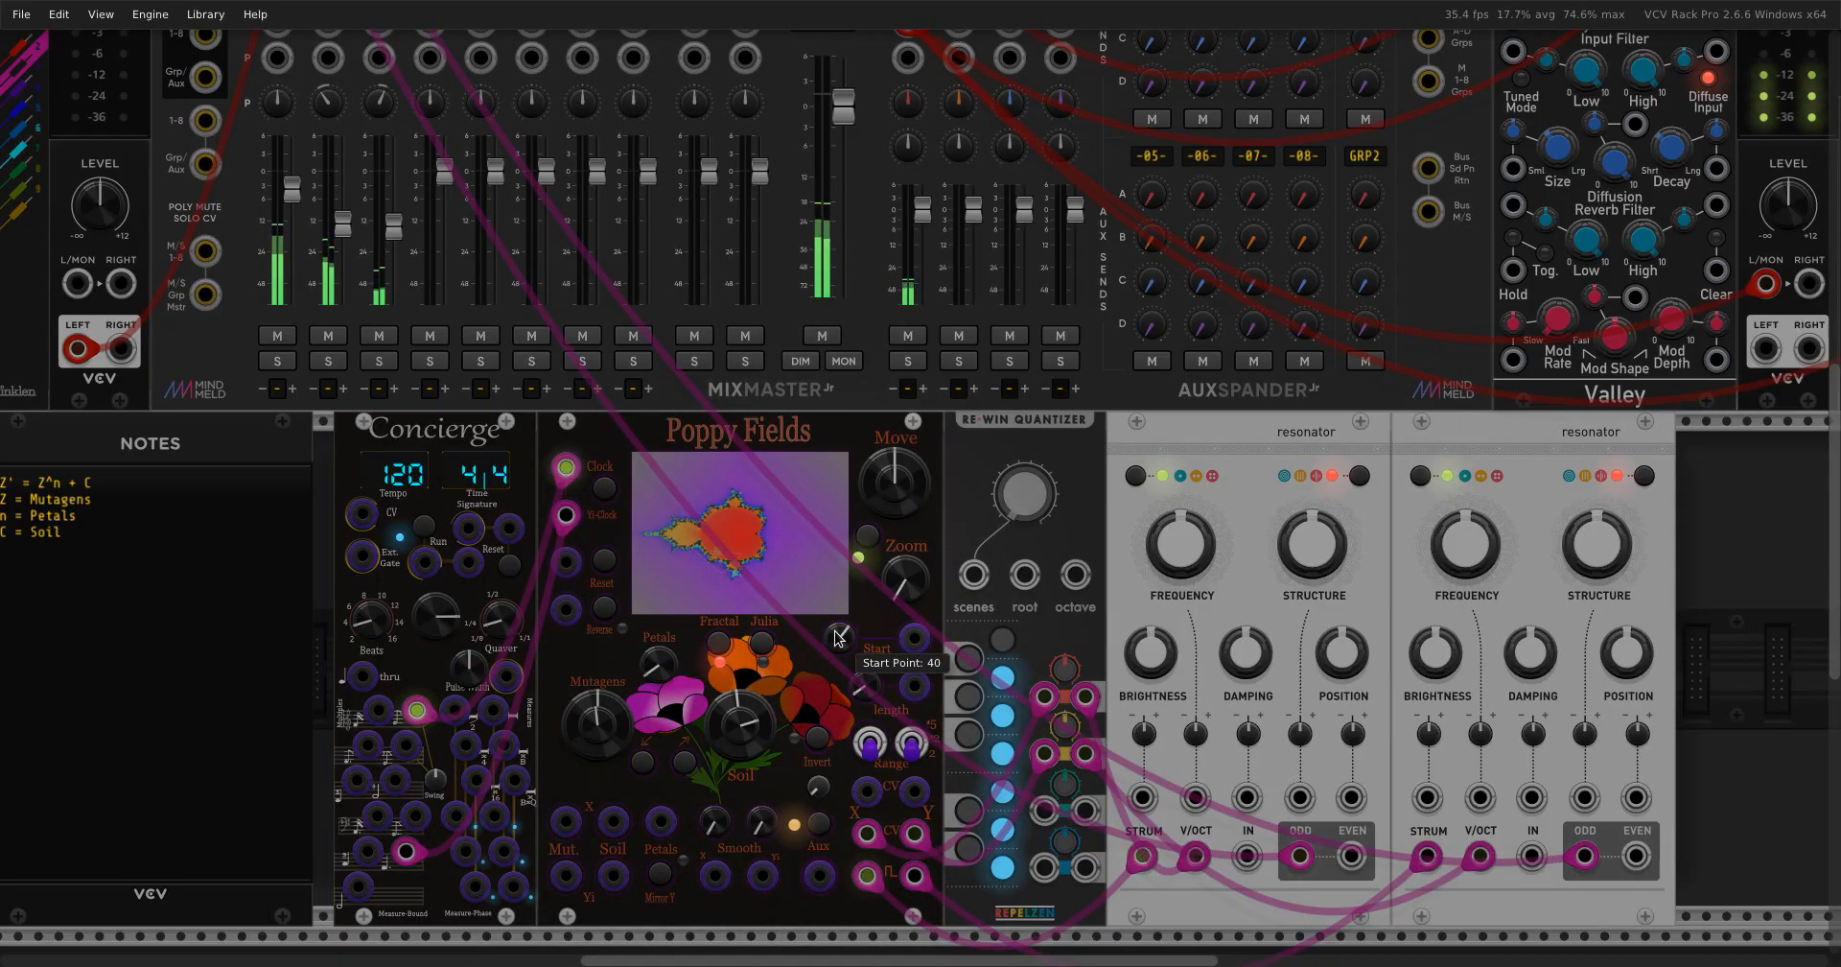
mouse_move(836, 631)
mouse_down()
mouse_move(836, 669)
mouse_move(862, 689)
mouse_move(839, 641)
mouse_up()
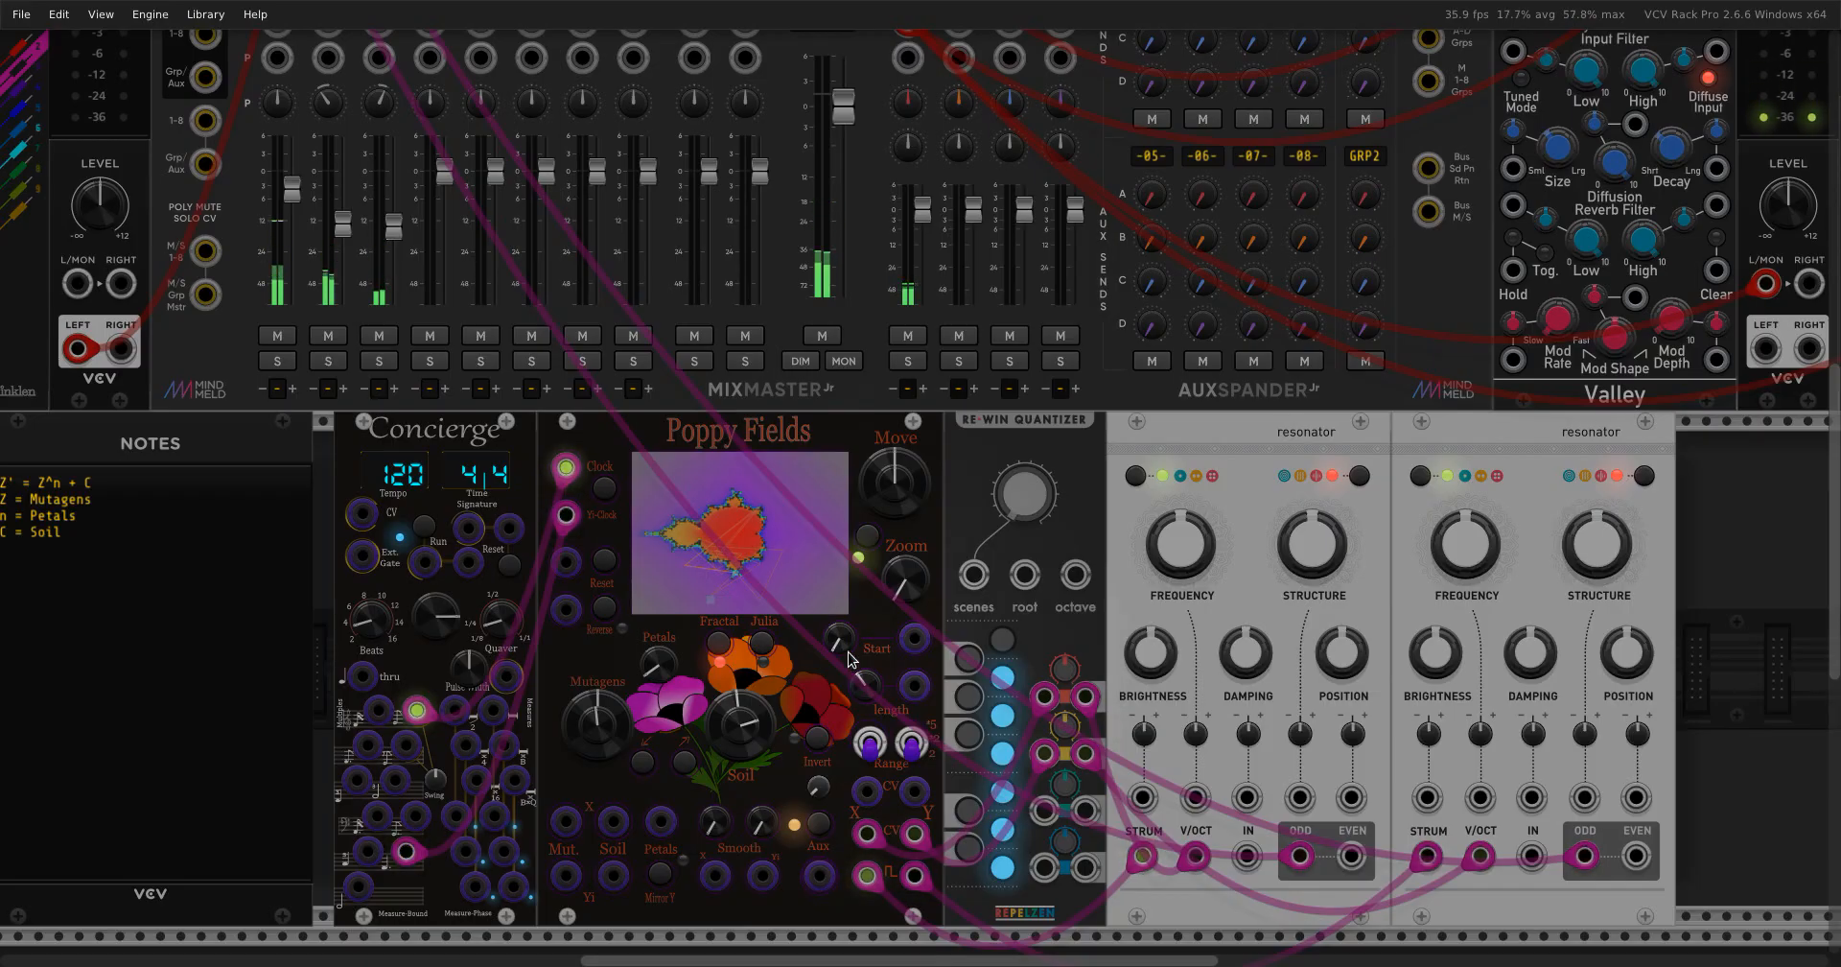
Vary Poppy Fields' Soil C-Yi value, nudge the Zoom slightly, and reset Soil to its default.
mouse_move(756, 753)
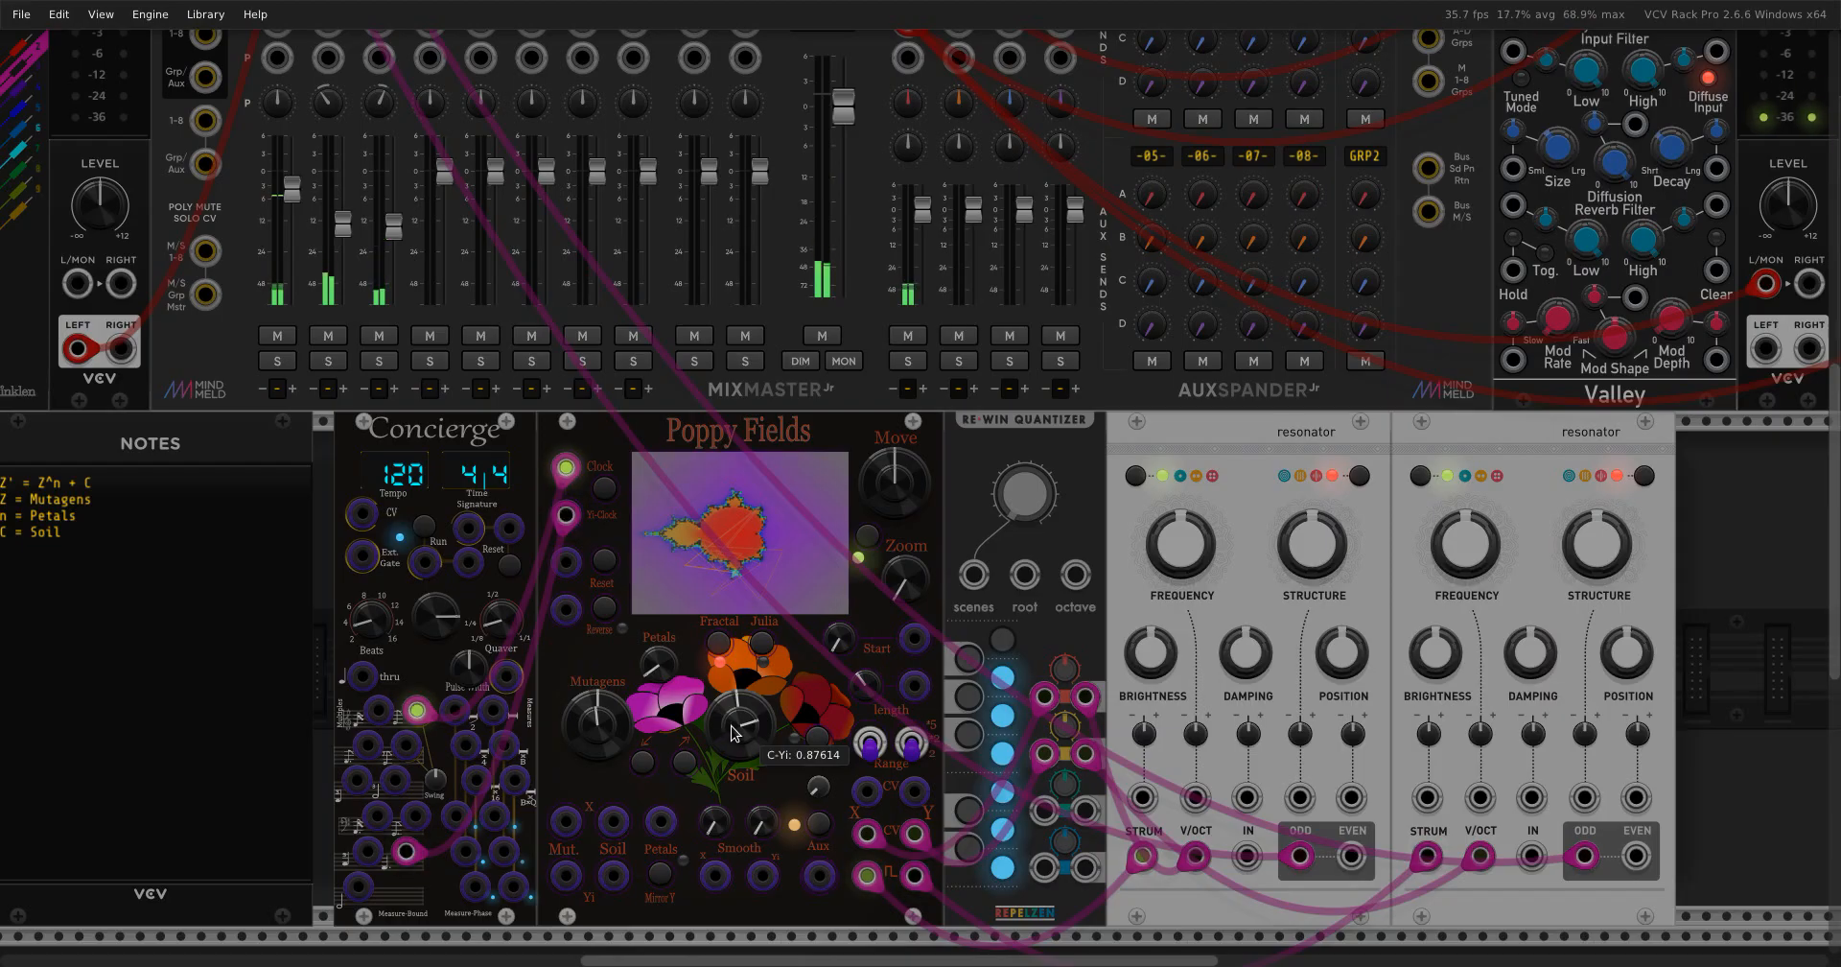
drag(733, 734, 733, 760)
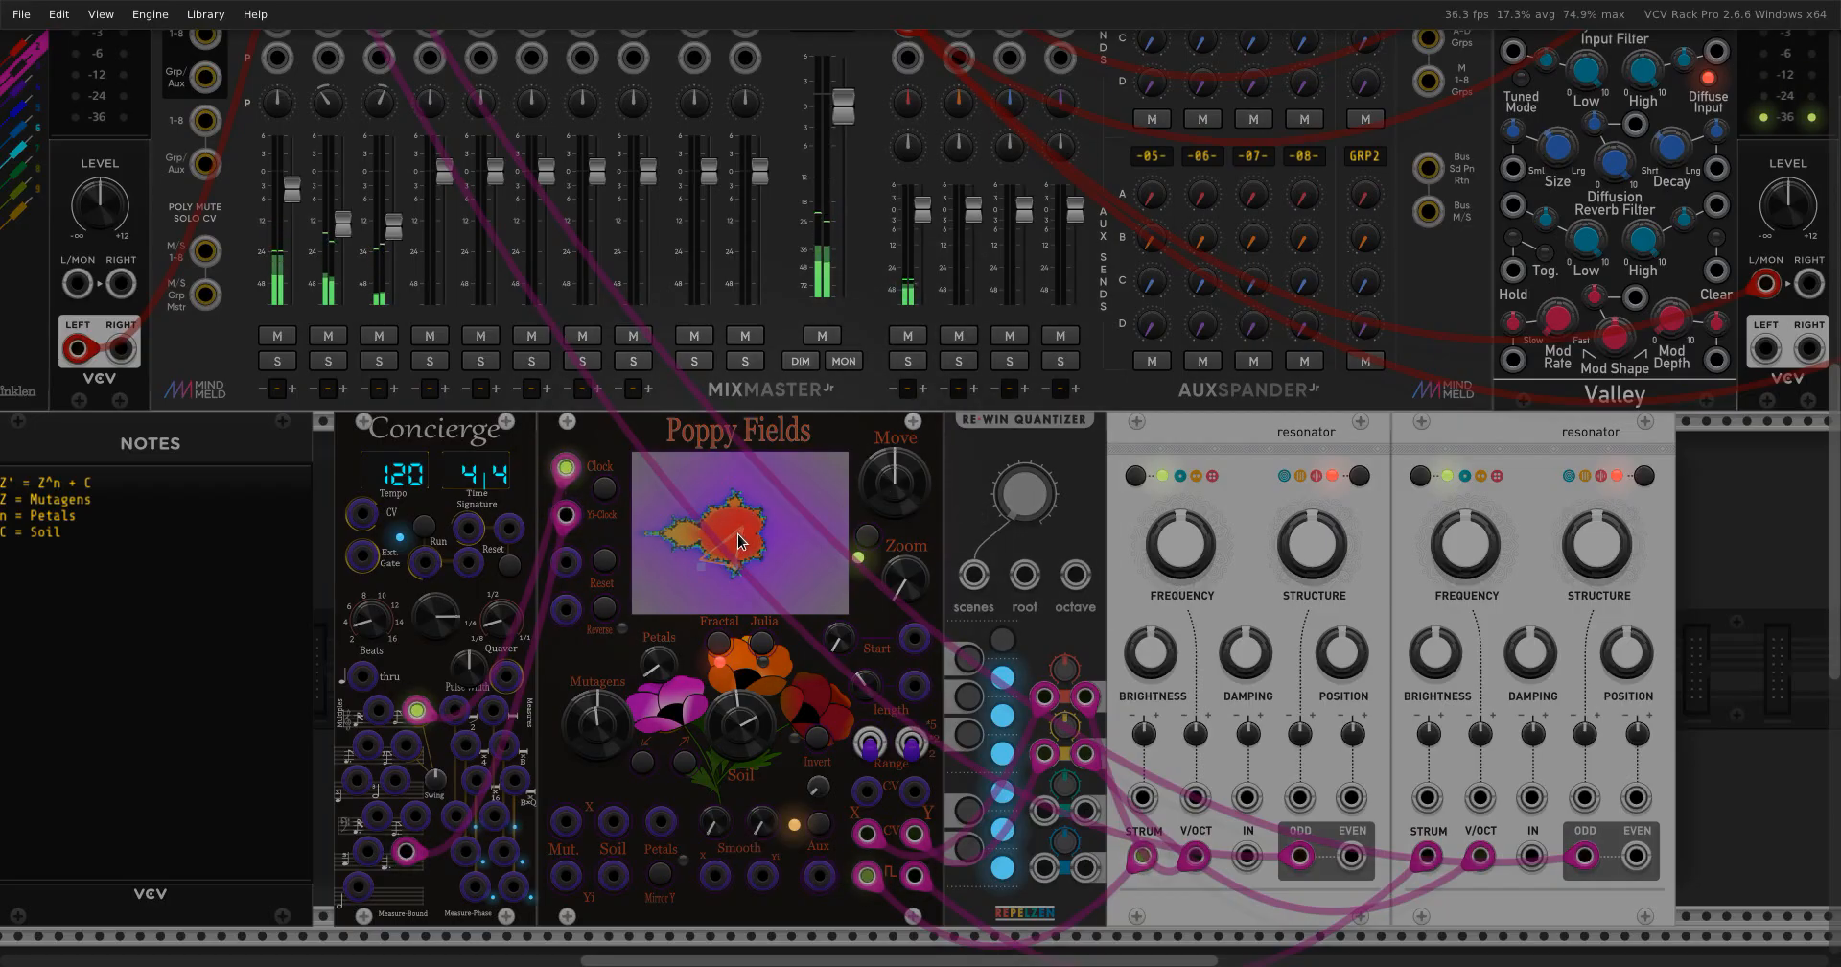
mouse_move(913, 587)
mouse_move(913, 587)
mouse_down()
mouse_move(913, 566)
mouse_move(913, 583)
mouse_up()
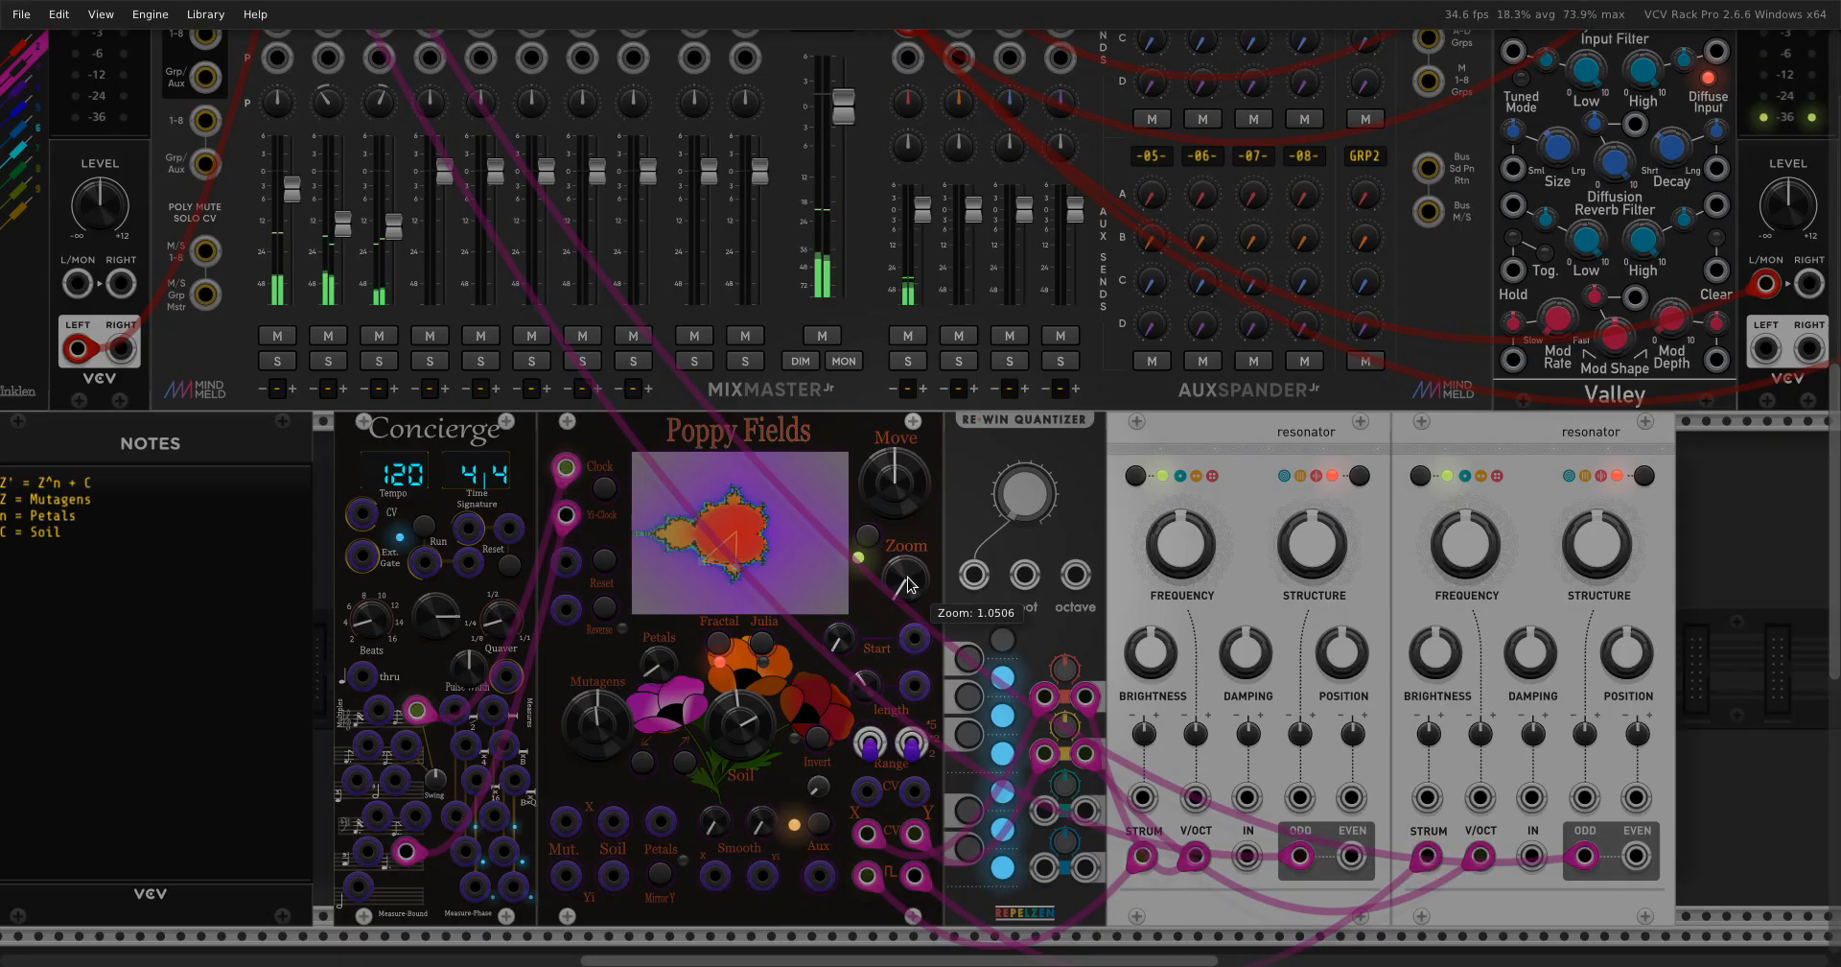
double_click(731, 746)
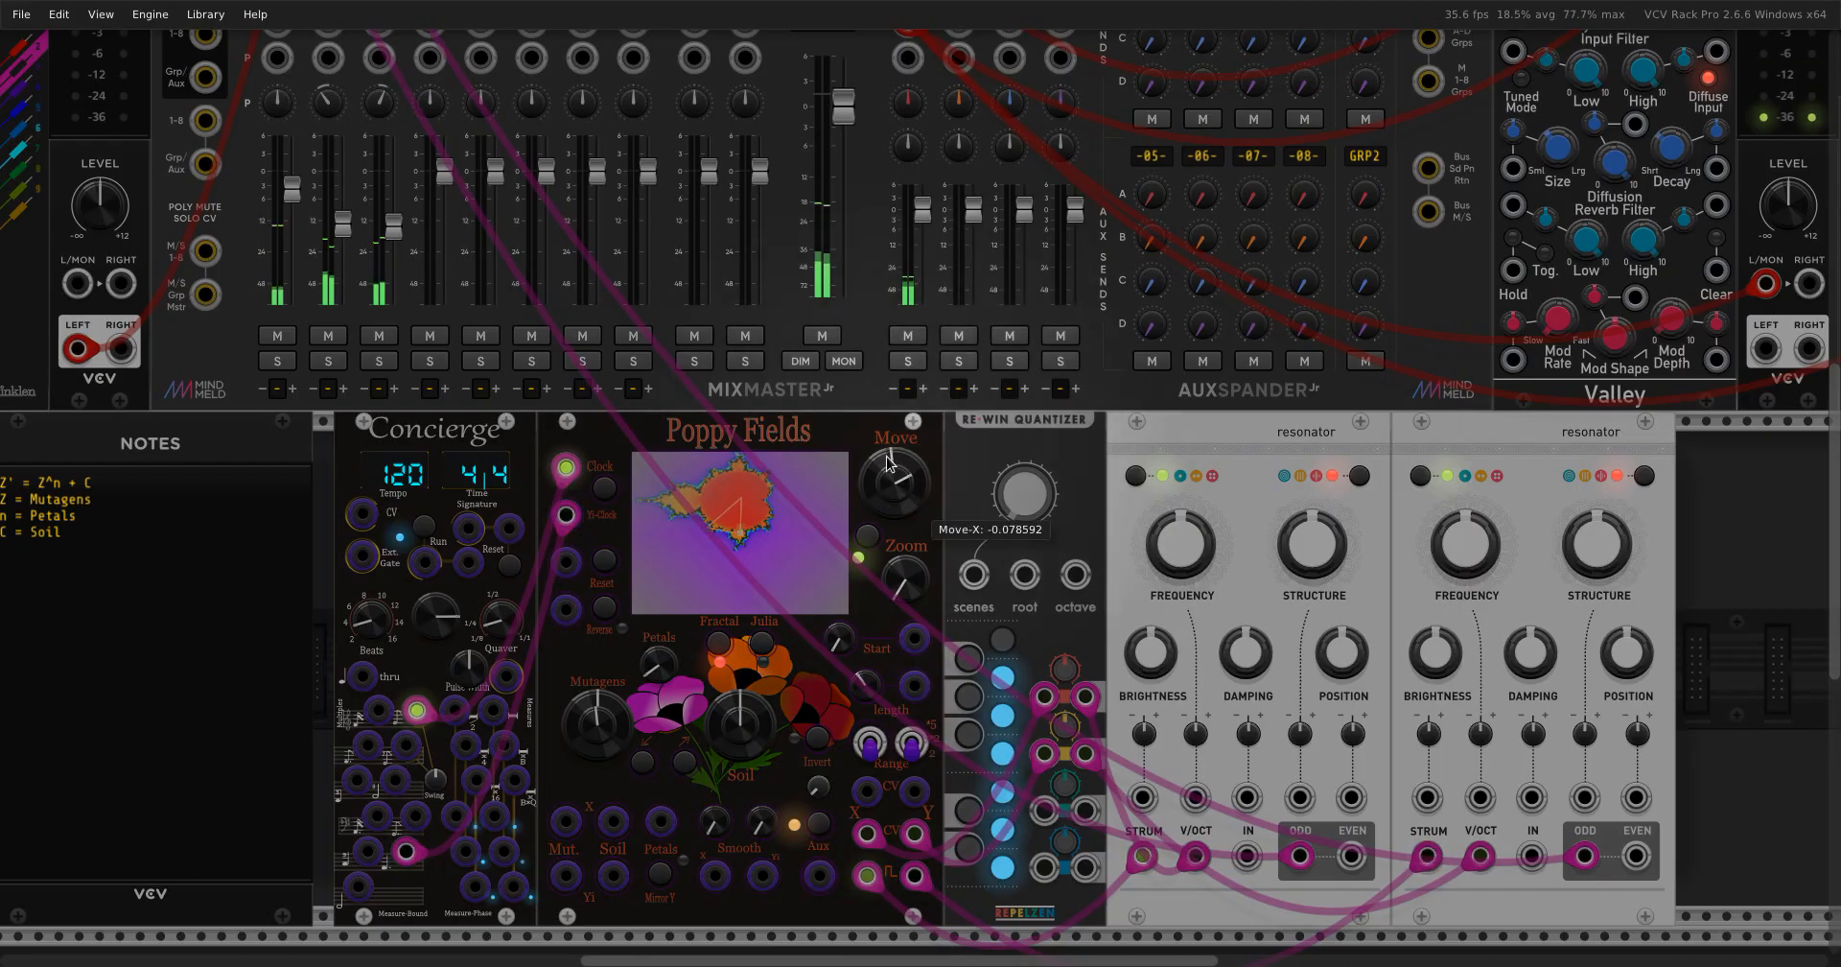
Shift the fractal view off-centre with Move, zoom in to about 9.69, and zoom back out to the whole fractal.
mouse_move(883, 492)
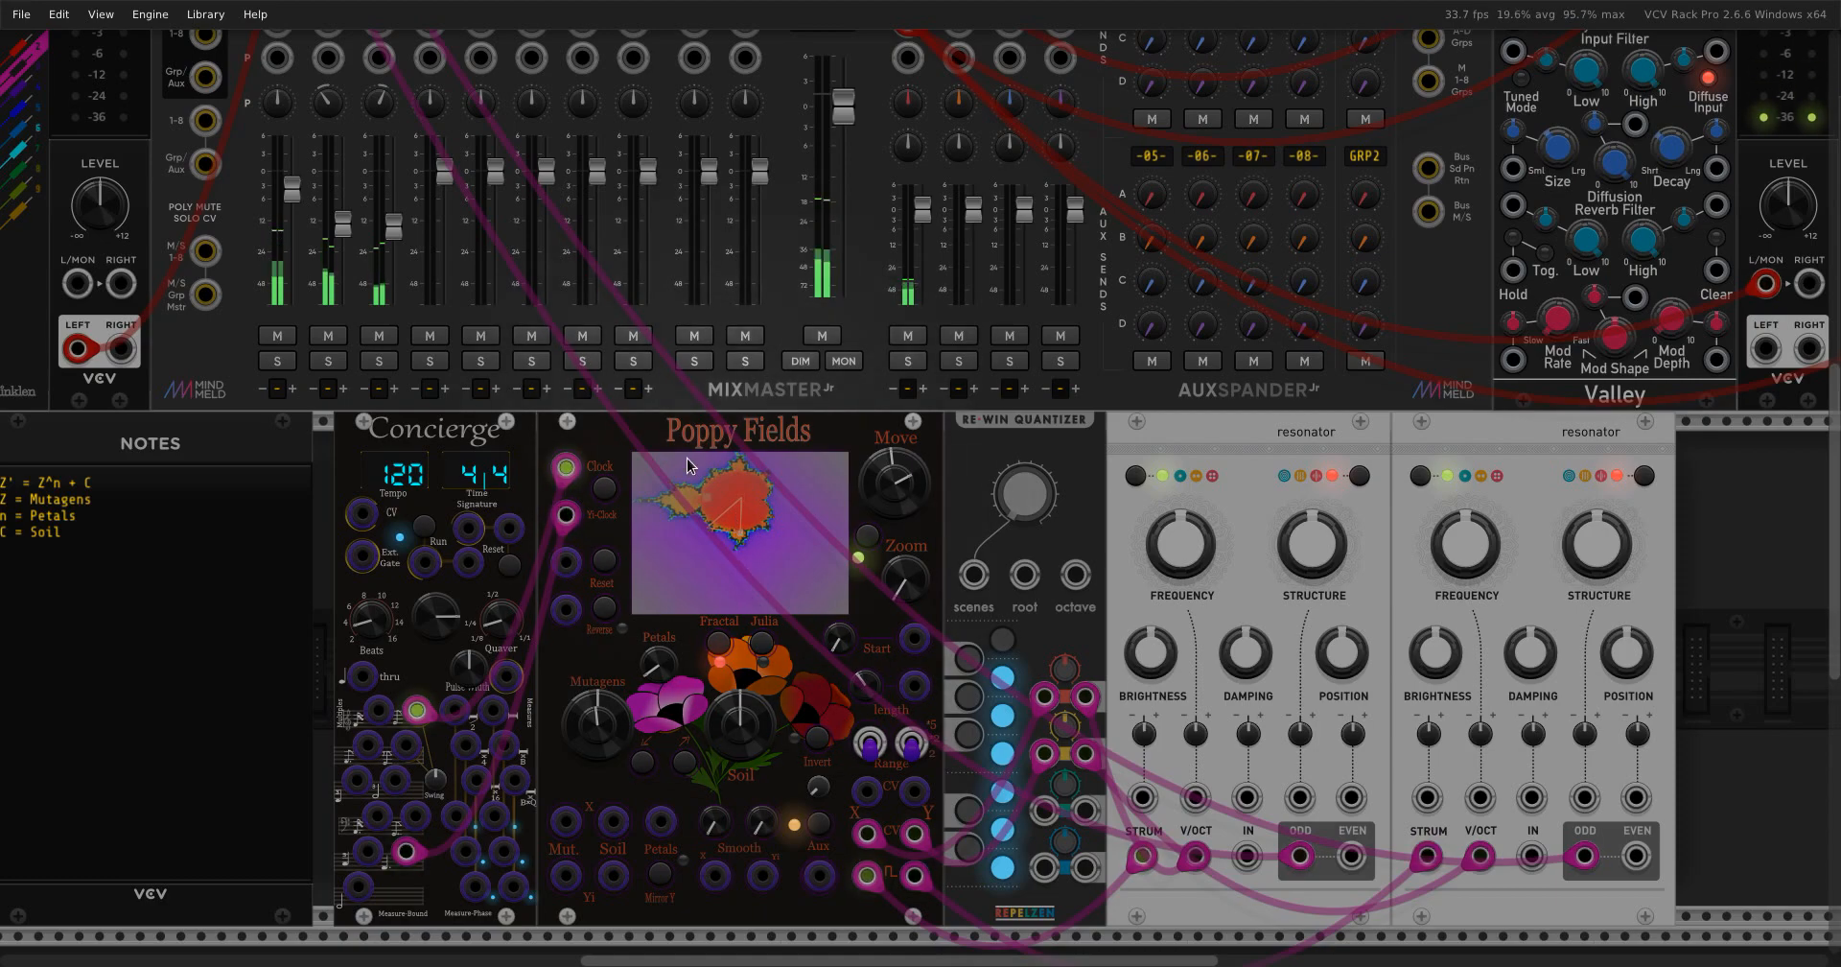
drag(904, 578, 904, 478)
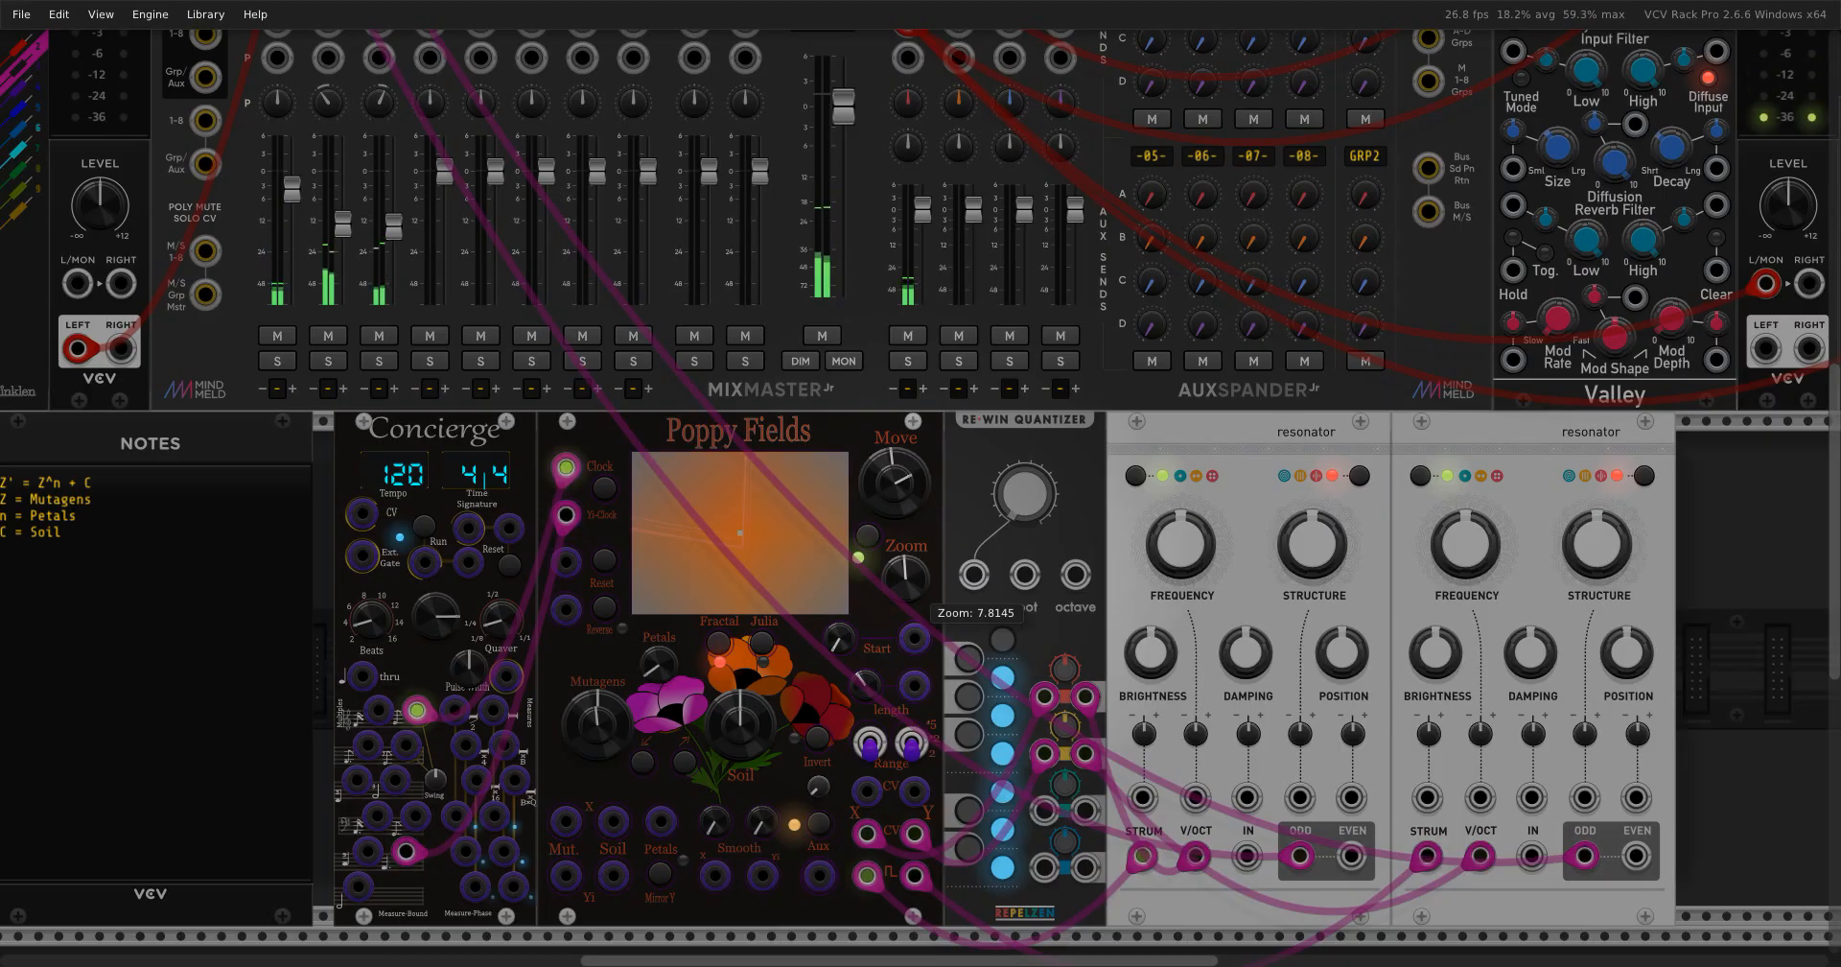
drag(904, 577, 904, 561)
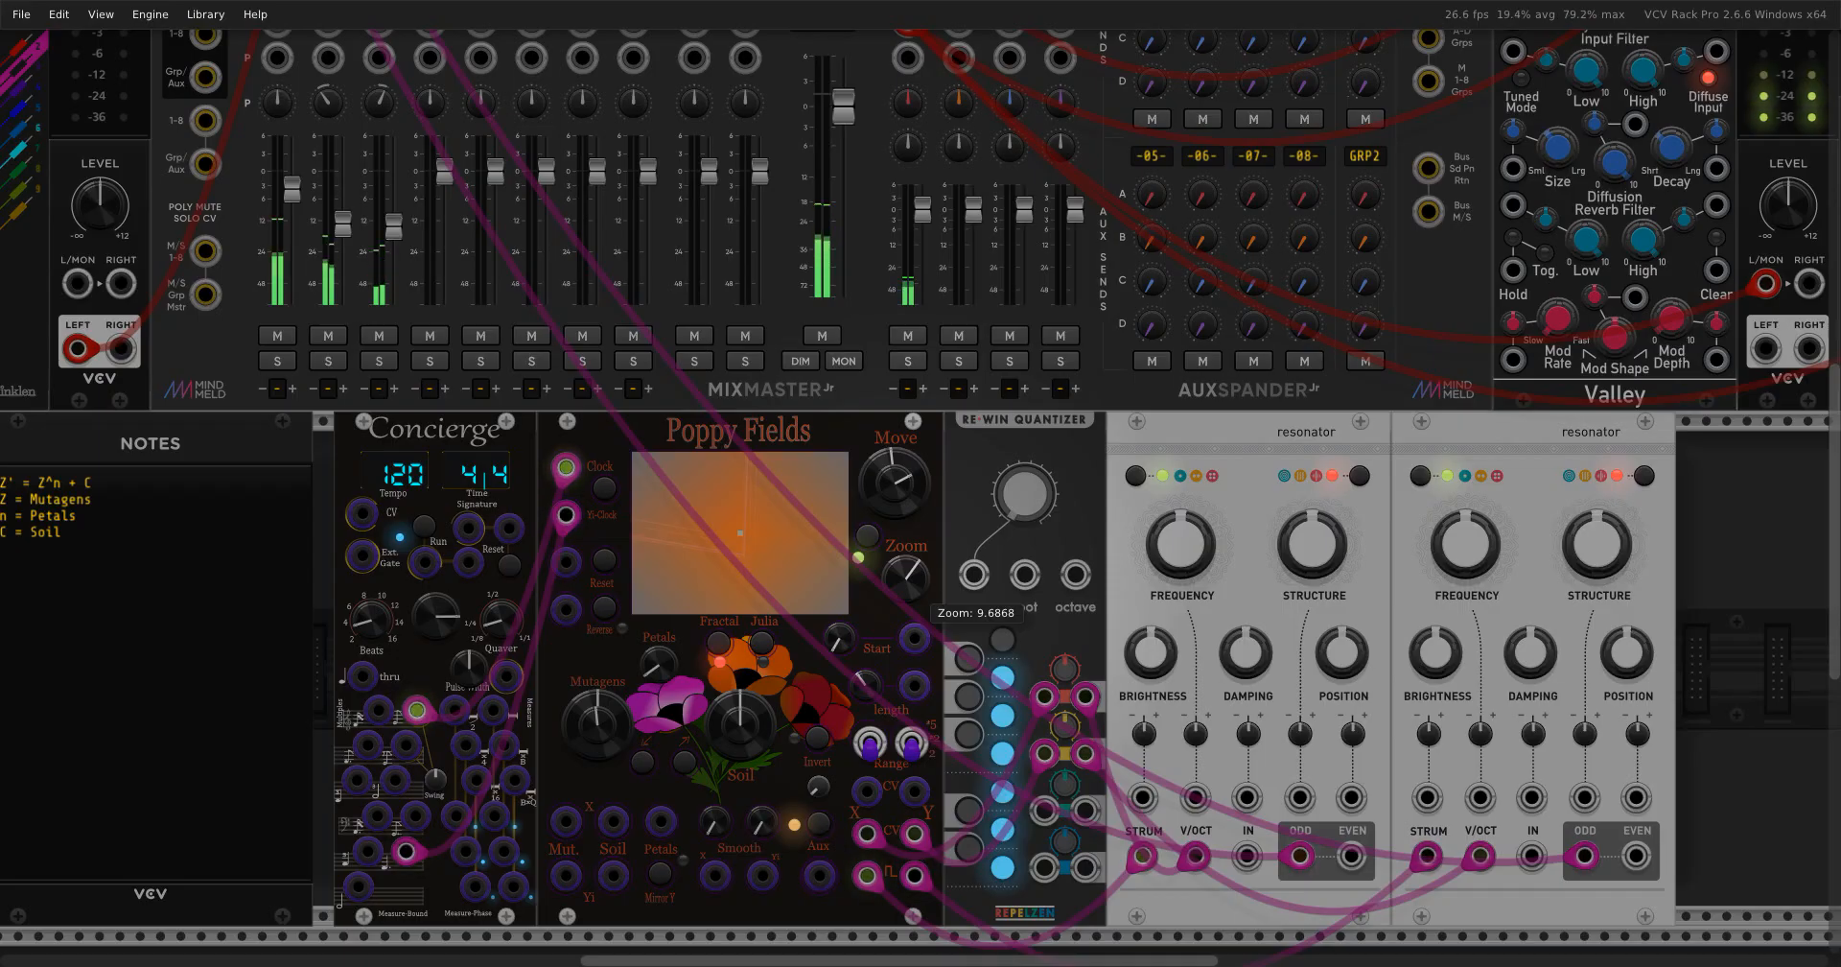
mouse_move(905, 564)
mouse_down()
mouse_move(895, 599)
mouse_move(924, 591)
mouse_up()
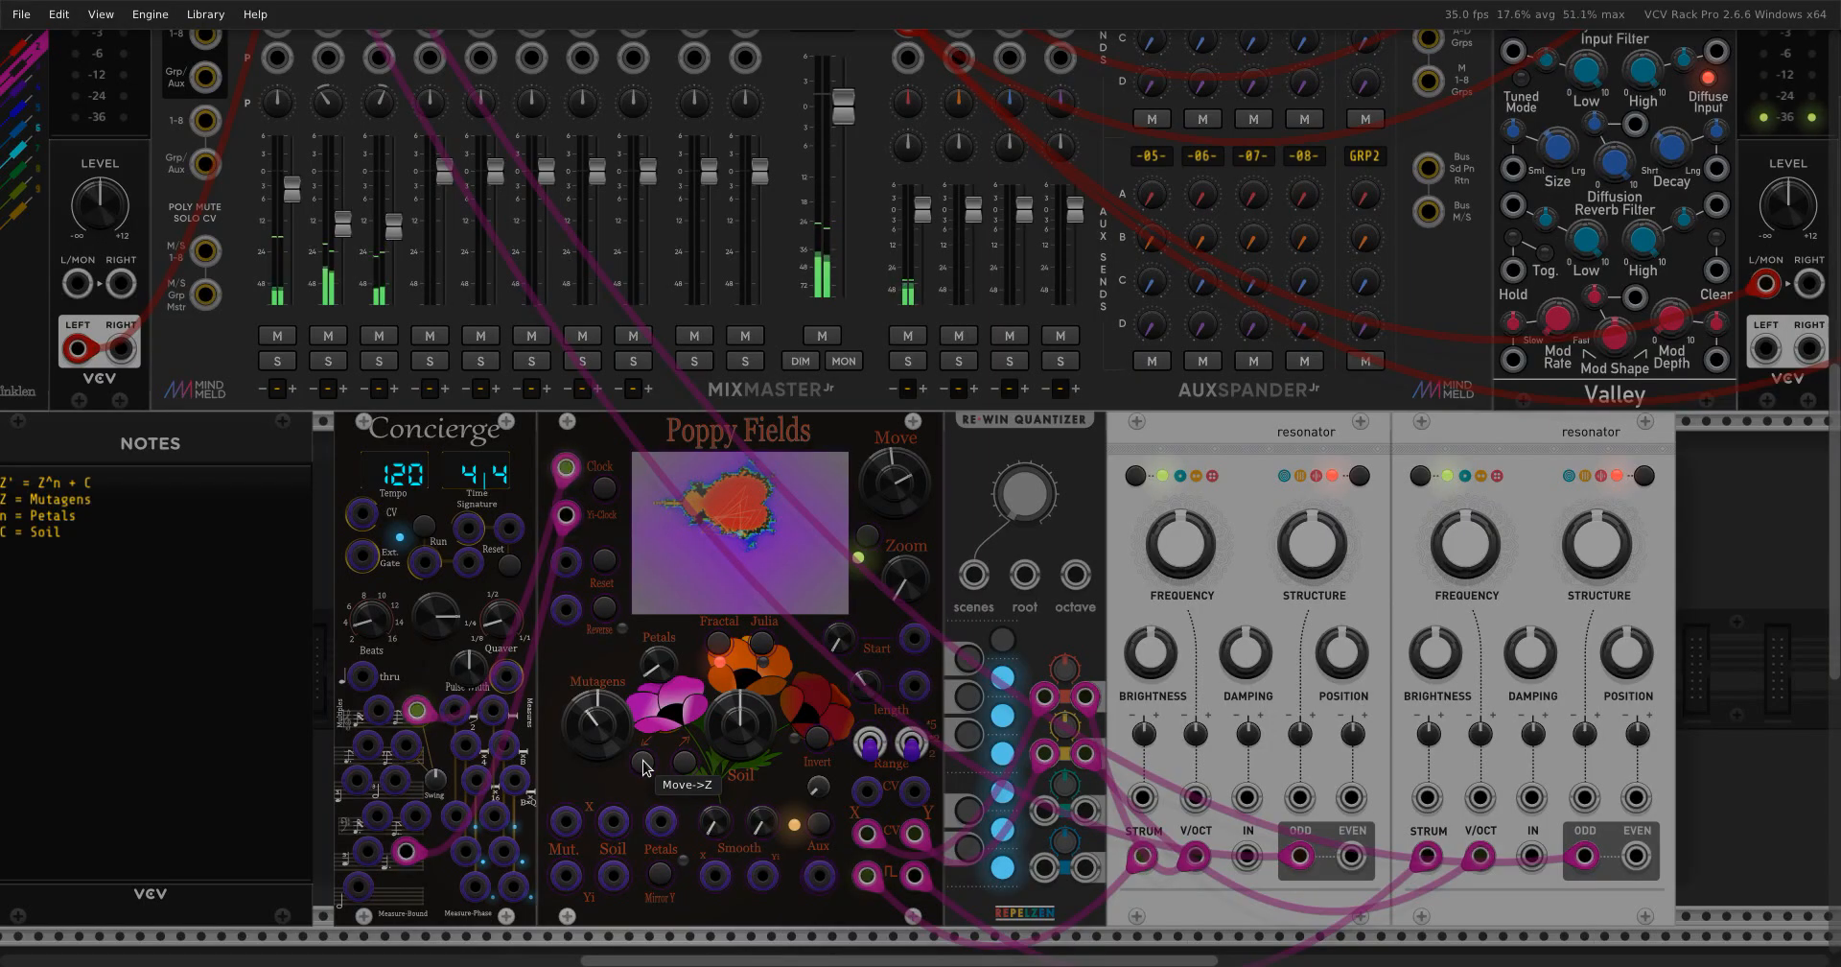
Copy the Move position into Mutagens with Move->Z and sweep the Soil C-X and C-Yi values in Julia mode.
click(644, 764)
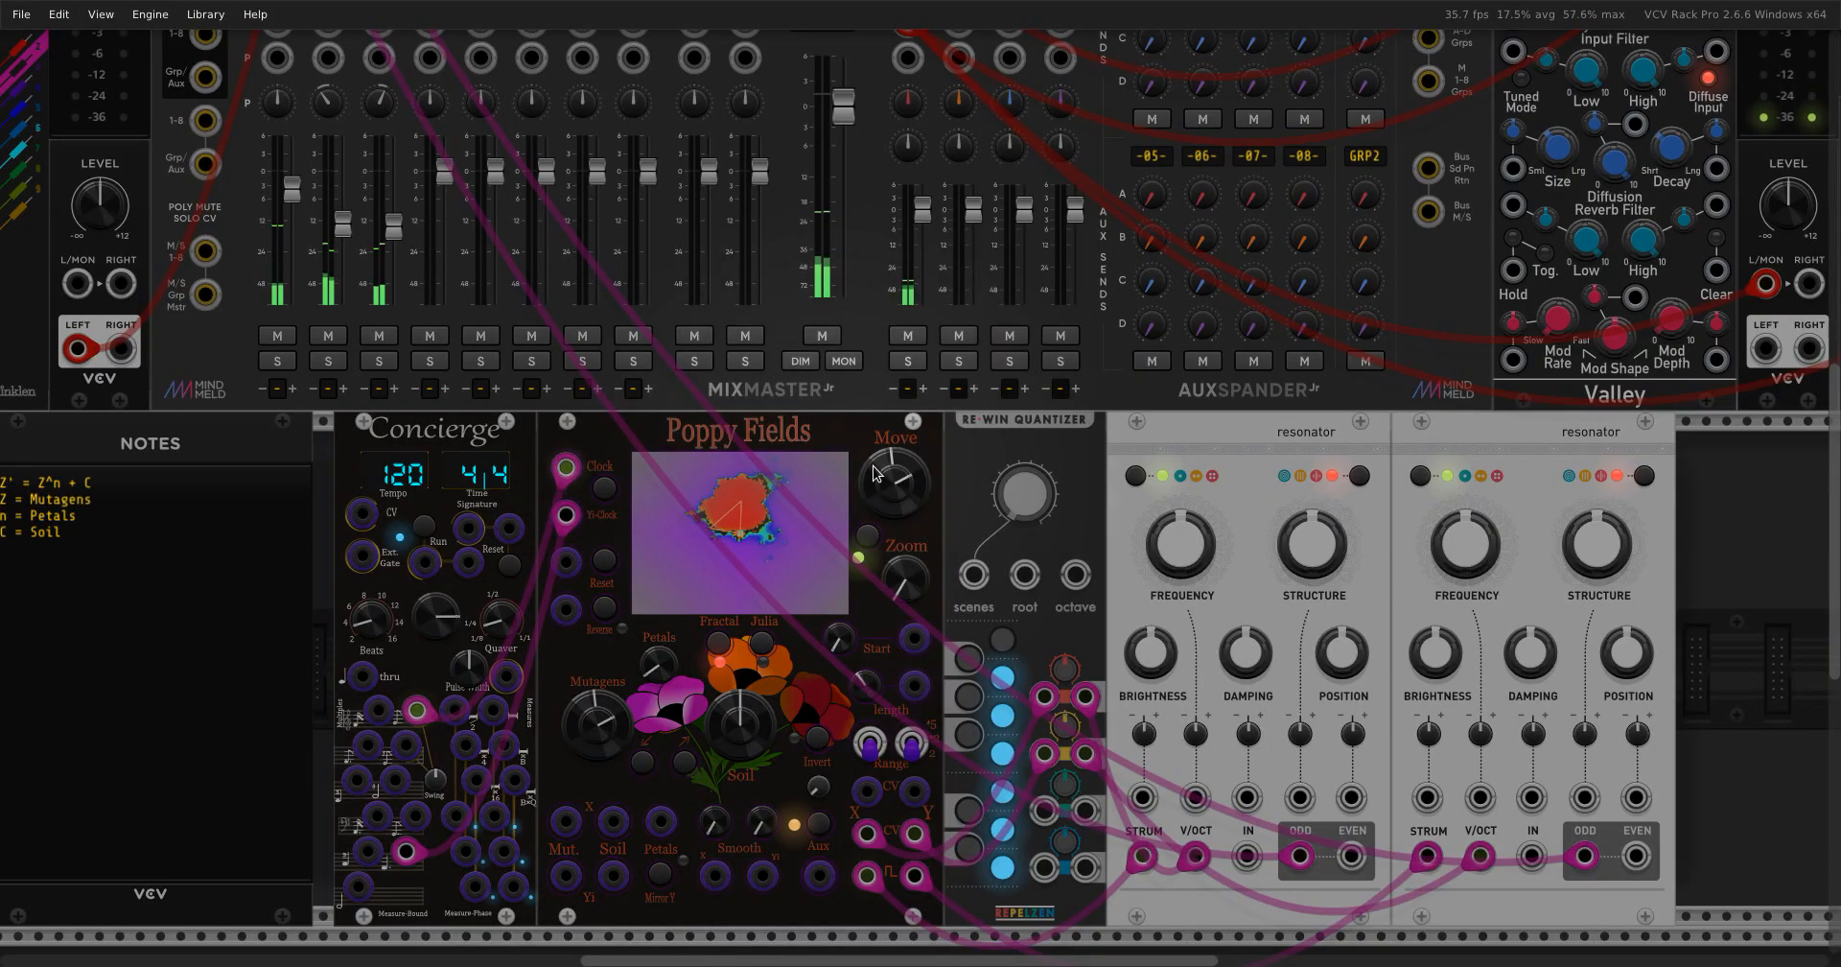
mouse_move(903, 491)
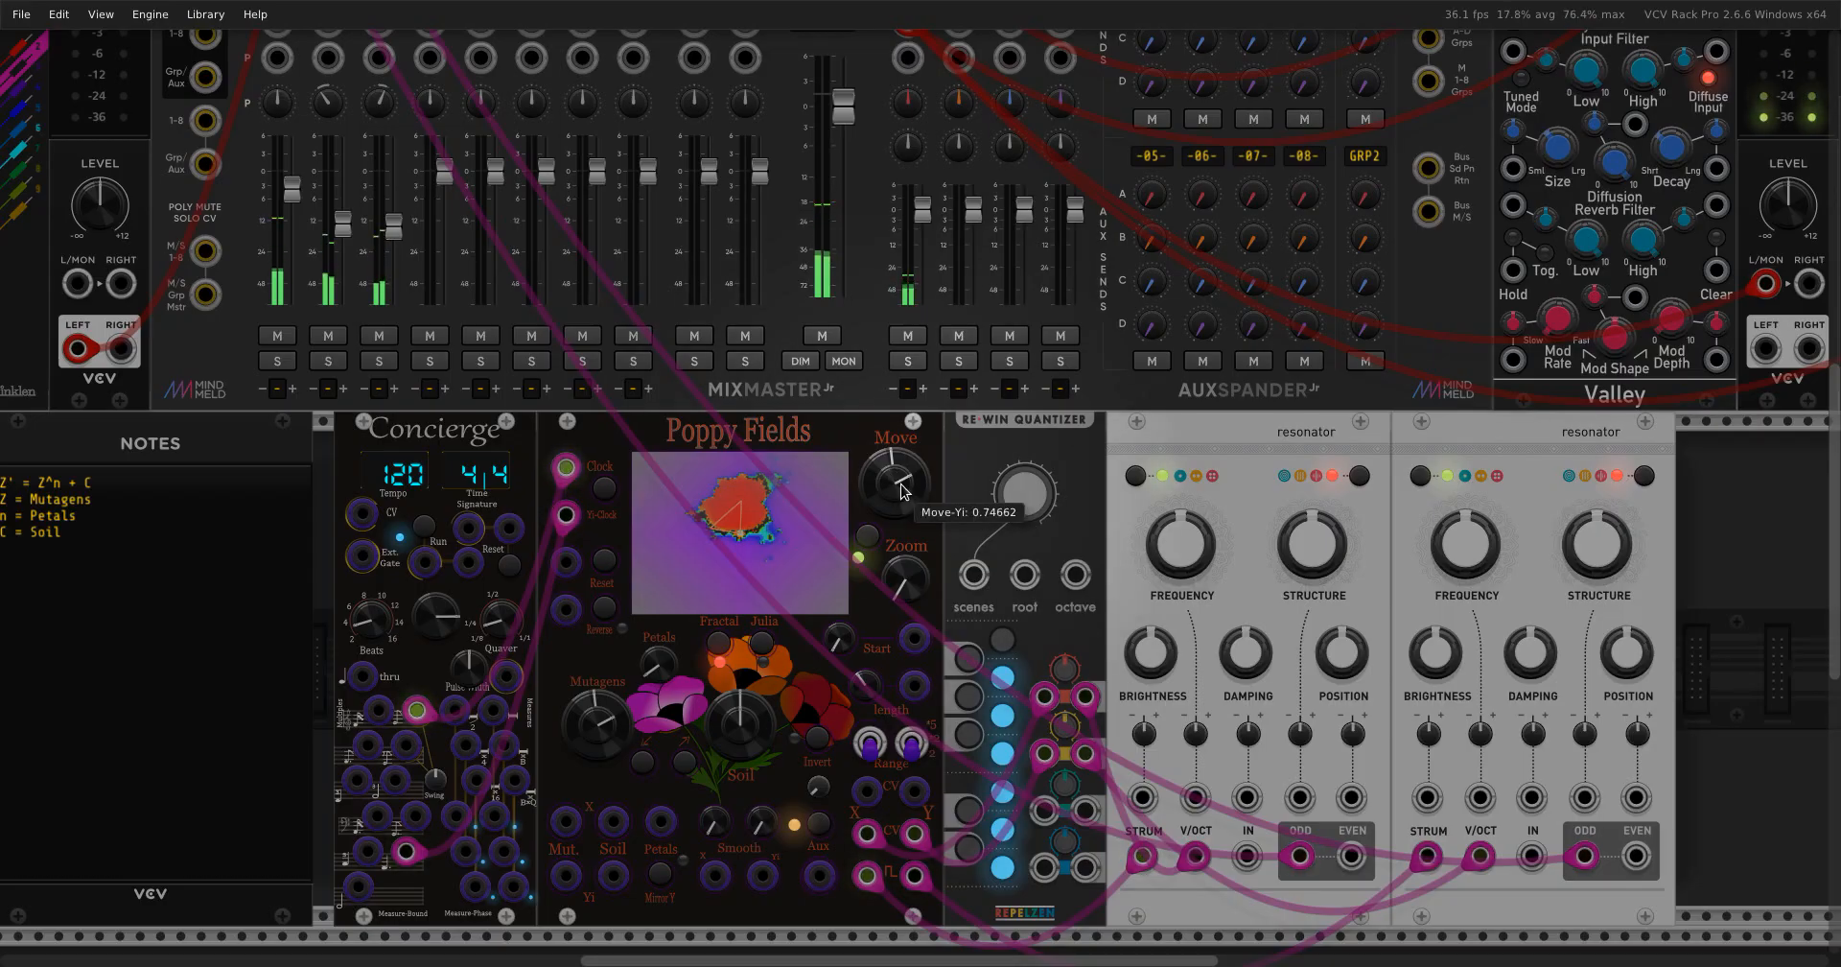
mouse_move(725, 716)
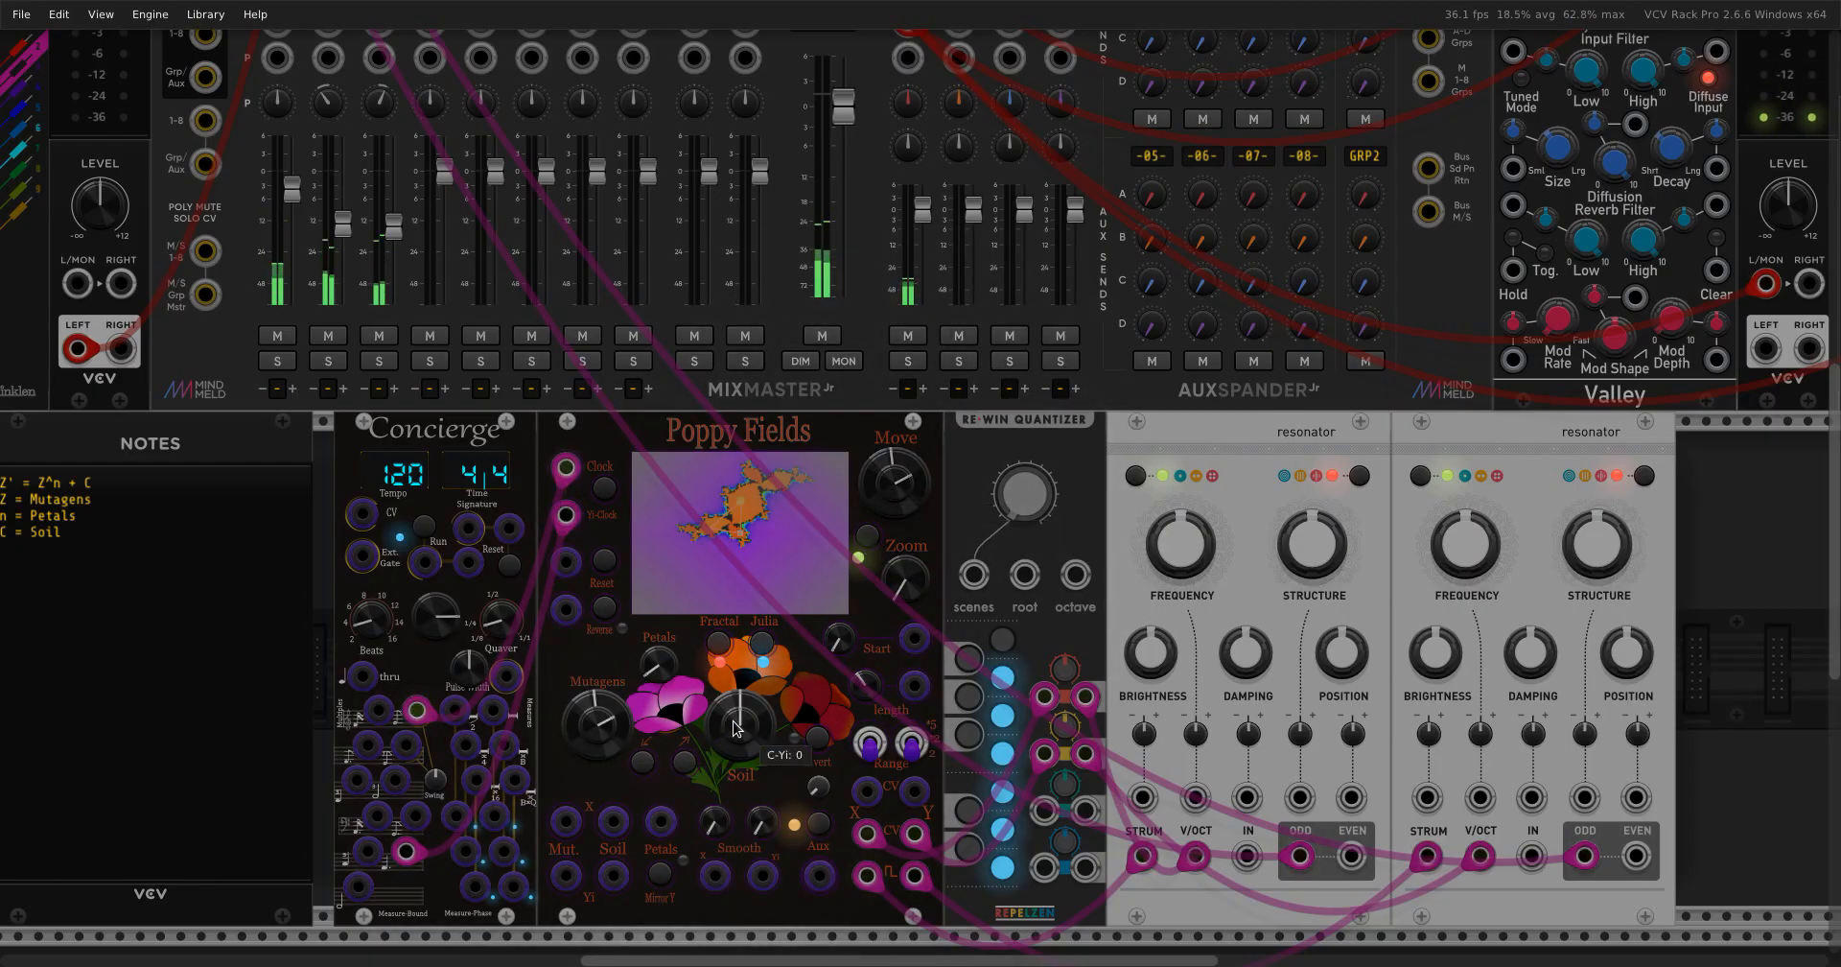
drag(735, 729, 735, 771)
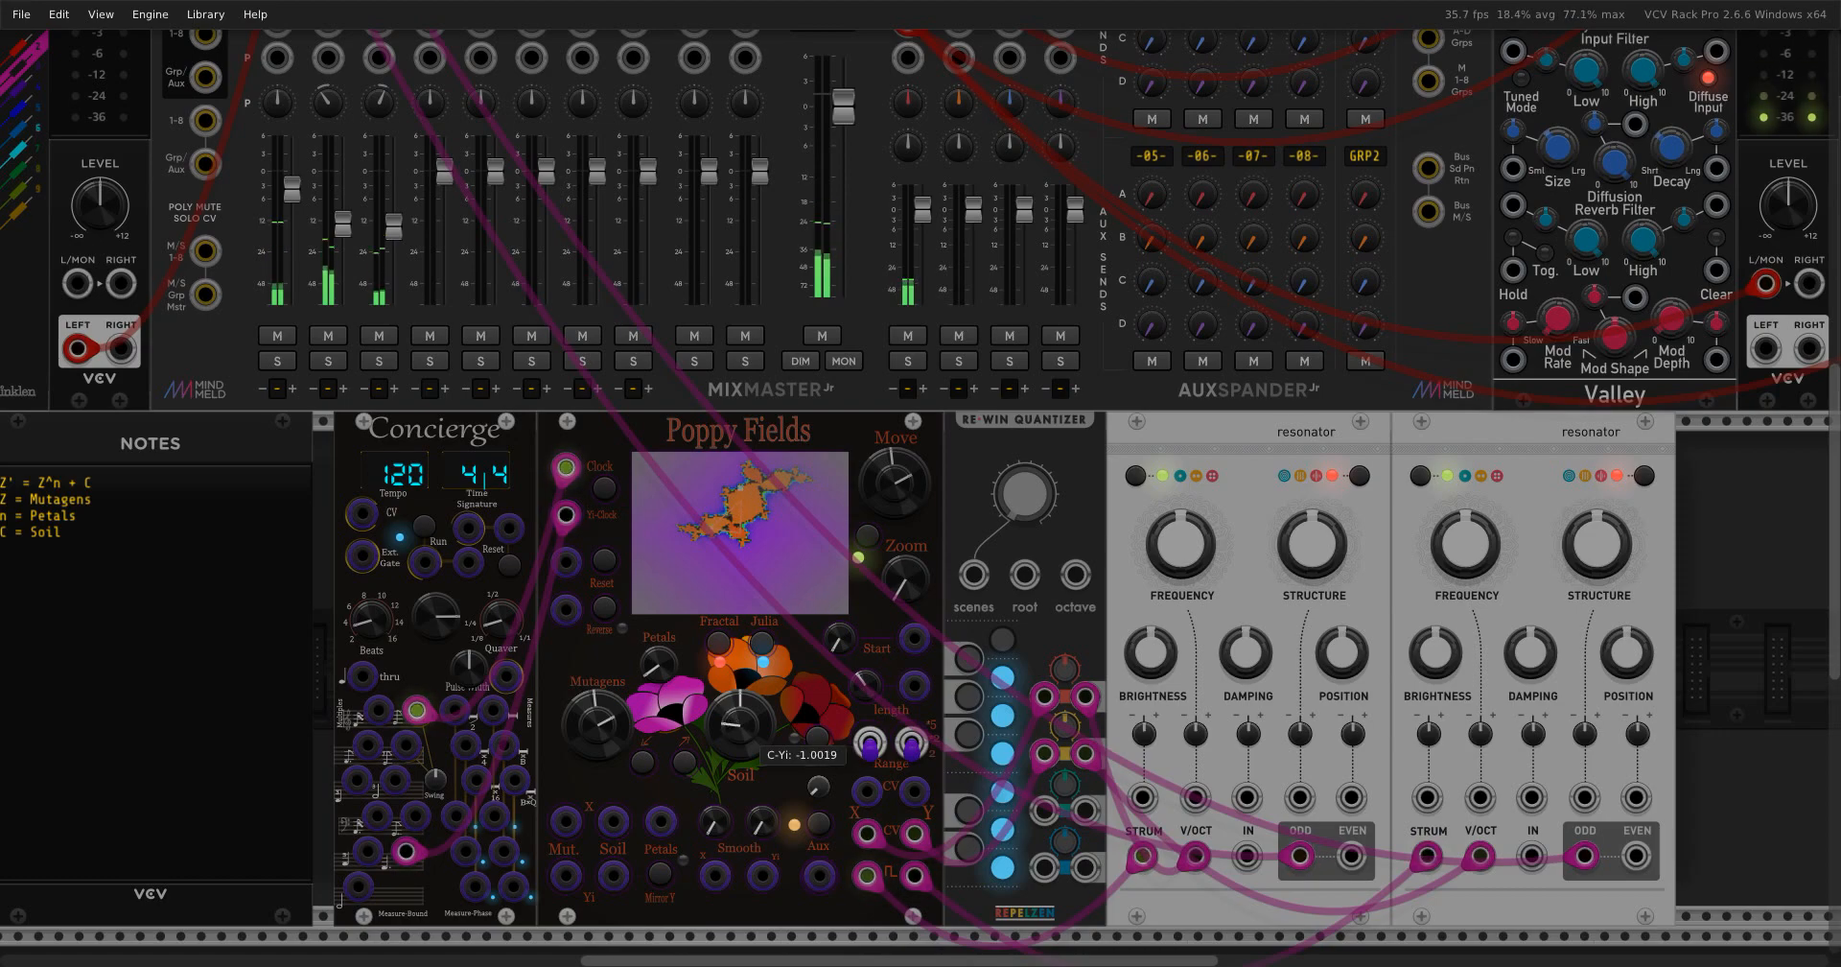
drag(724, 709, 724, 652)
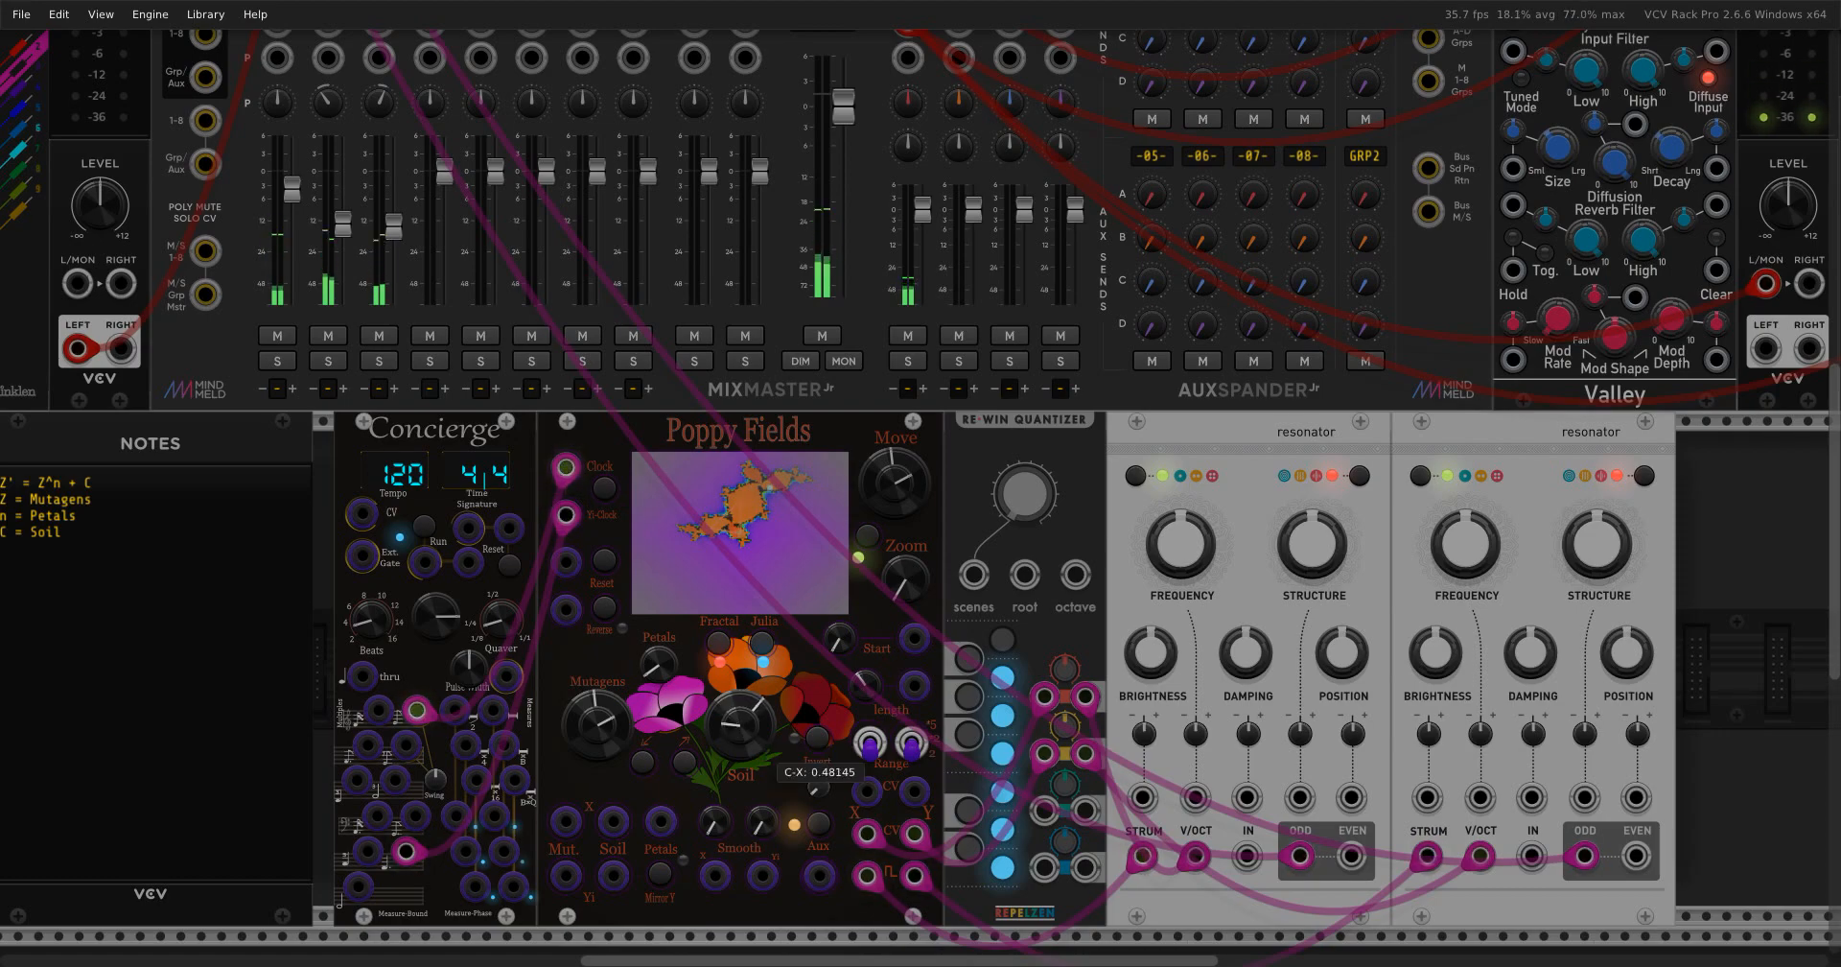
drag(724, 711, 735, 471)
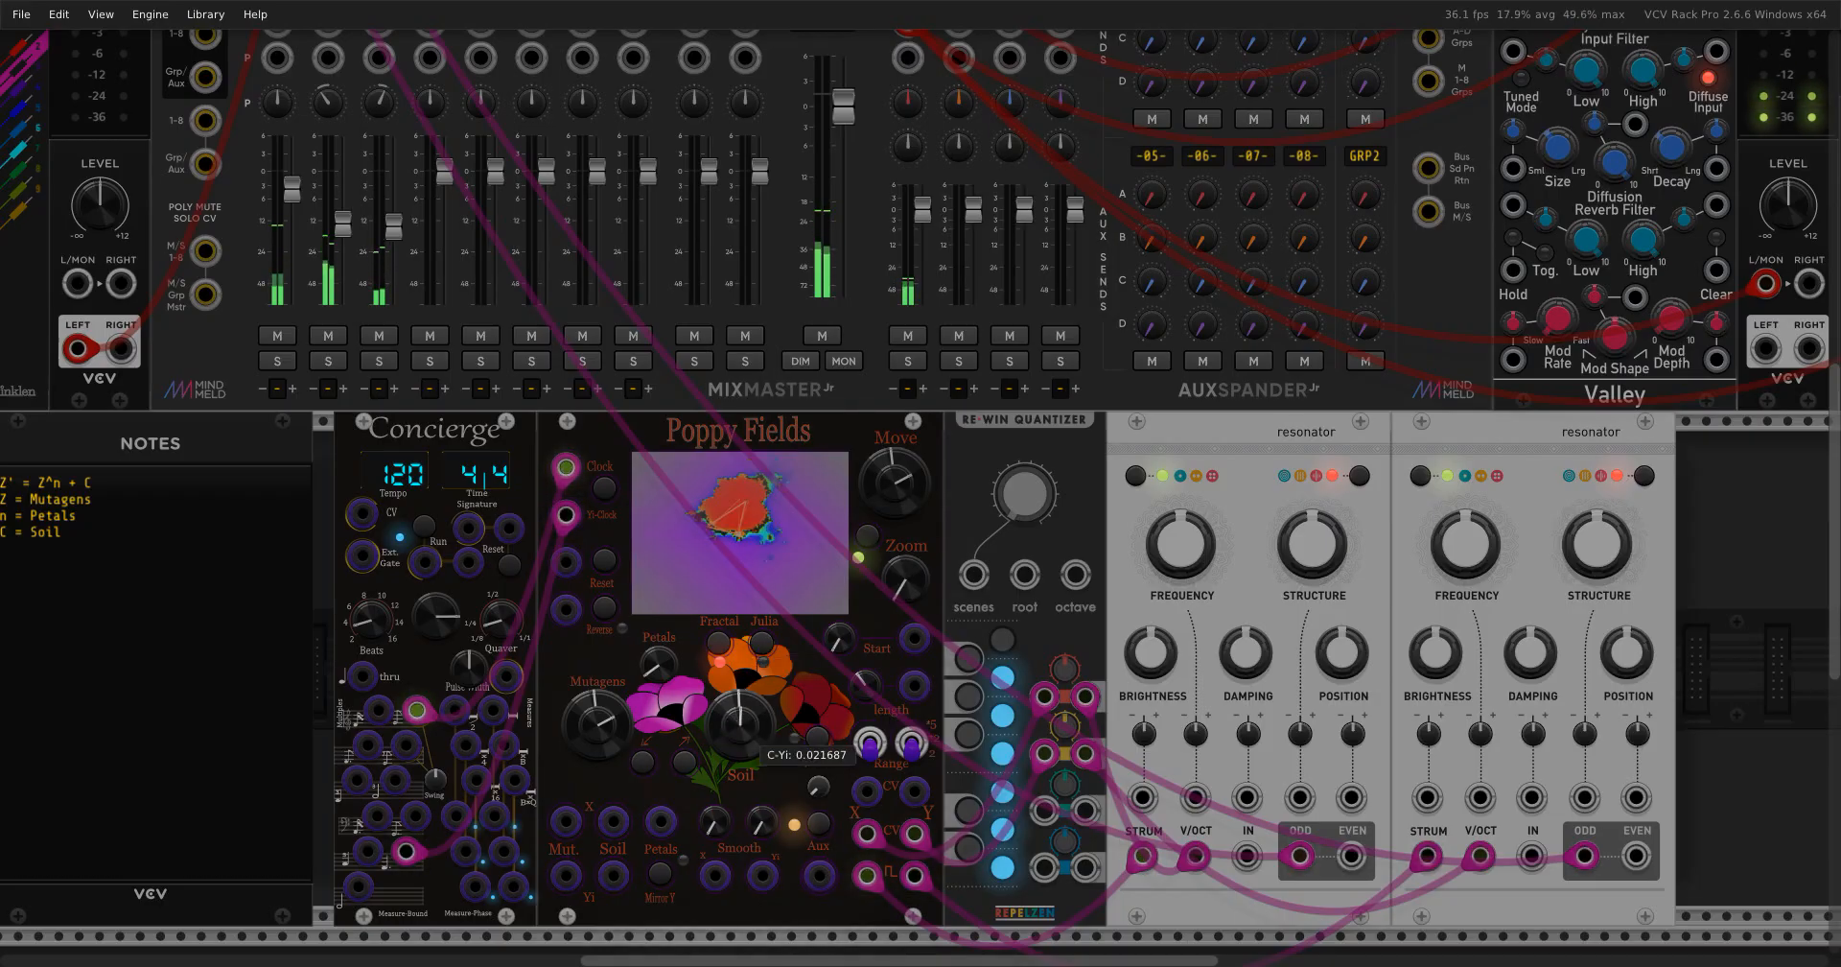
Adjust the Mutagens and Soil values to reshape the orbit on the recentred Julia set.
drag(734, 729, 724, 622)
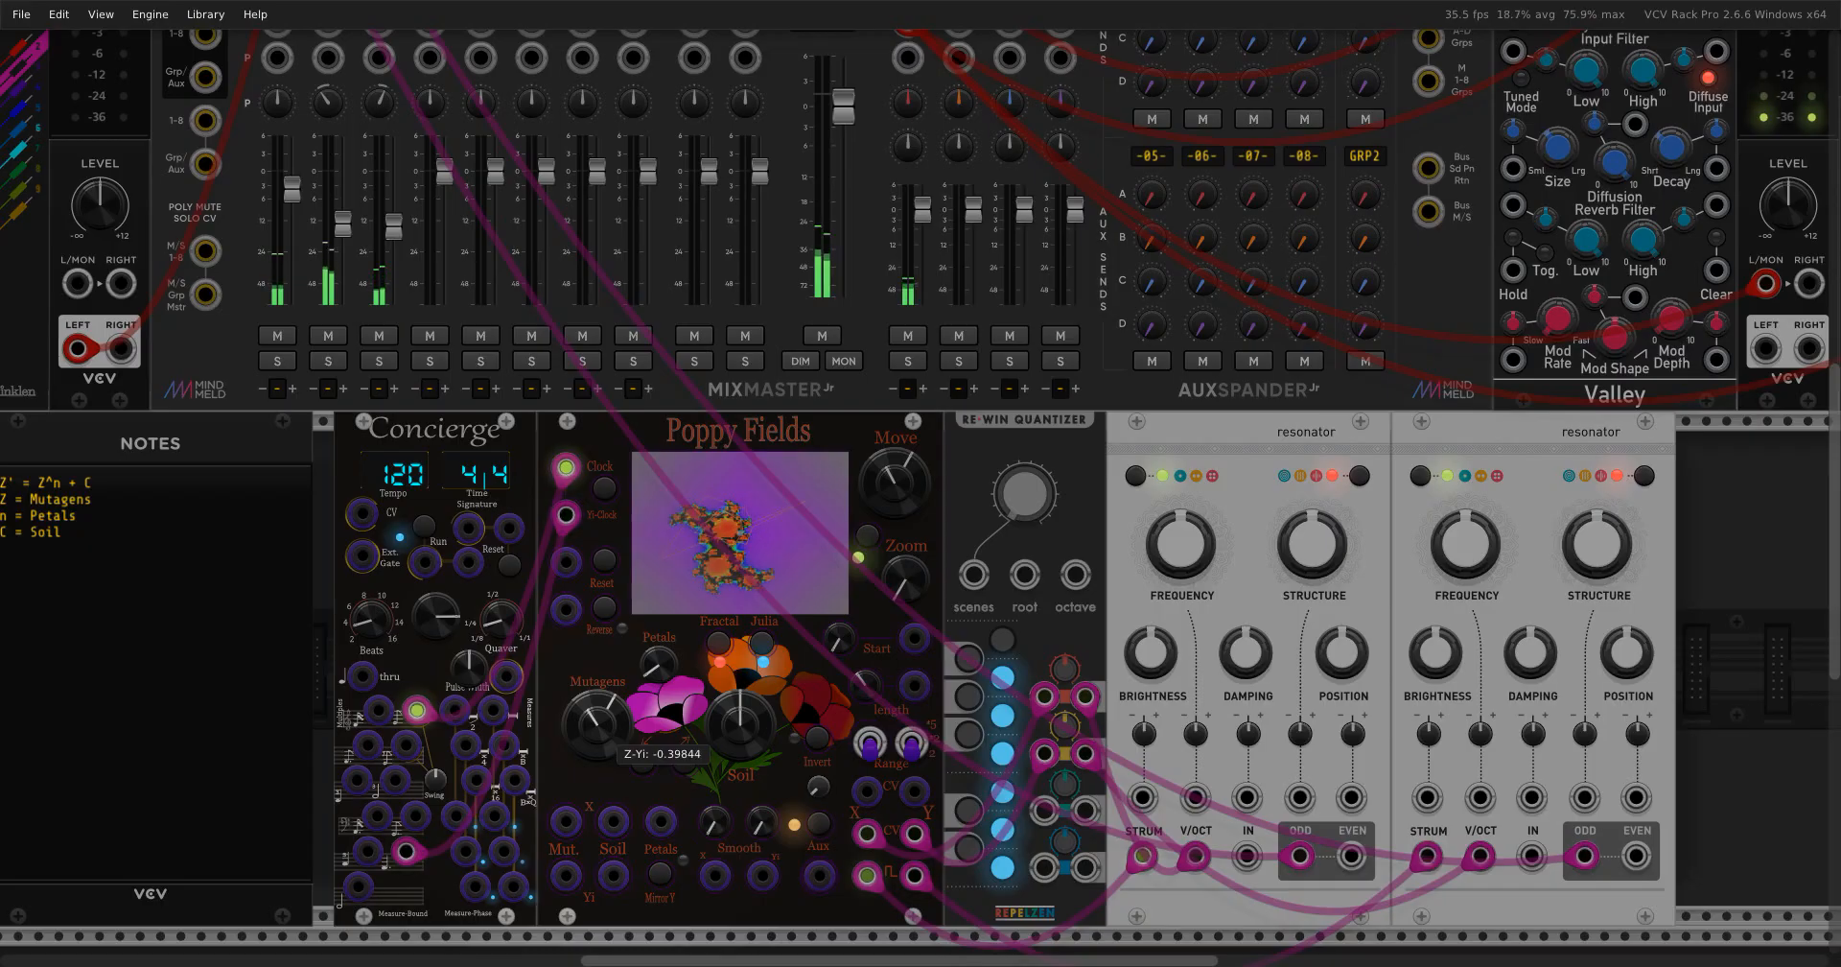
drag(595, 721, 595, 716)
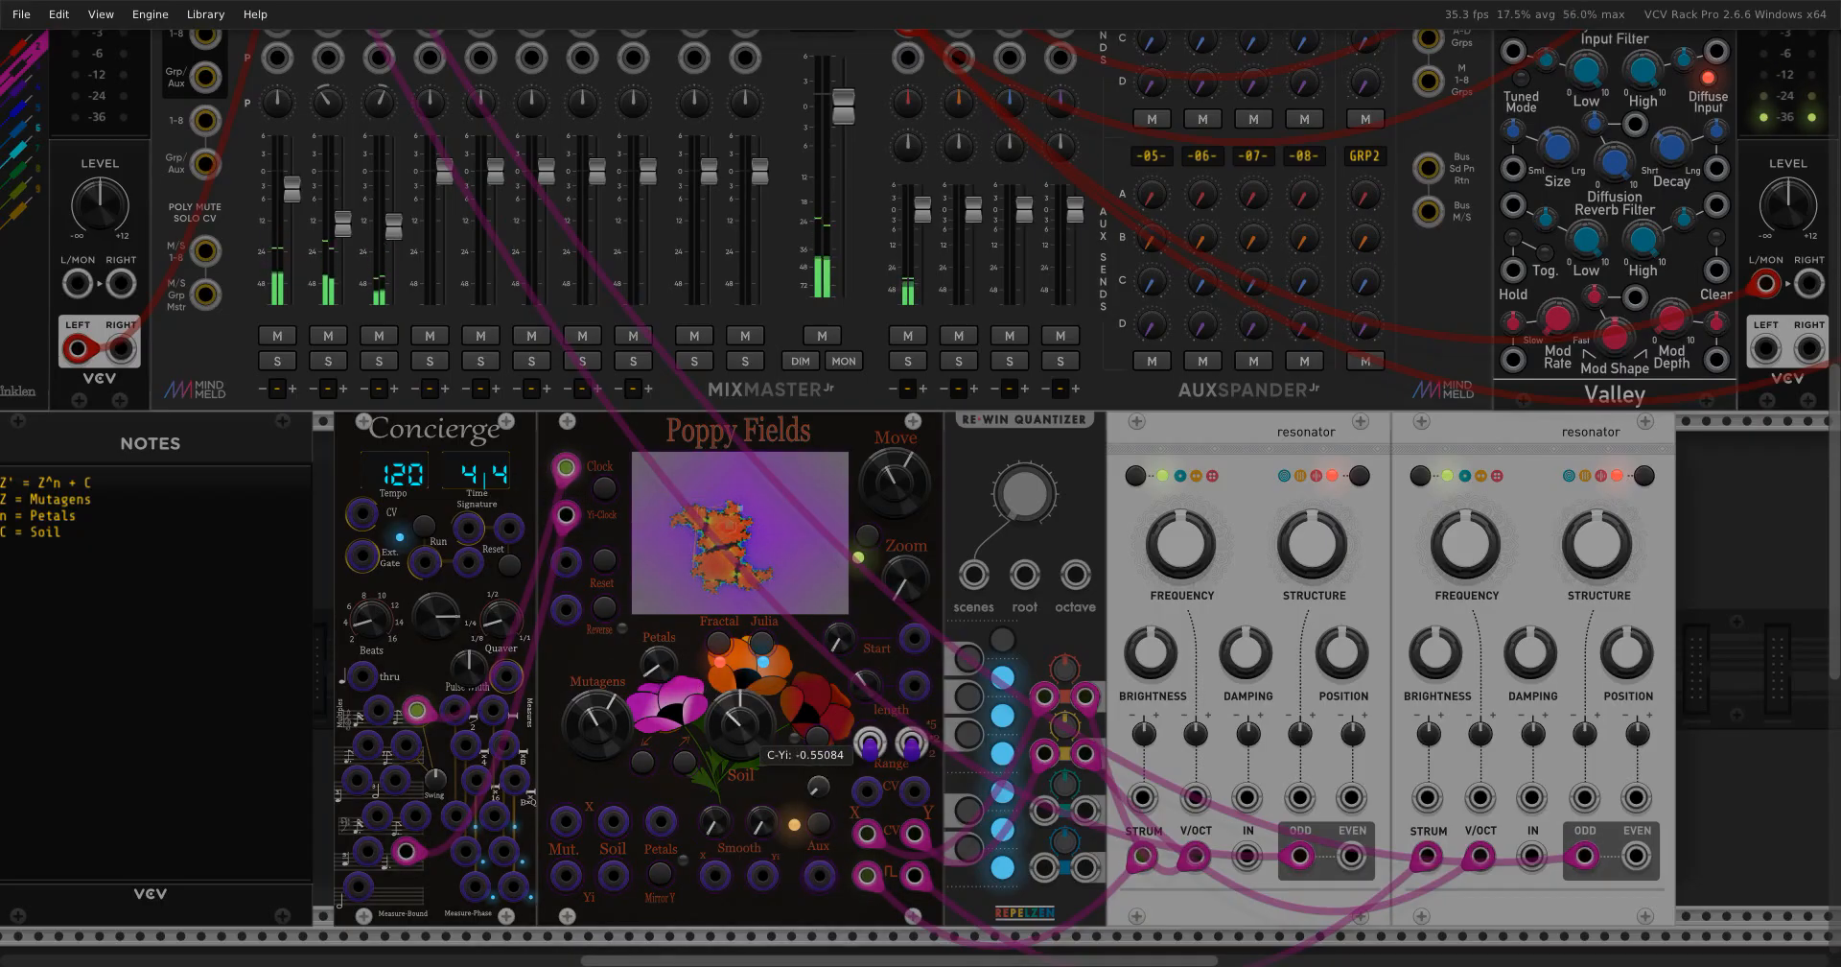
drag(721, 706, 738, 730)
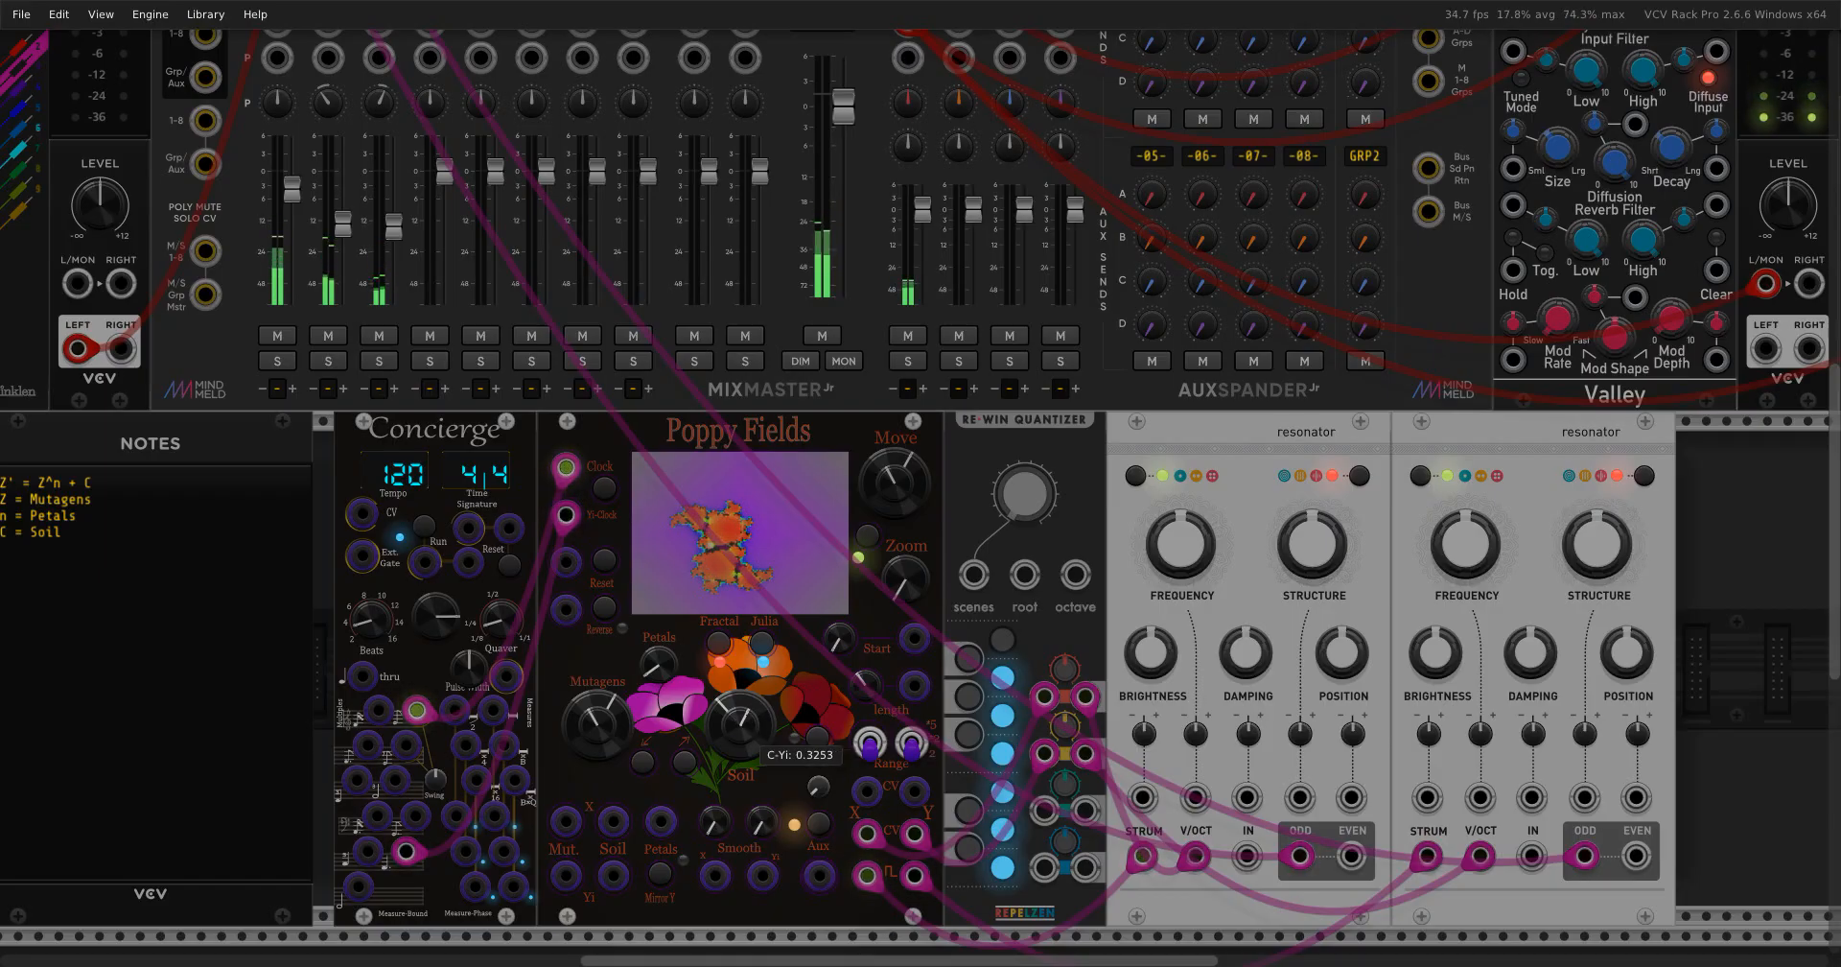
Cycle the display from orbit-only to MonoChrome while varying the Soil and Mutagens values.
click(867, 536)
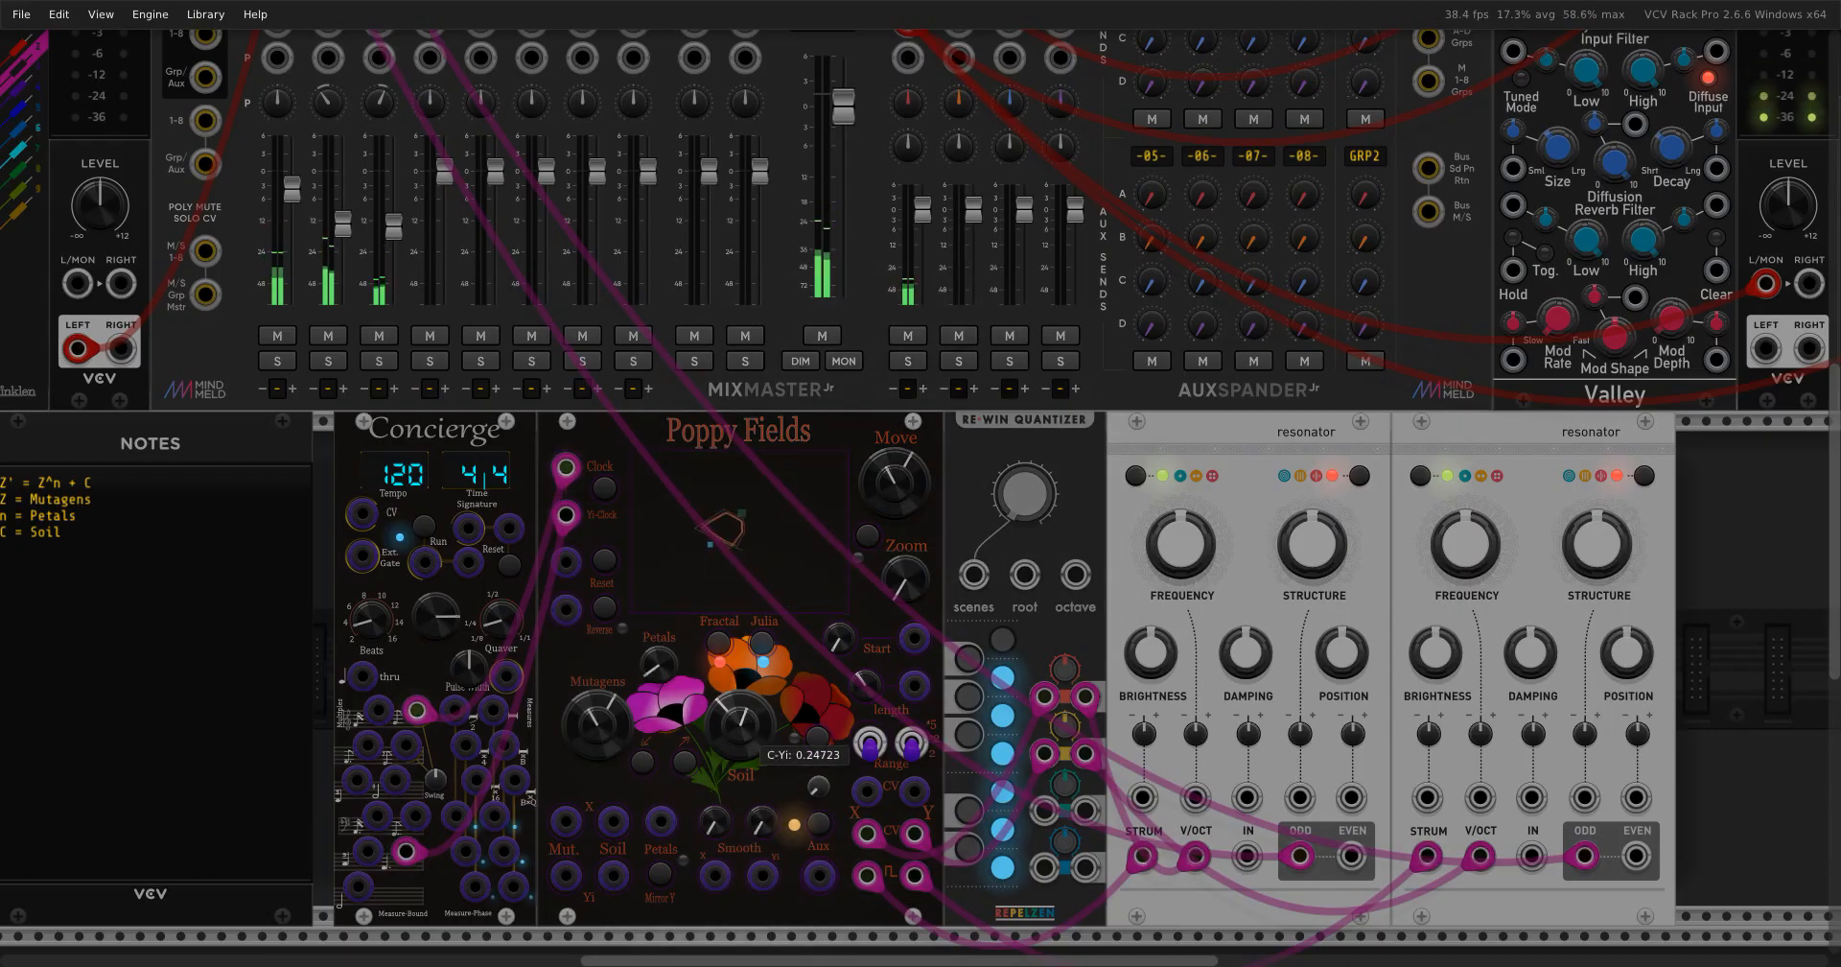
drag(738, 726, 734, 697)
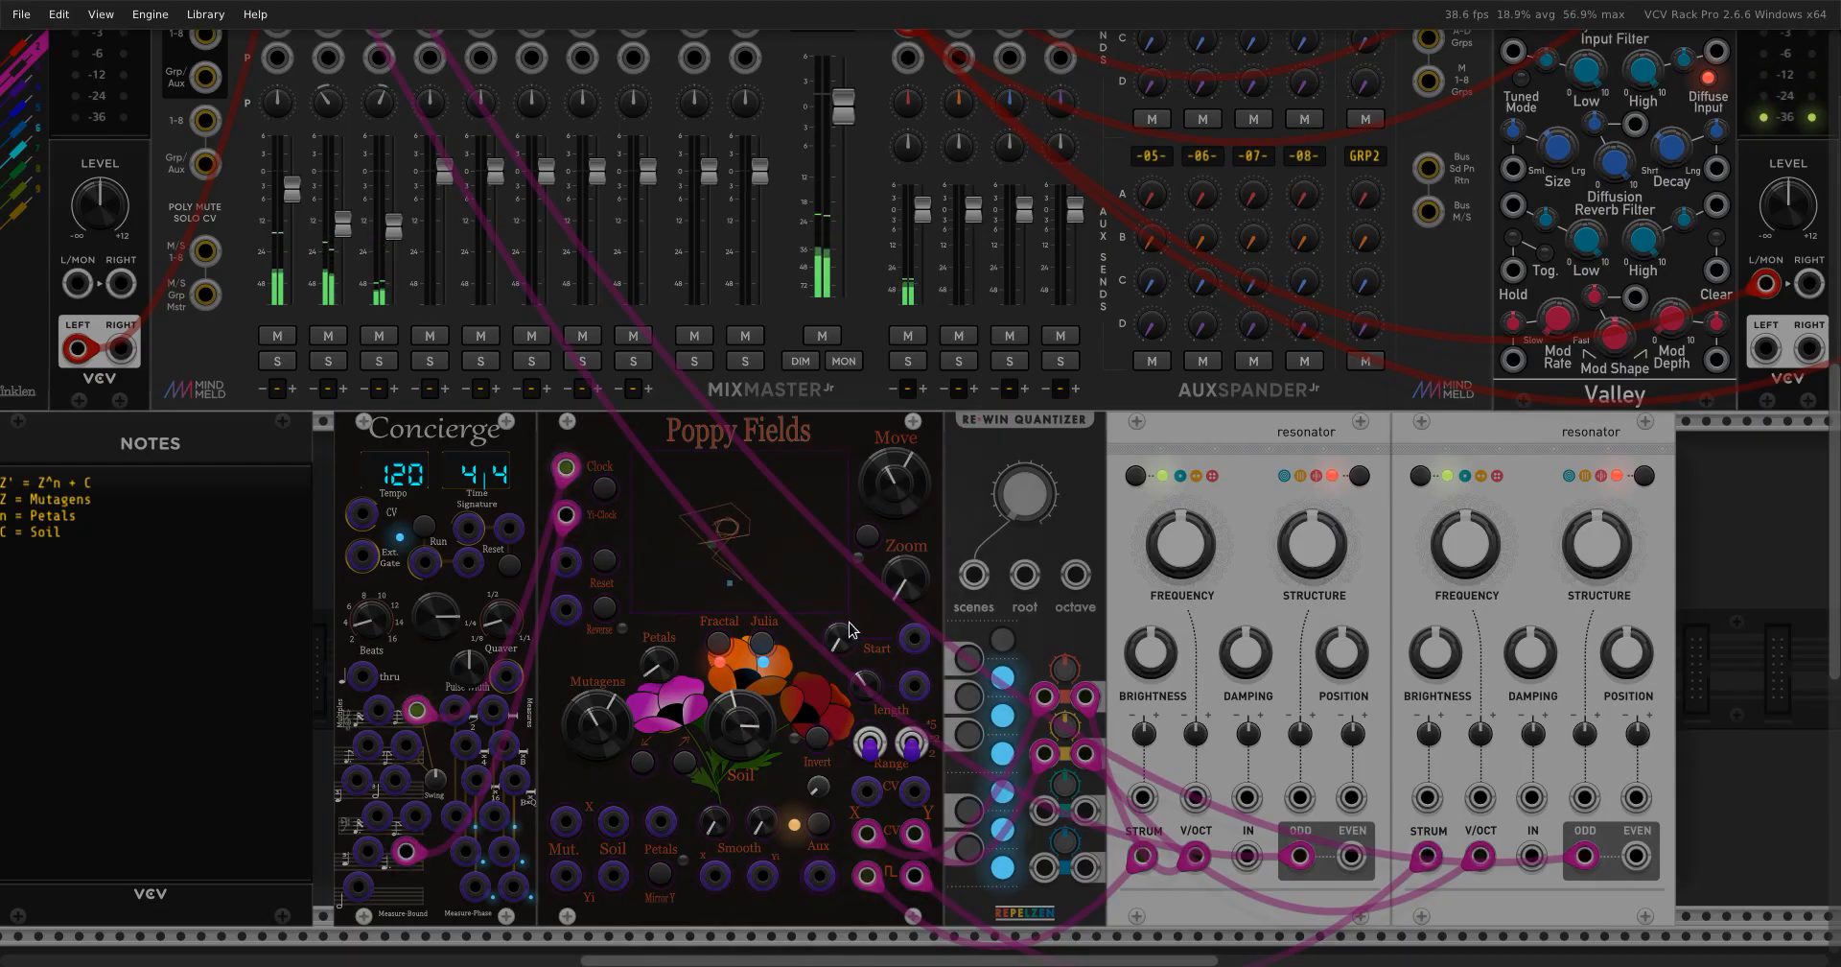
click(871, 542)
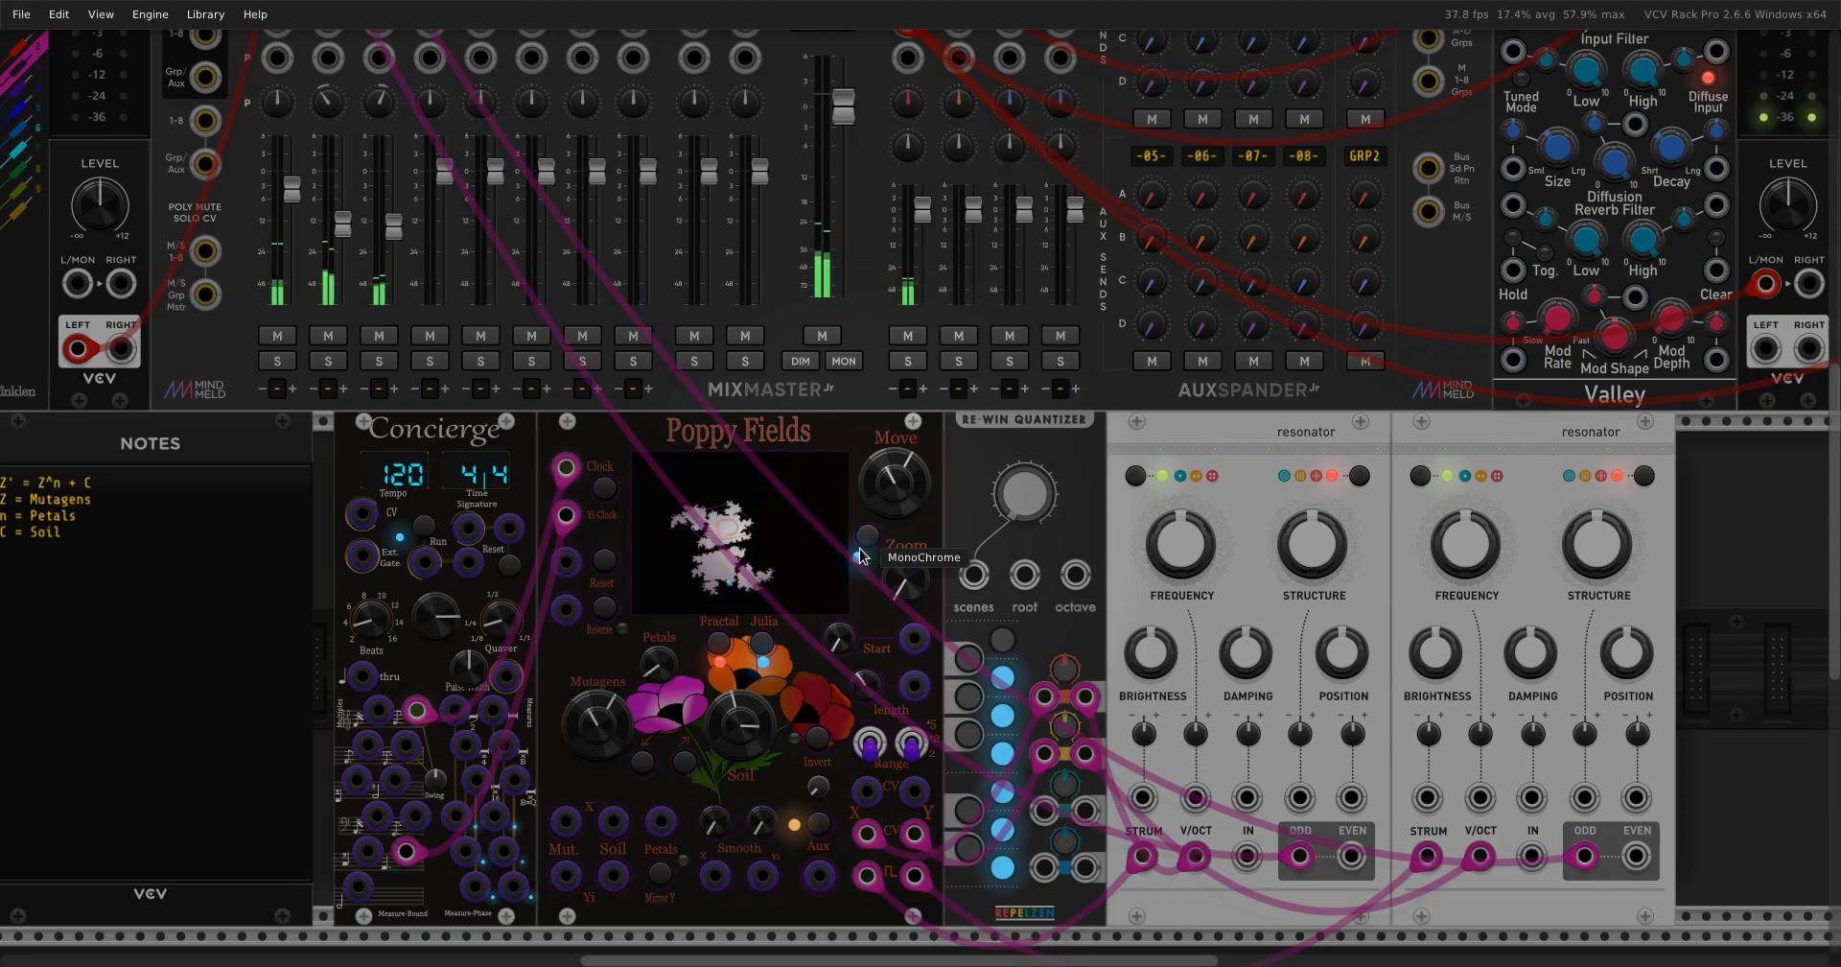
mouse_move(611, 724)
mouse_down()
mouse_move(611, 758)
mouse_move(610, 741)
mouse_up()
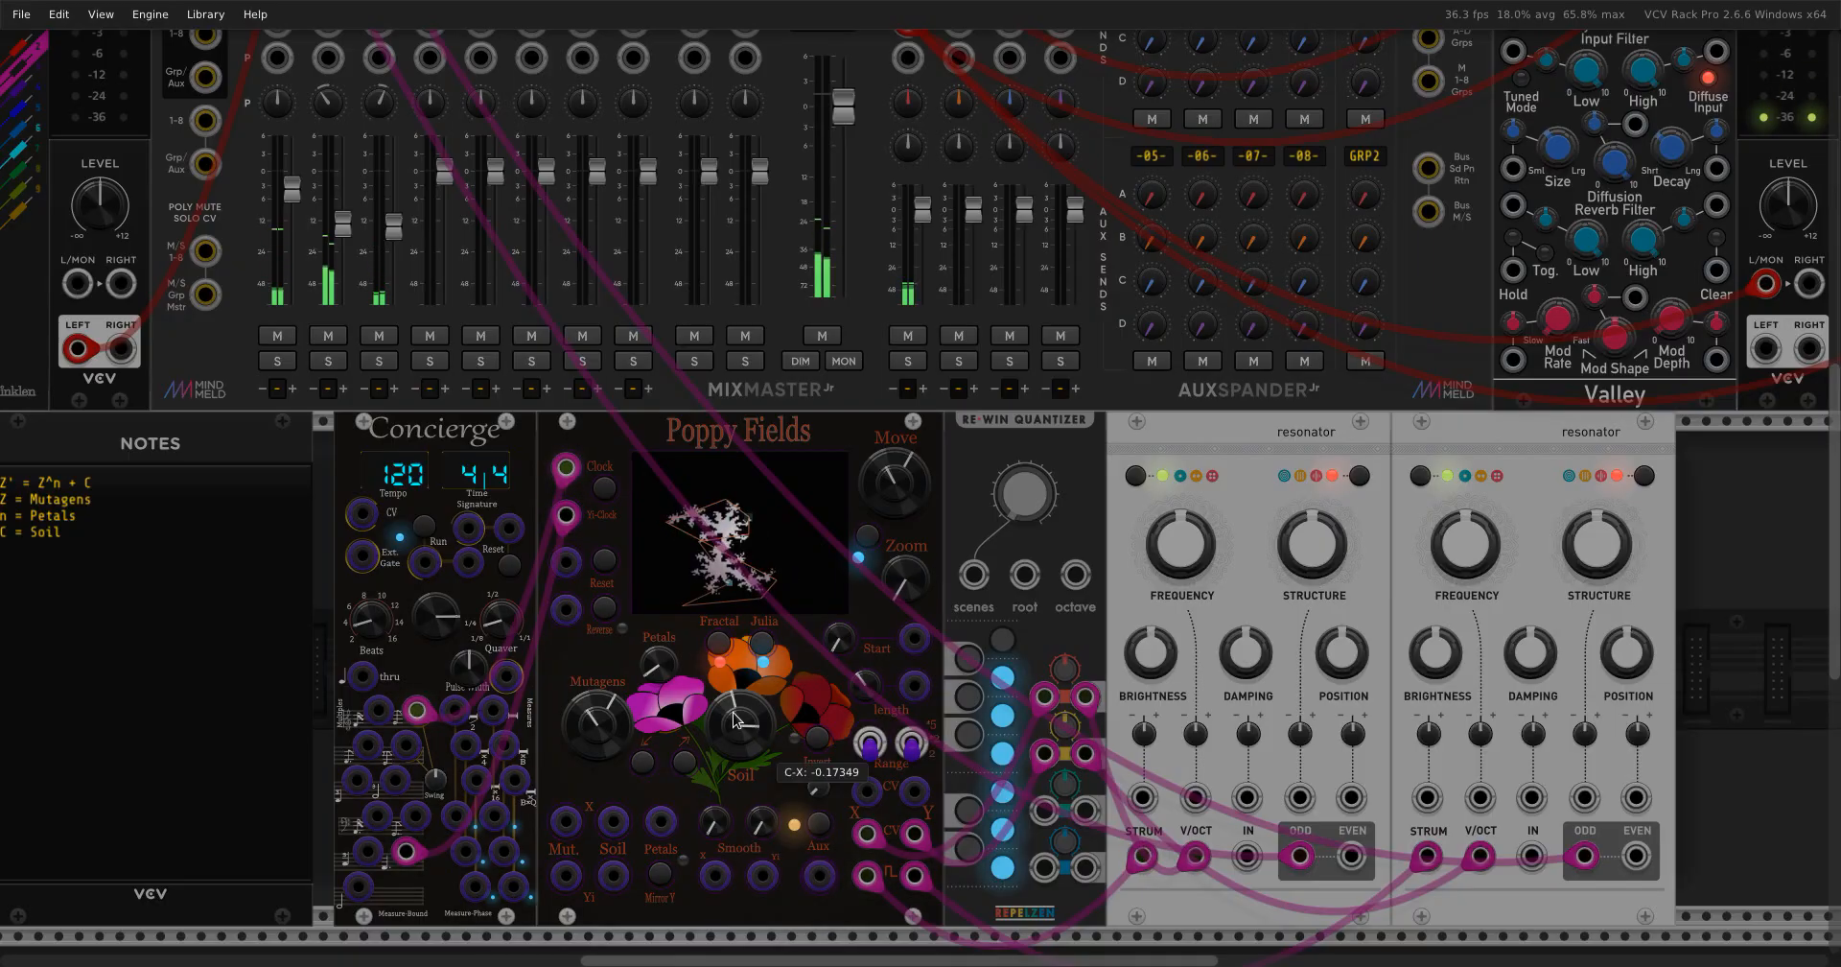
drag(734, 720, 734, 740)
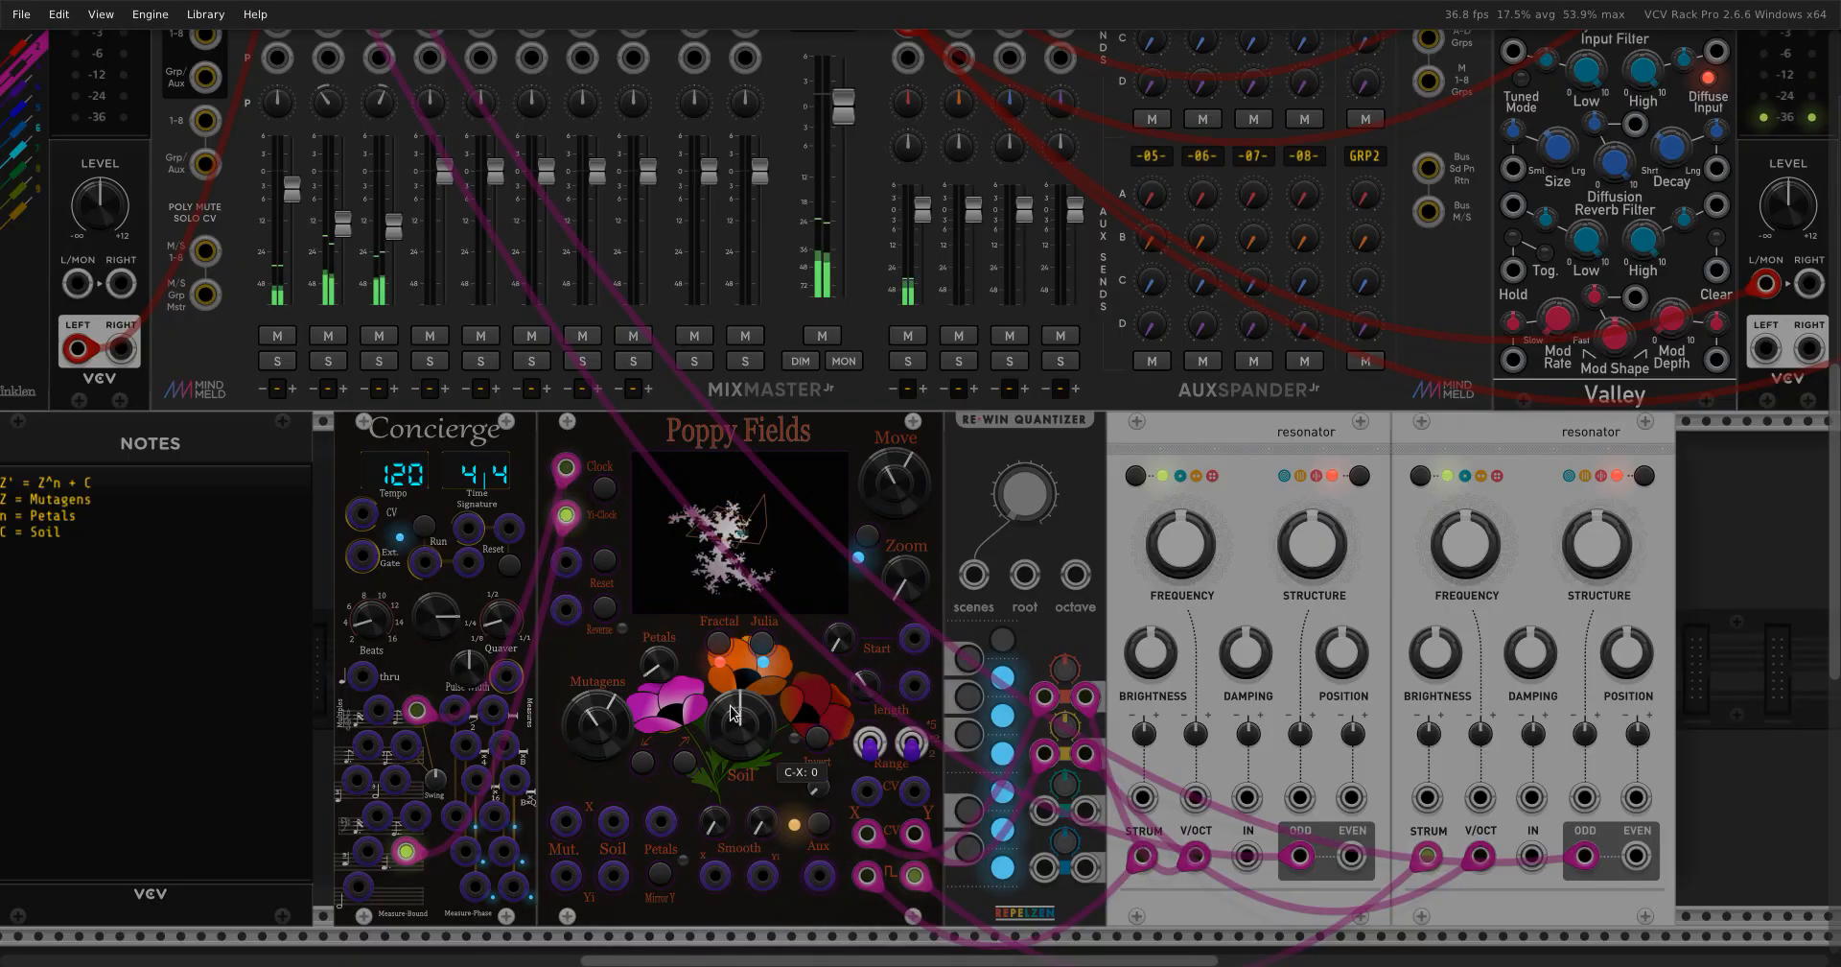
Reset both Mutagens values and the Move position to their defaults and return the fractal display to full colour.
double_click(587, 741)
double_click(604, 705)
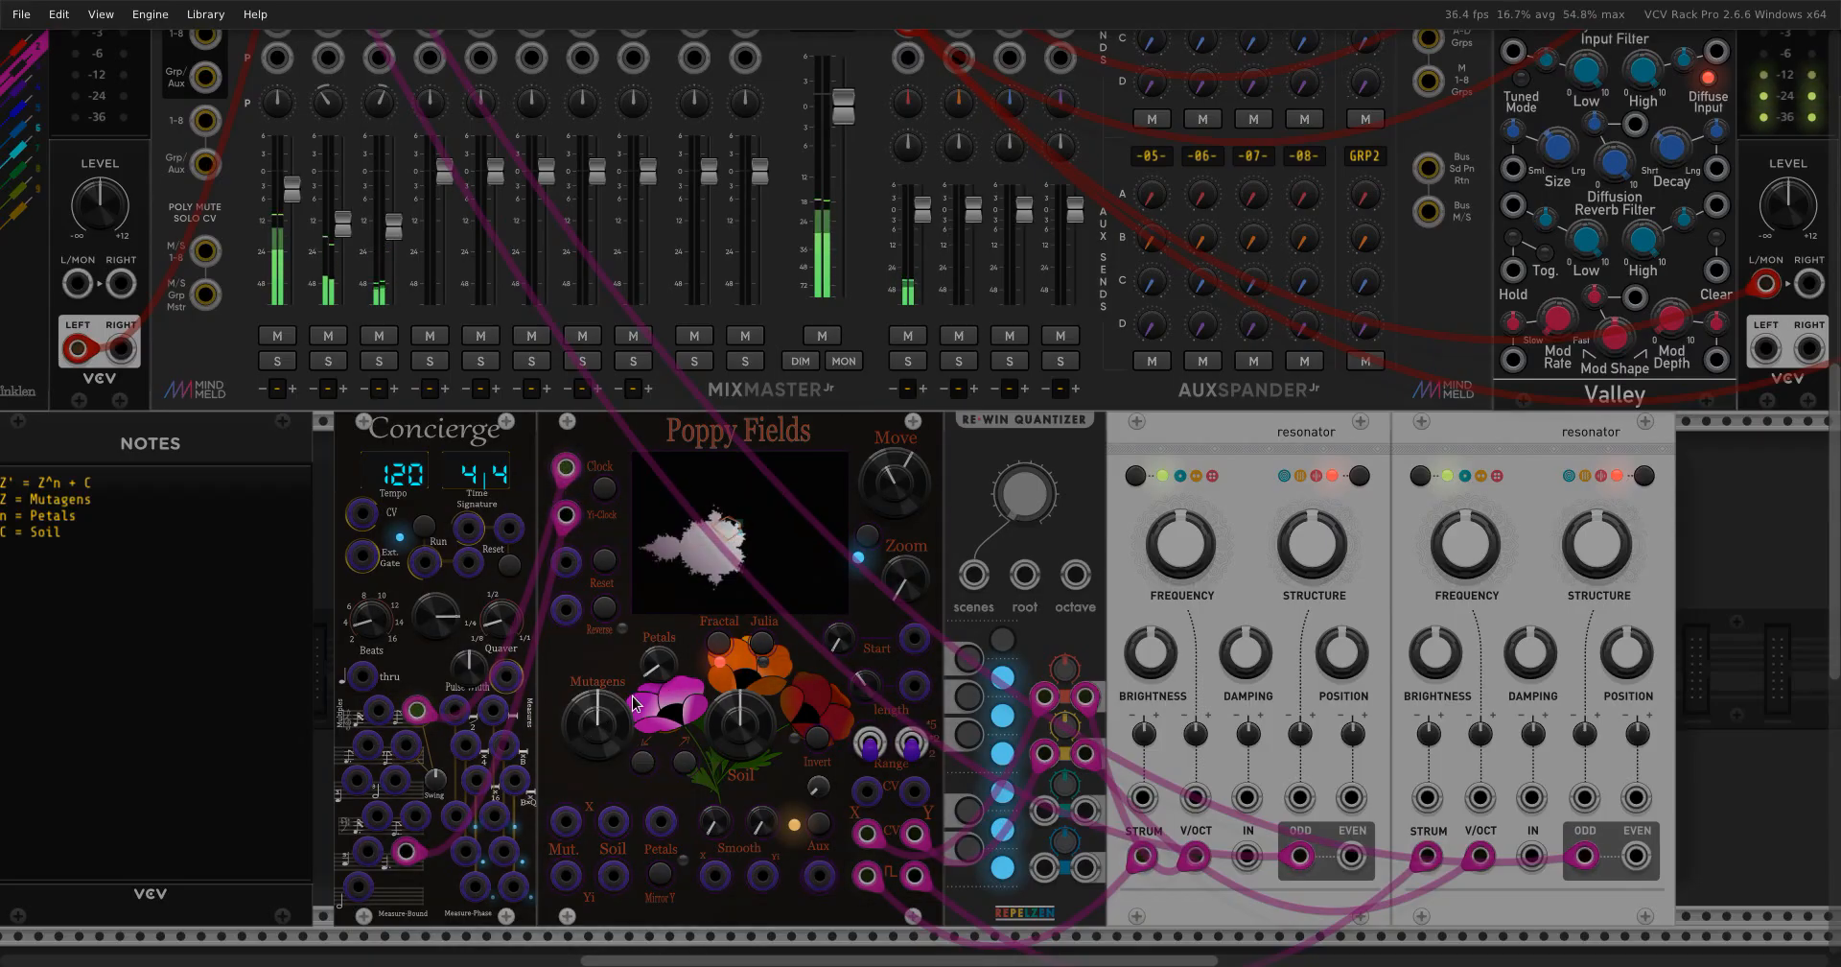
double_click(895, 480)
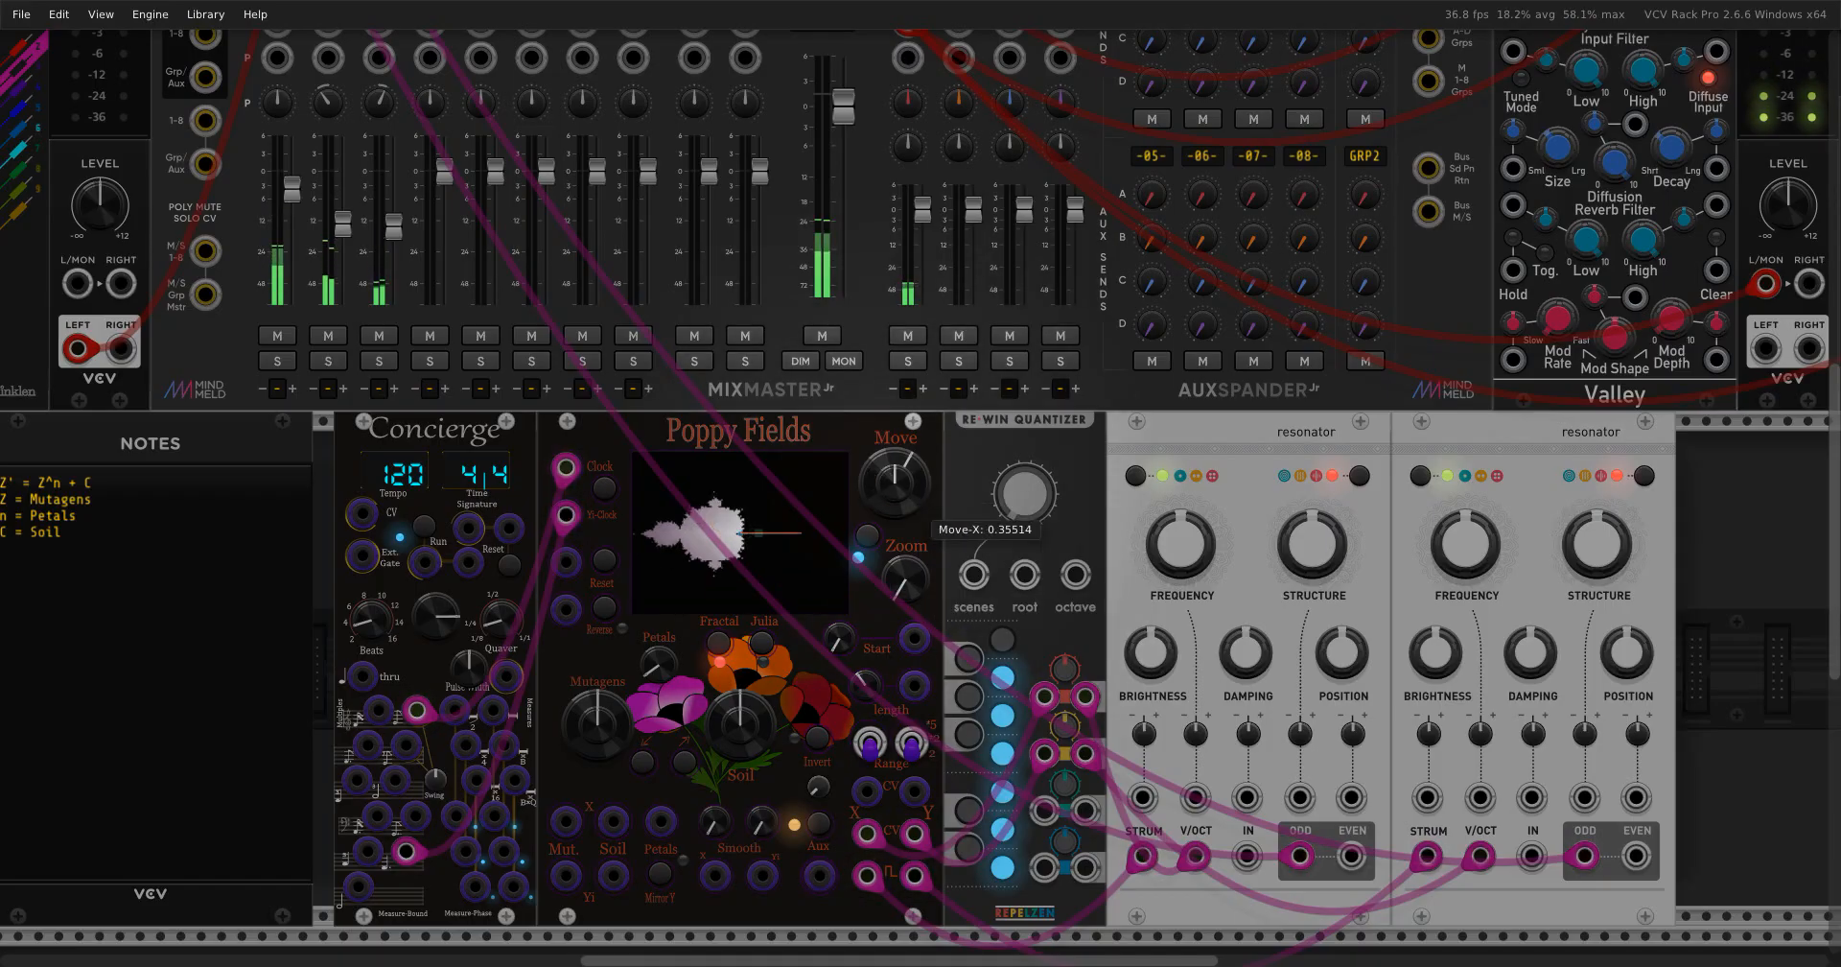
click(866, 537)
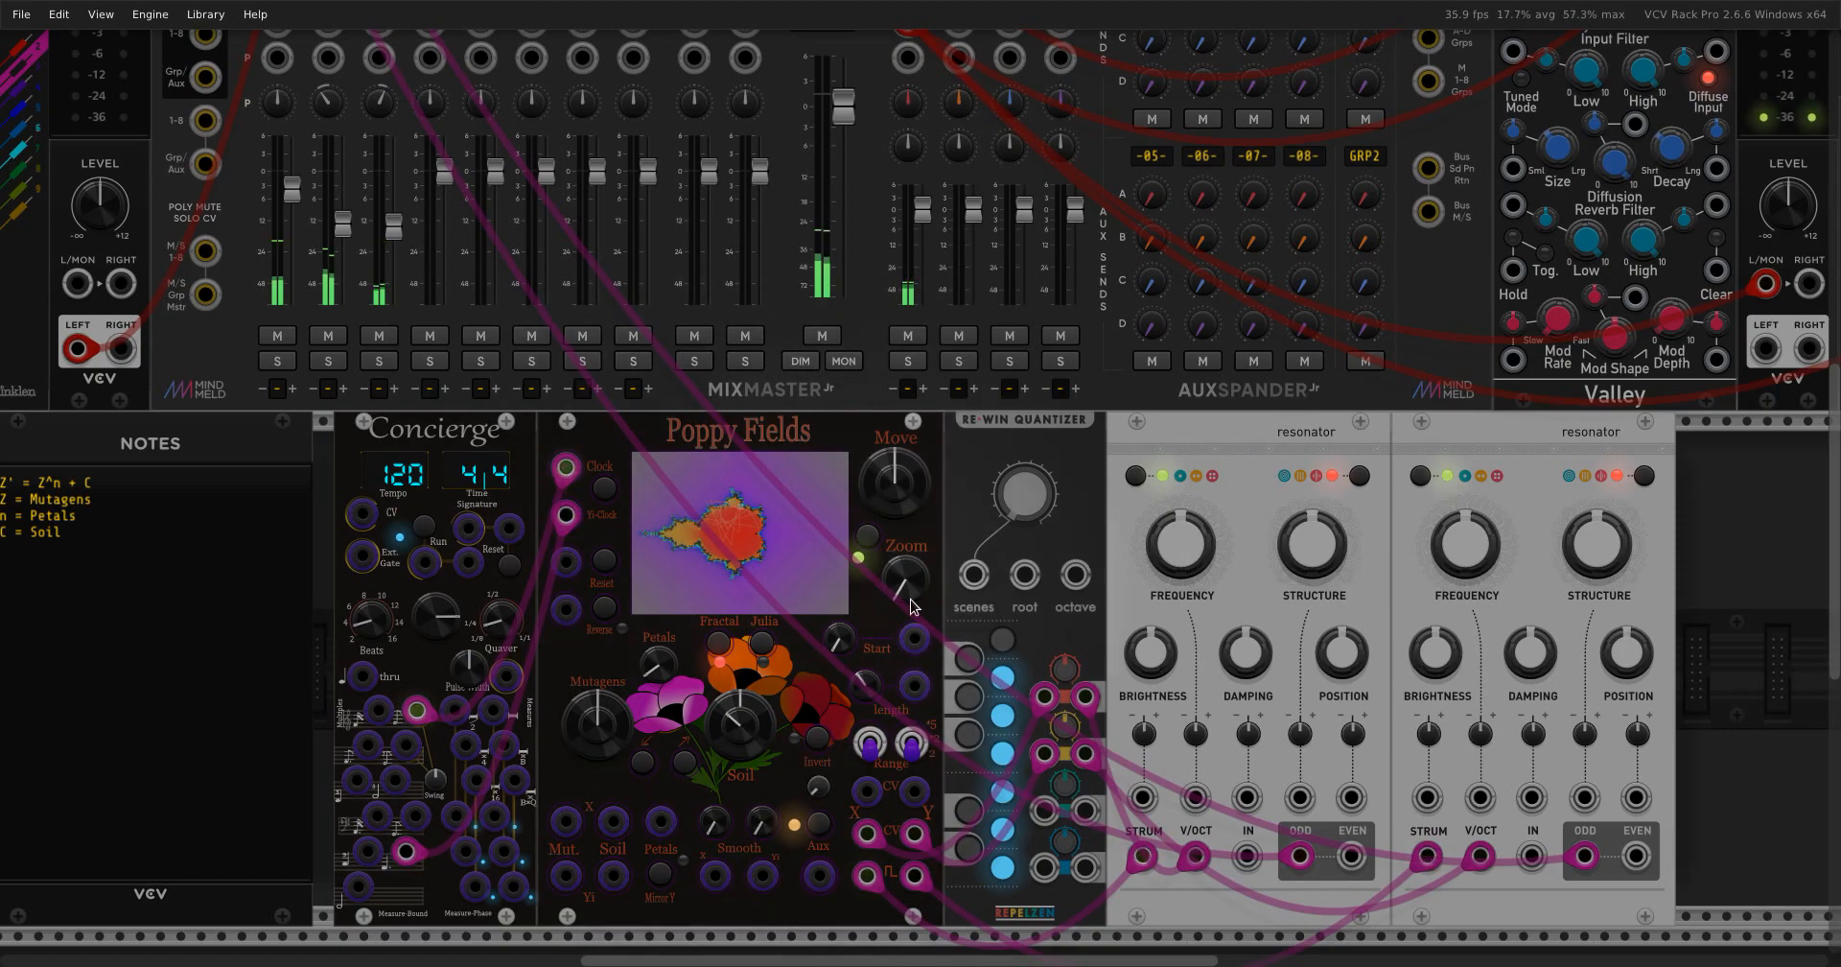
Switch to the next fractal type, explore its detail with Move and Zoom at 5.2, and restore the default view at Zoom 1.
click(715, 645)
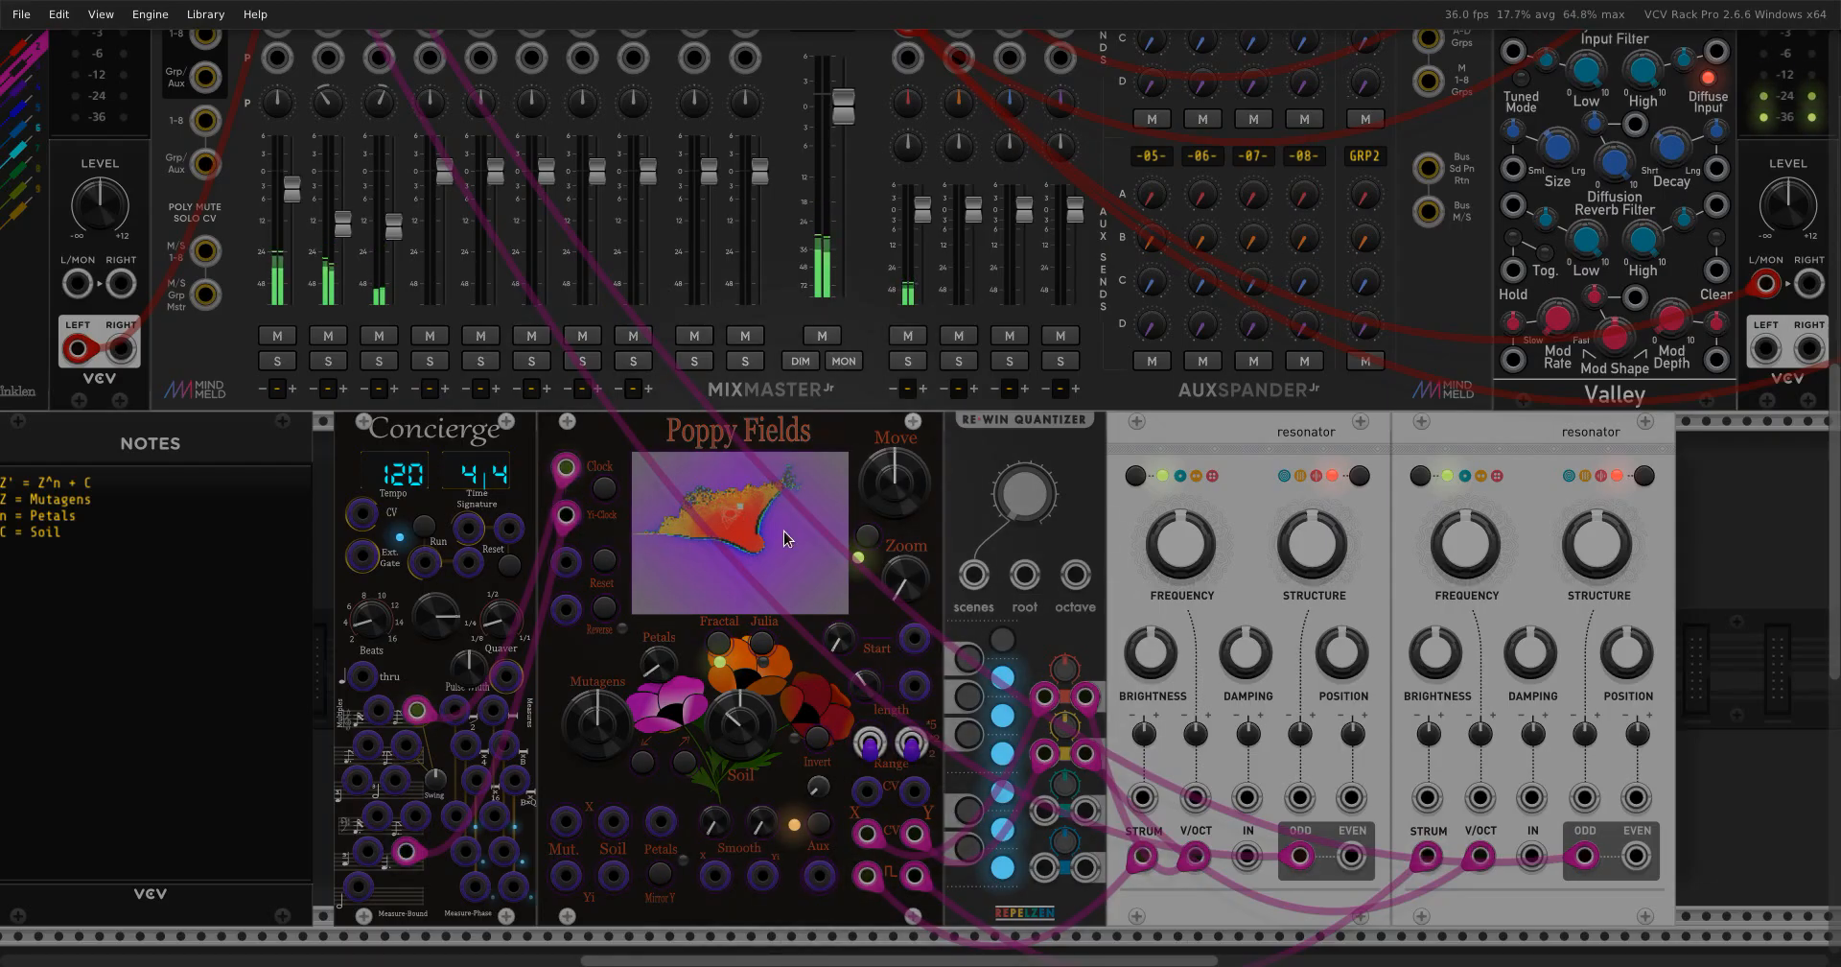
drag(874, 469, 874, 761)
drag(910, 556, 910, 412)
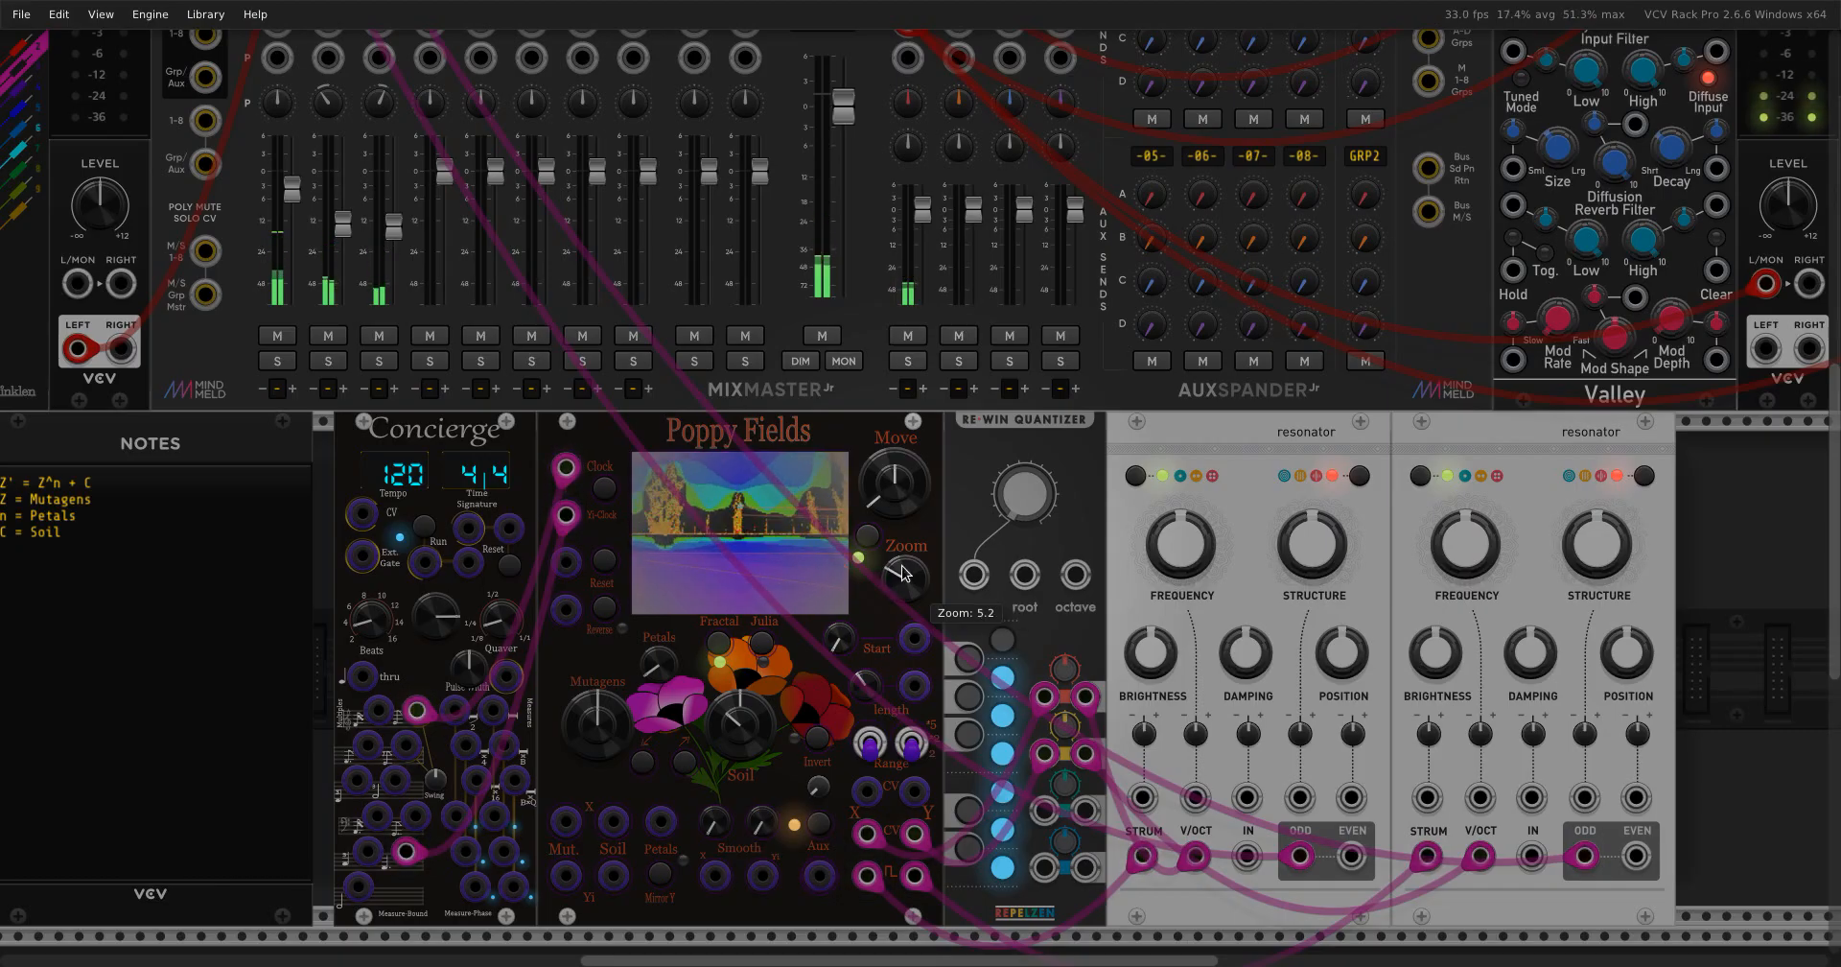
mouse_move(894, 479)
mouse_down()
mouse_move(894, 461)
mouse_move(881, 481)
mouse_up()
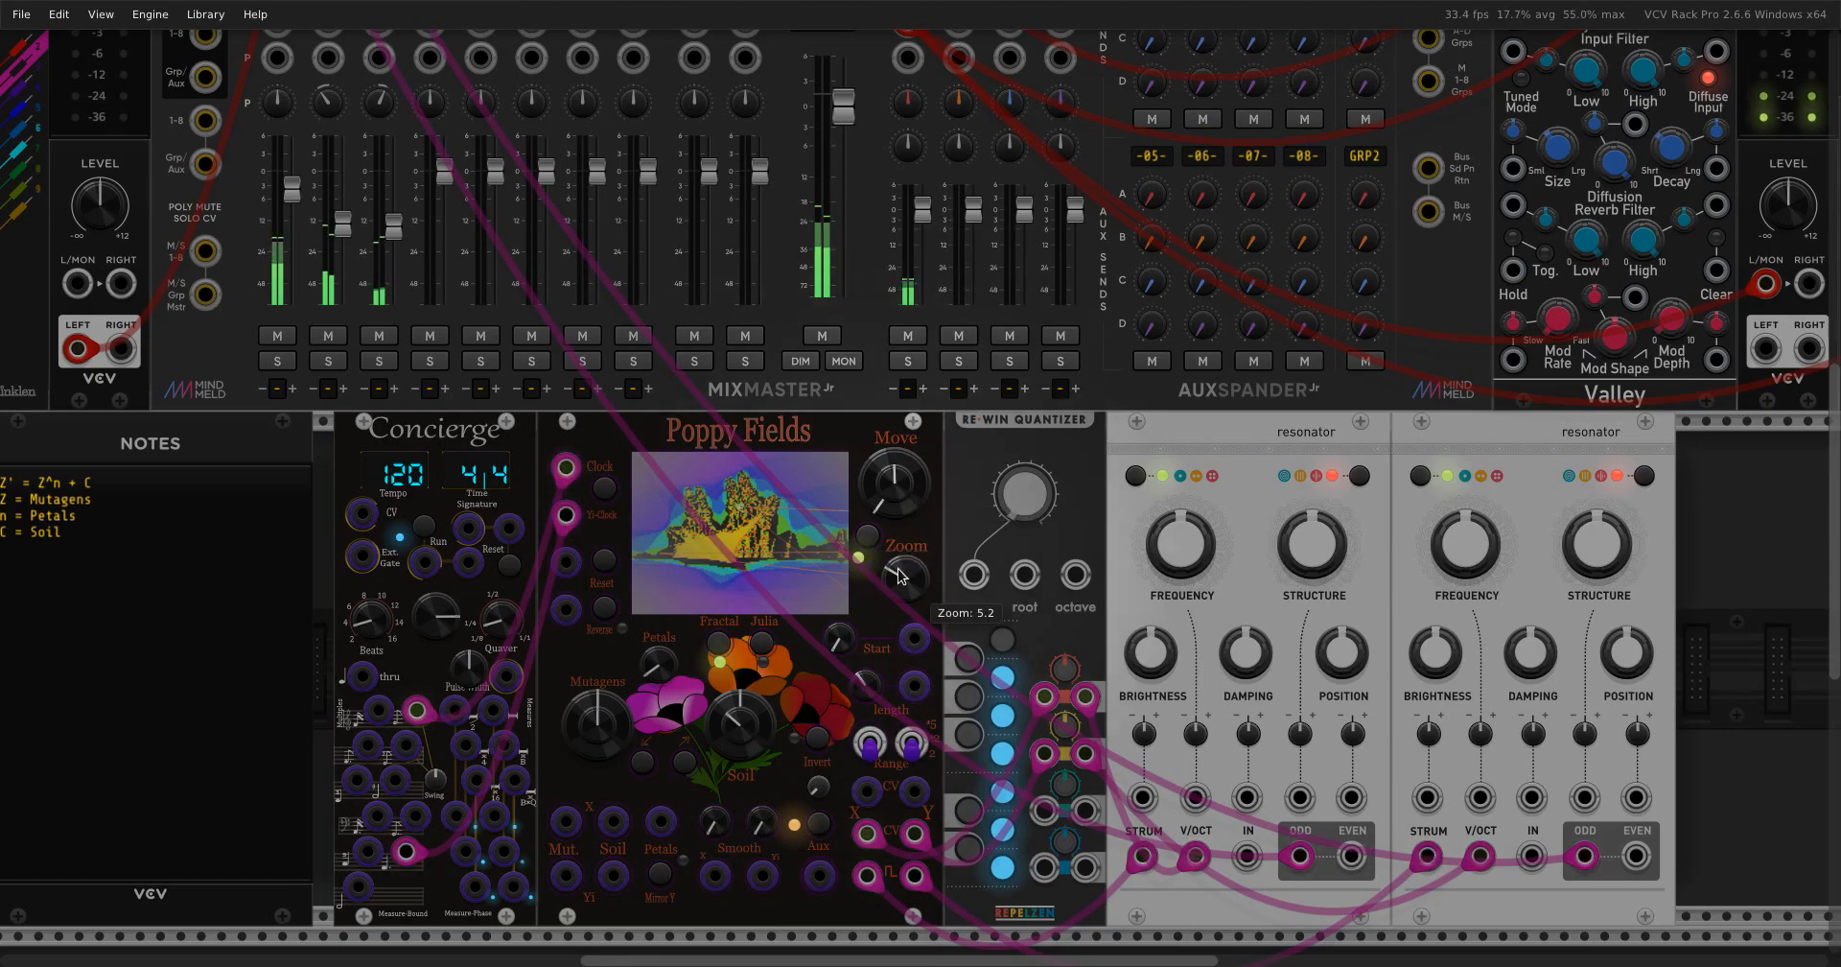
drag(903, 578, 902, 619)
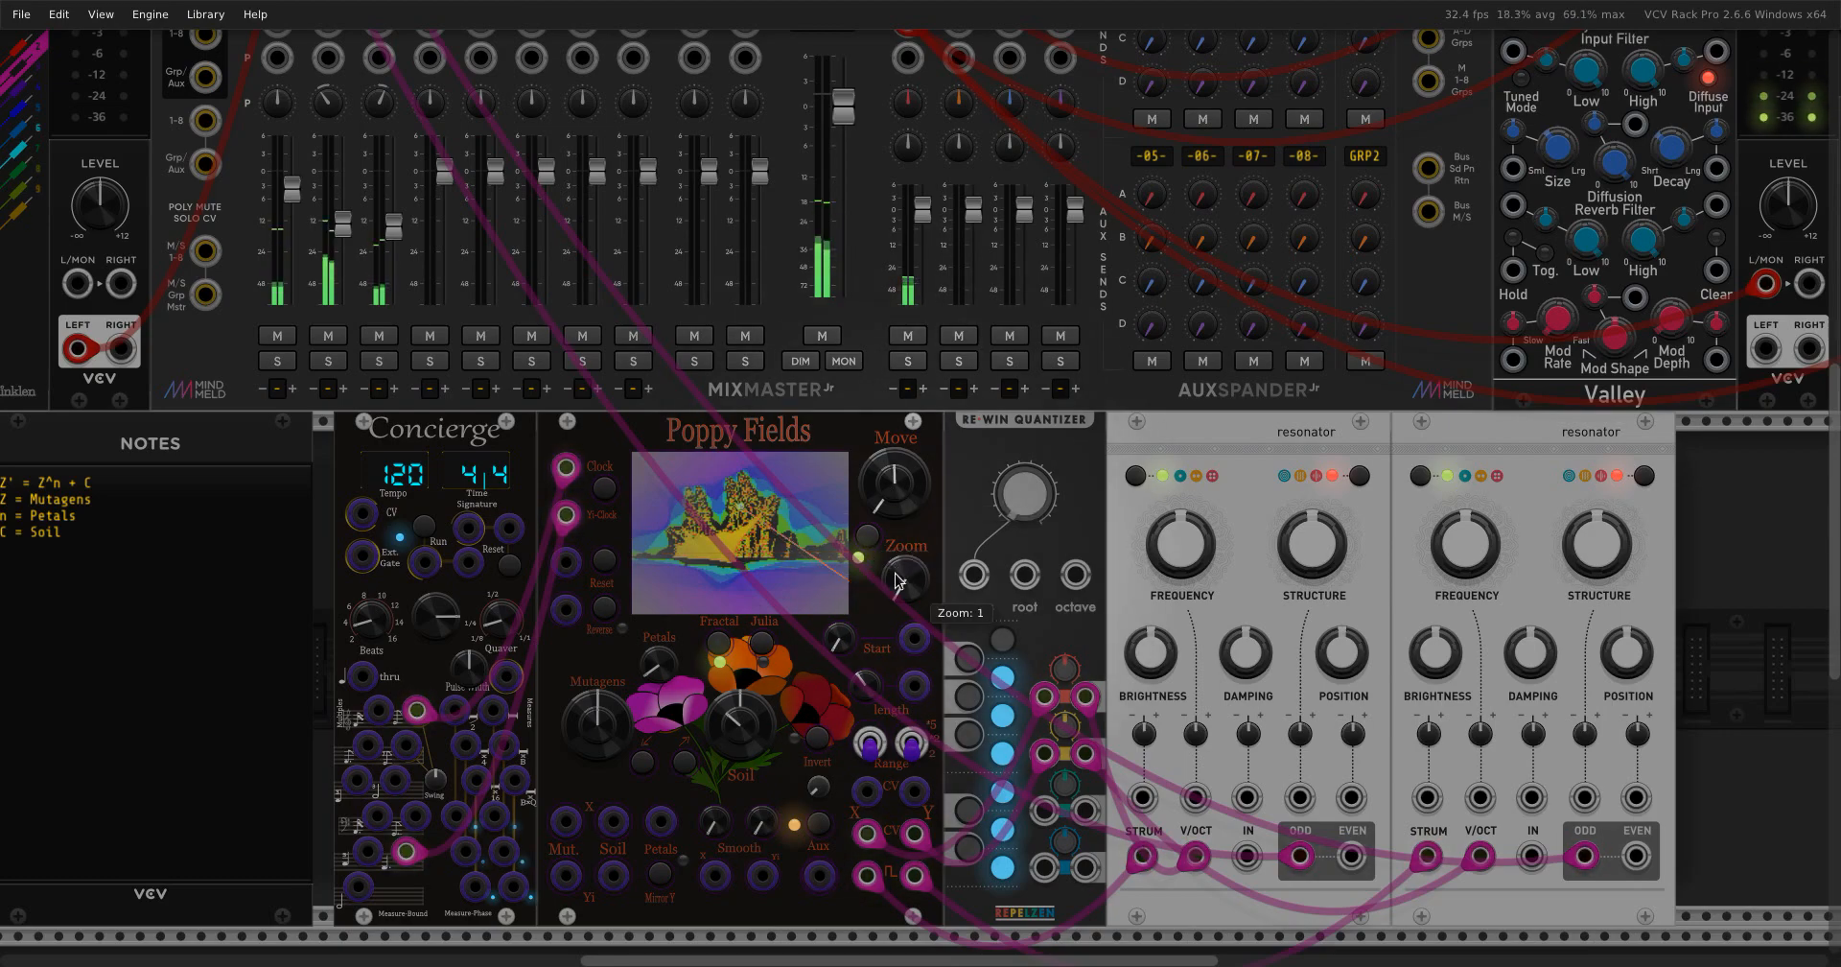
double_click(888, 491)
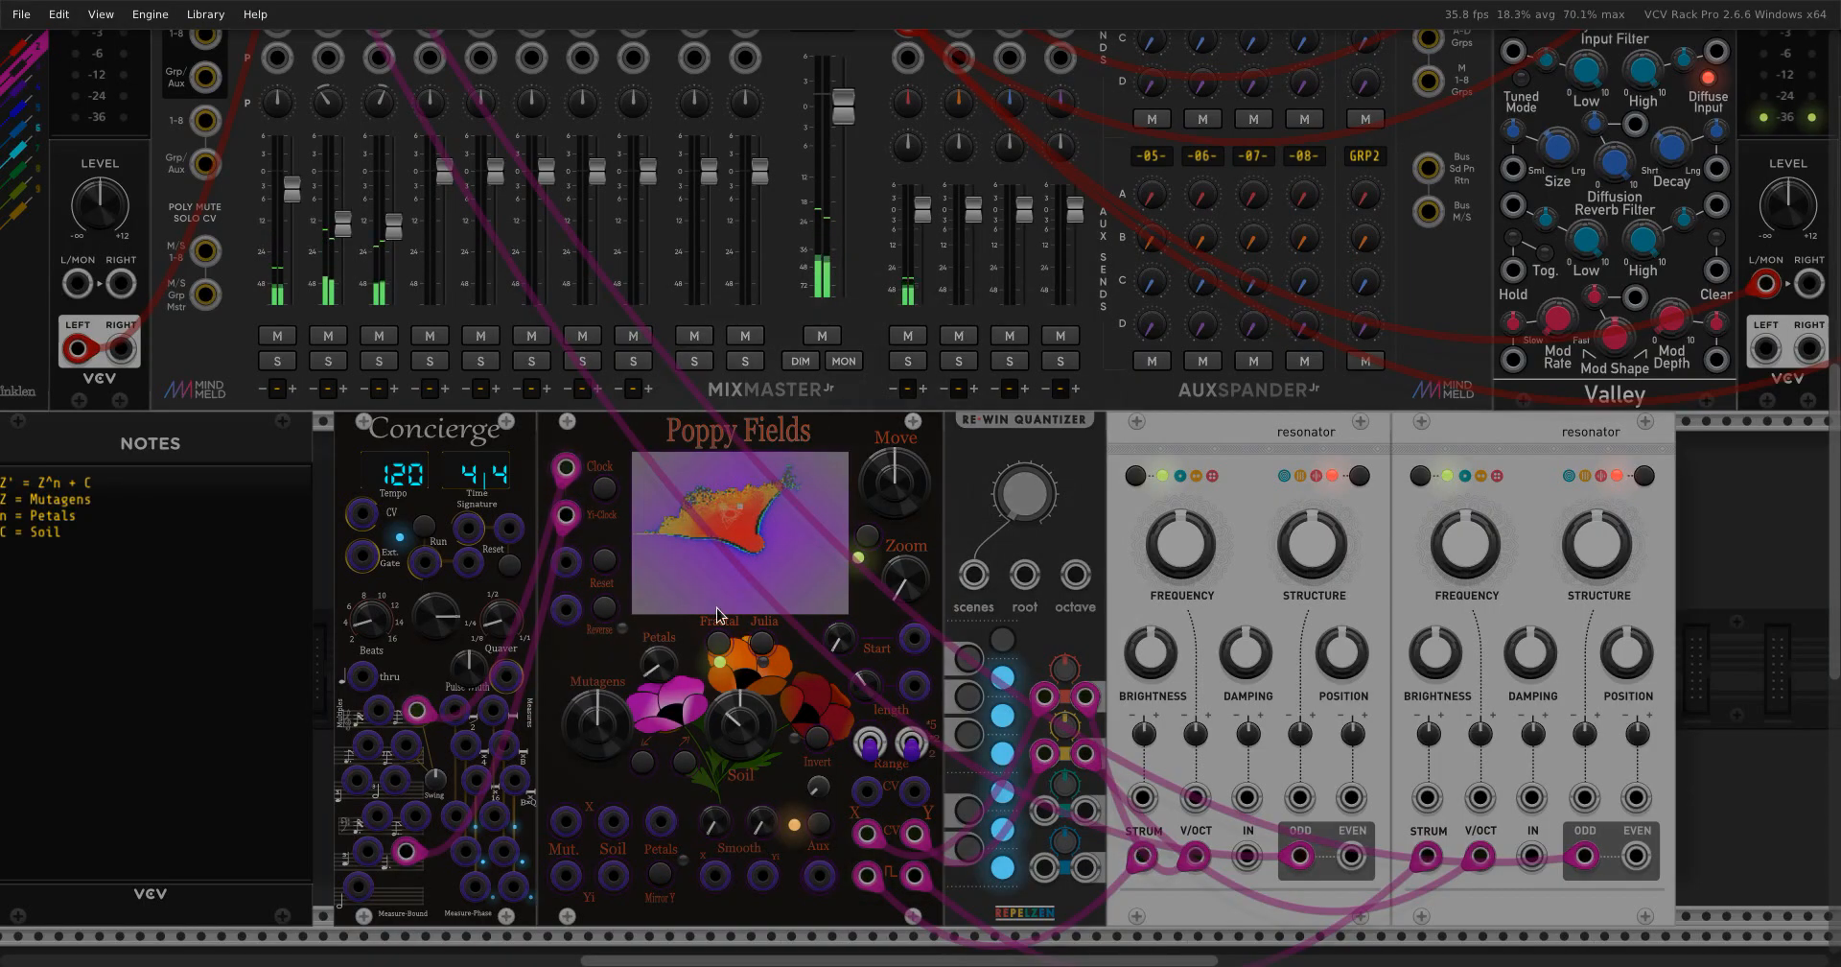
Switch the fractal type to Beetlebrot and adjust the Soil values to change its orbit.
click(717, 643)
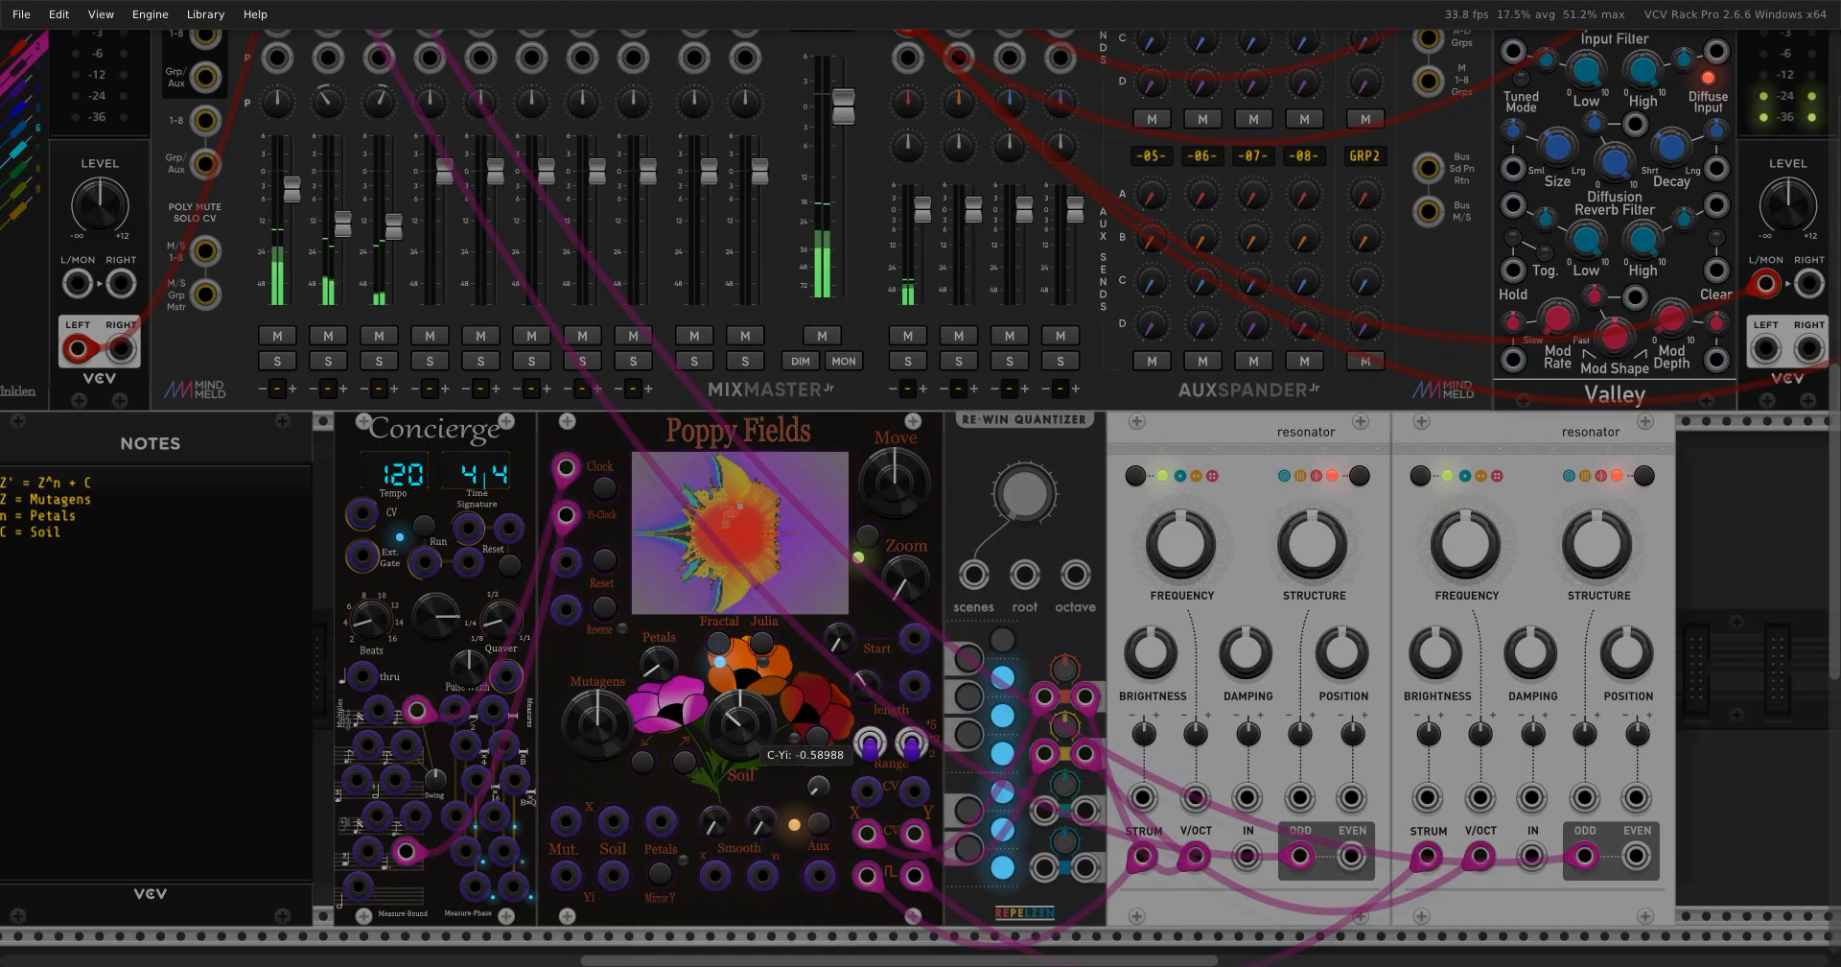
mouse_move(747, 732)
mouse_down()
mouse_move(747, 752)
mouse_move(747, 702)
mouse_move(727, 752)
mouse_move(732, 710)
mouse_up()
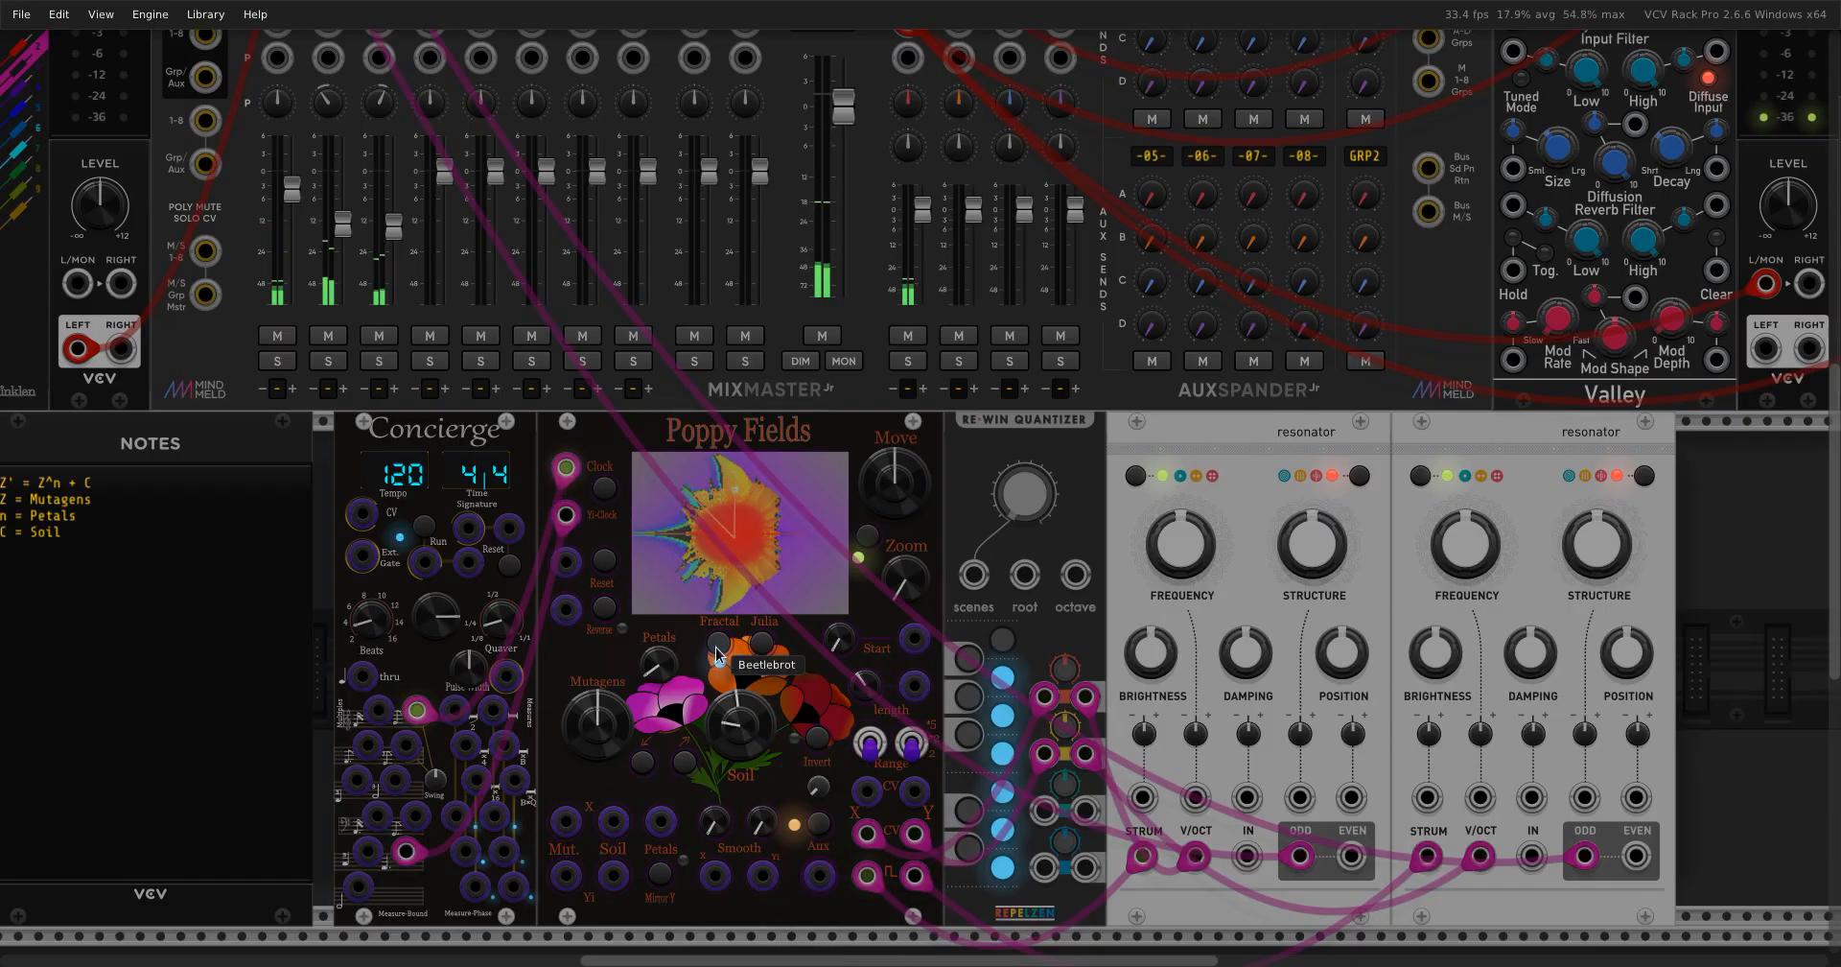
Cycle the Poppy Fields fractal type from Beetlebrot to Bird and on to the following type.
drag(716, 647, 716, 638)
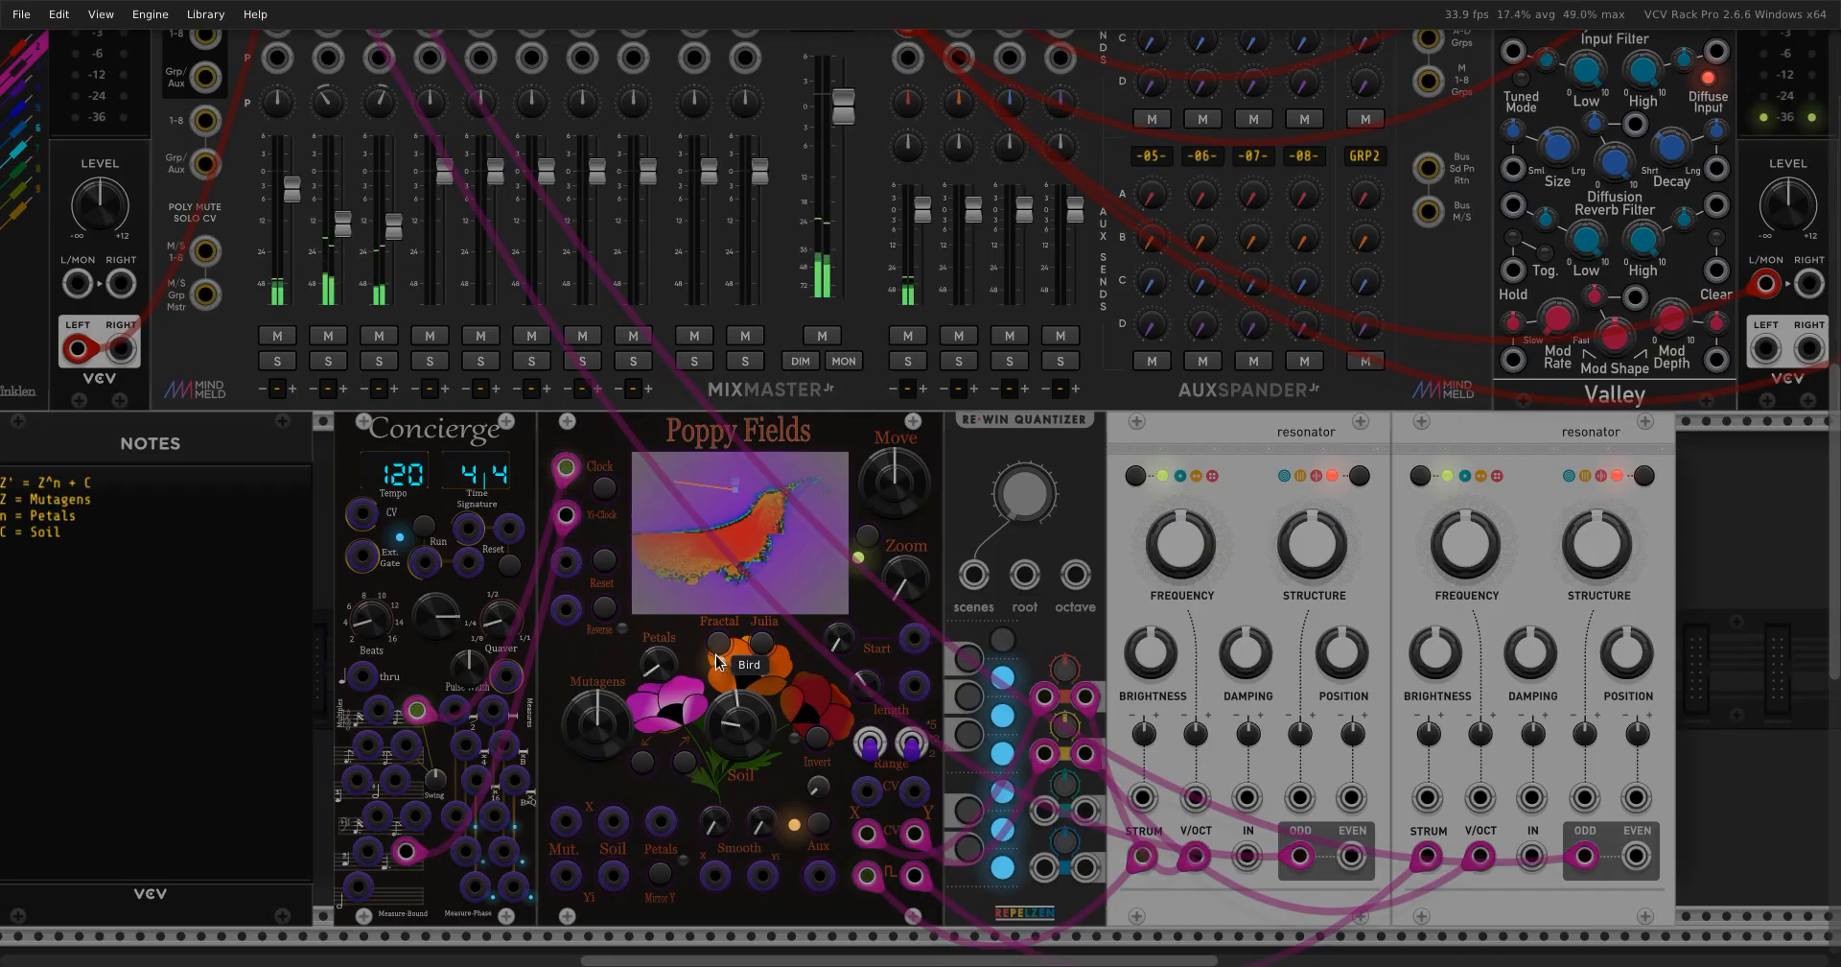
drag(717, 657, 717, 650)
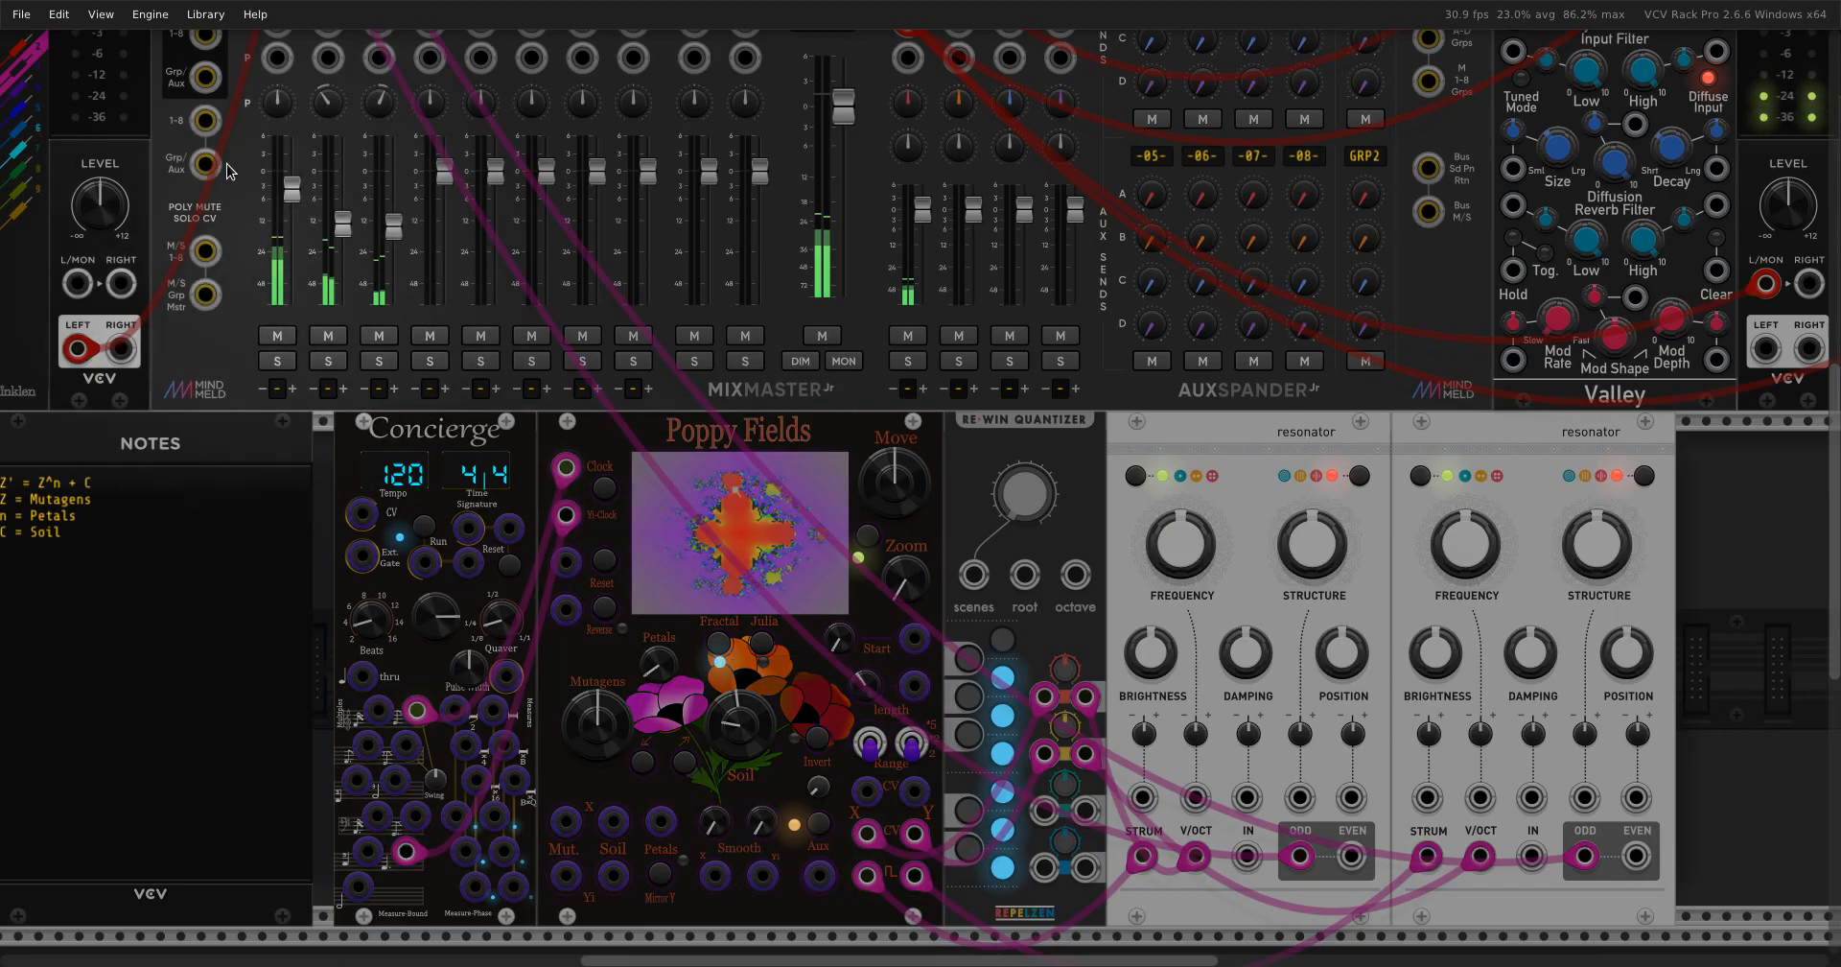
Show the CPU performance meters on the modules to check Poppy Fields' load, and hide them again.
click(149, 14)
click(173, 36)
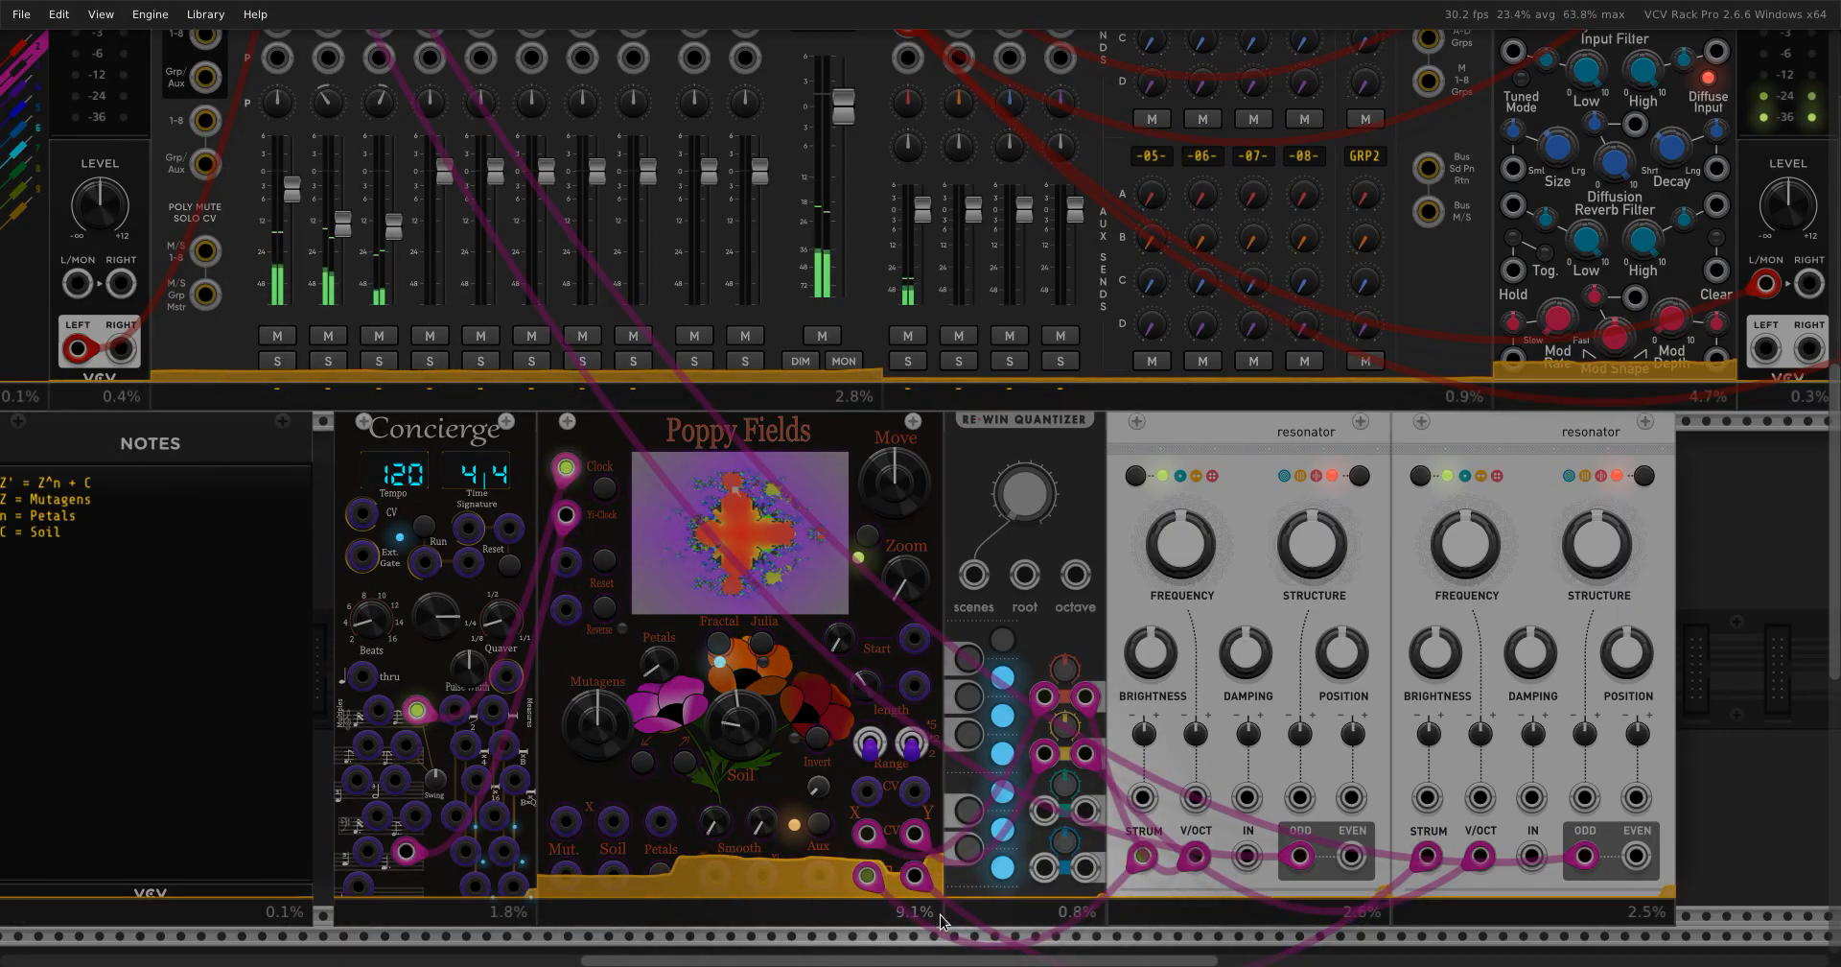
click(150, 14)
click(152, 35)
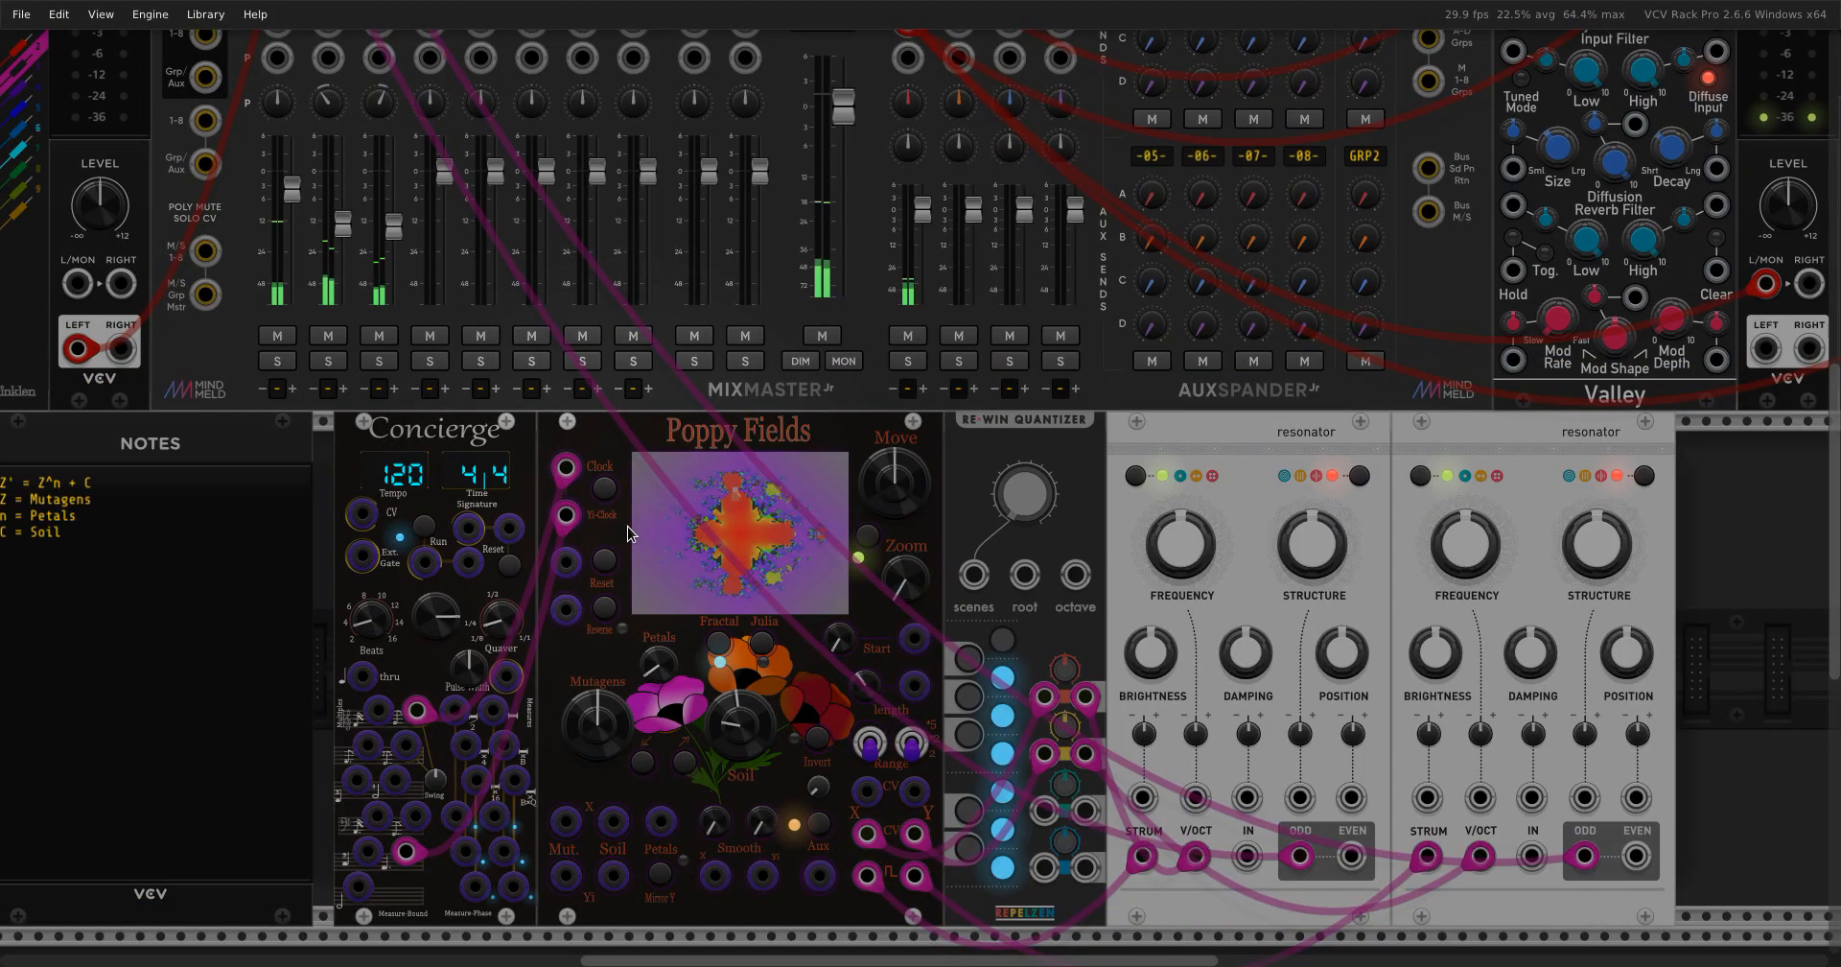
Advance to the next fractal type, try its Julia view, and cycle on to Mandelbrot.
click(720, 640)
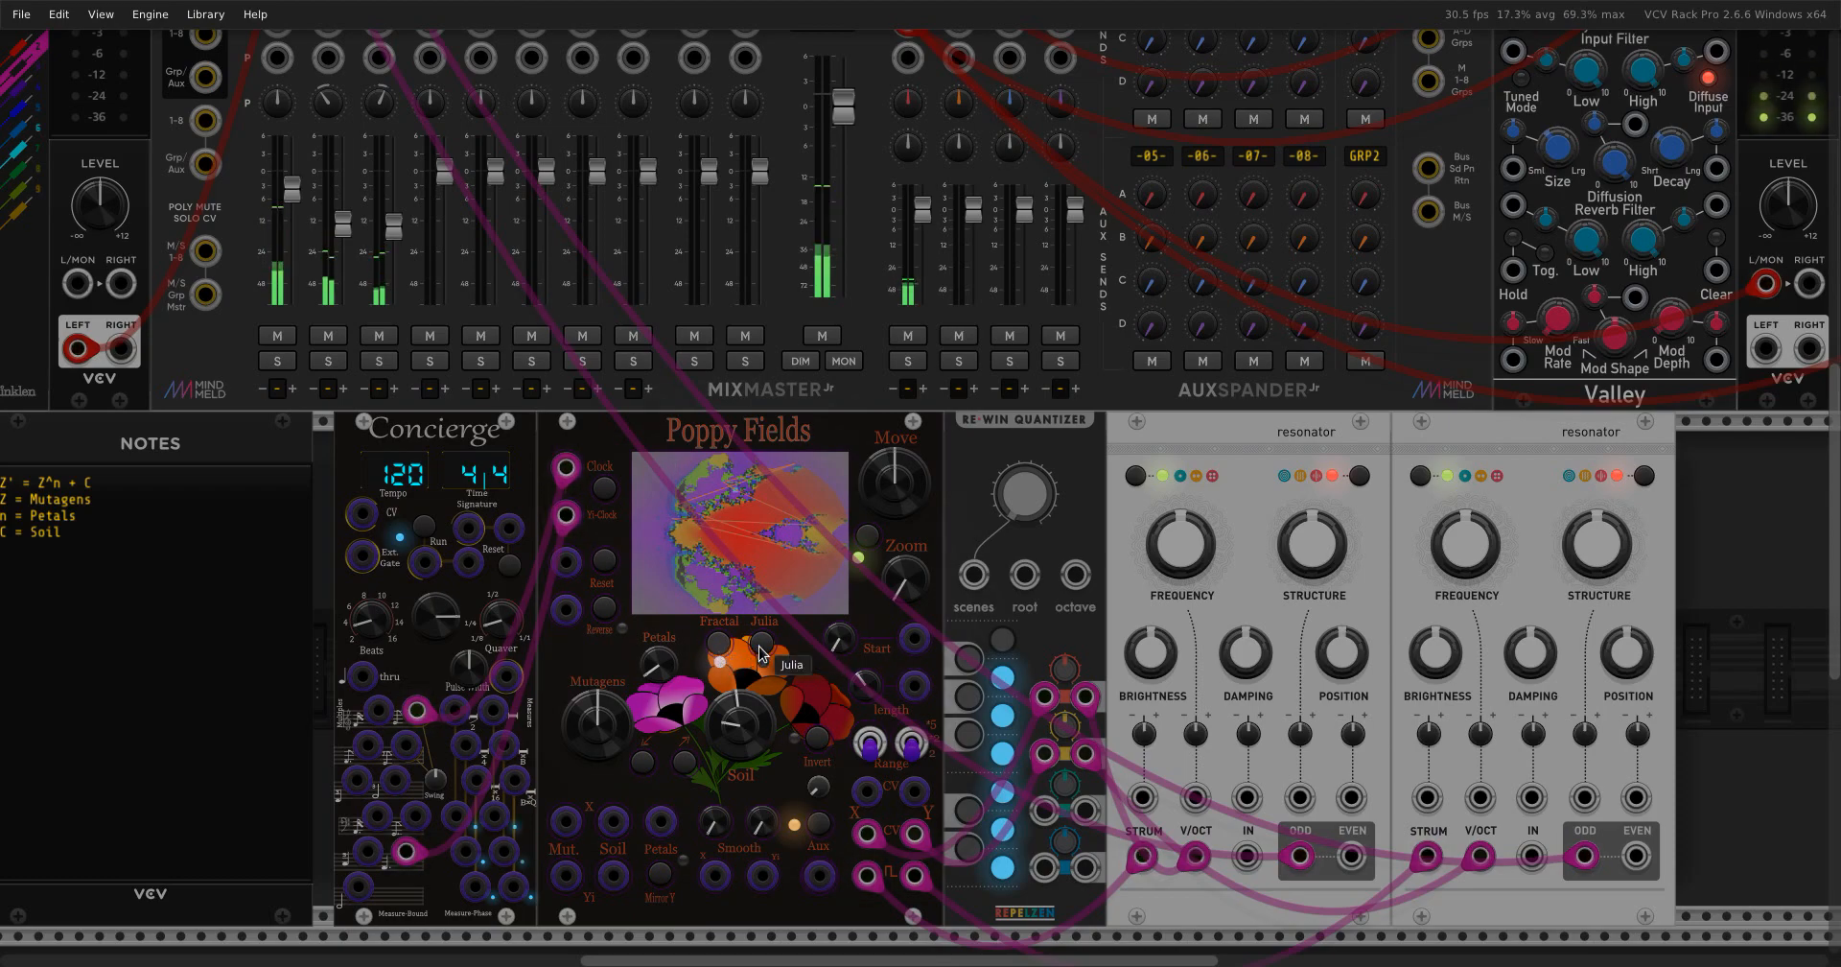
click(750, 651)
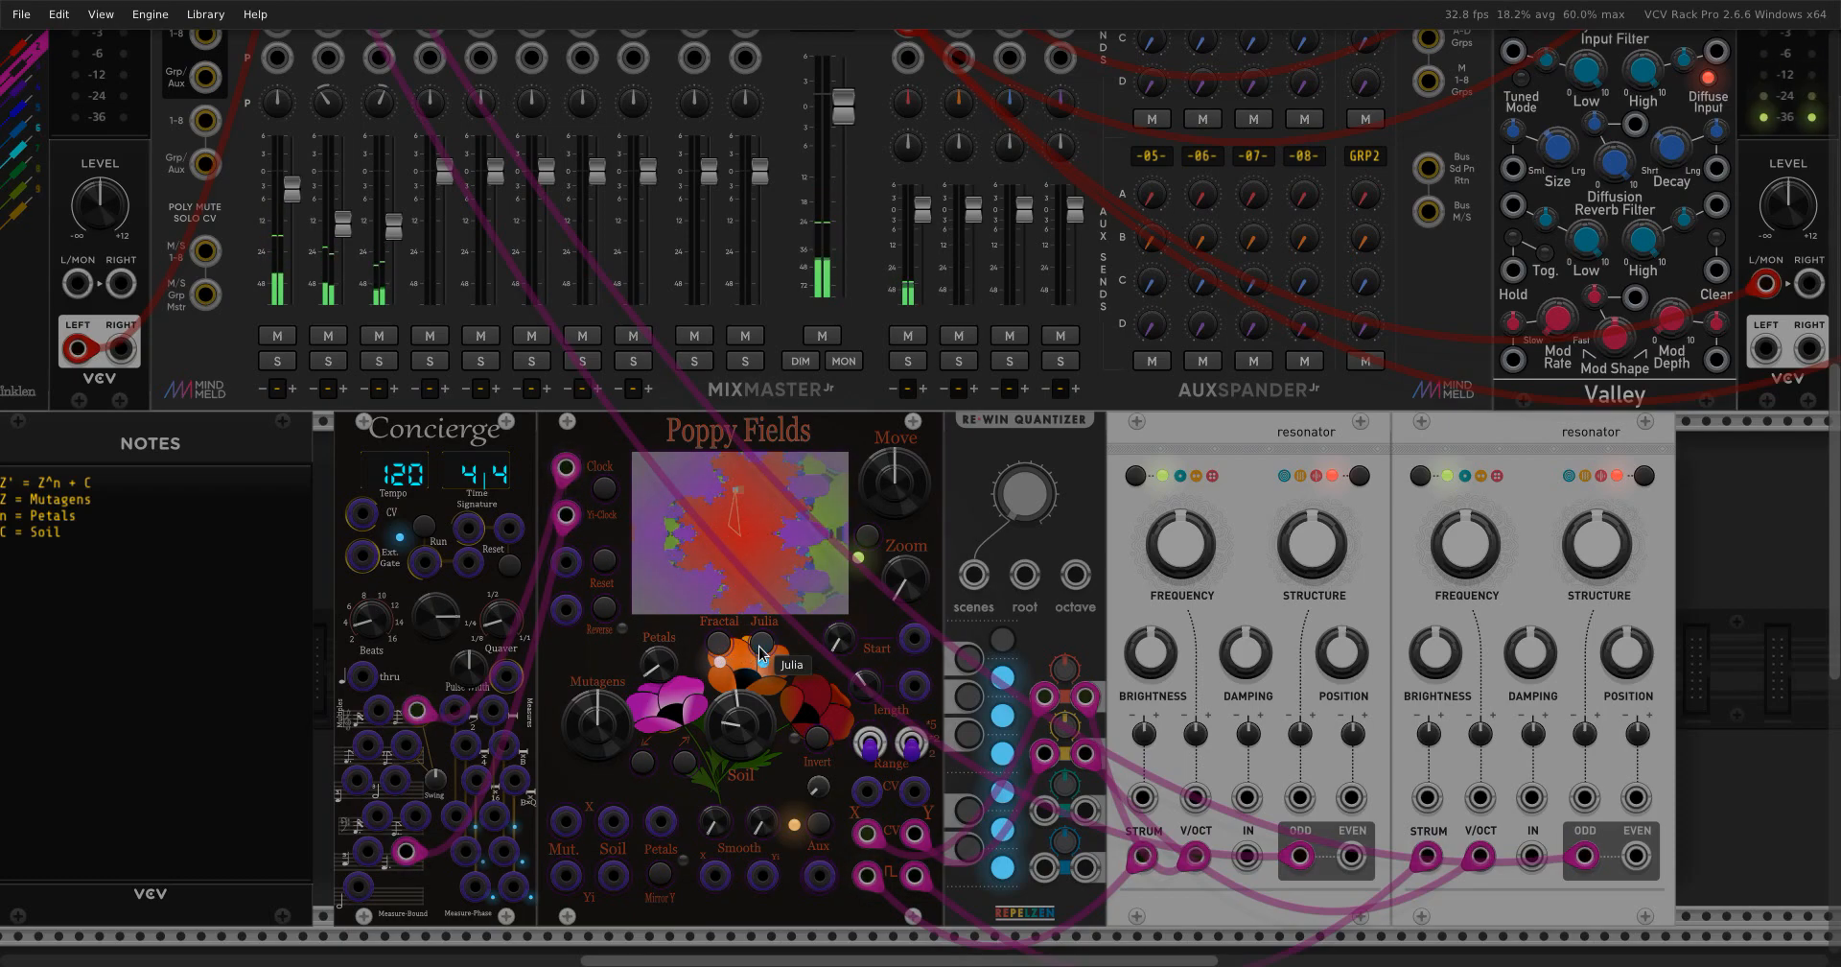
click(719, 646)
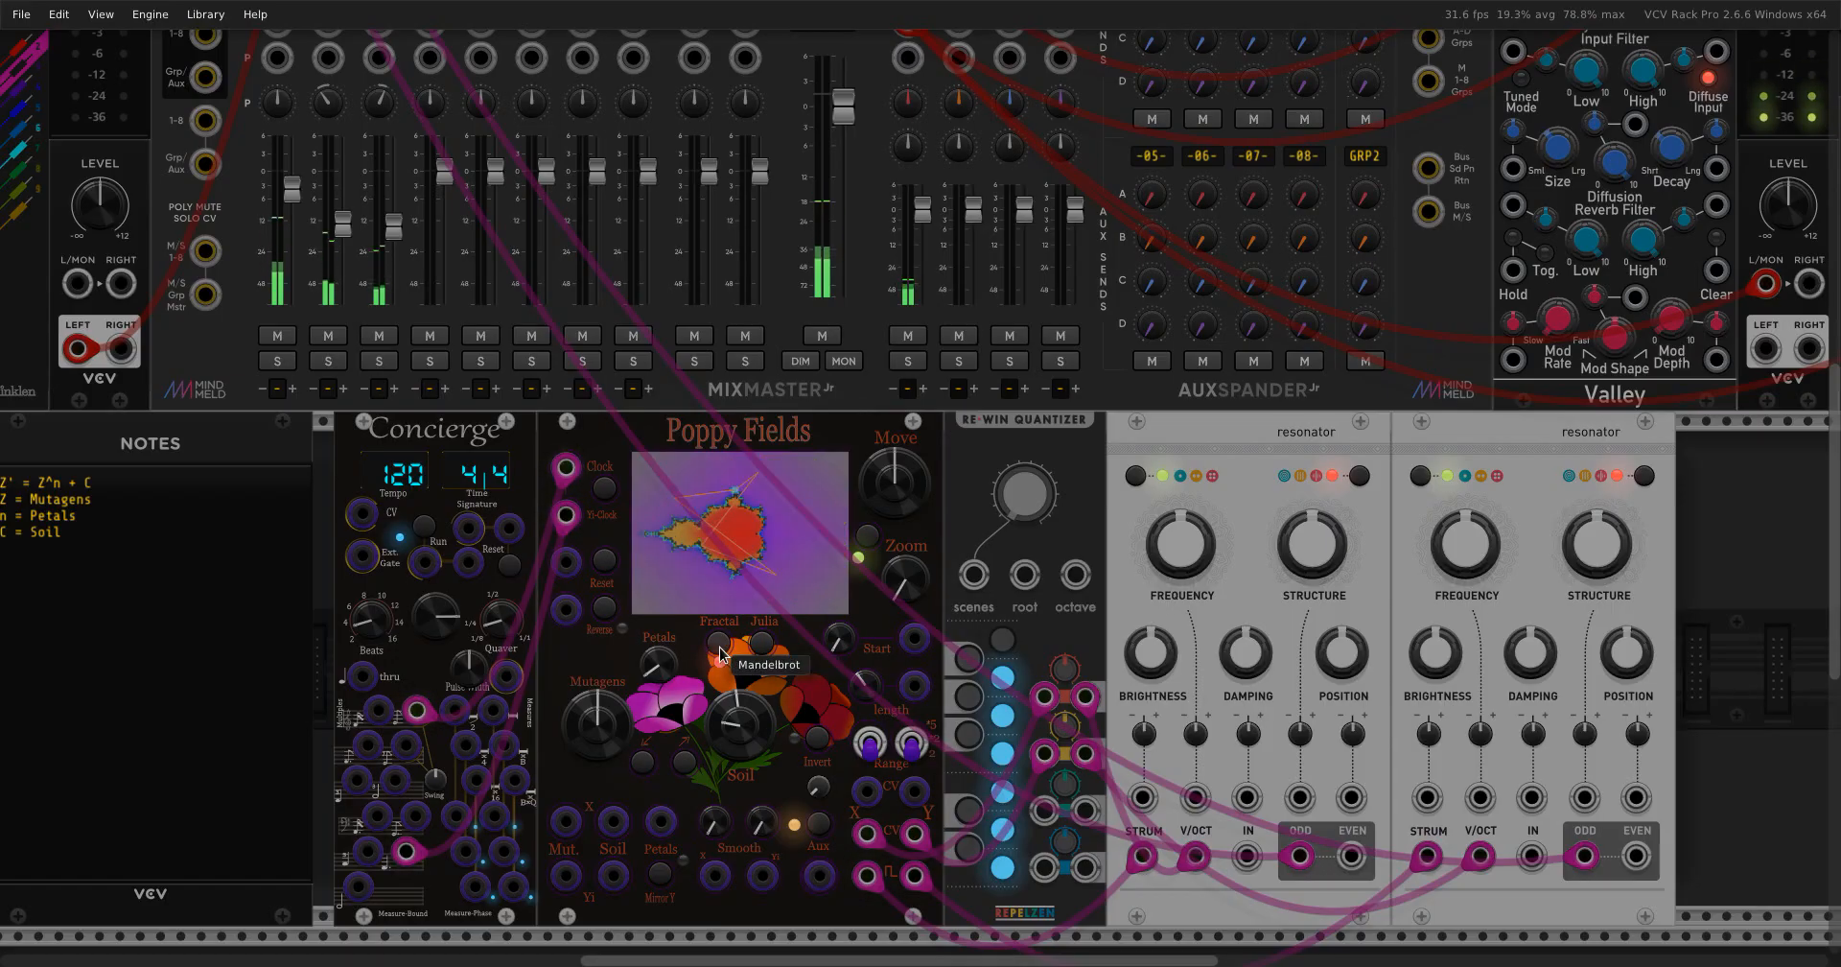
Adjust the Soil value to reshape the Mandelbrot orbit and turn on Invert Notes.
drag(733, 718, 733, 697)
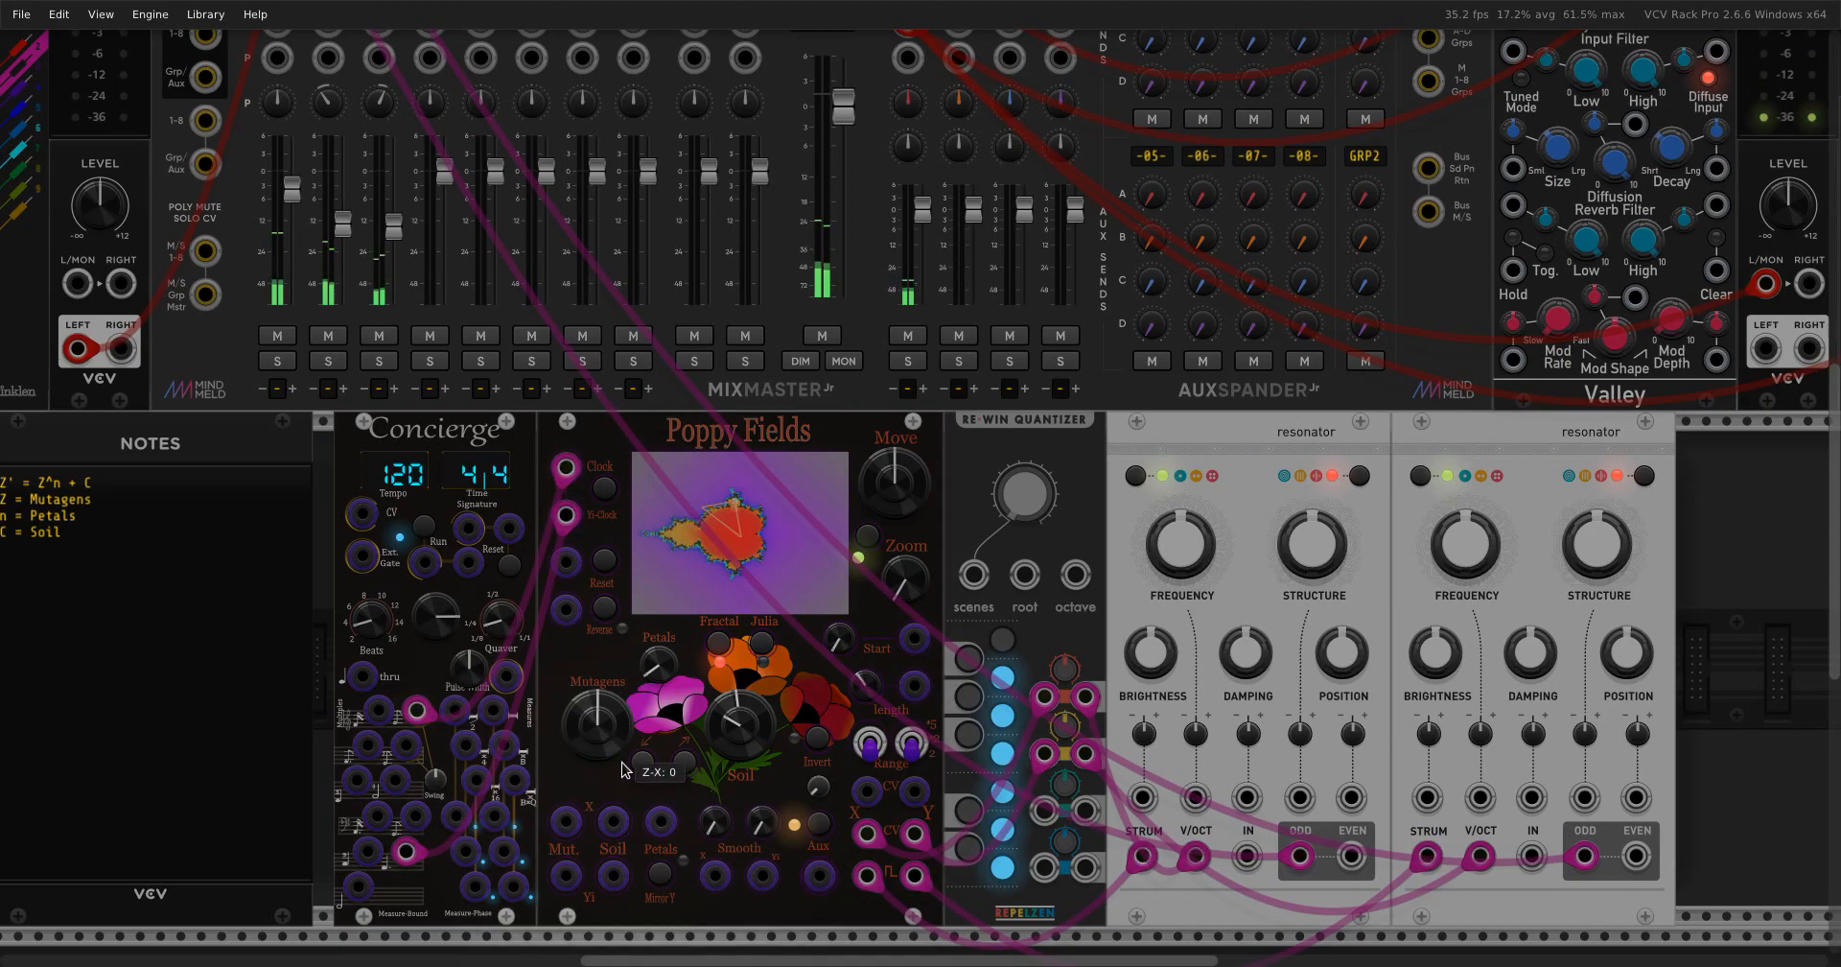
click(816, 751)
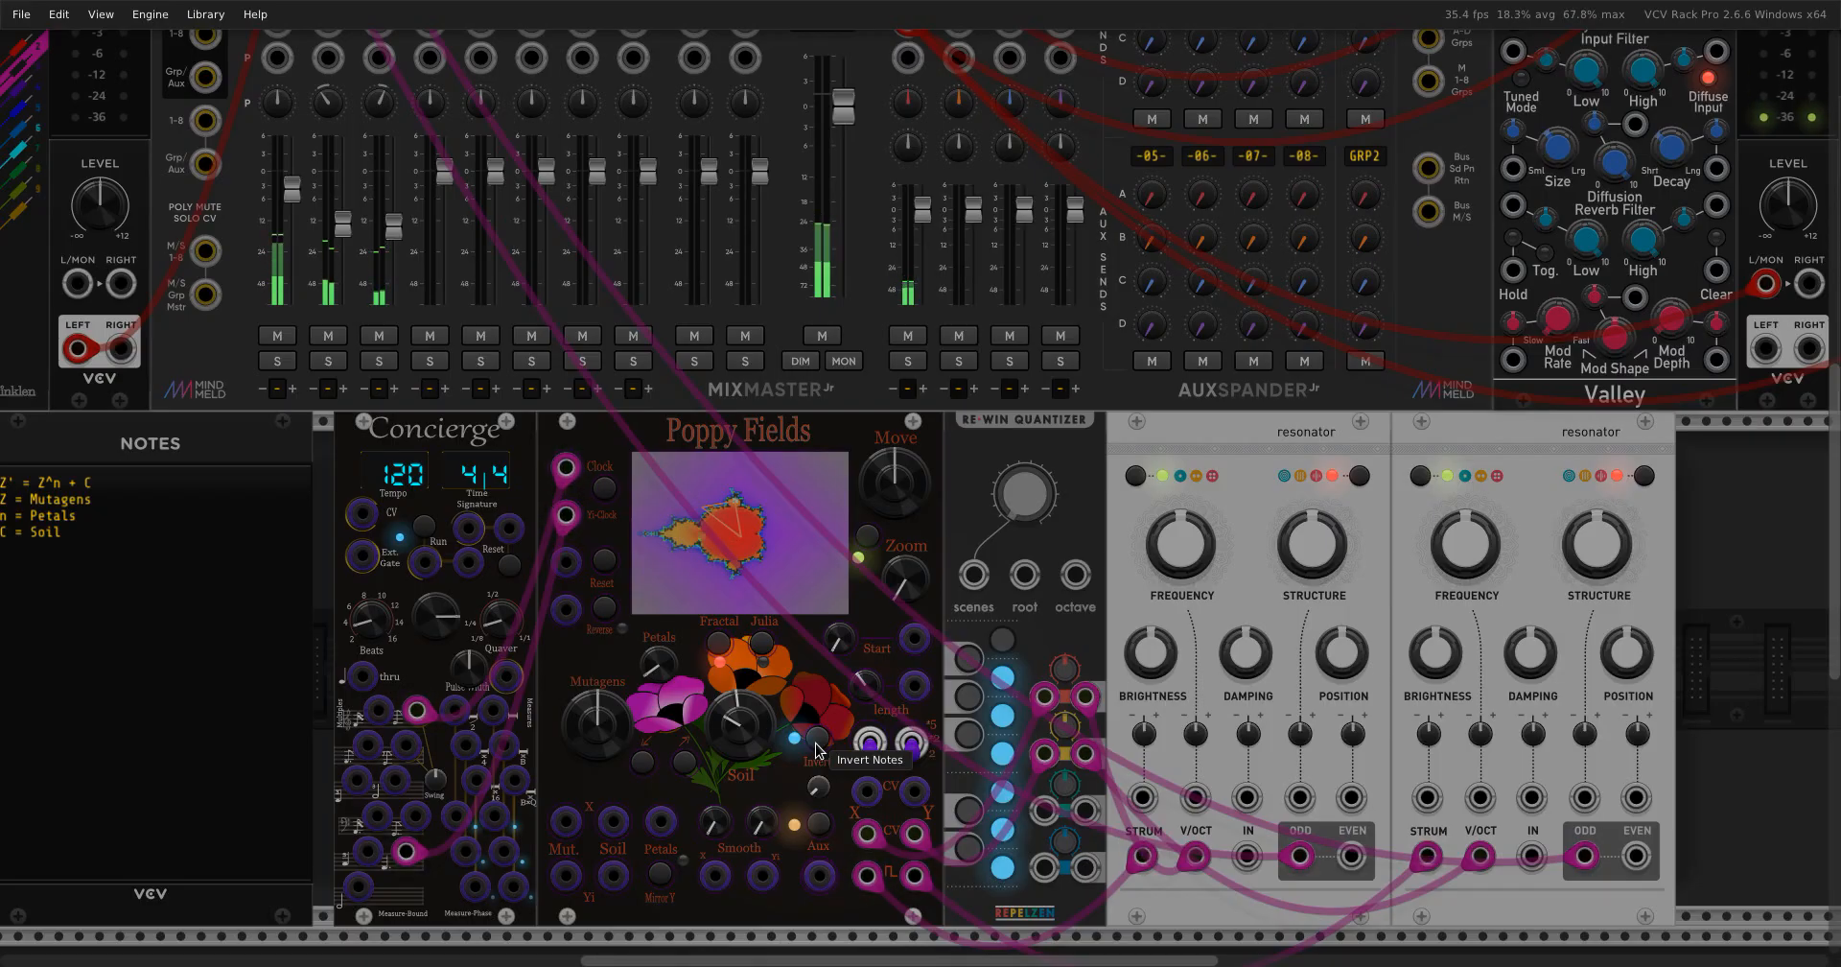
Cycle both the X and Y output ranges through -2/2 and -5/5 back to 0/2, and turn Invert Notes off.
scroll(846, 780, up, 5)
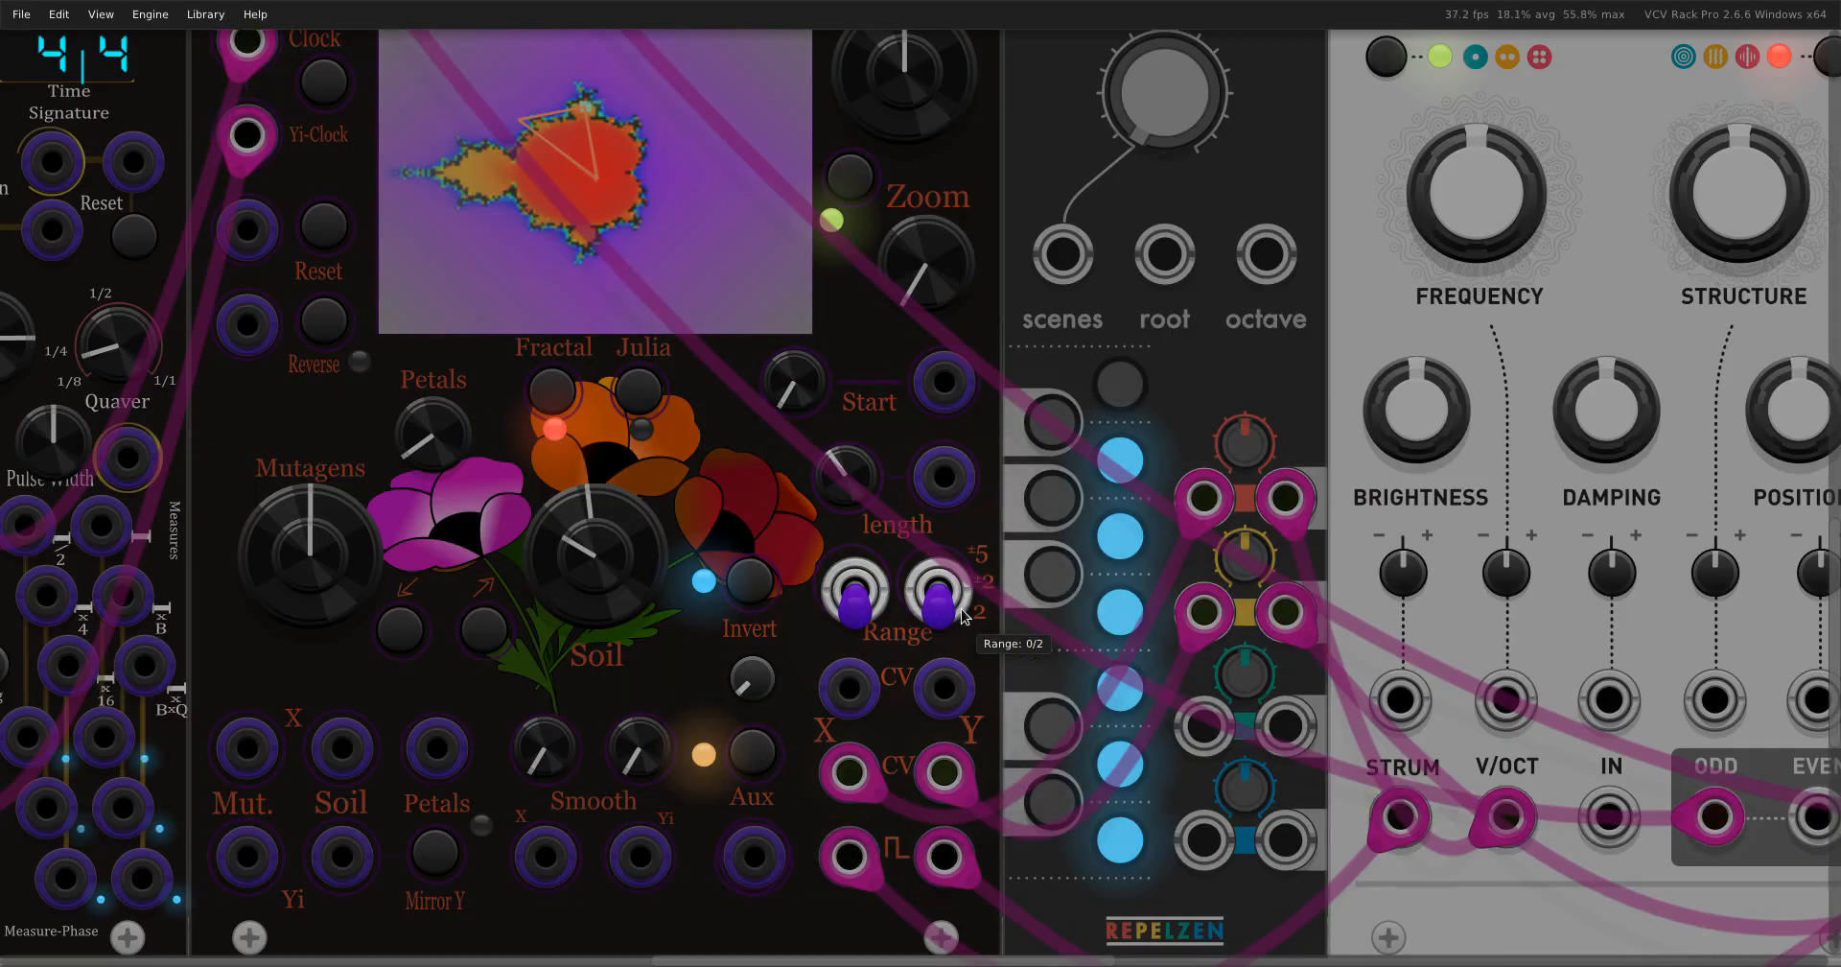
click(857, 594)
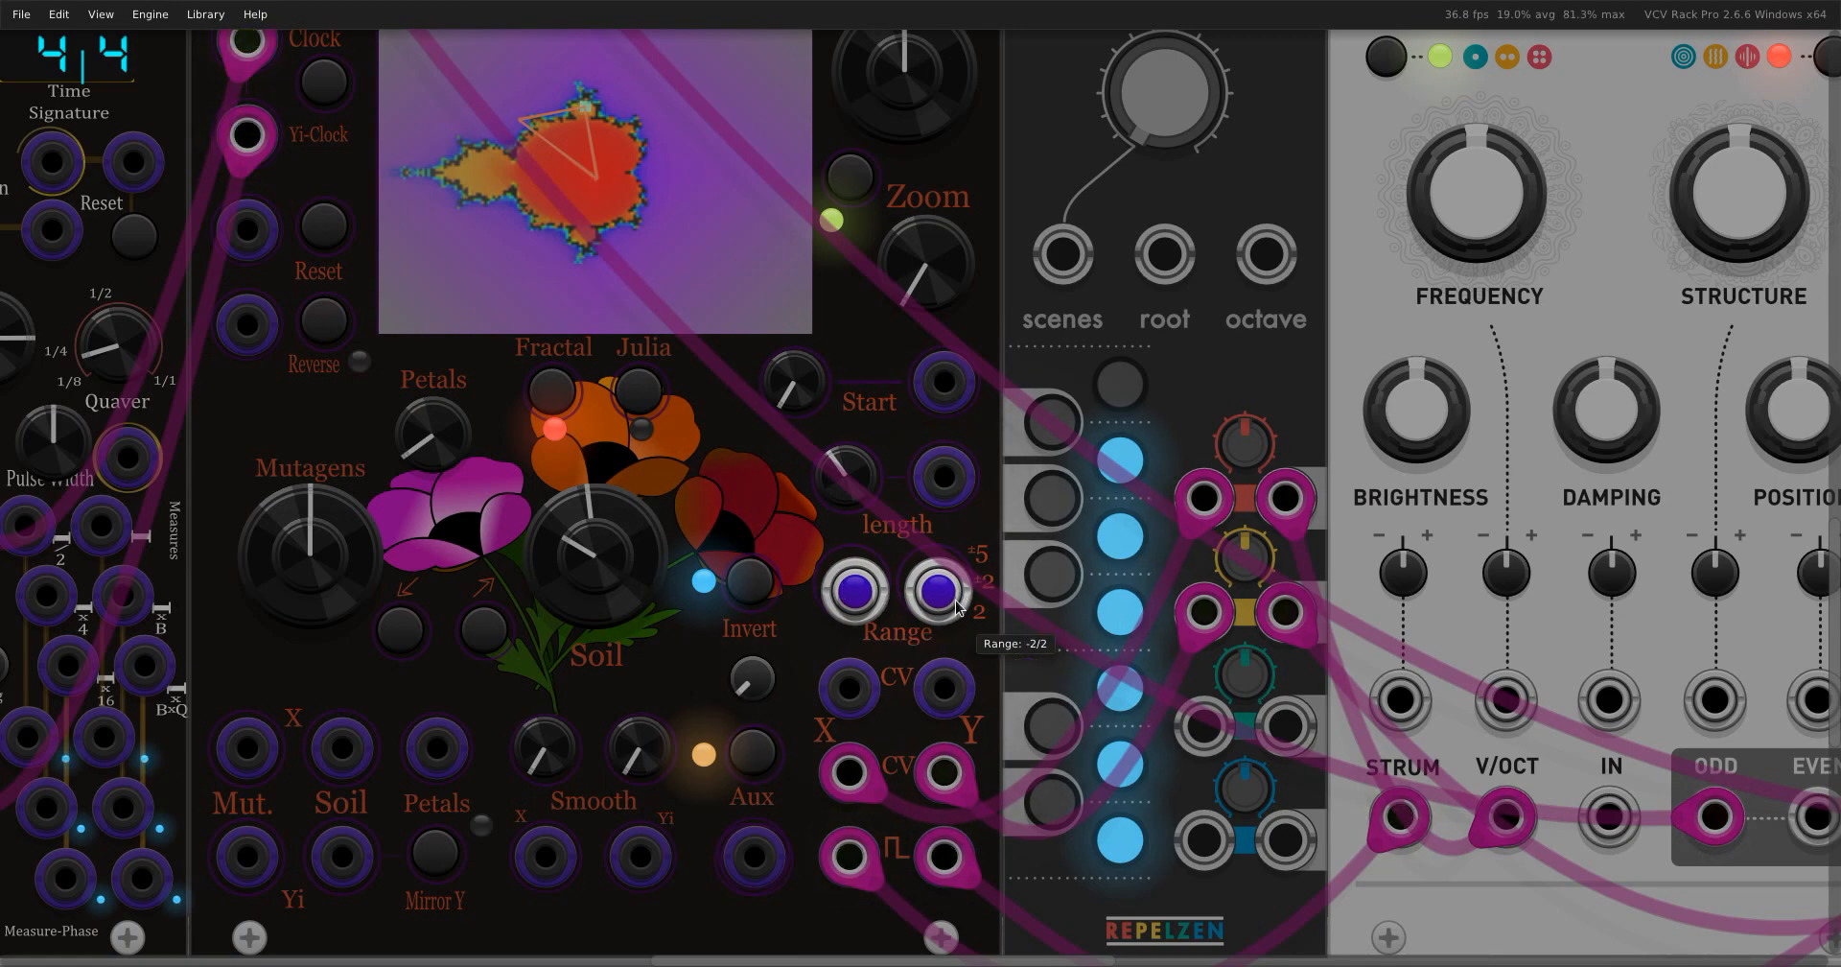
click(927, 593)
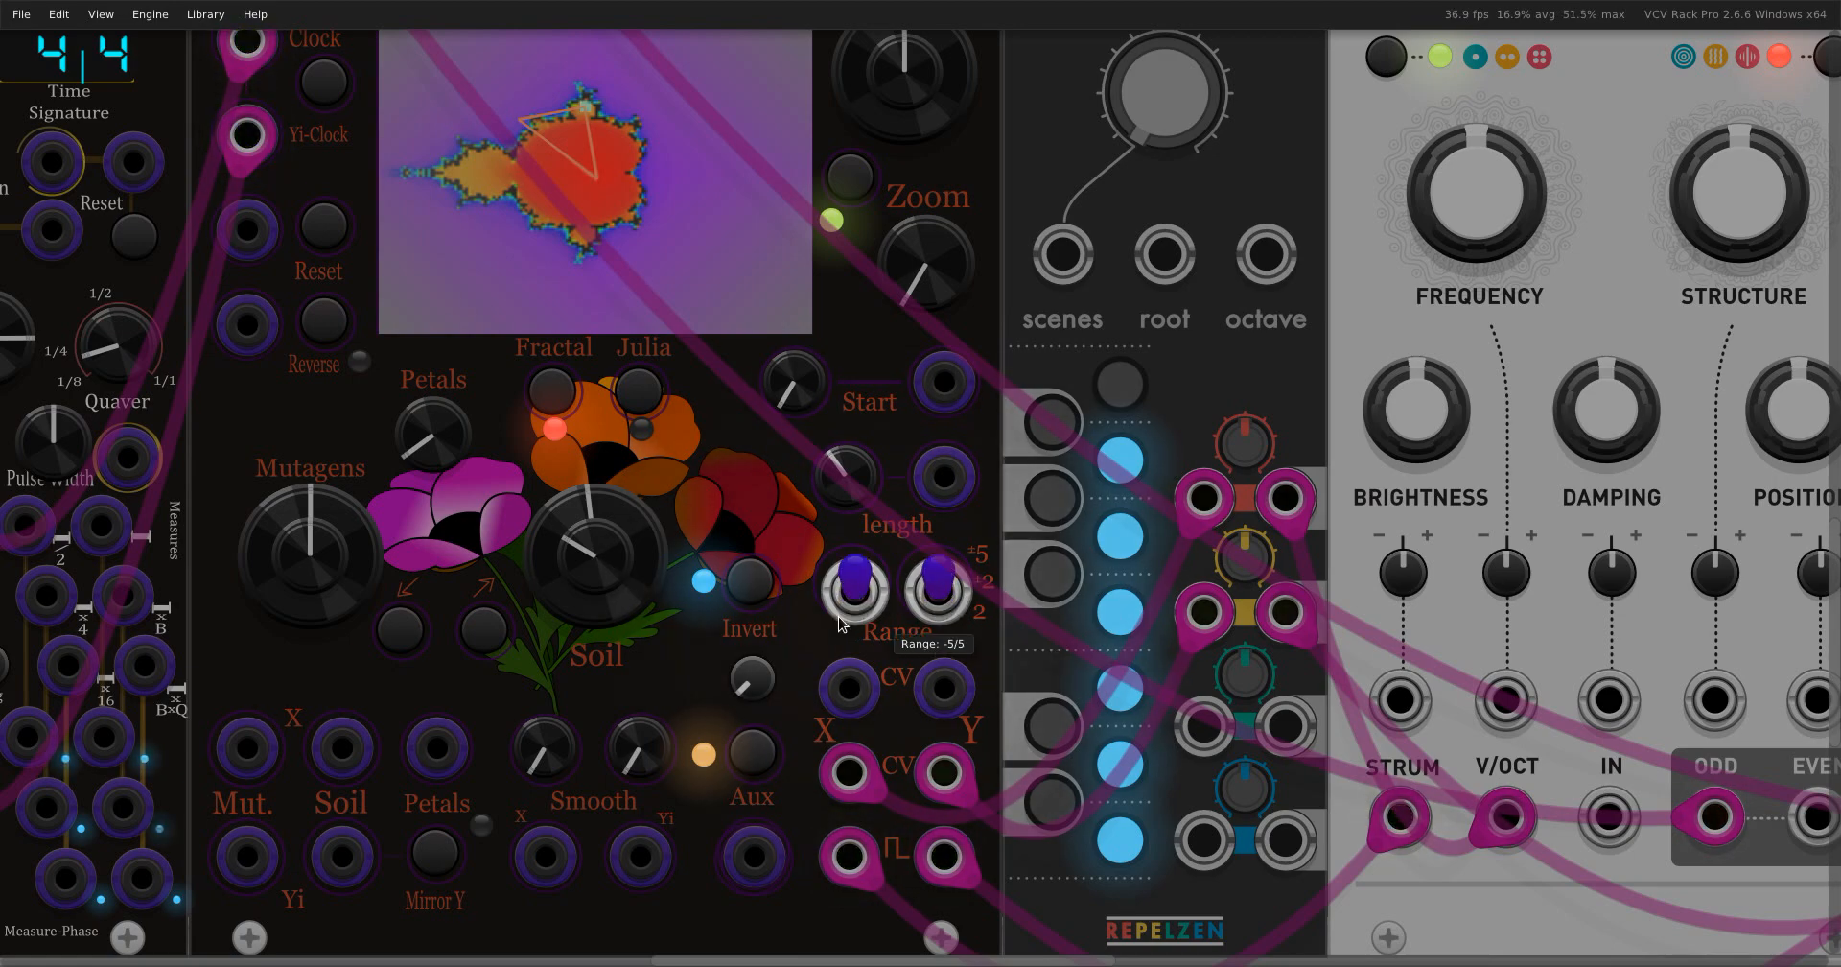
click(927, 594)
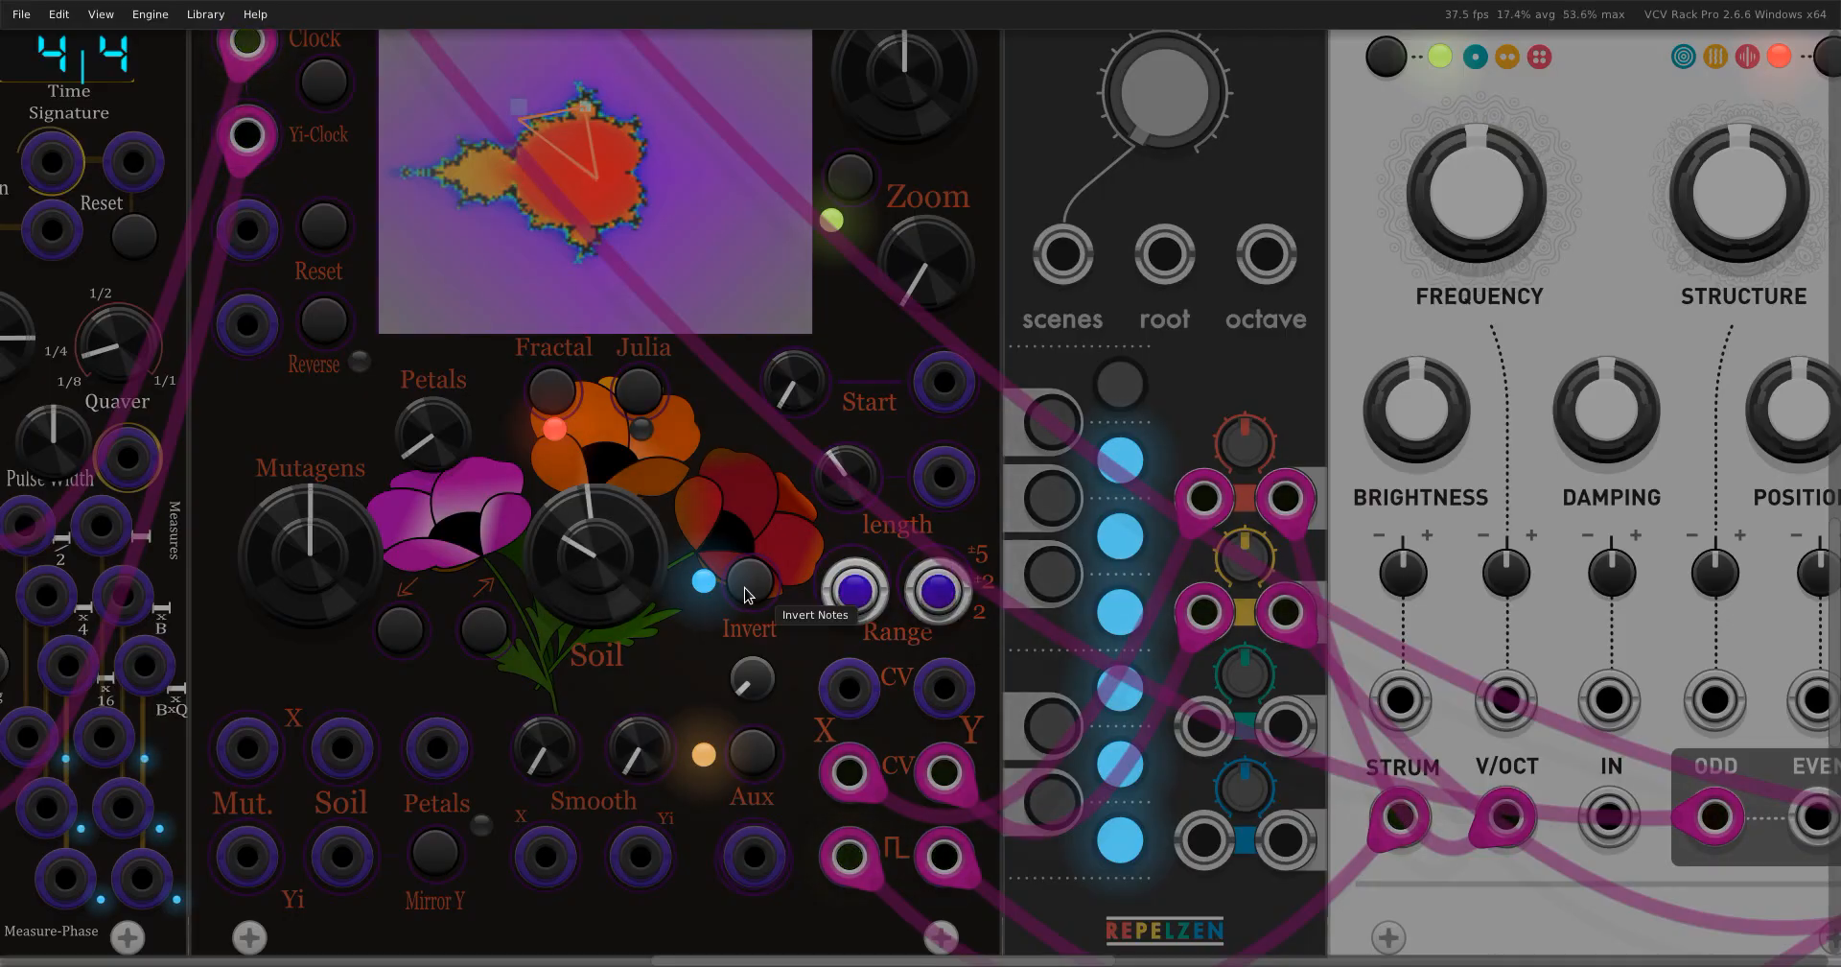
click(854, 590)
click(949, 608)
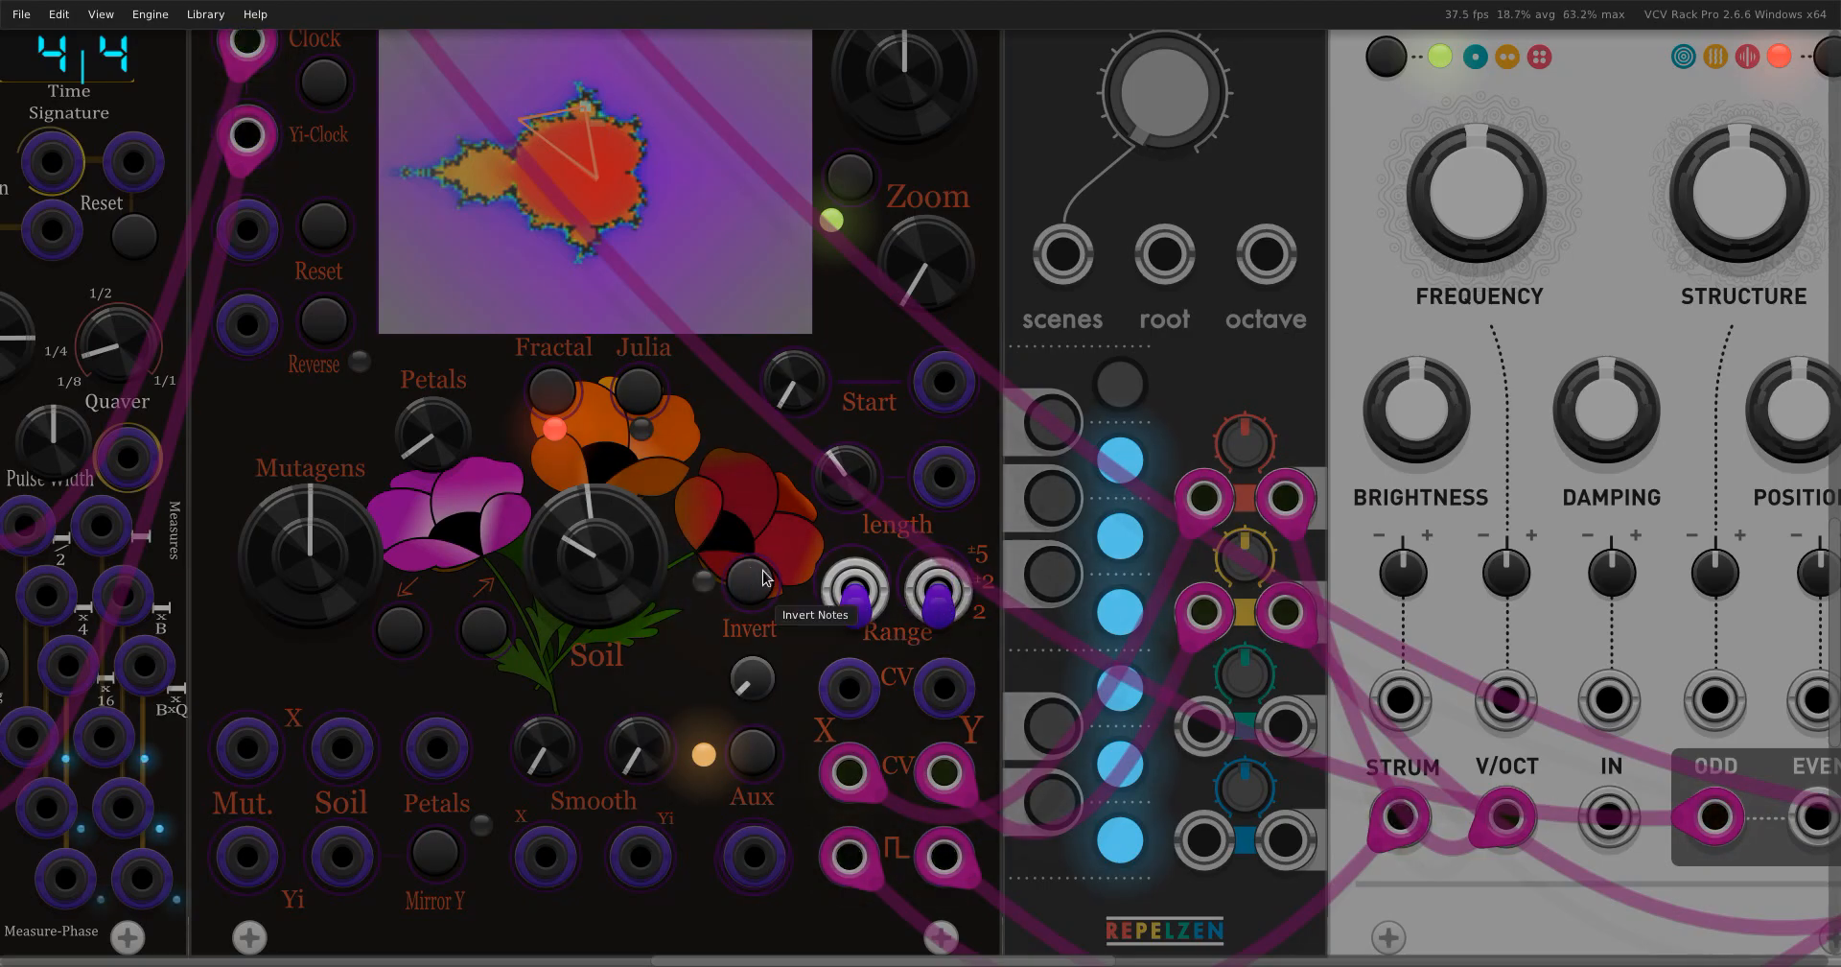
Set the X and Y output ranges to -2/2 and toggle Invert Notes on and back off.
click(866, 597)
click(940, 599)
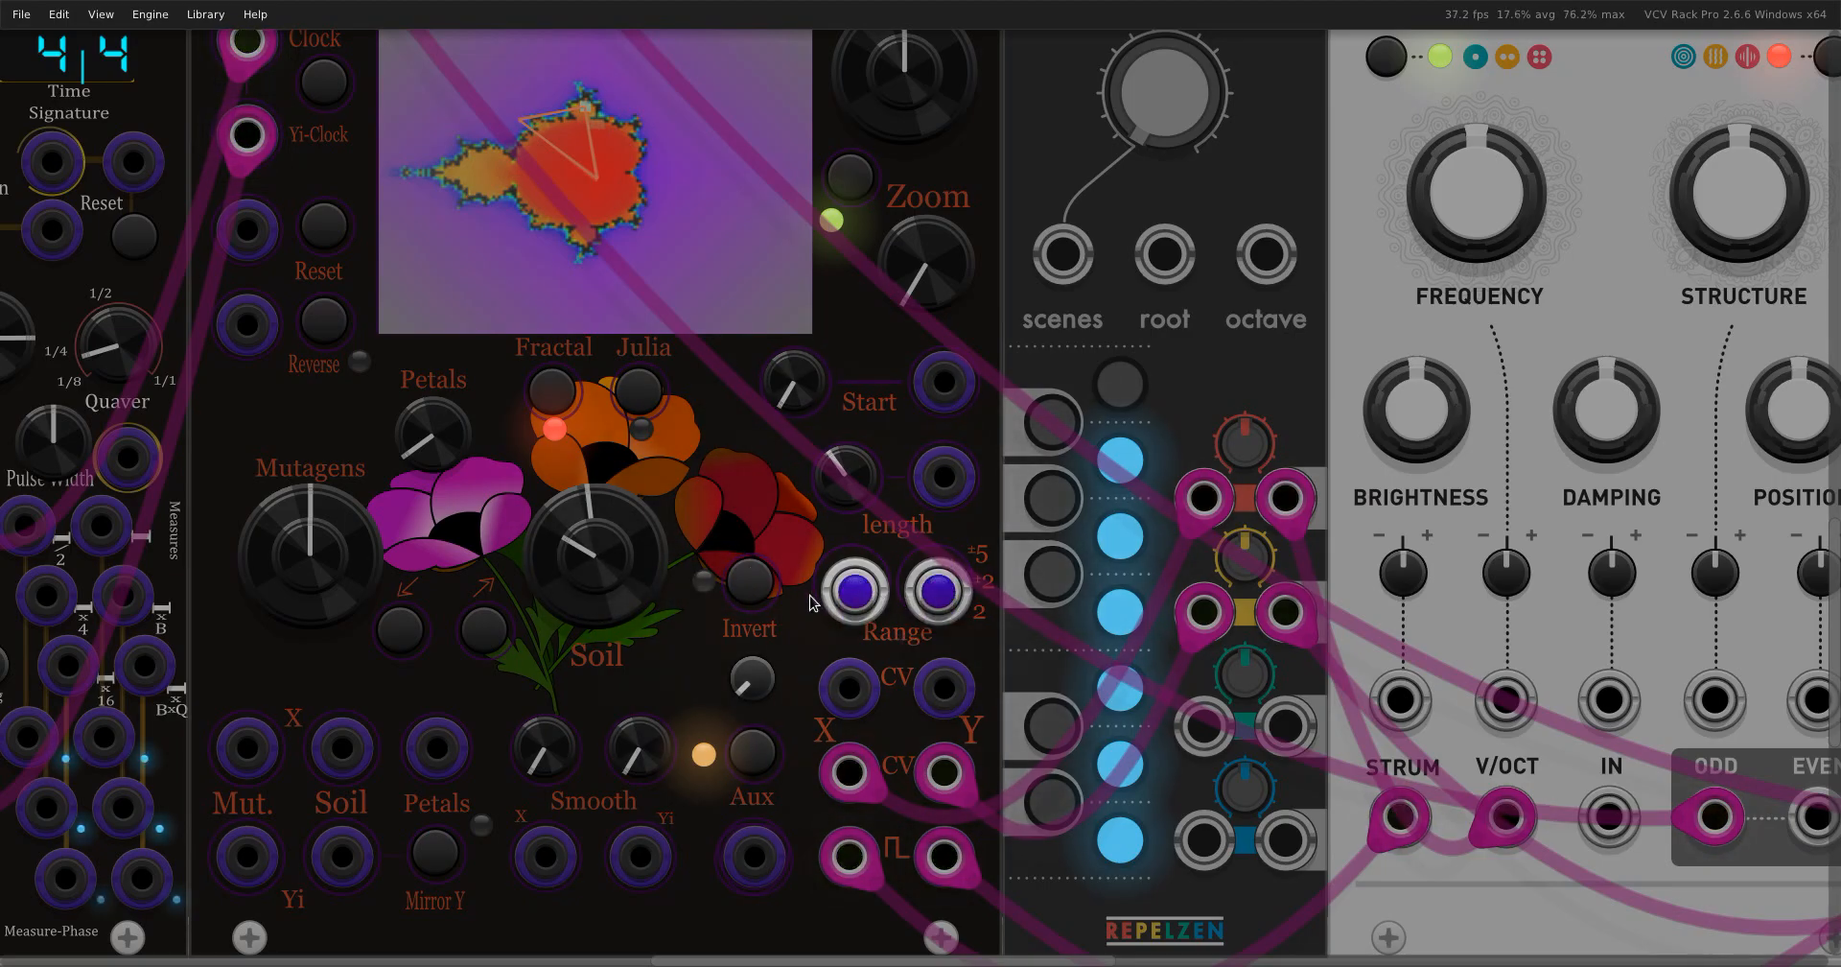
click(757, 587)
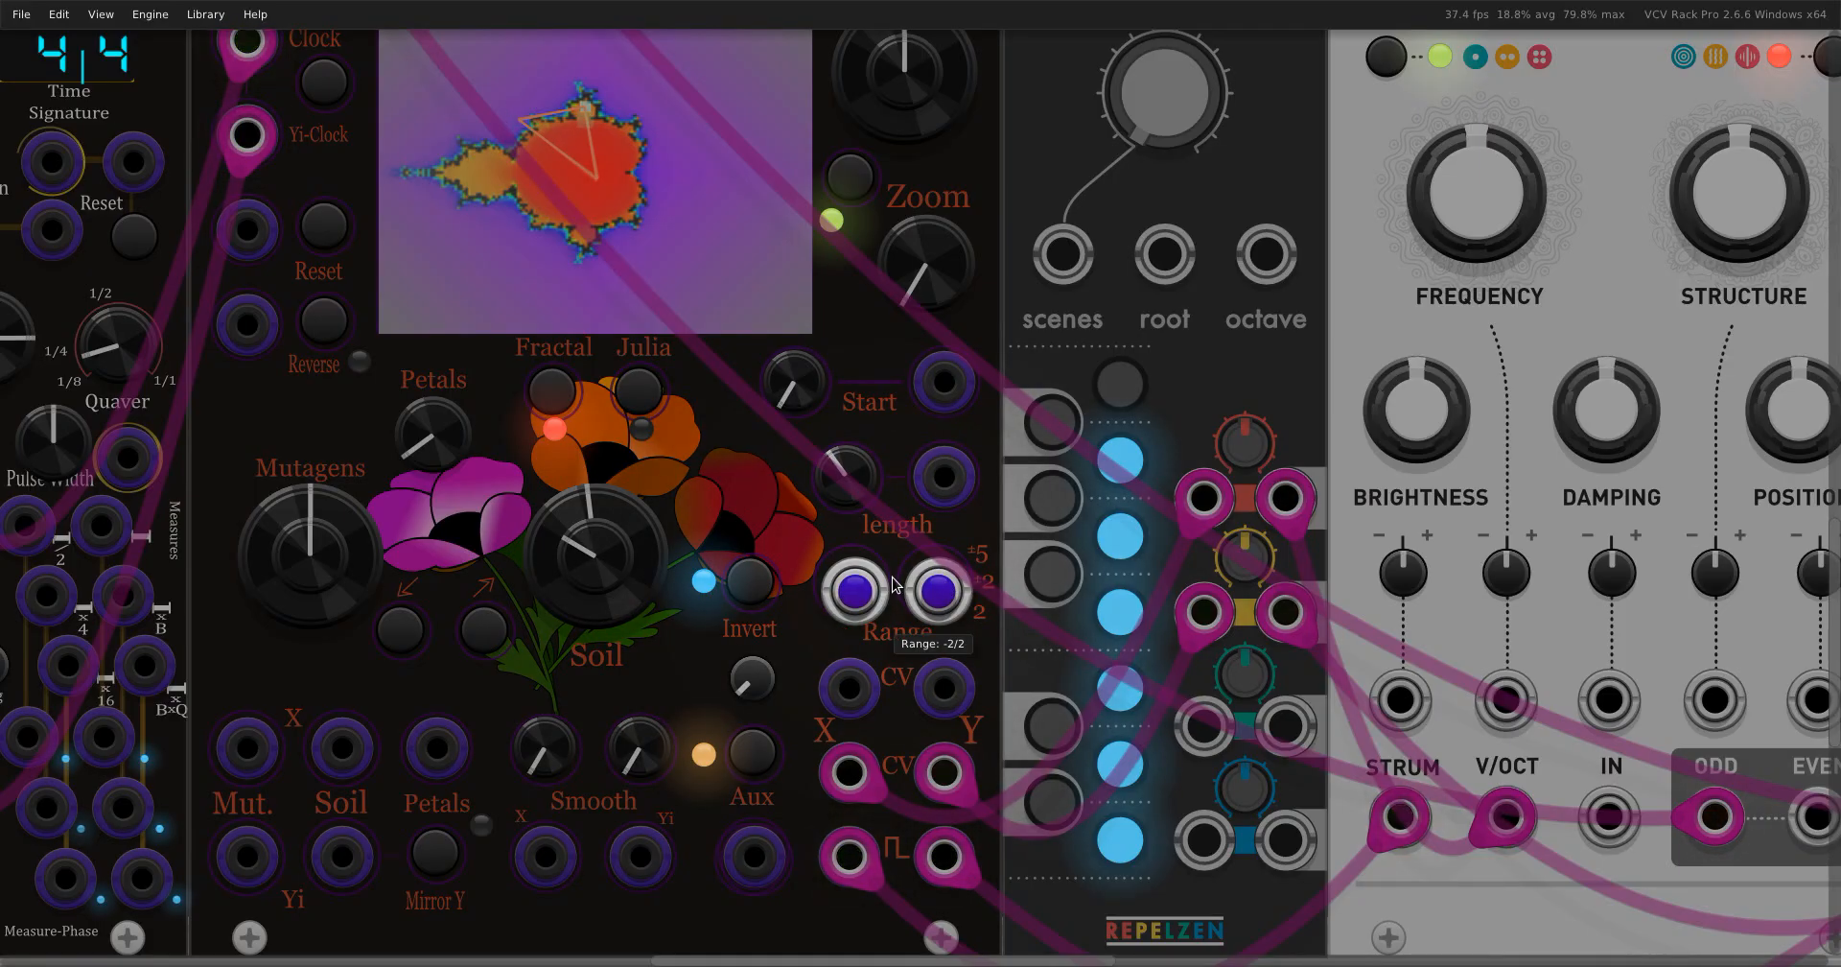
scroll(892, 584, down, 2)
click(750, 580)
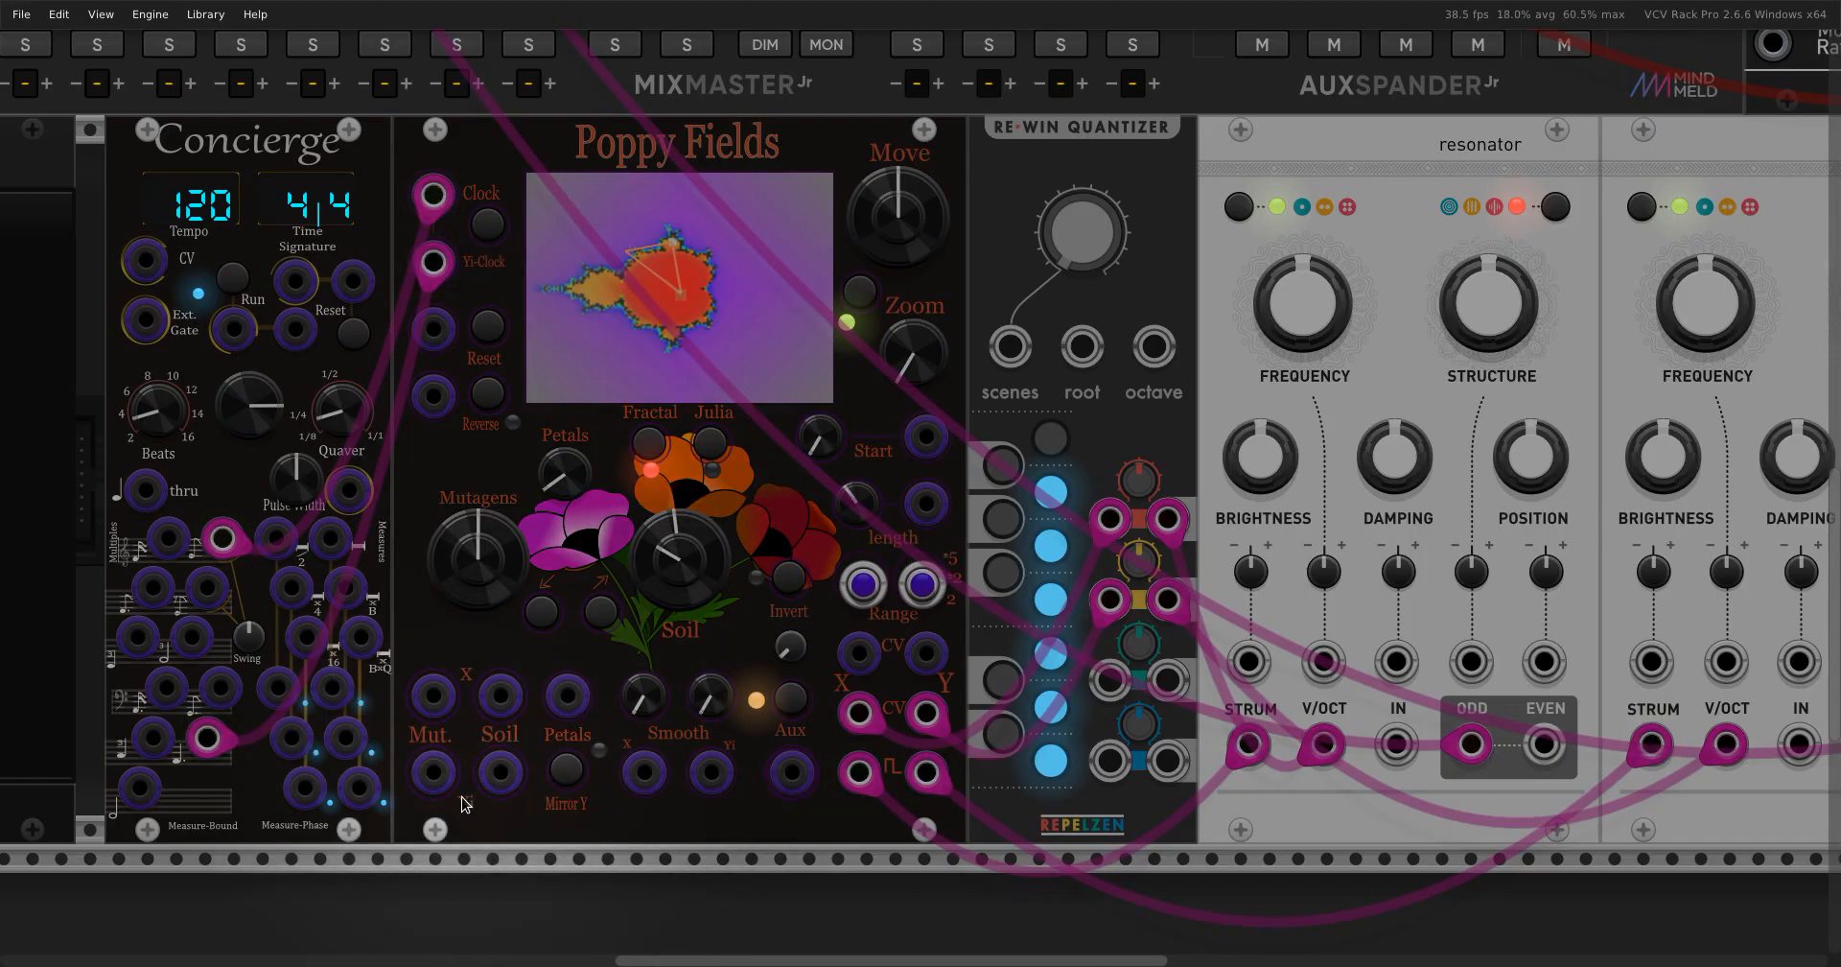
Fine-tune the Soil value and toggle Mirror Y repeatedly to compare the Mandelbrot orbit's mirrored and normal positions, ending with it off.
mouse_move(688, 574)
mouse_down()
mouse_move(689, 505)
mouse_move(689, 570)
mouse_up()
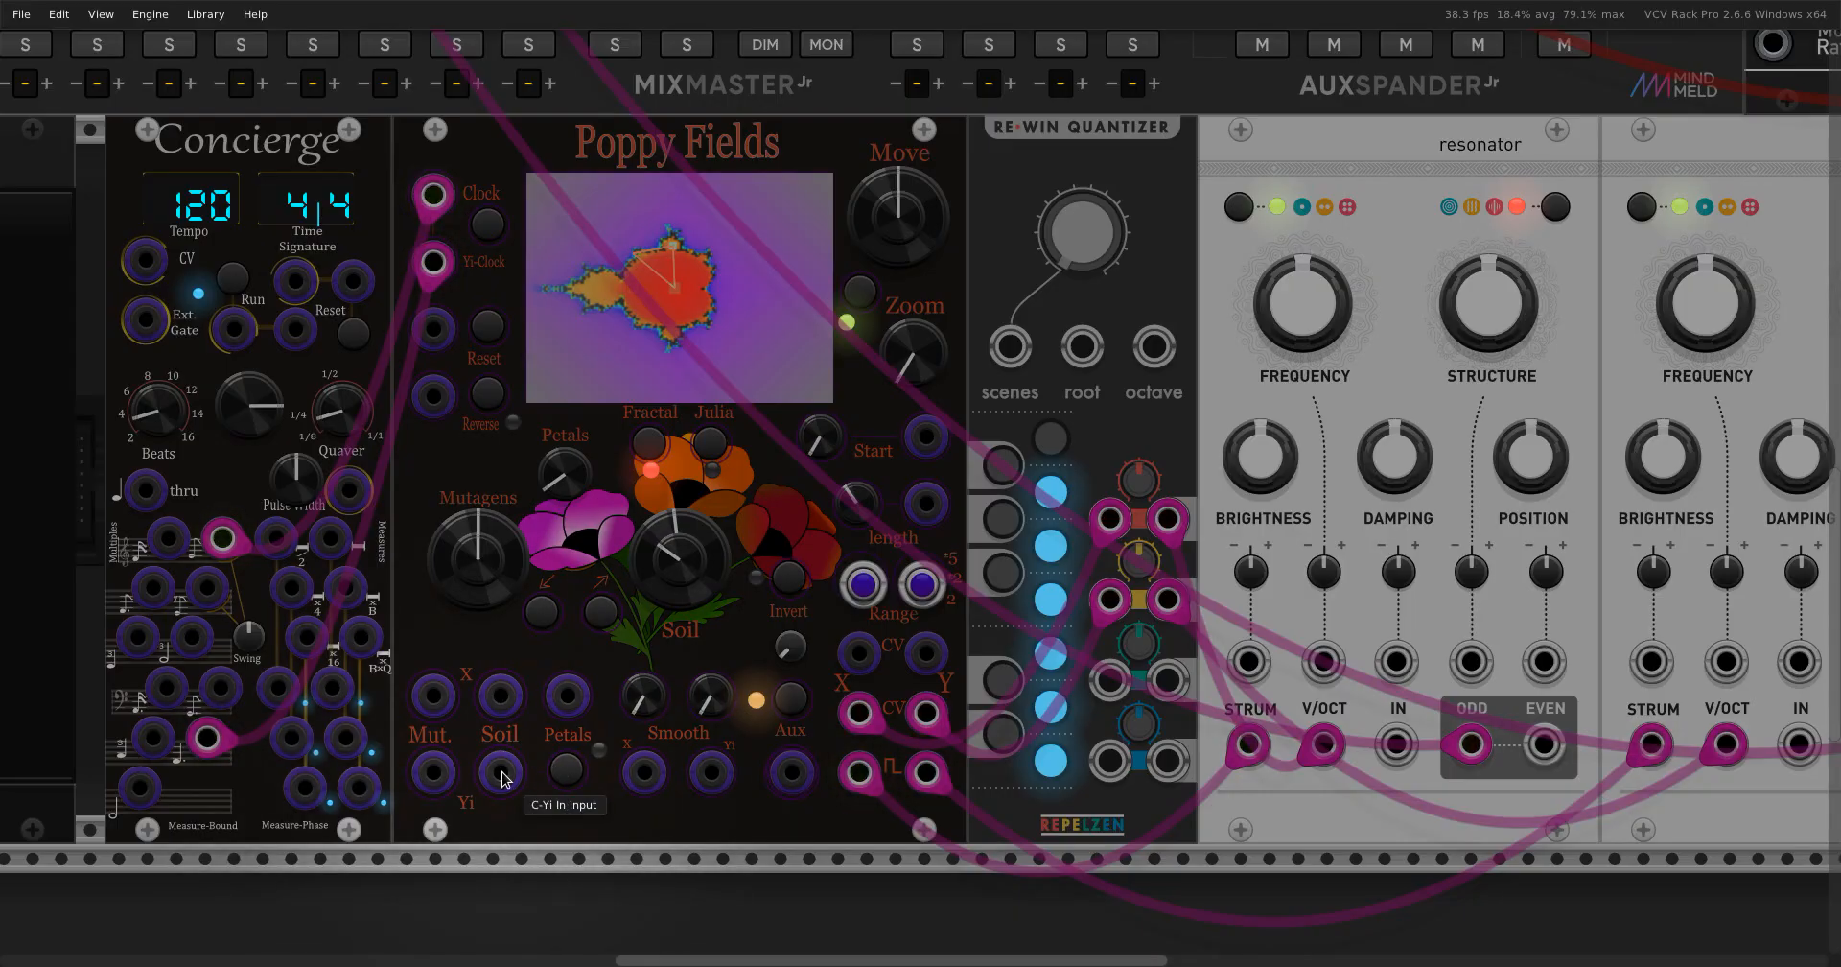
click(569, 777)
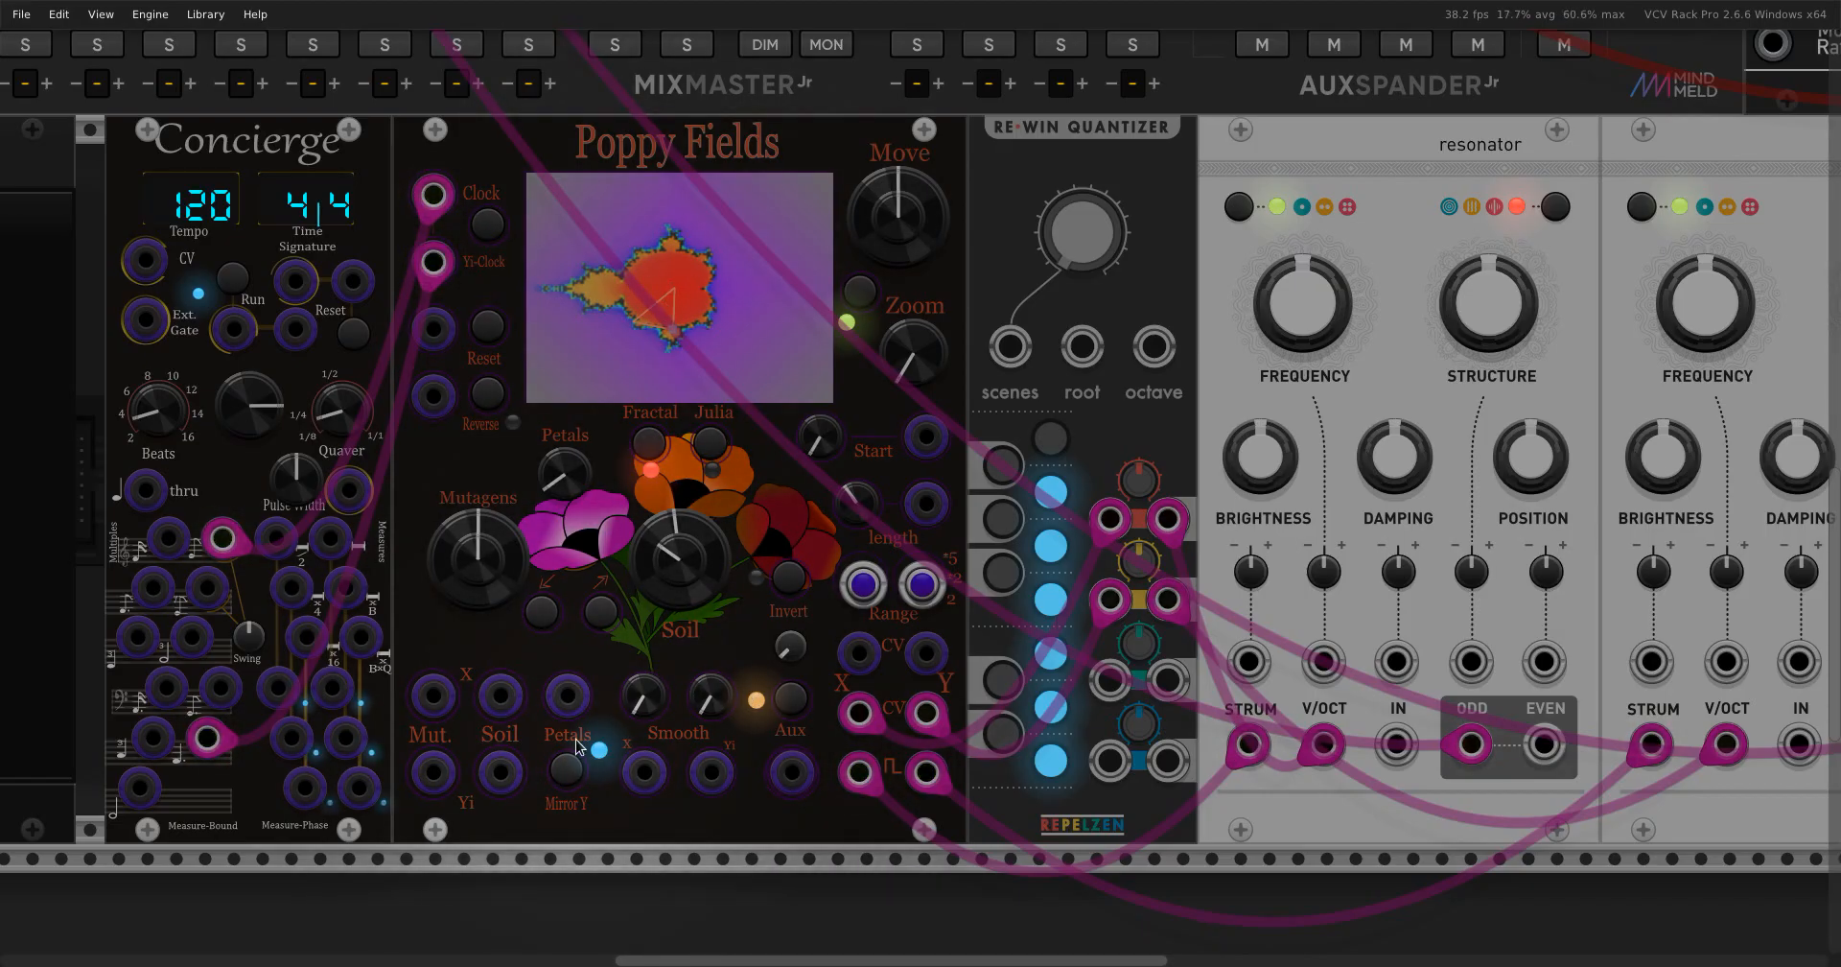
click(567, 769)
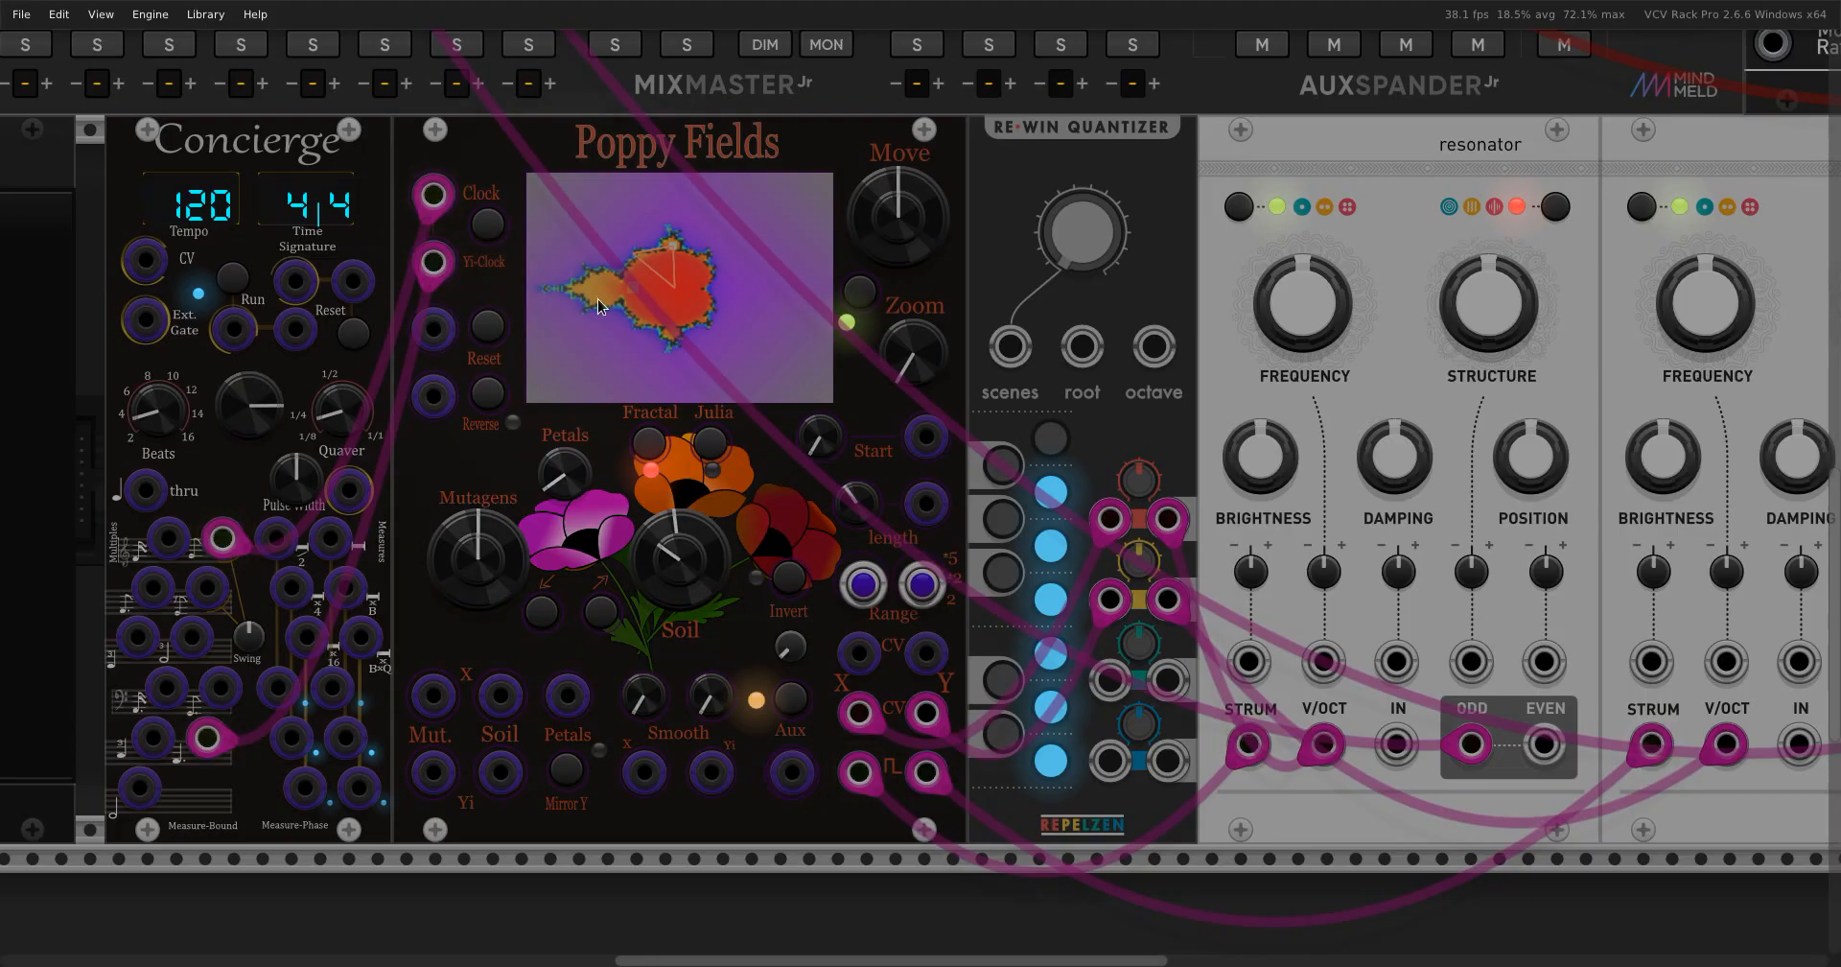
click(572, 775)
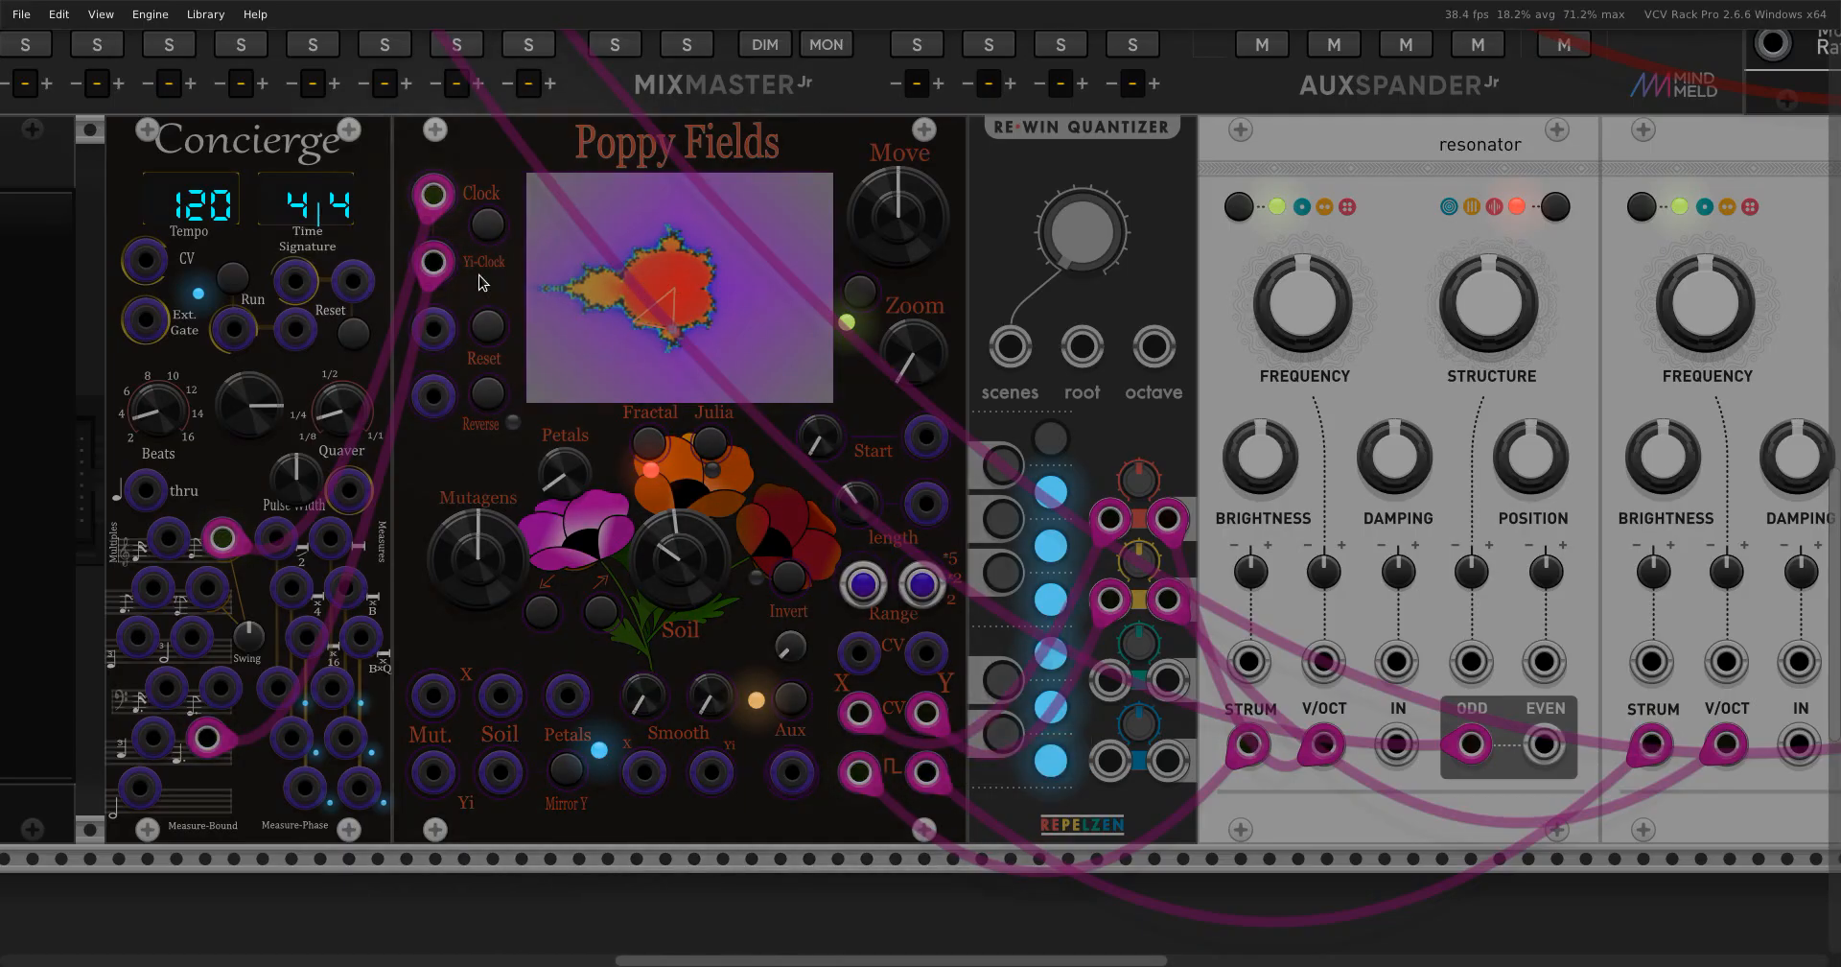
click(566, 769)
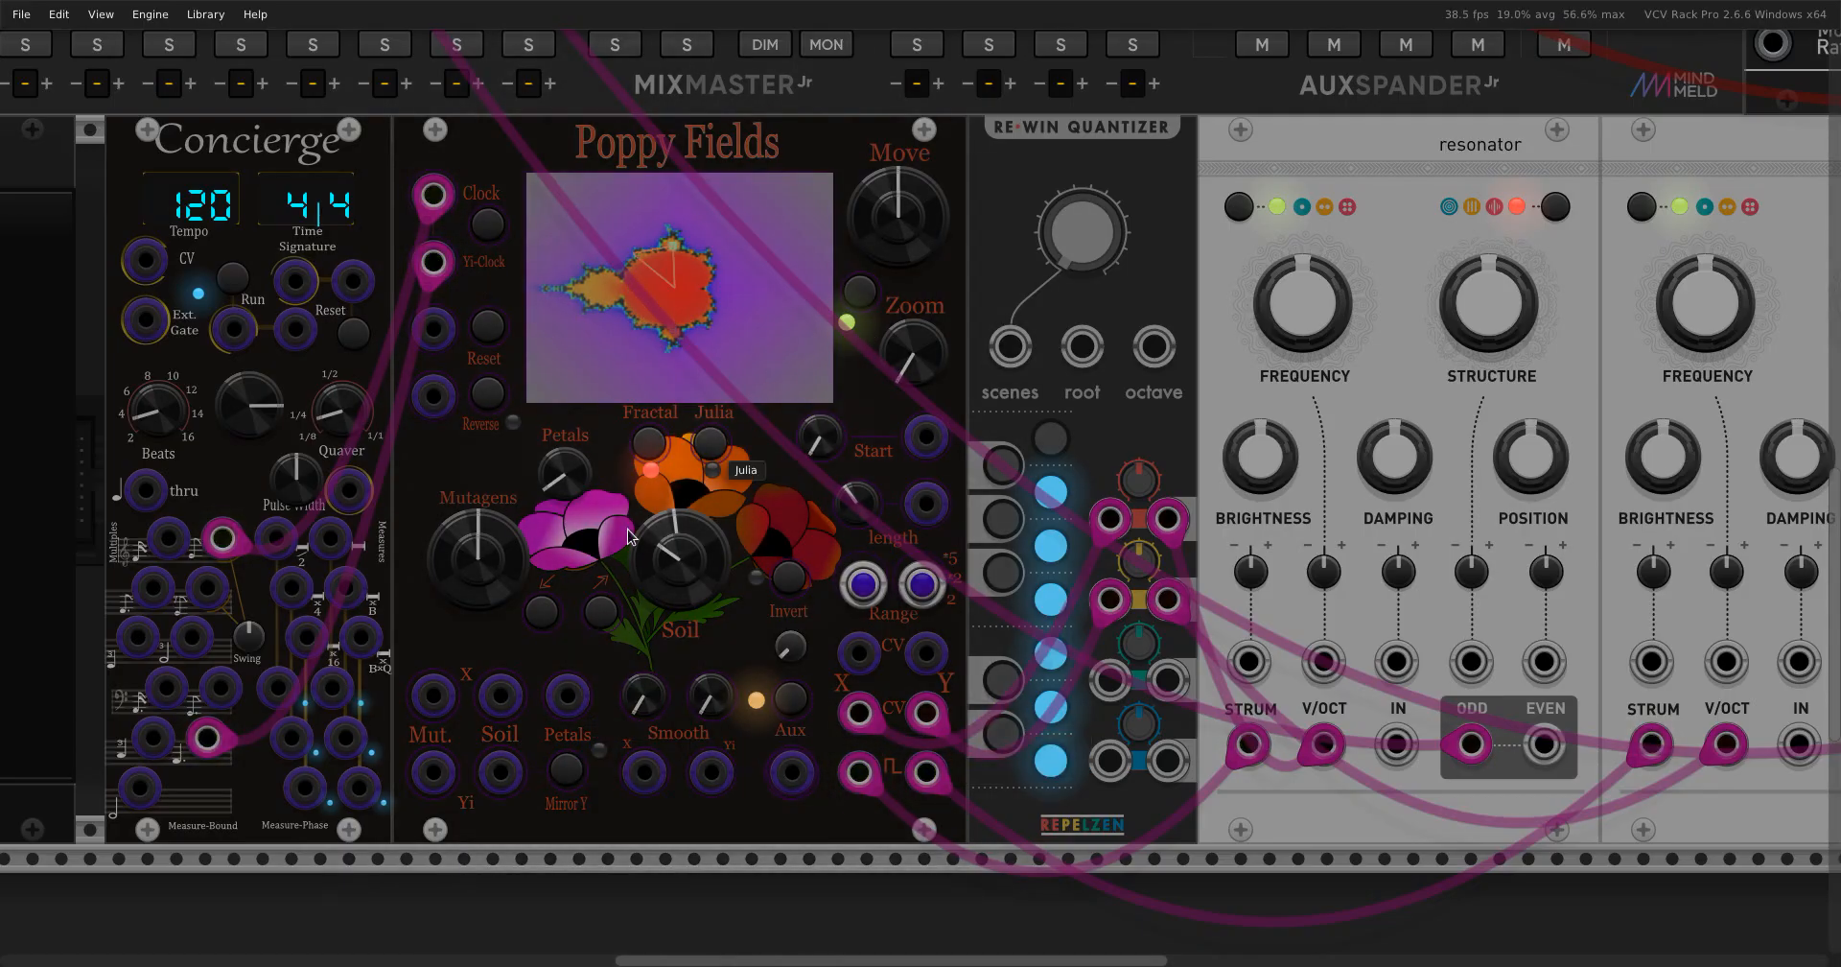
click(564, 769)
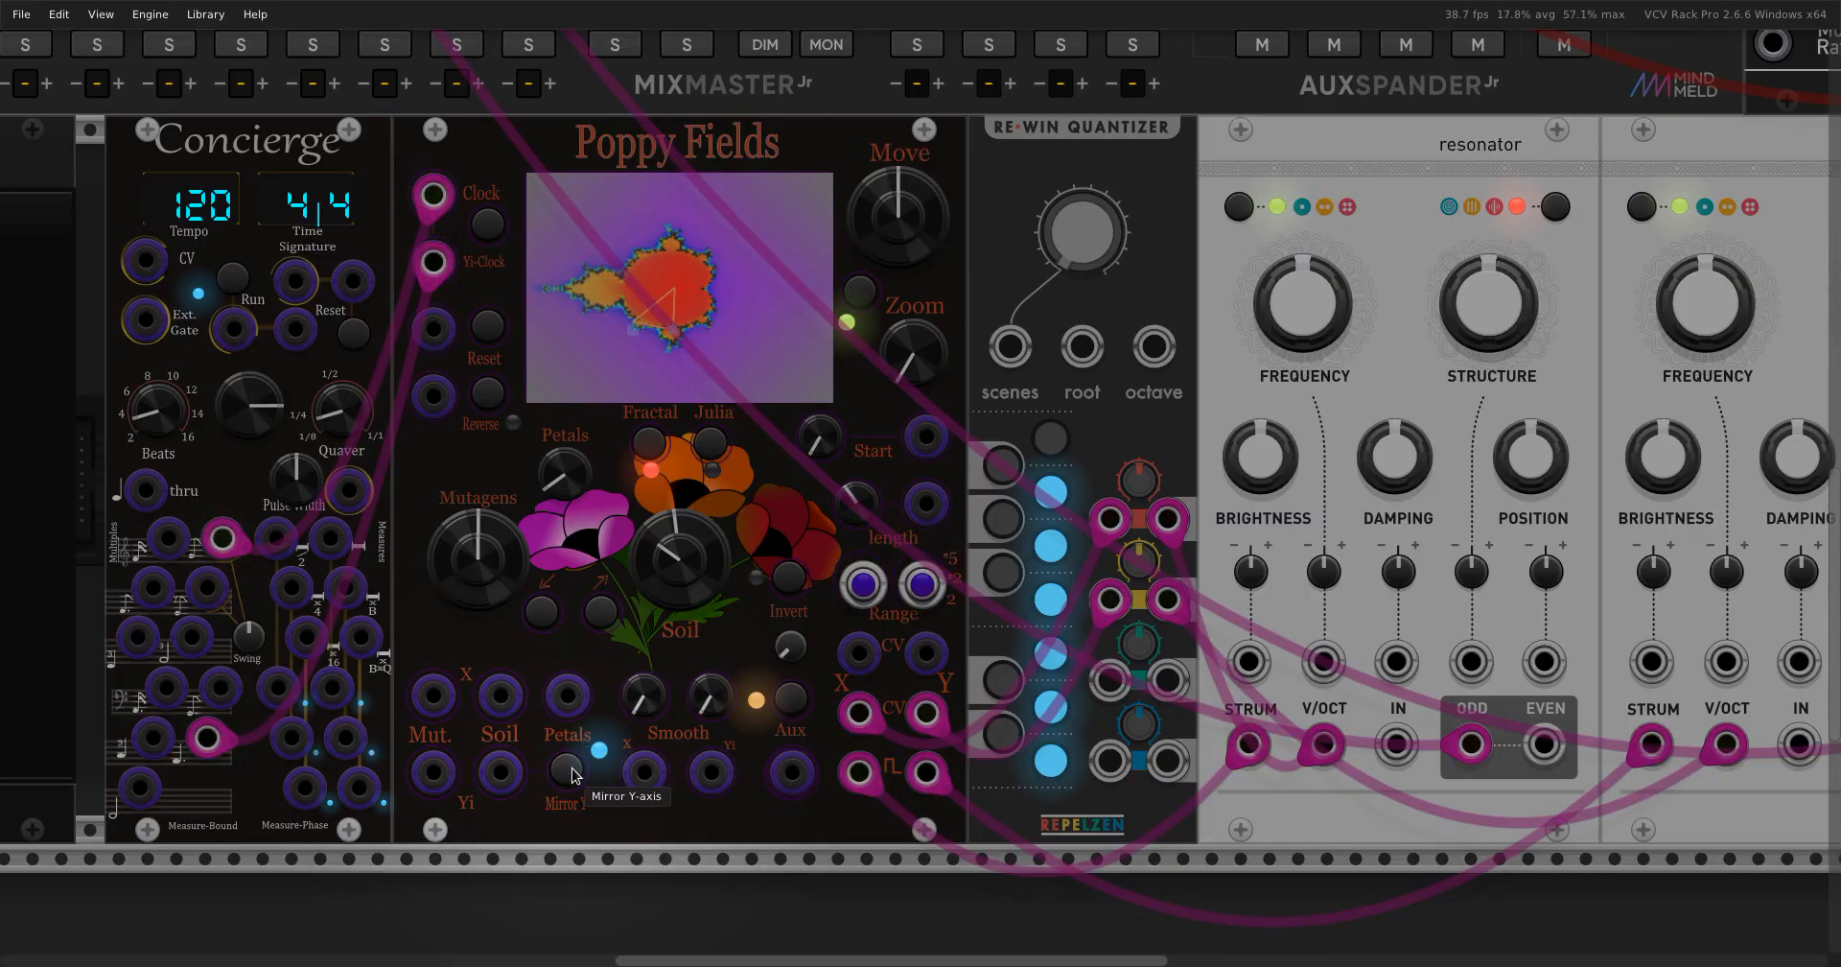
click(571, 770)
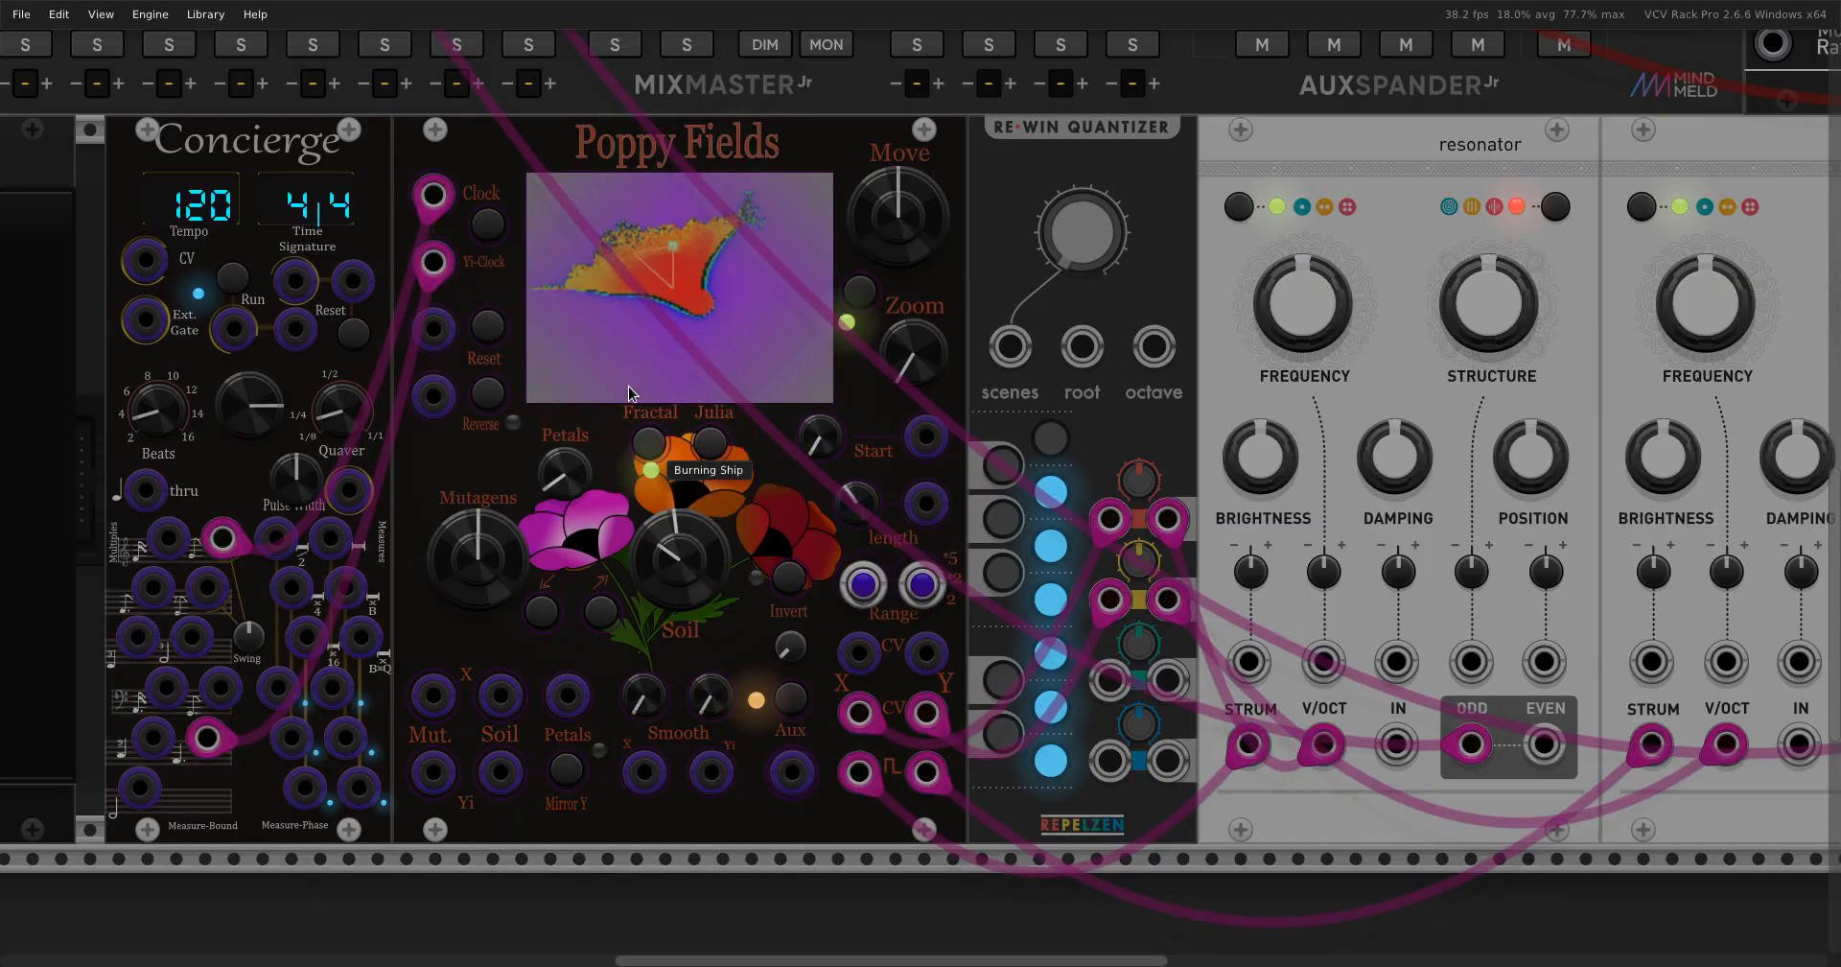
Toggle Mirror Y on and off for the Burning Ship fractal, and return the fractal type to Mandelbrot.
click(561, 774)
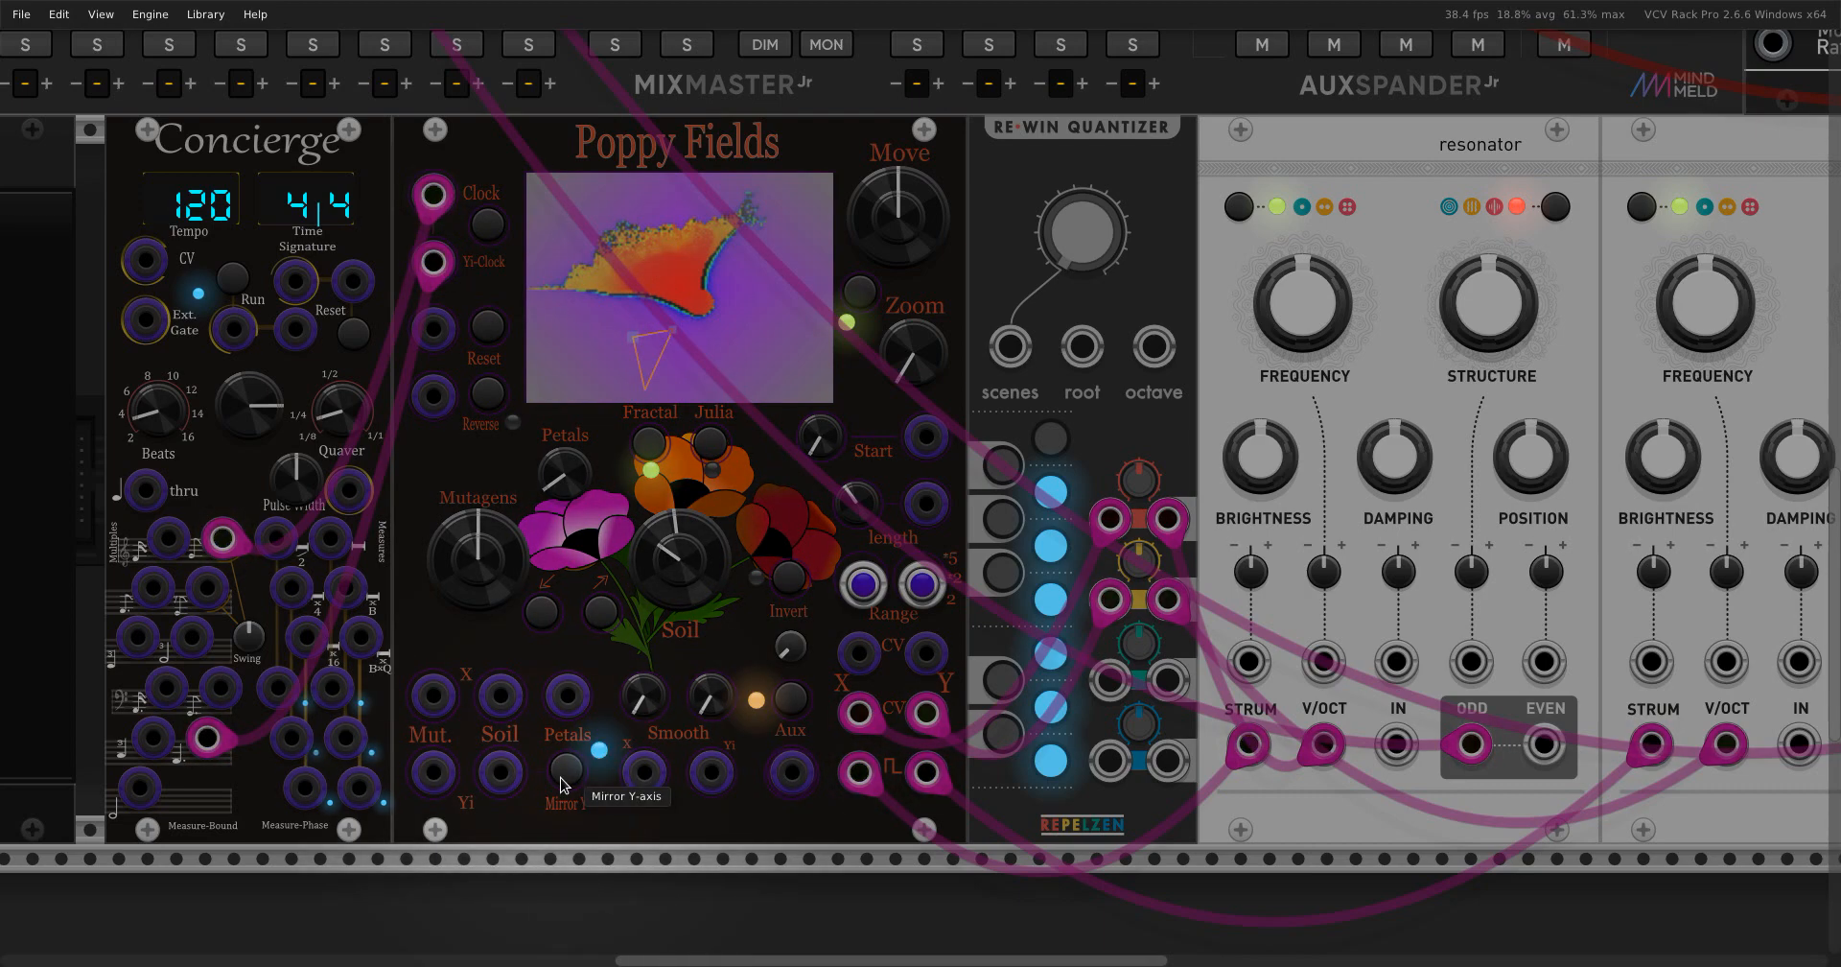
click(561, 774)
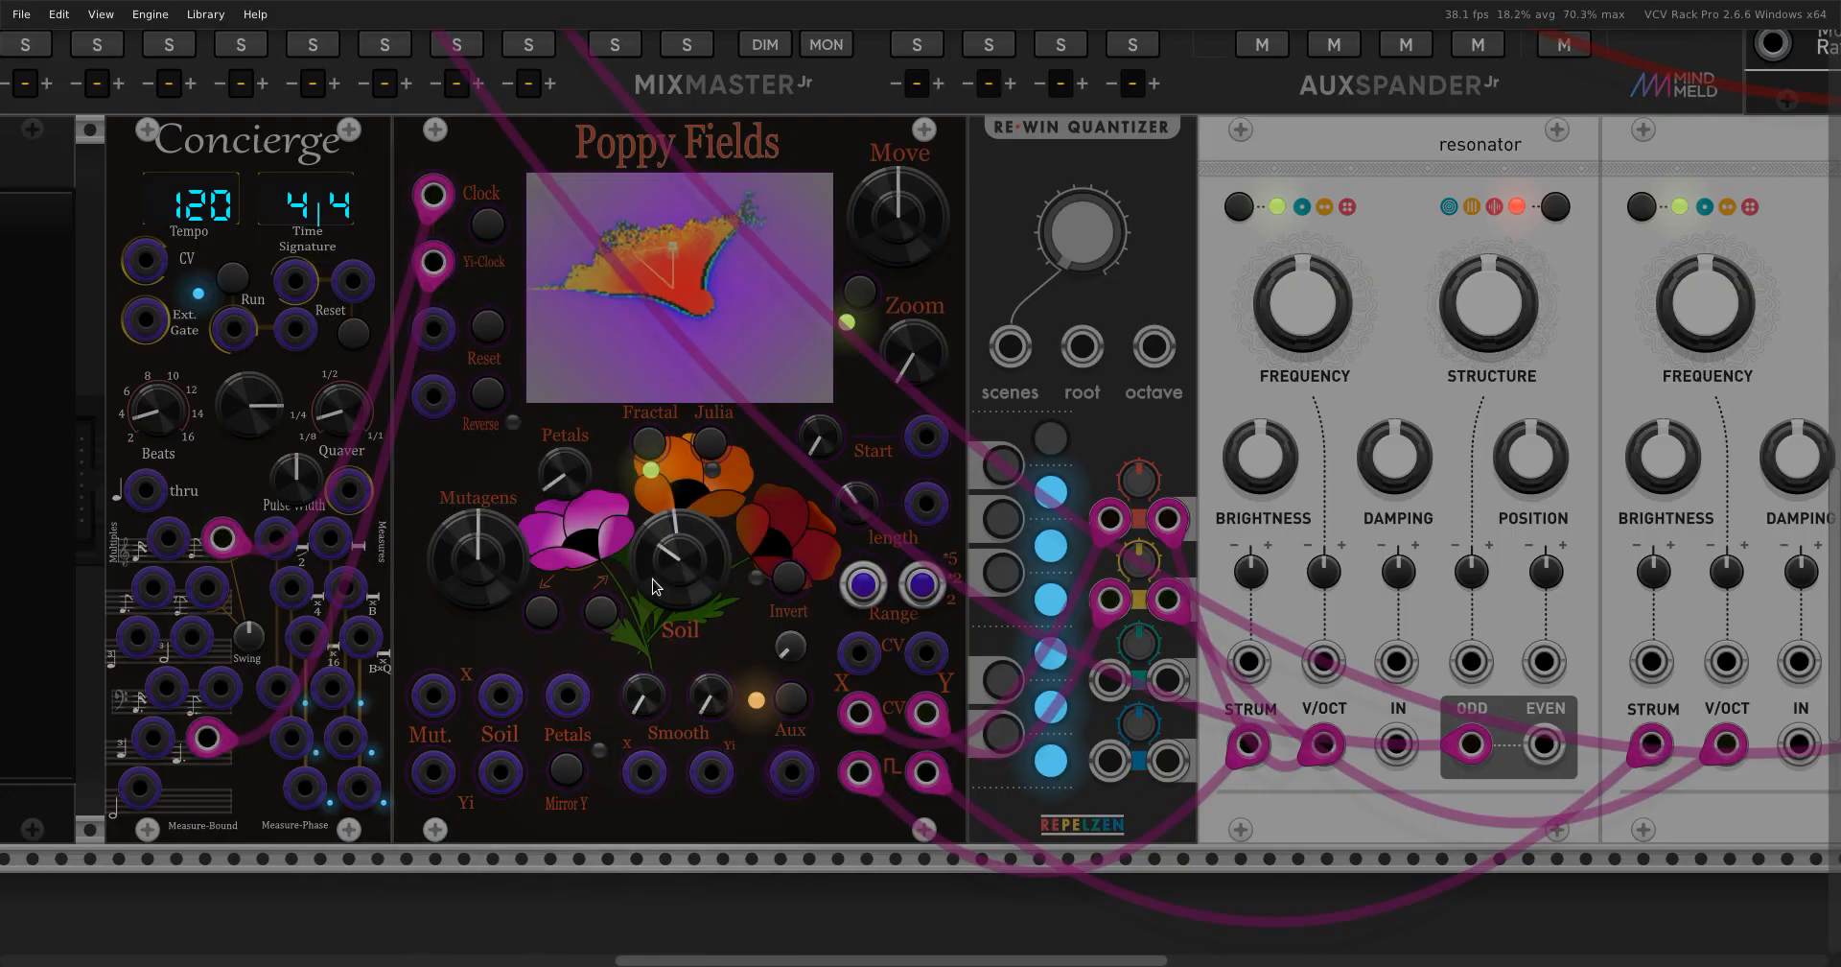
click(656, 442)
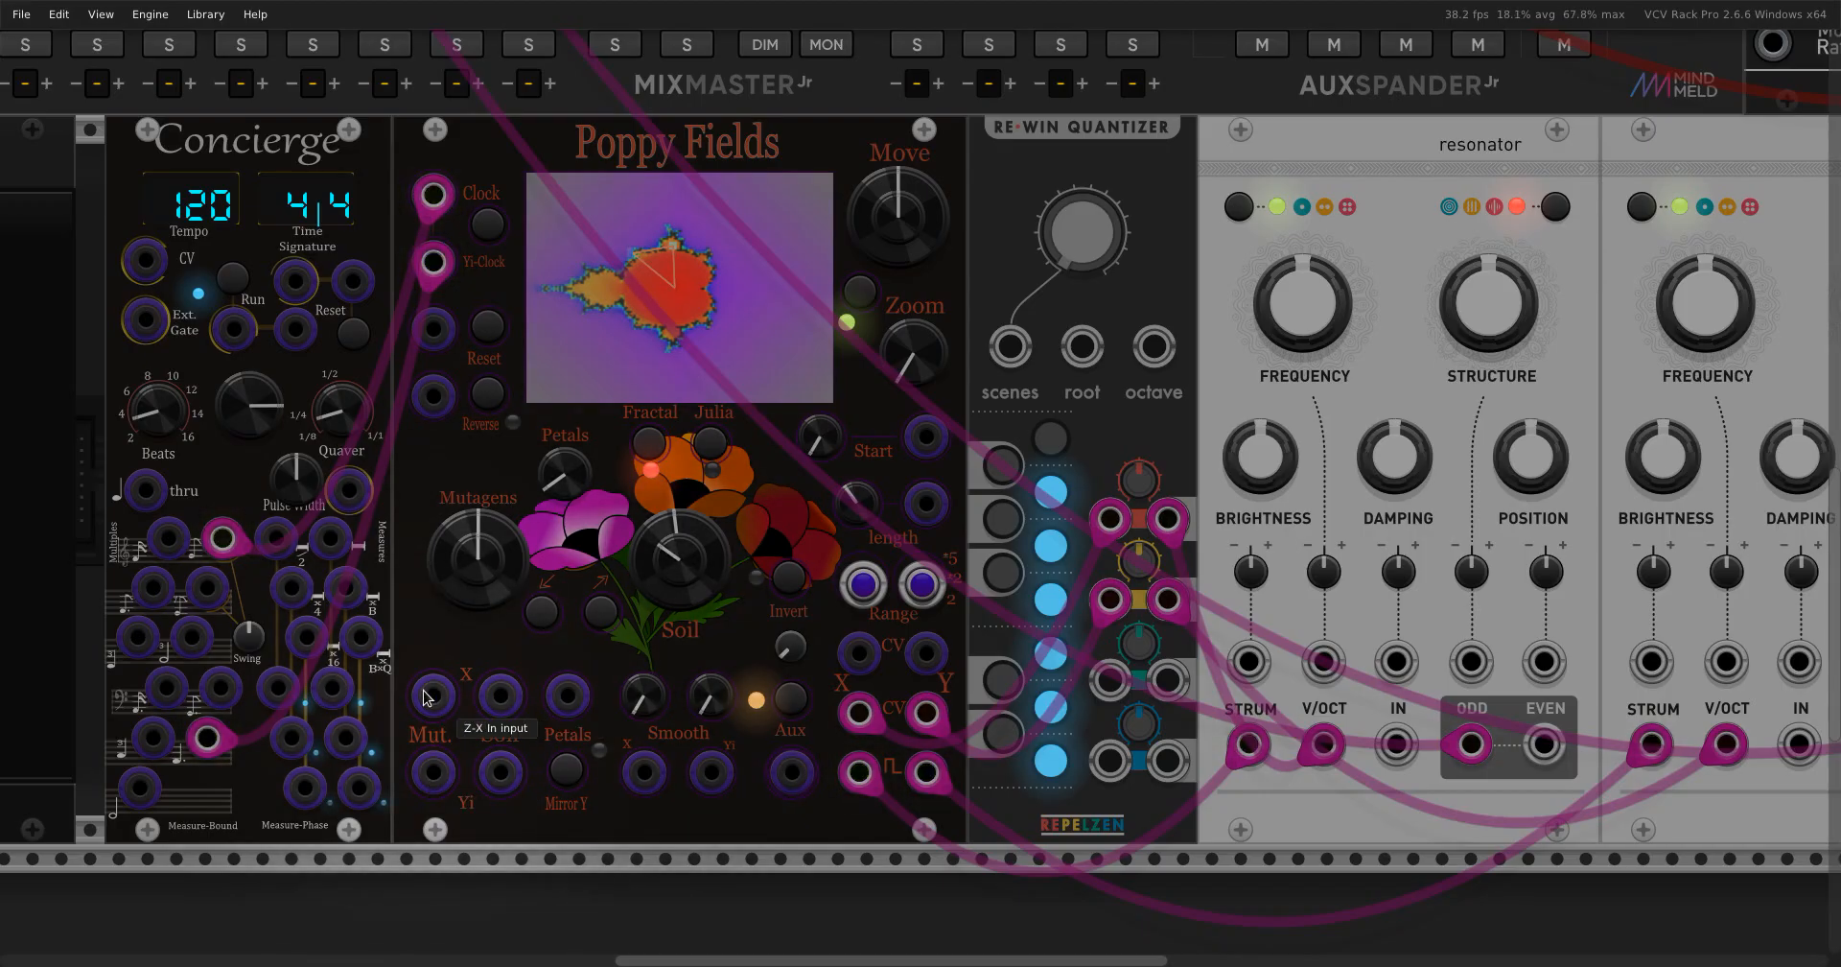
Move the Notes and Concierge modules away from Poppy Fields to open a gap in the rack row.
scroll(426, 697, down, 6)
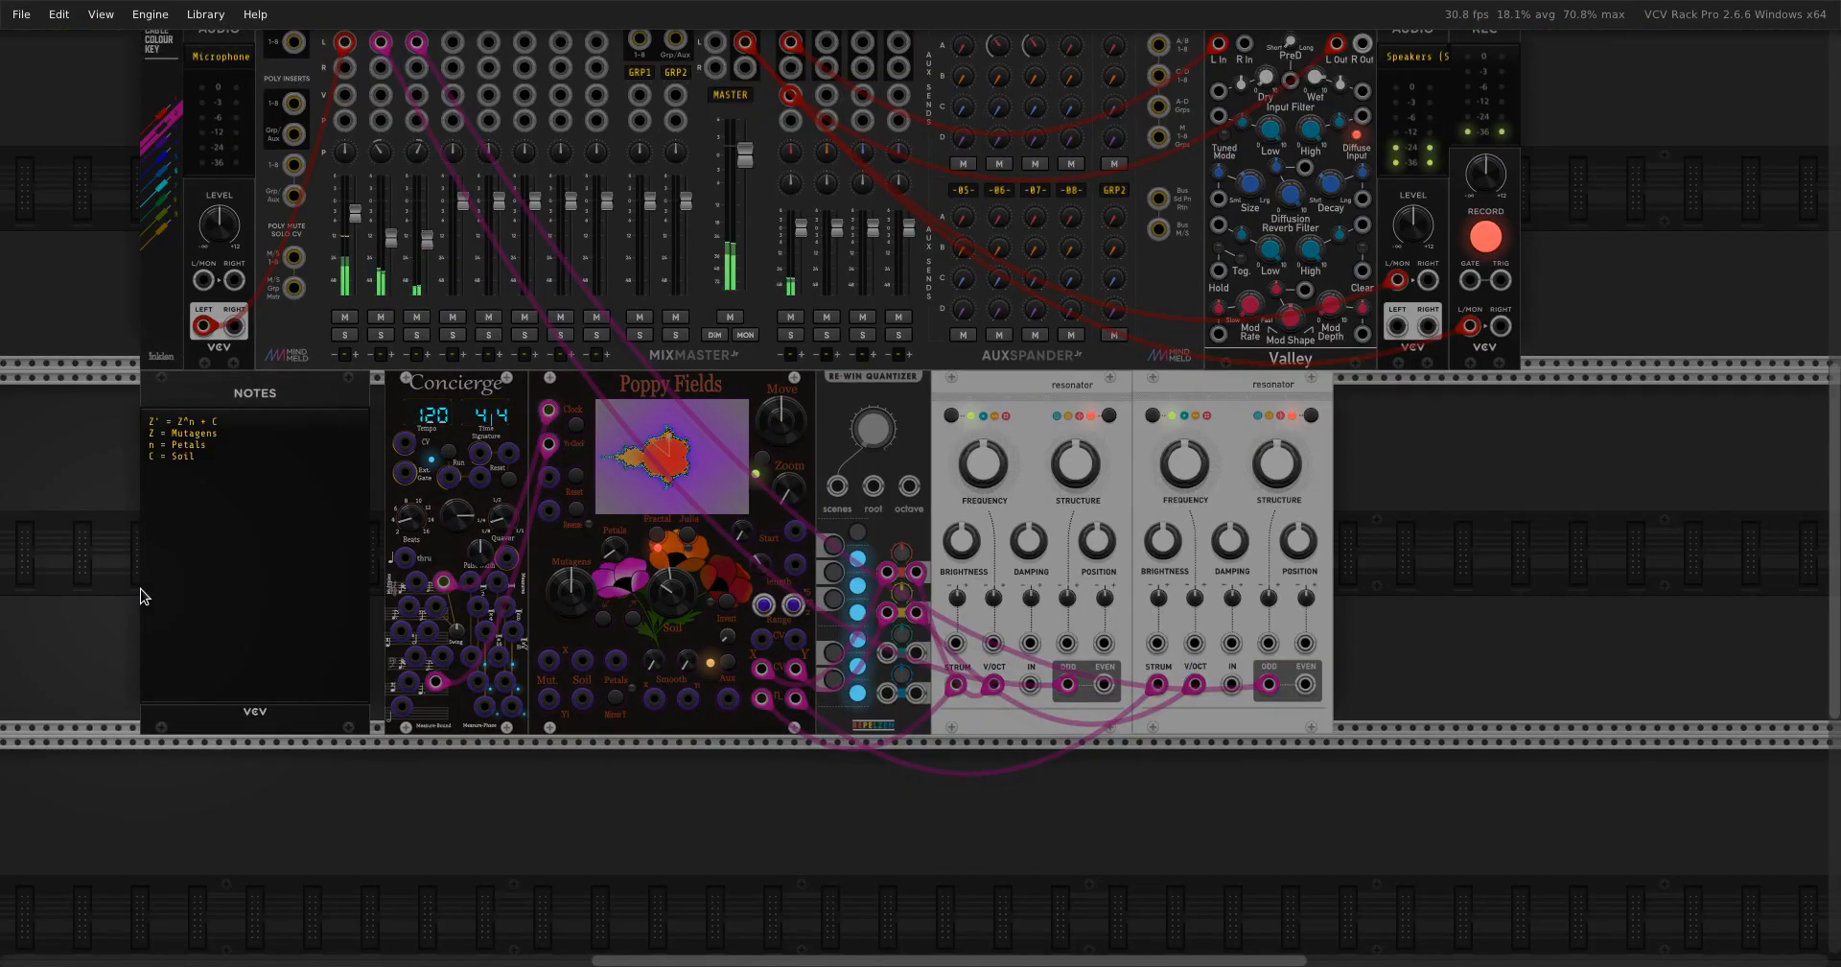
drag(142, 589, 235, 594)
click(468, 589)
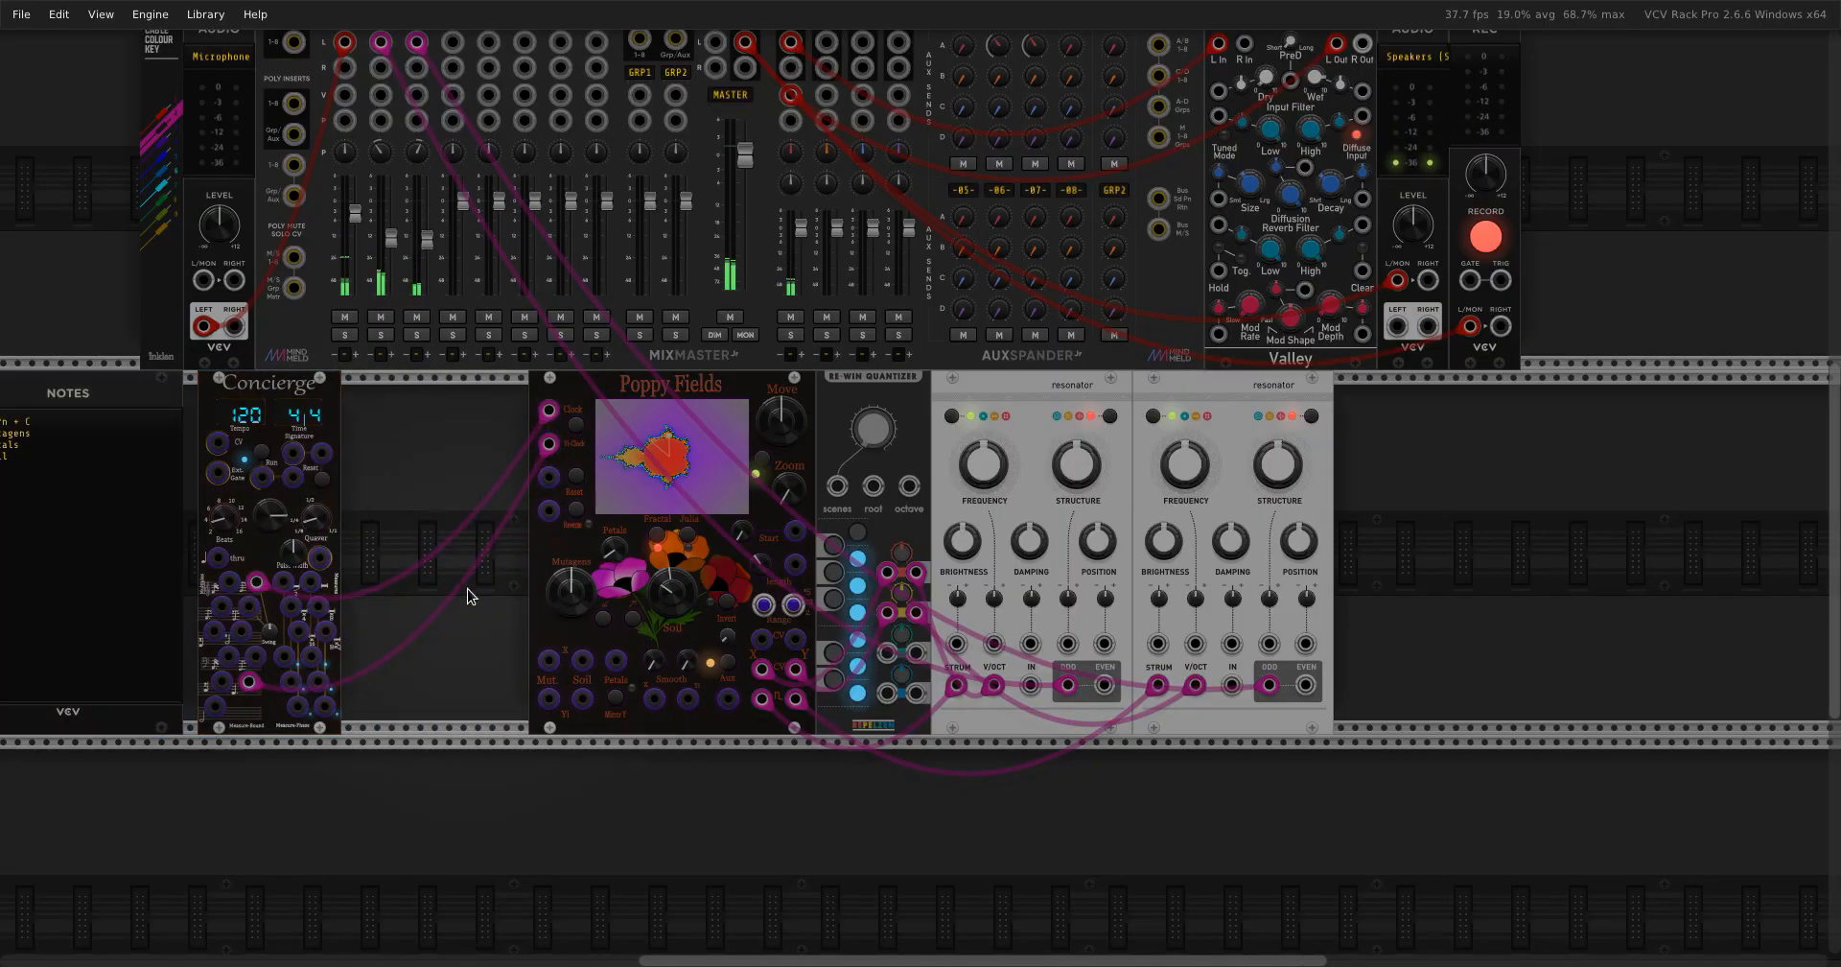
Add a Bogaudio LFO in the gap beside Poppy Fields, and replace it with the Mom and Dad module.
right_click(468, 594)
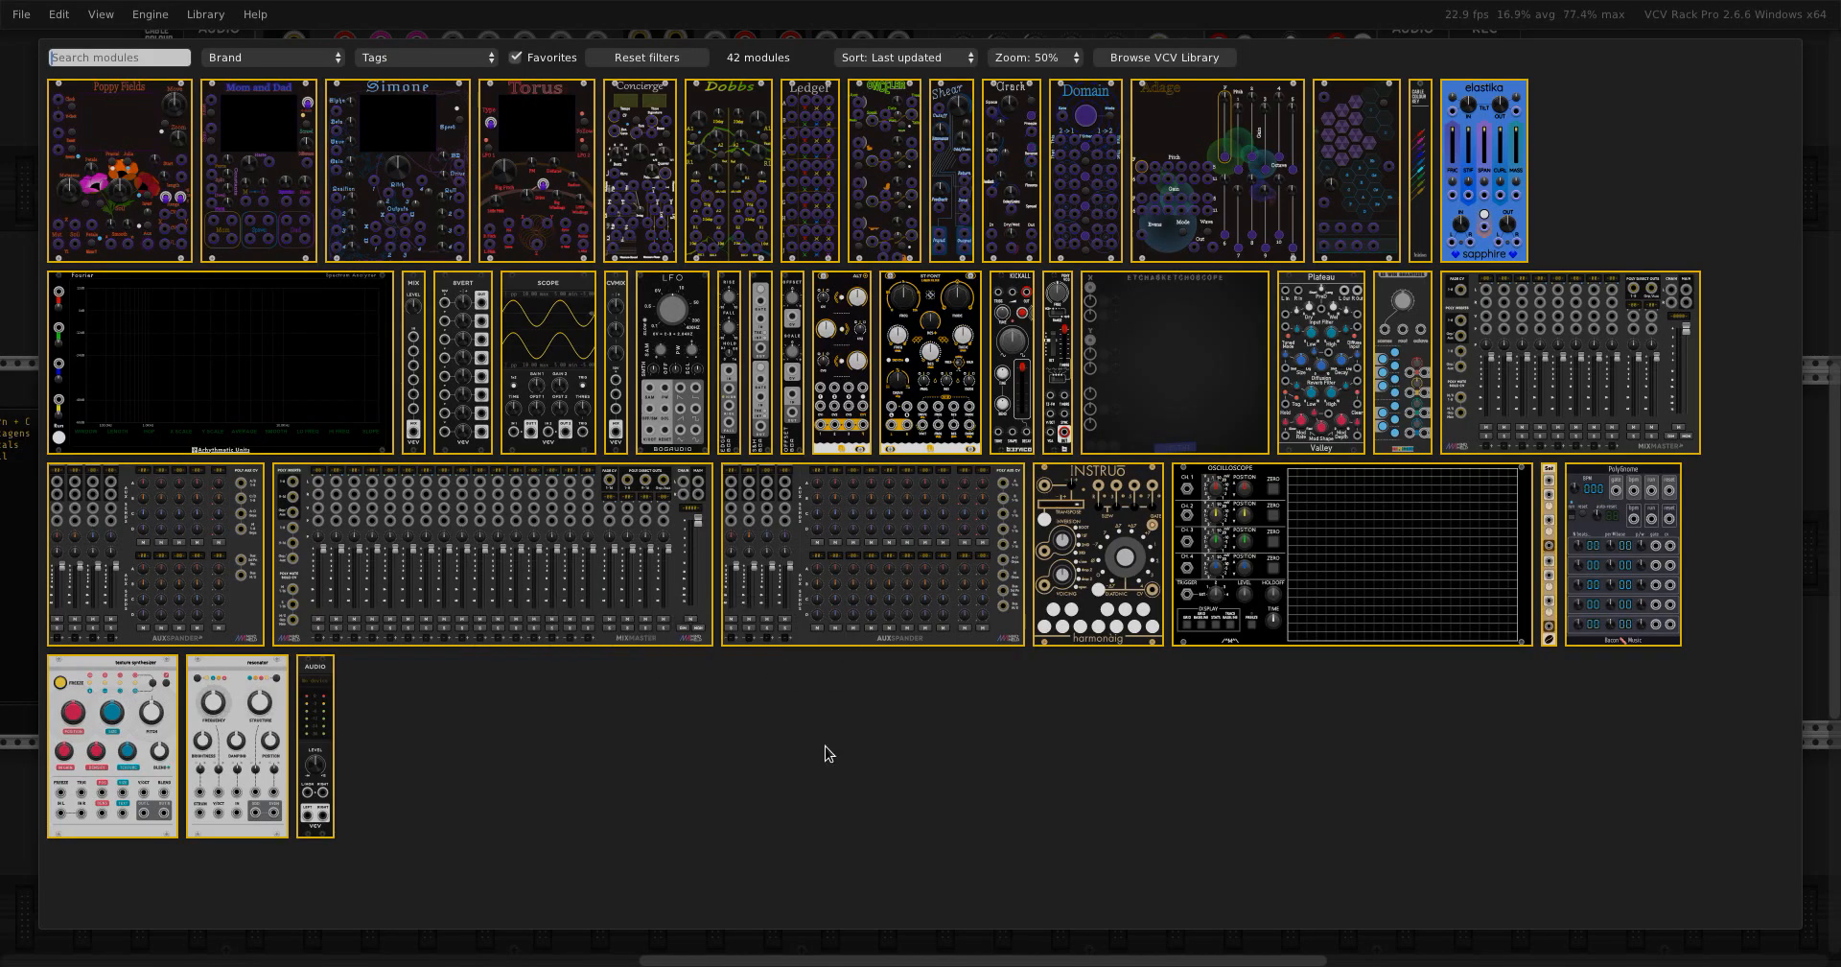
key(Escape)
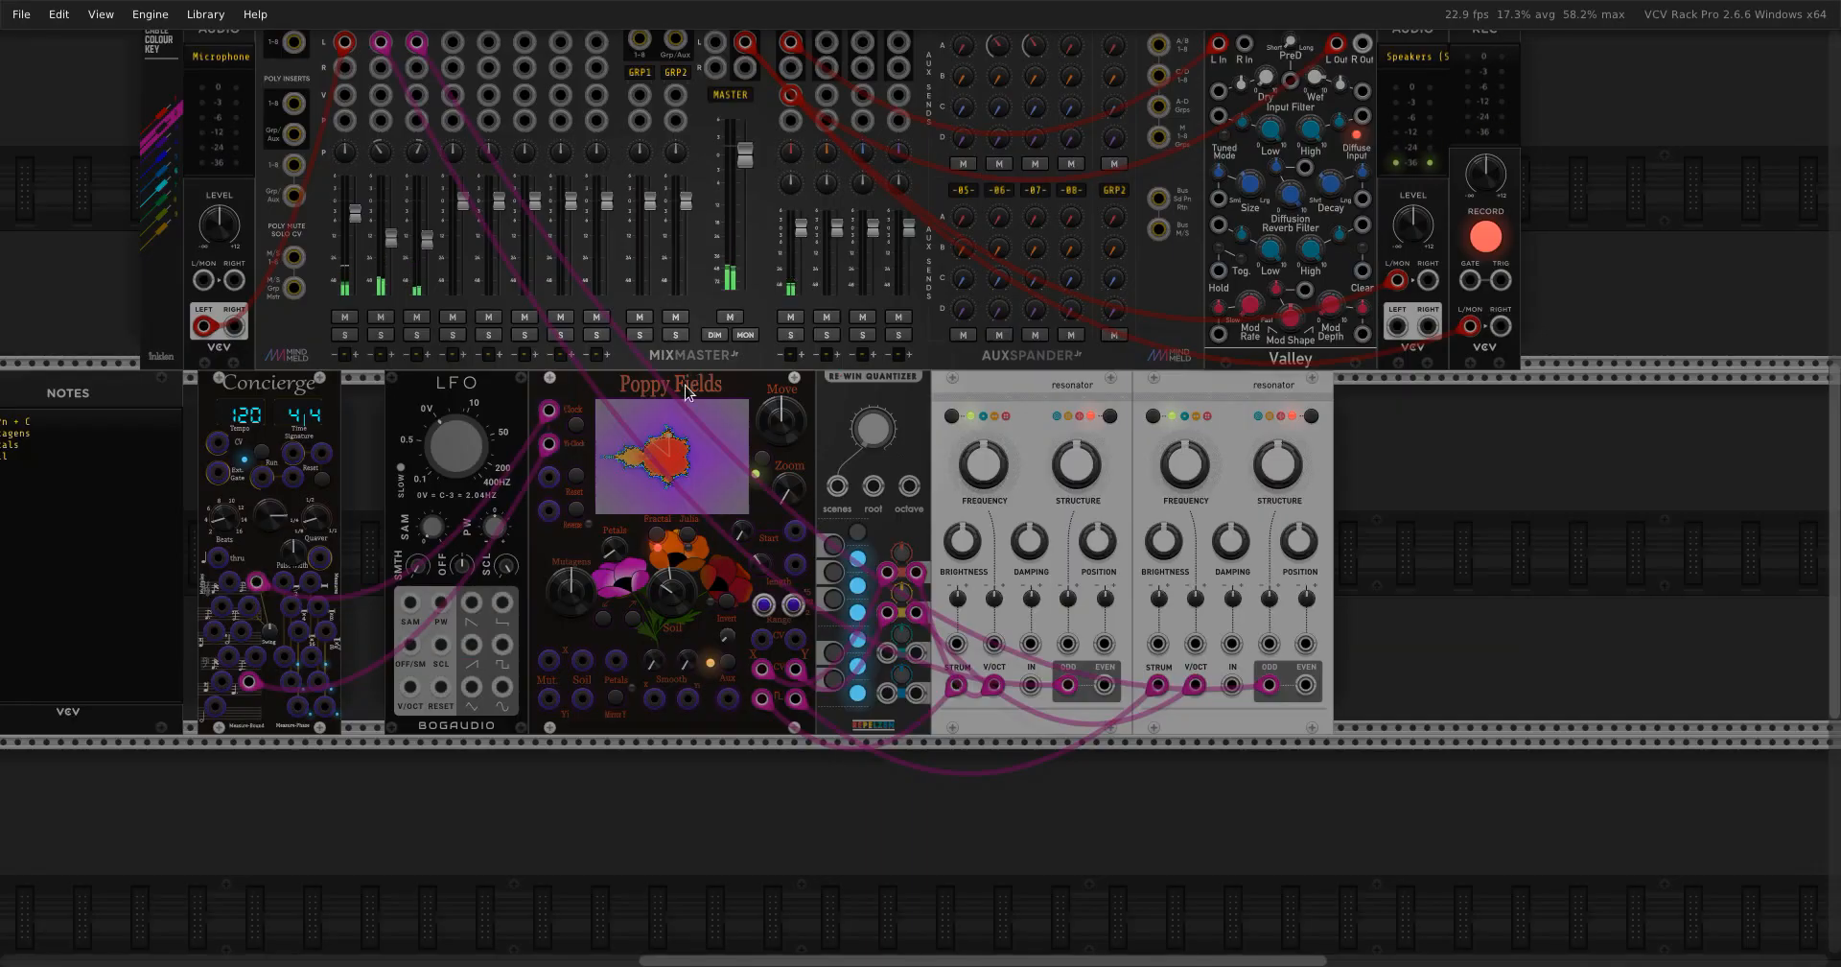
right_click(447, 535)
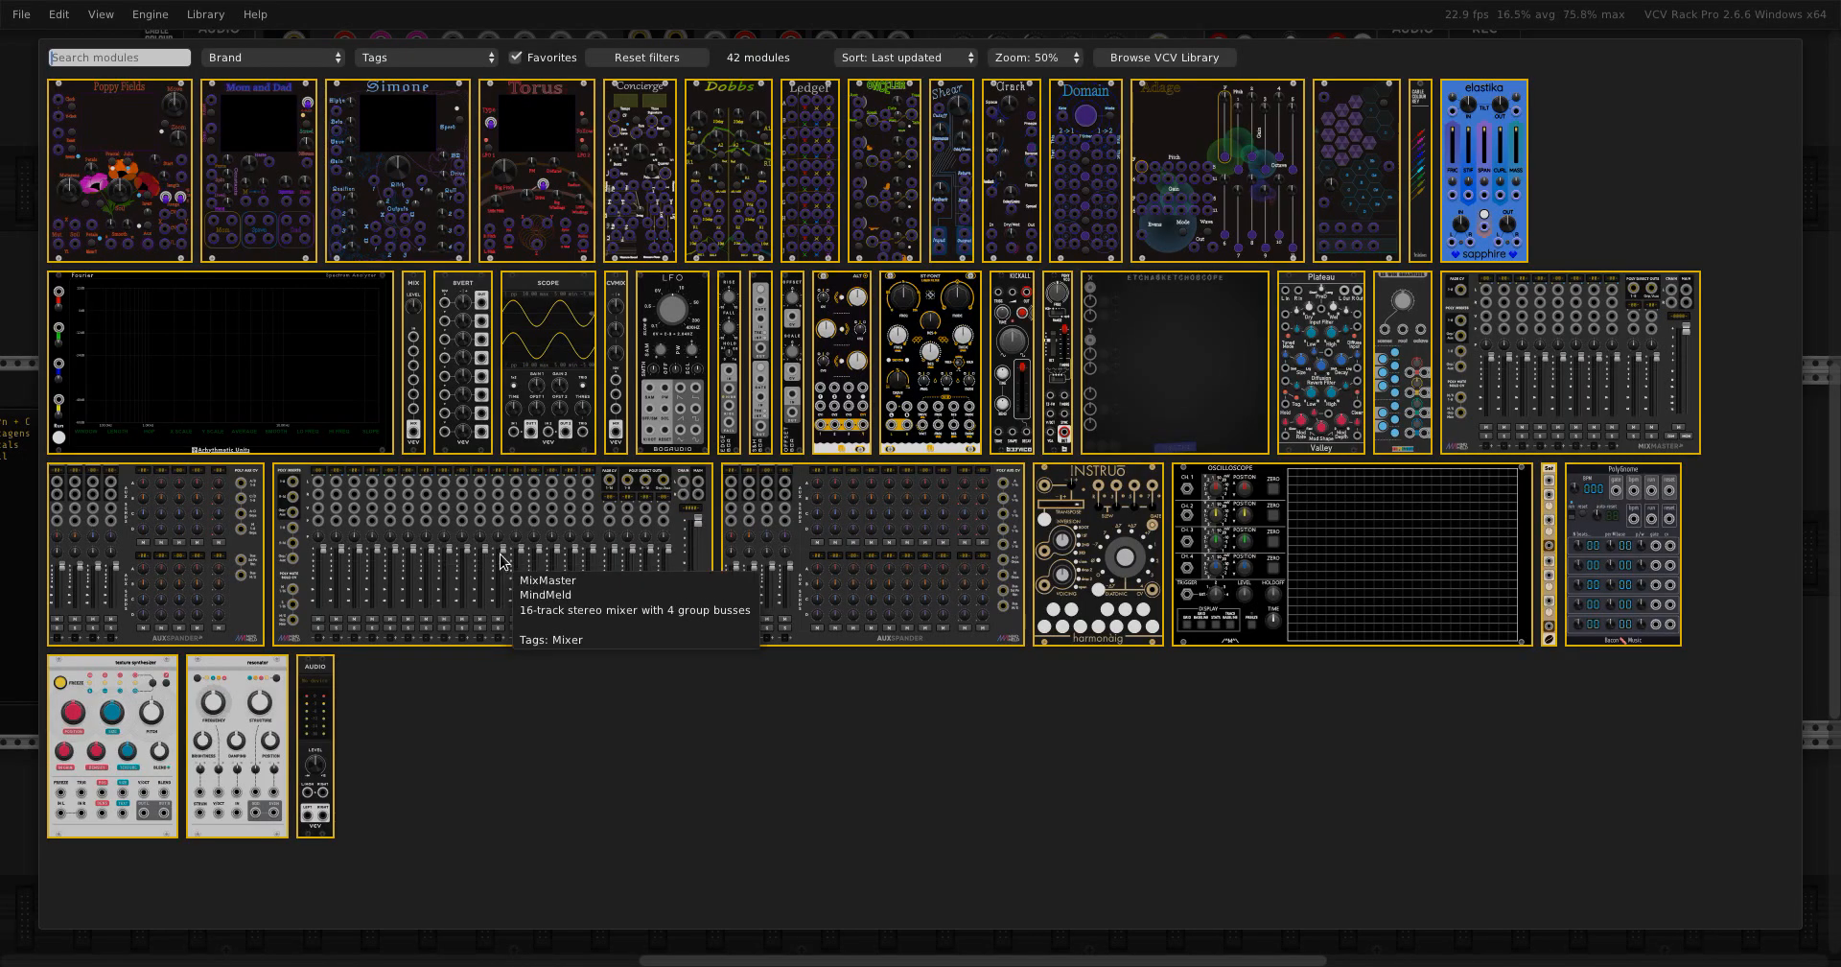
click(250, 135)
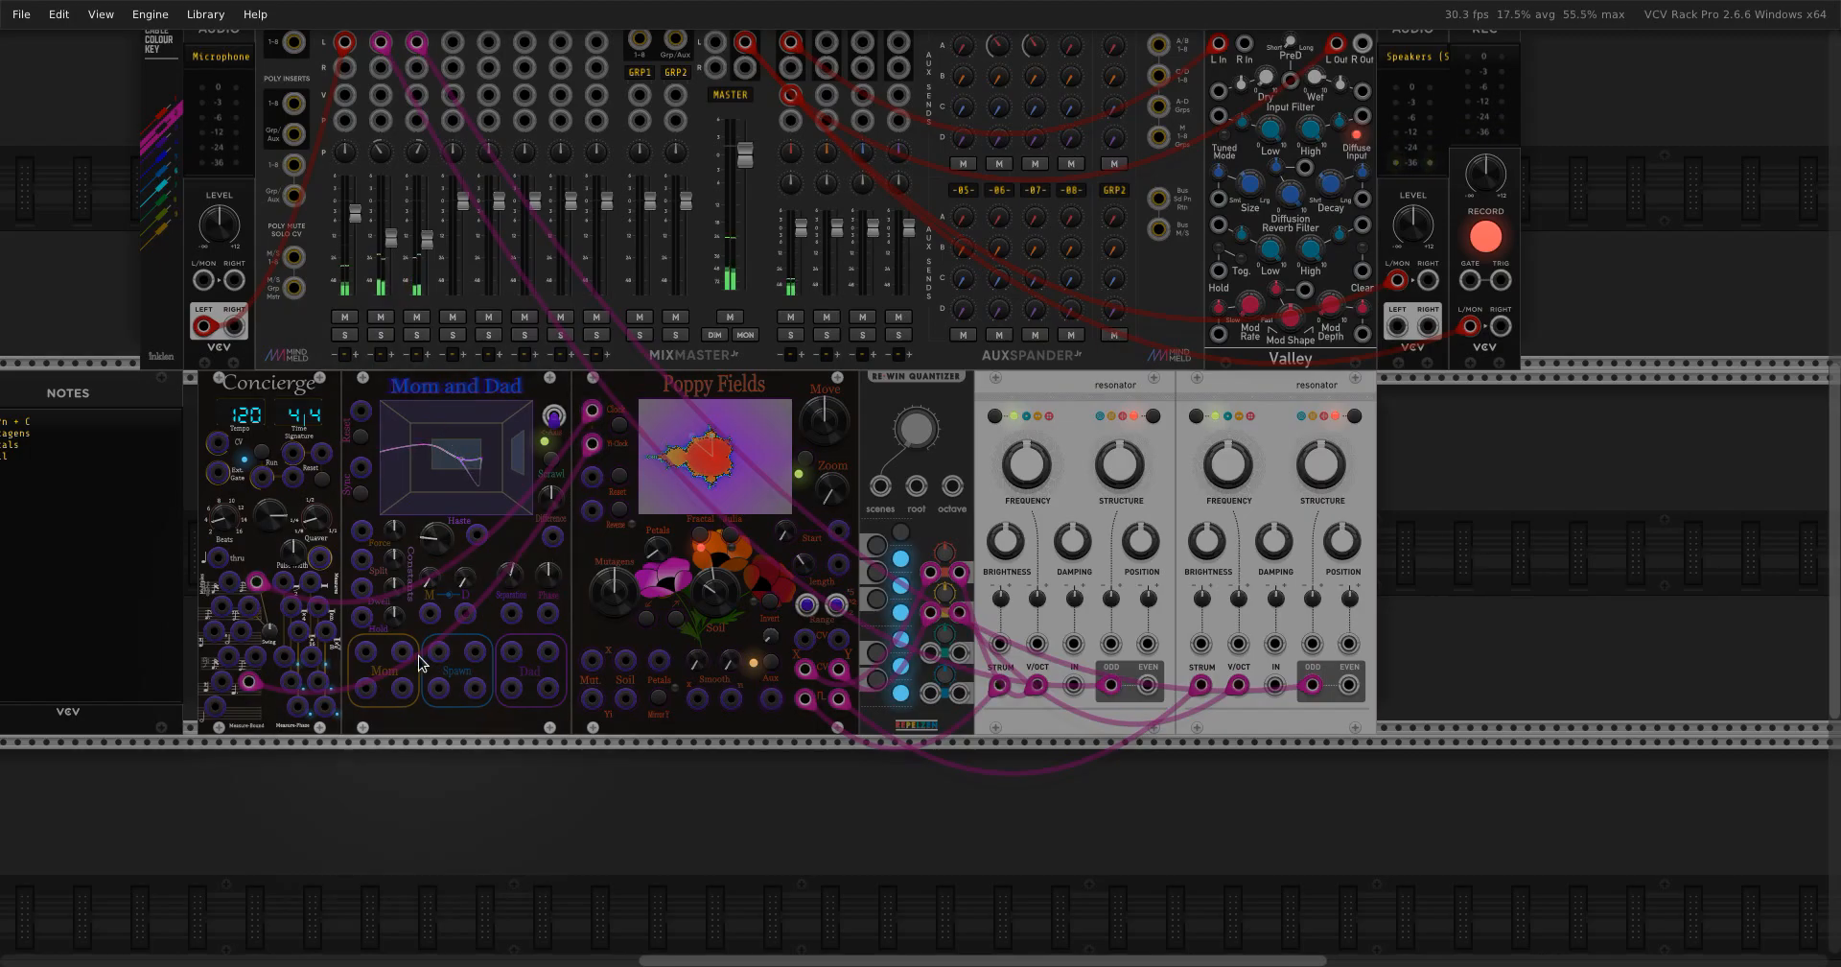
Patch Mom and Dad's four Mom outputs to the X and Yi inputs of Poppy Fields' Mutagens and Soil.
drag(402, 653, 586, 664)
drag(587, 699, 366, 691)
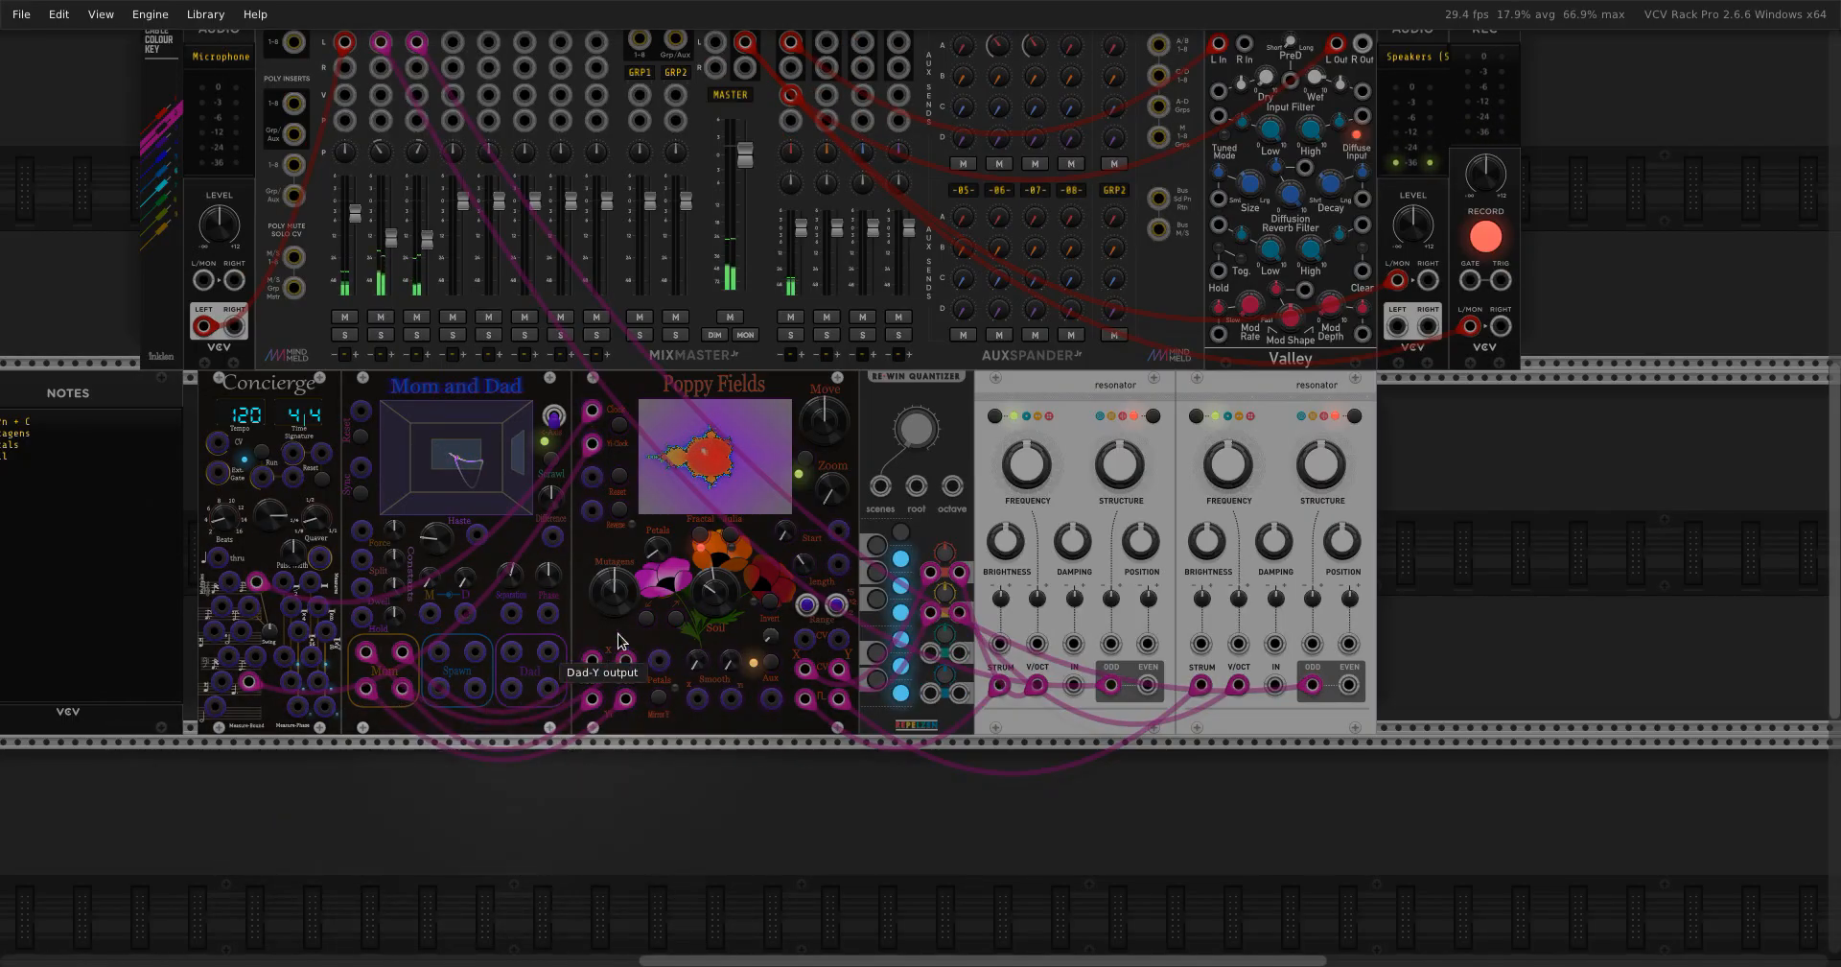
scroll(814, 579, up, 2)
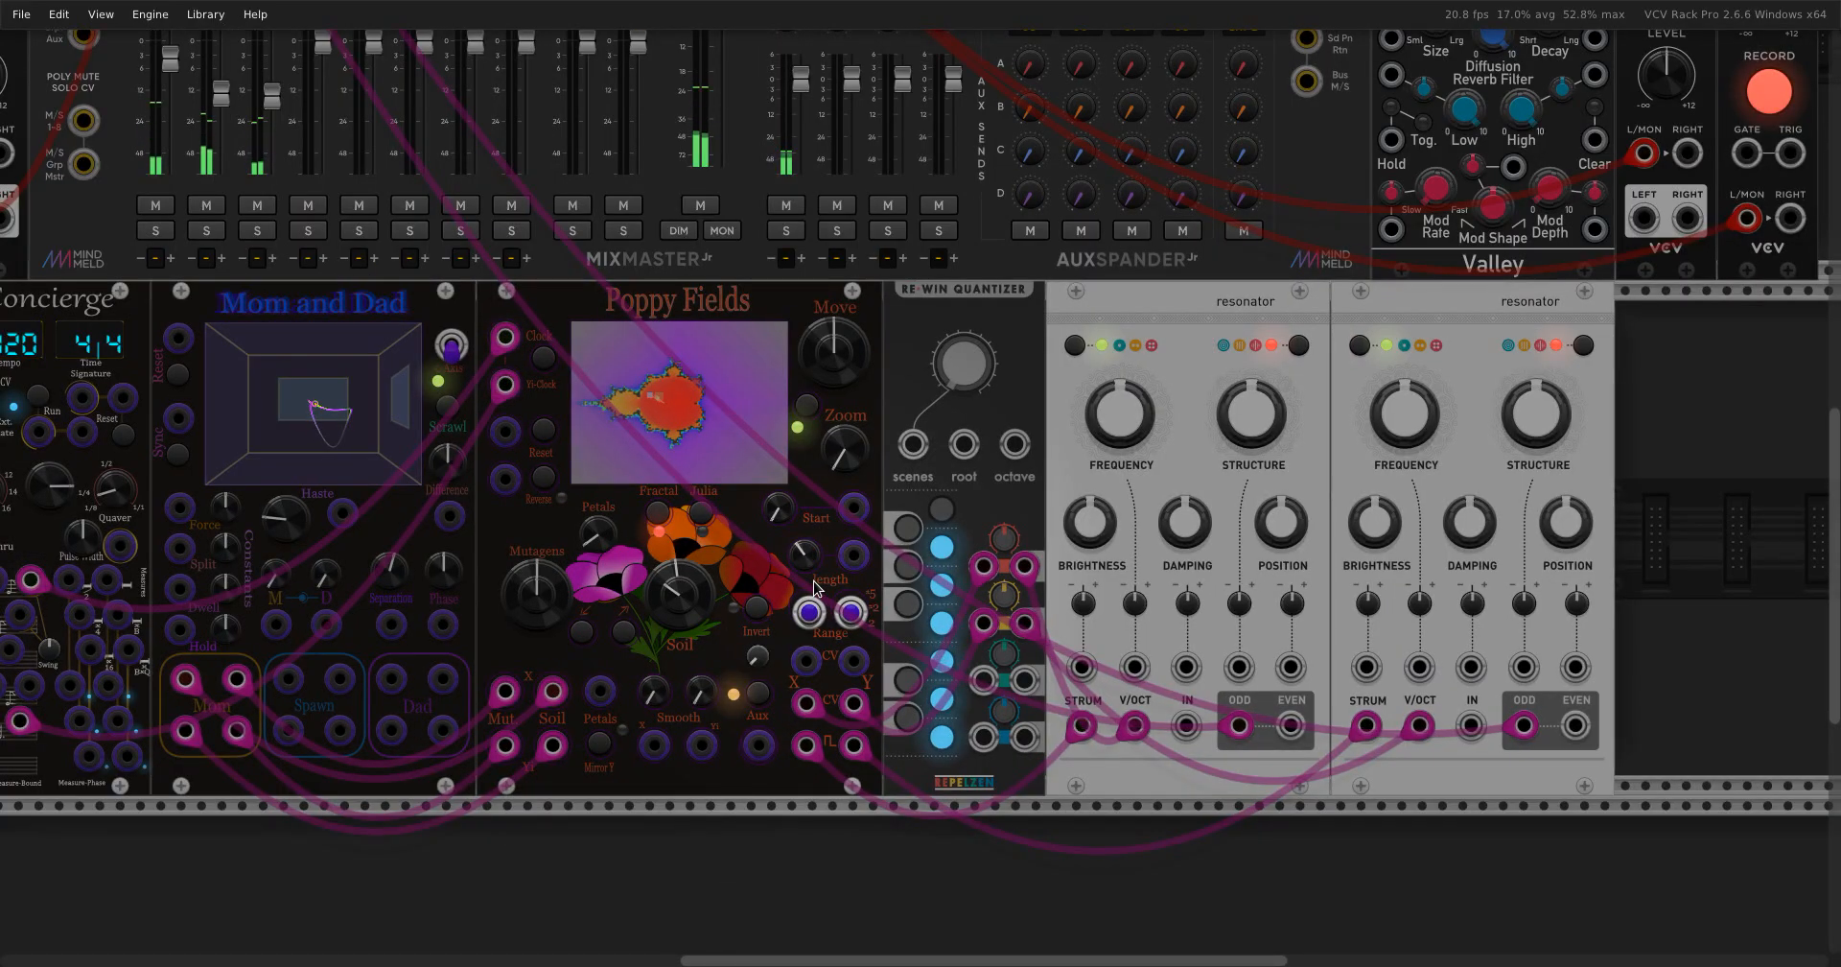
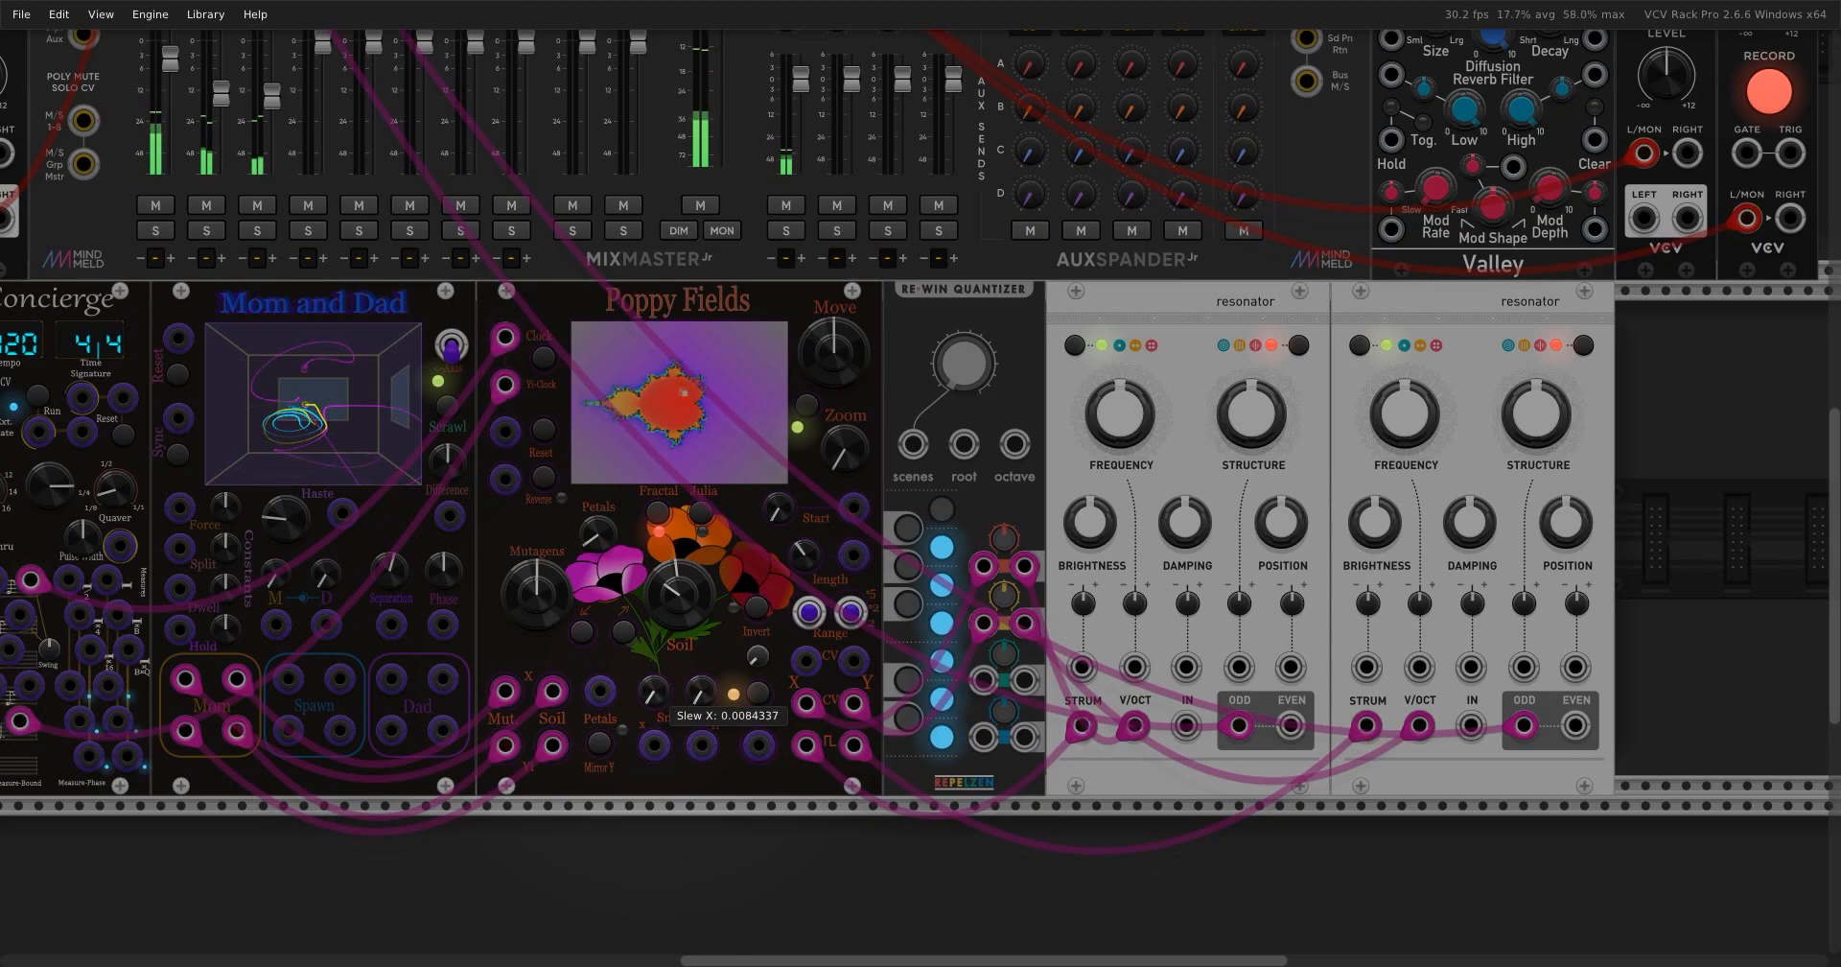
Adjust Poppy Fields' Smooth controls, with Slew Y at 0 and Slew X tried at about 0.65 and 0.53.
drag(701, 690, 701, 685)
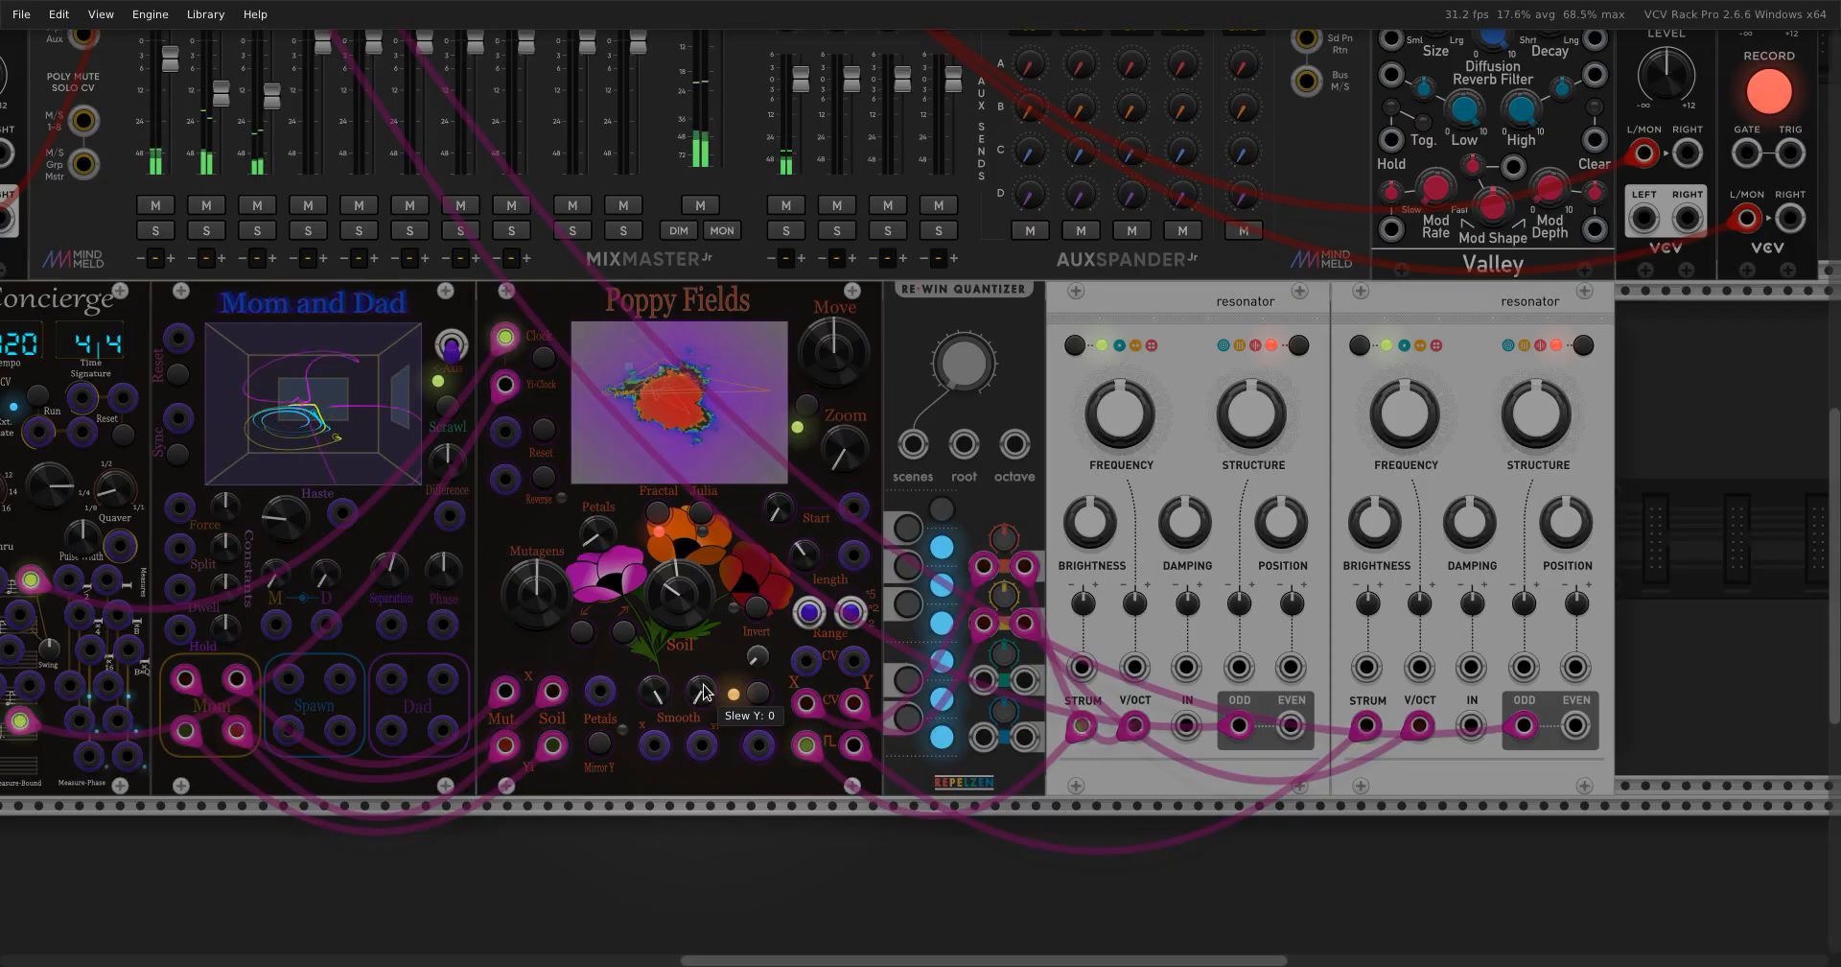
drag(655, 690, 655, 696)
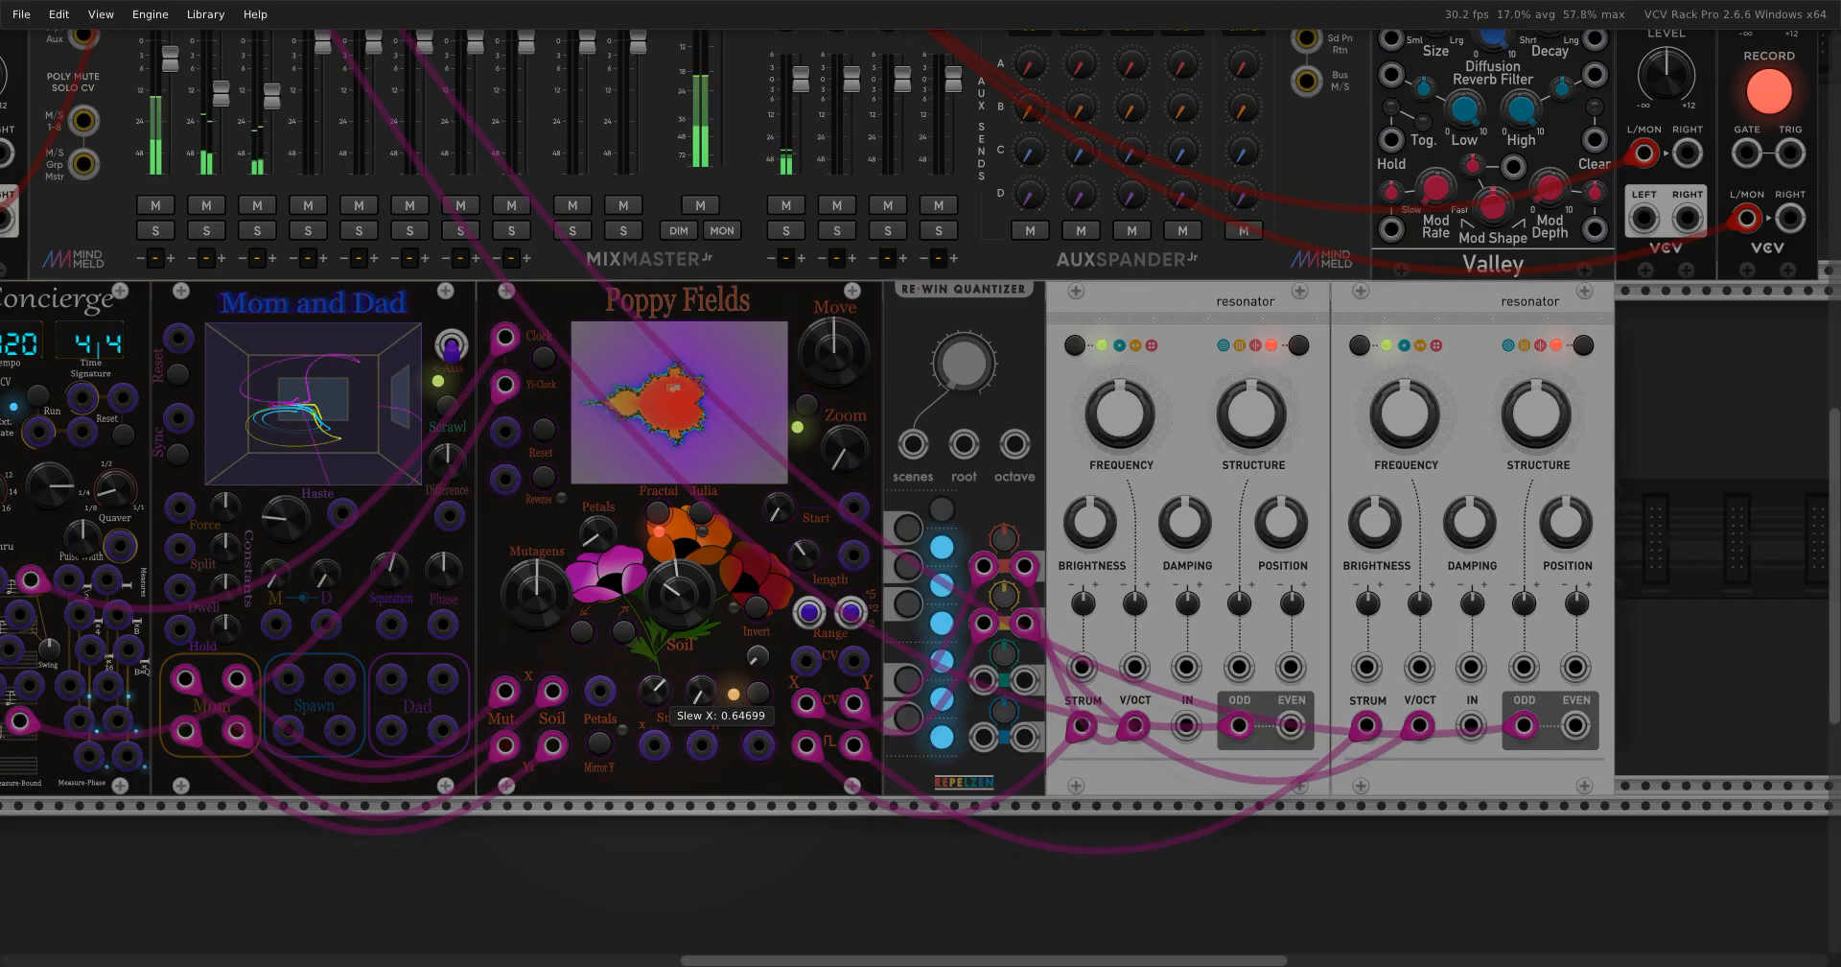
drag(655, 691, 655, 688)
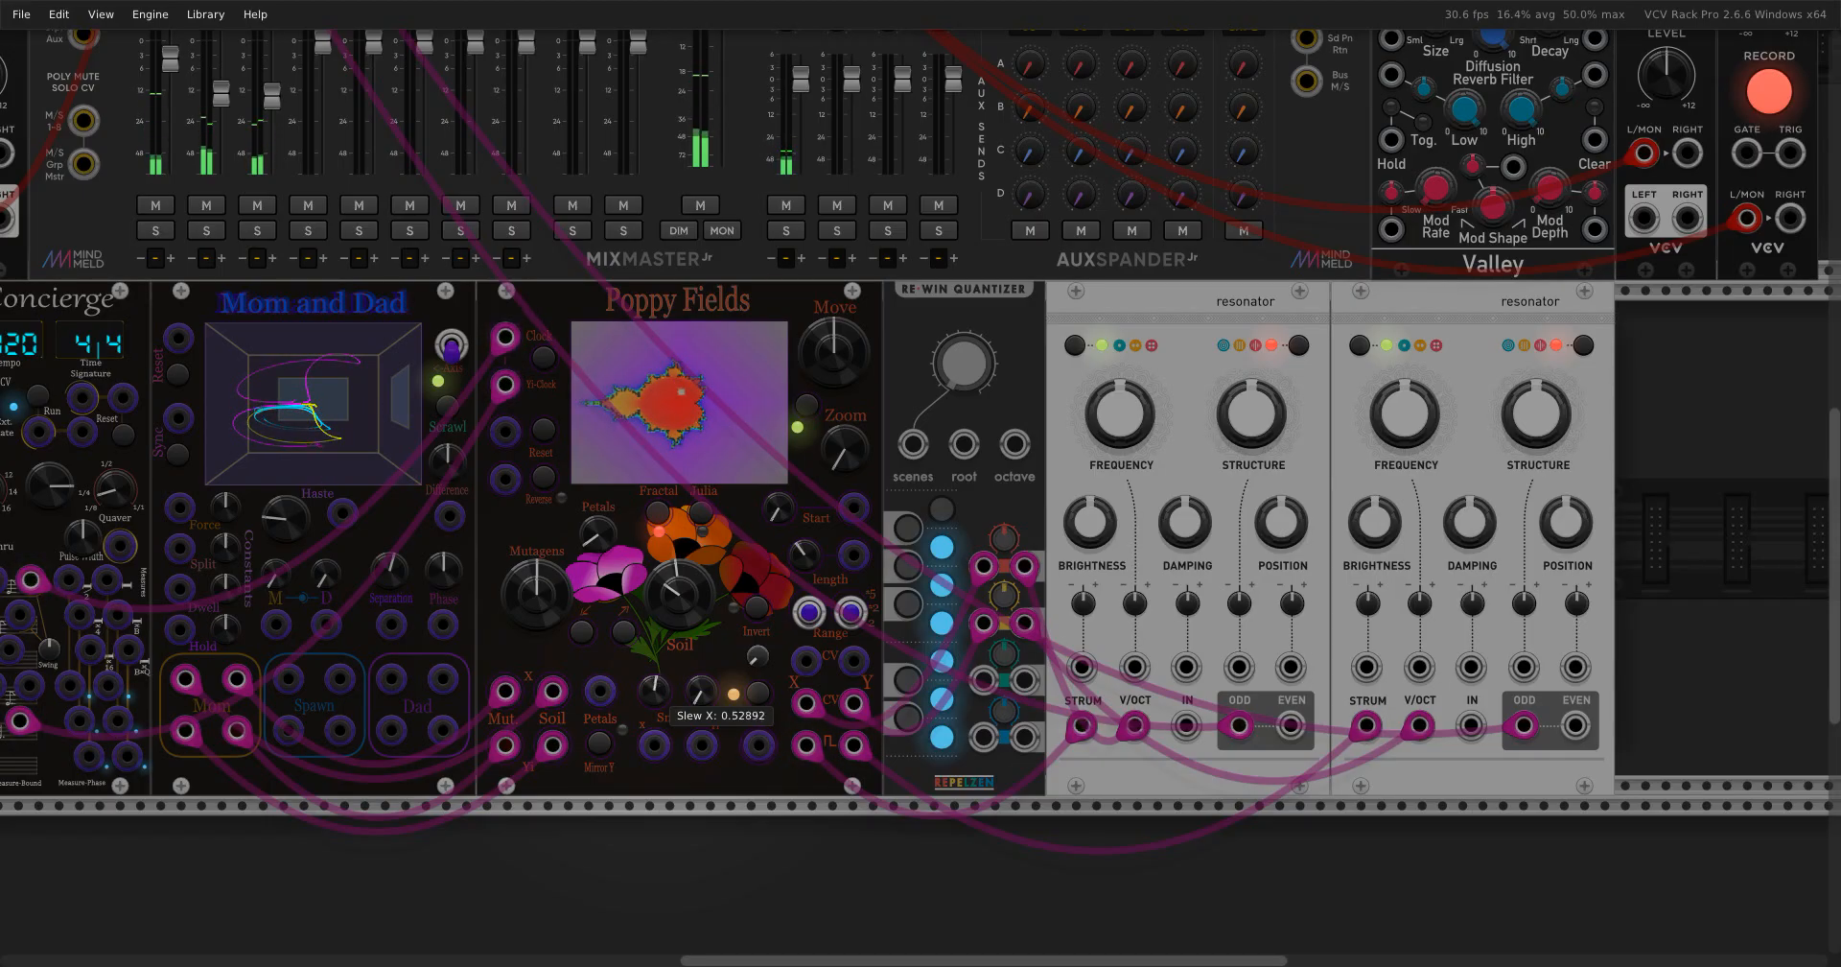
drag(655, 691, 655, 691)
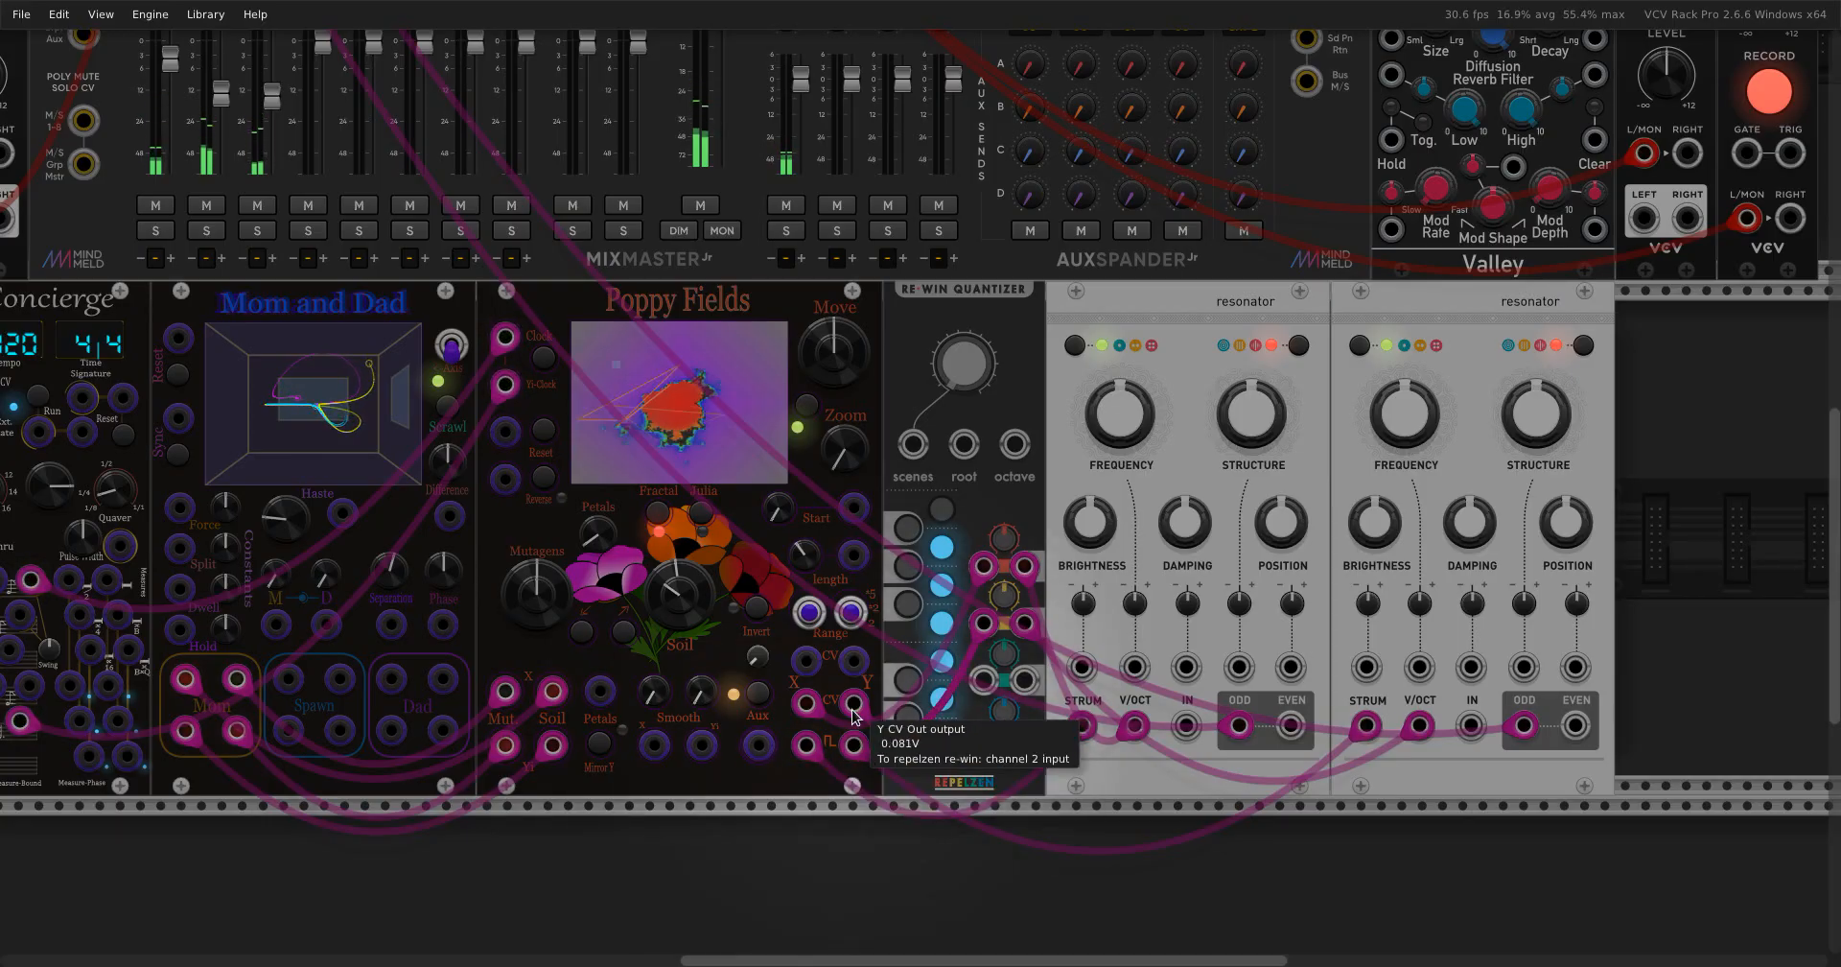
Unplug the cables from Poppy Fields' Y outputs, the second resonator's Strum and V/Oct inputs, and both Soil inputs.
scroll(705, 679, left, 2)
scroll(705, 679, left, 2)
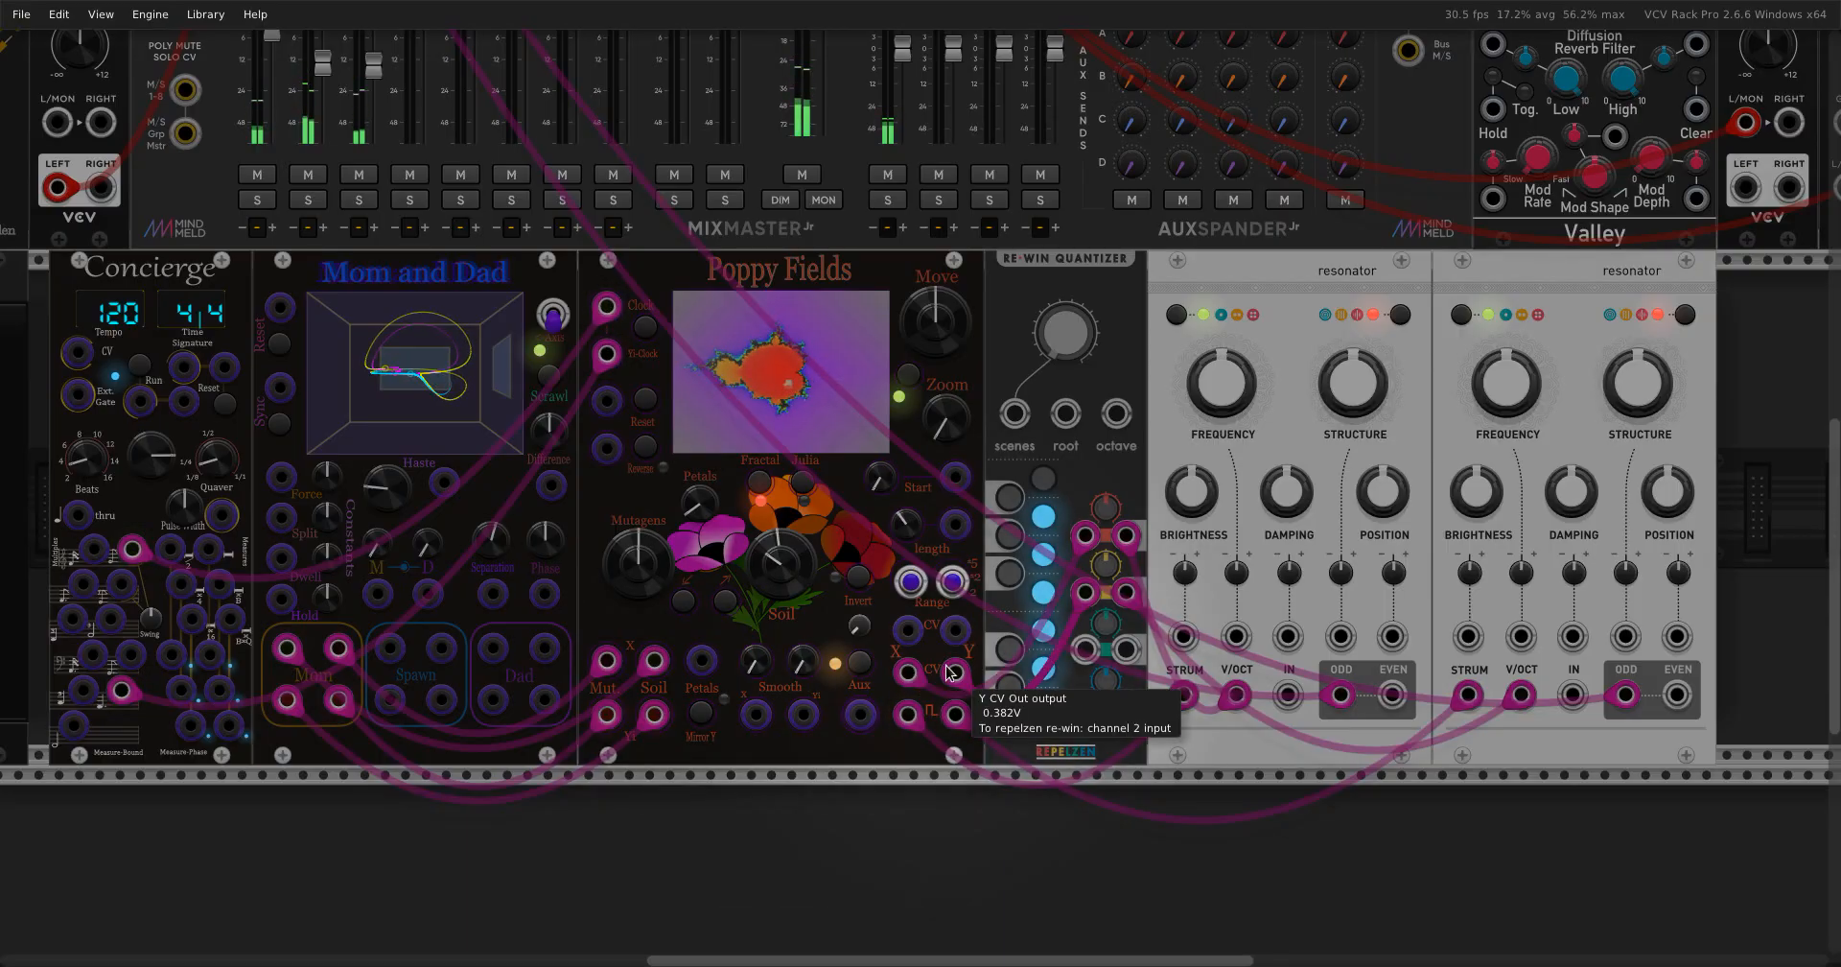
drag(957, 674, 976, 619)
drag(1468, 695, 1377, 837)
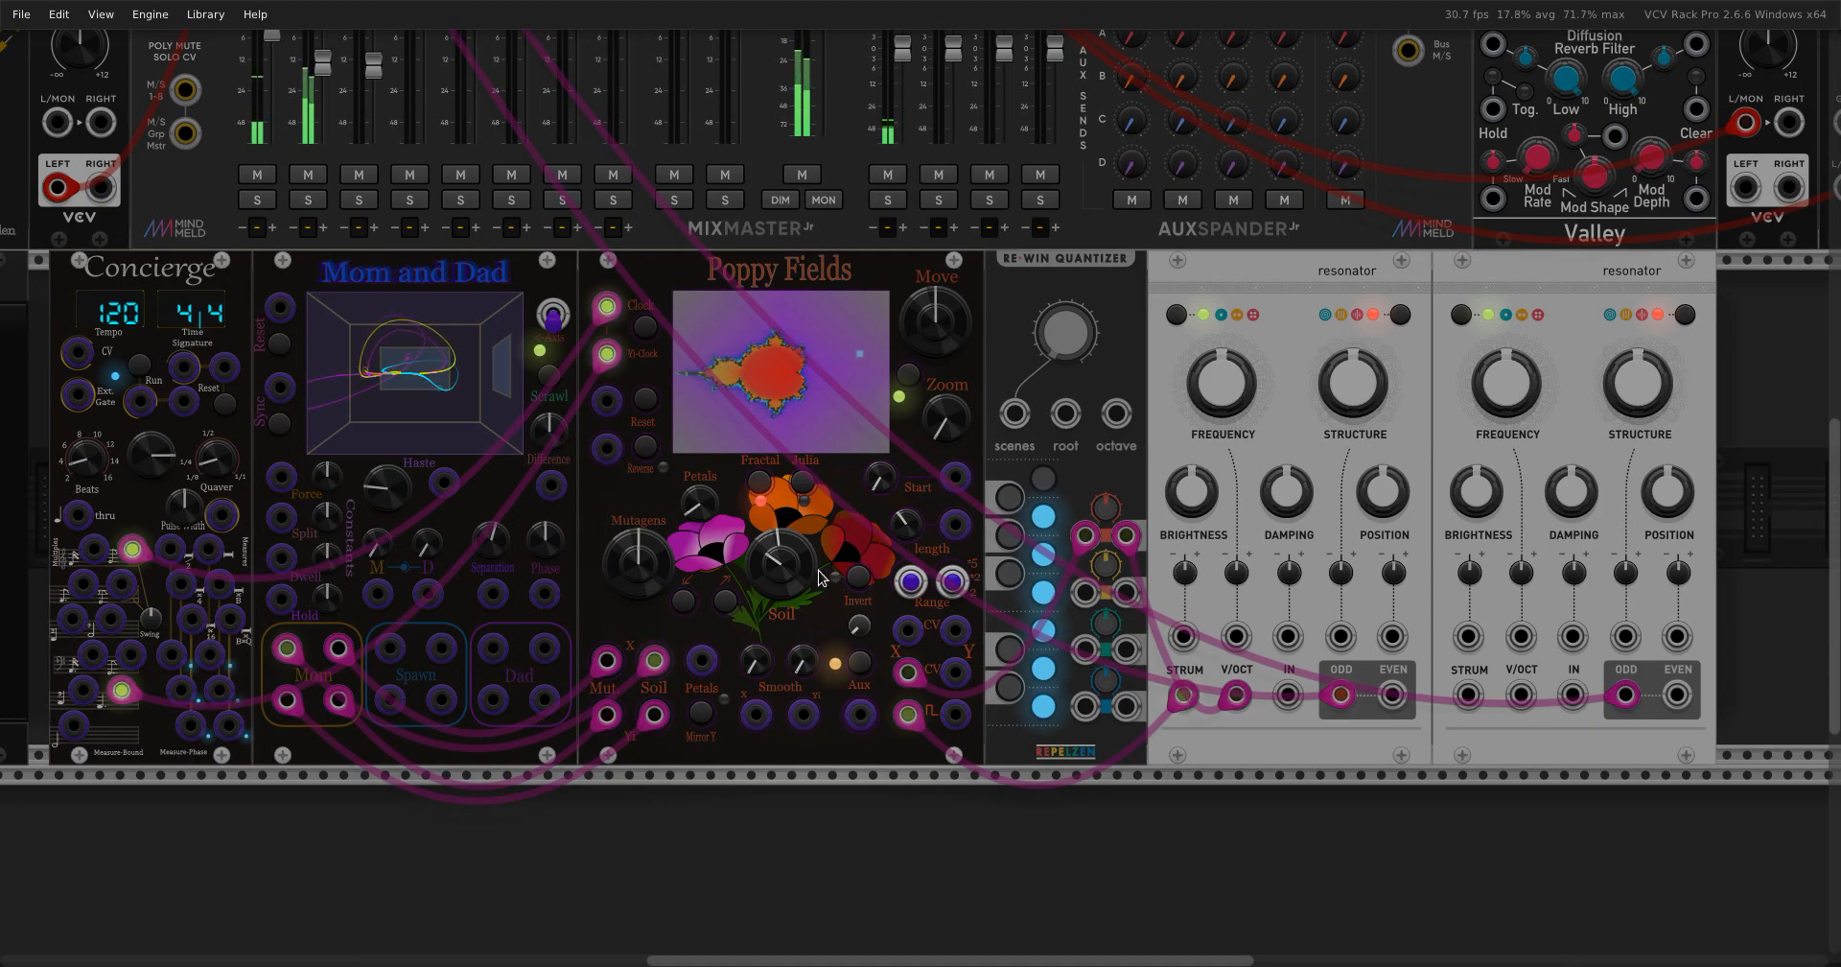
drag(656, 661, 662, 629)
drag(655, 714, 673, 785)
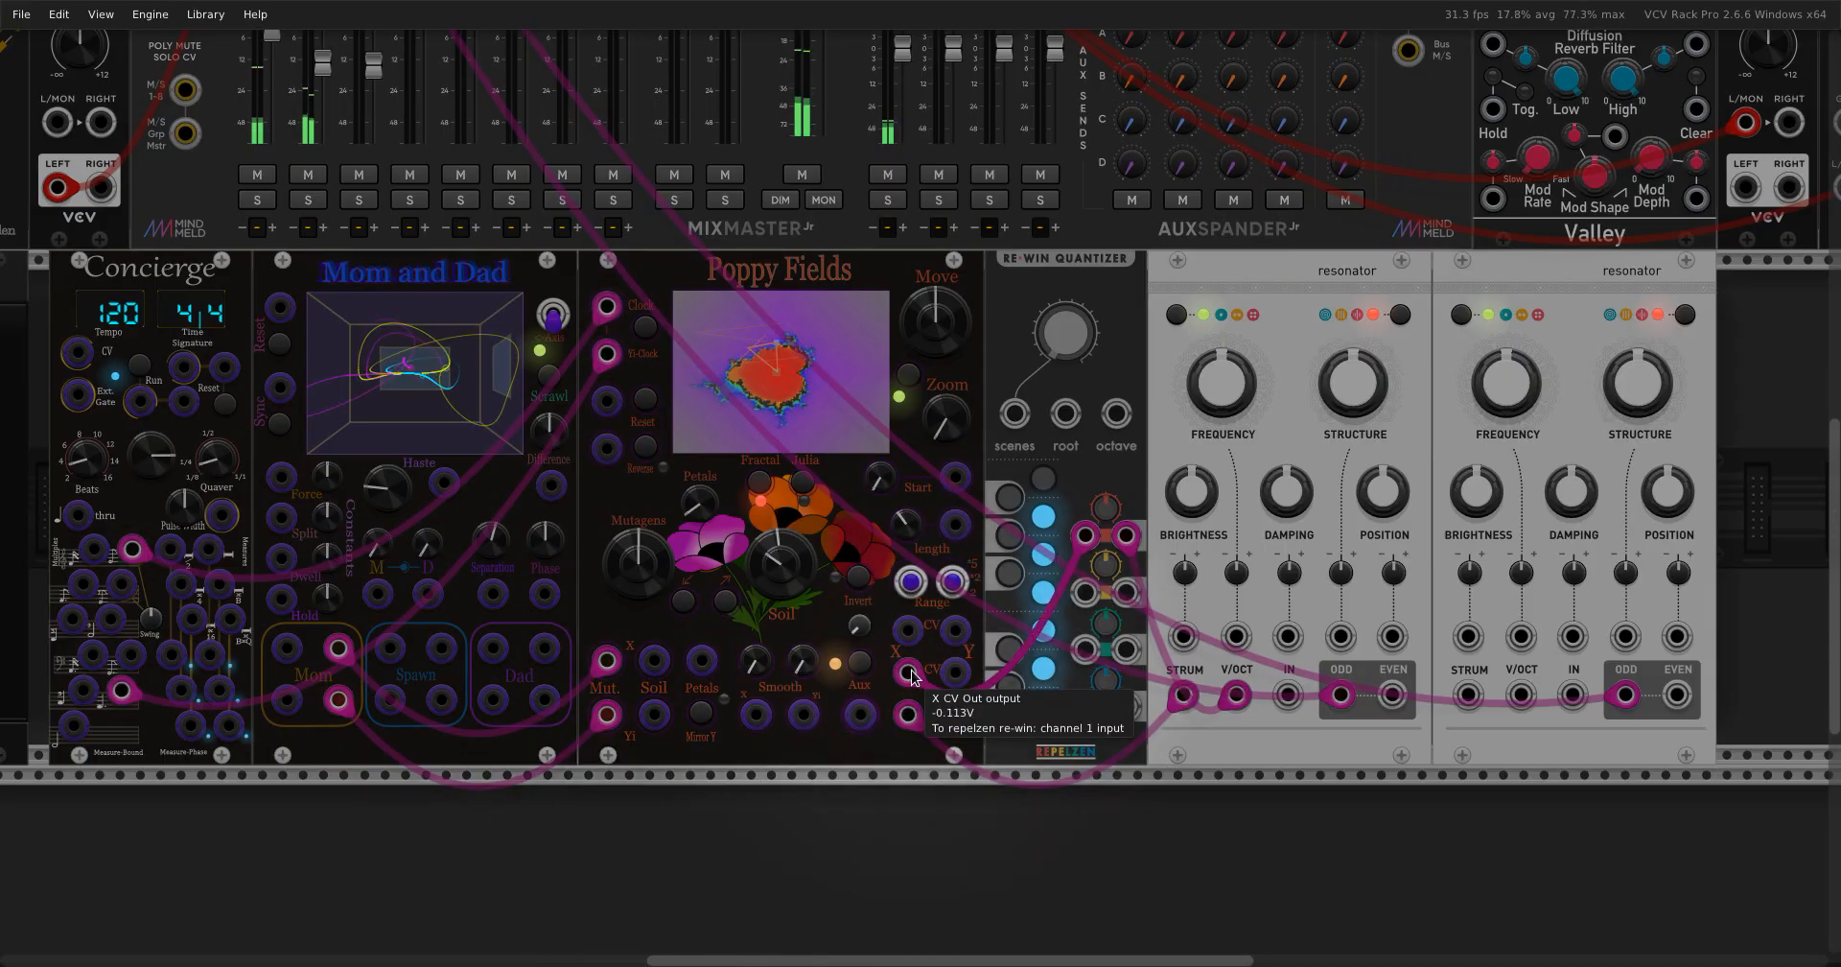
Feed quantizer channel 1 from Poppy Fields' Aux output instead of X CV, and clock Yi from a different Concierge output.
drag(911, 677, 860, 721)
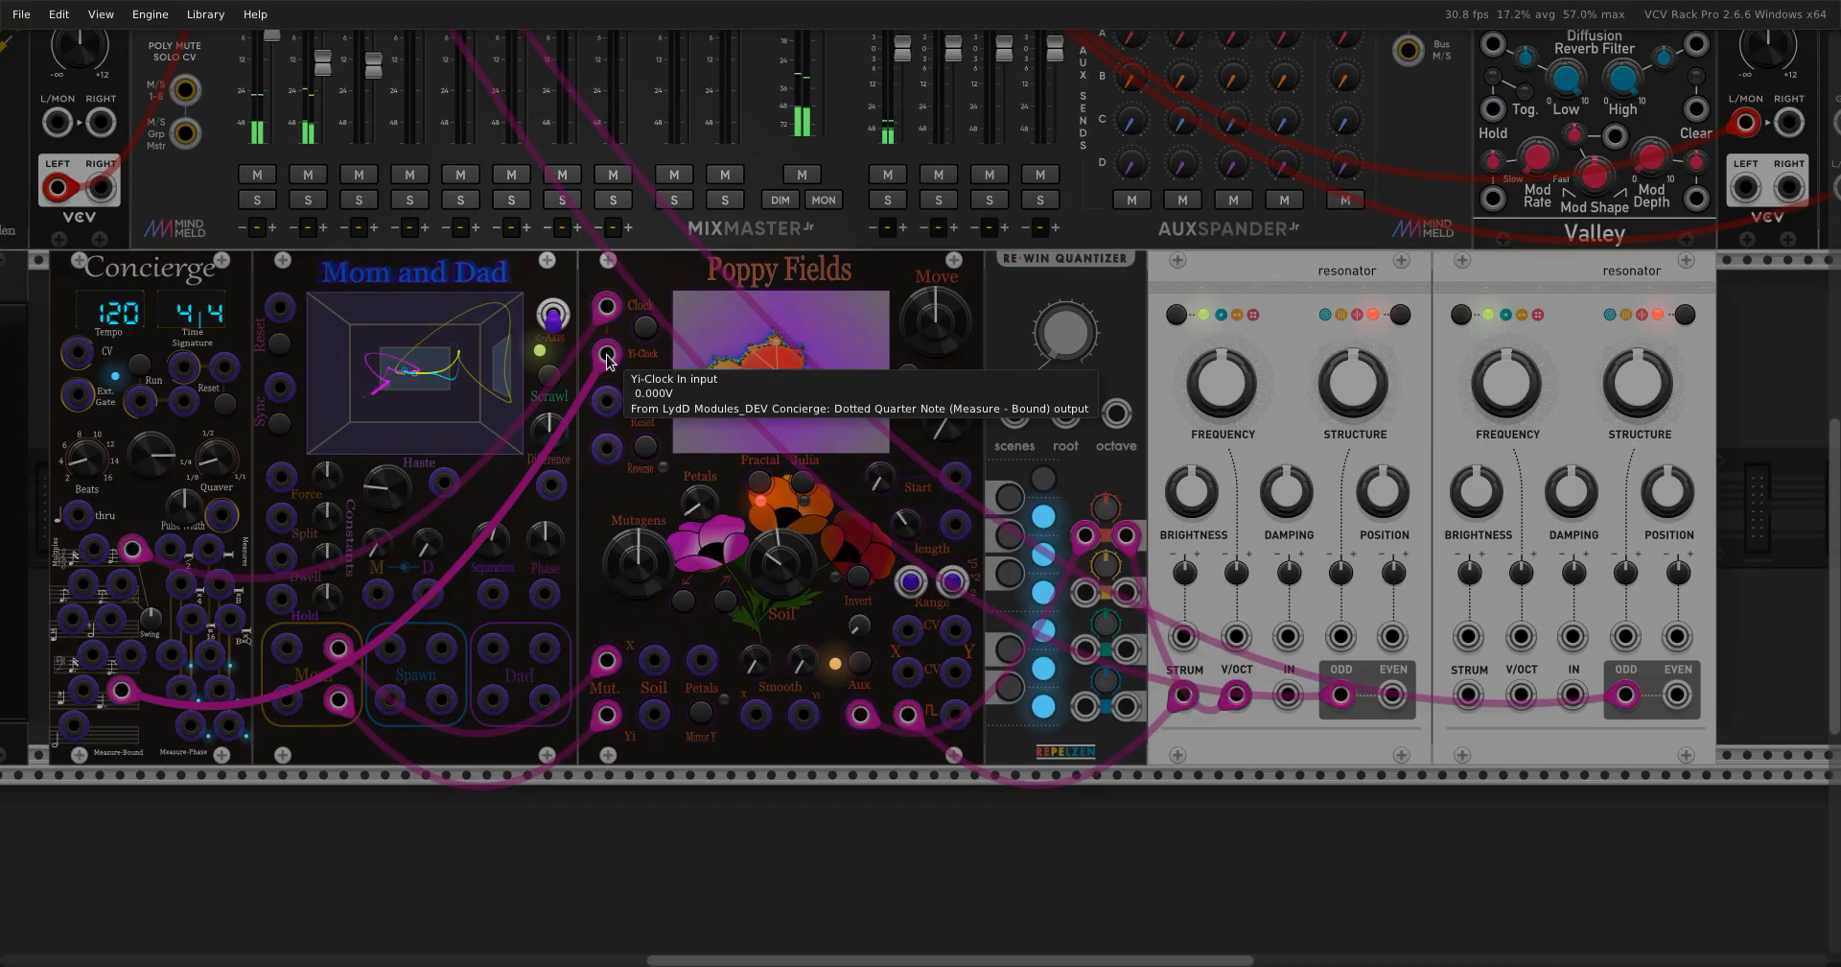
mouse_move(607, 354)
mouse_down()
mouse_move(638, 355)
mouse_move(606, 354)
mouse_up()
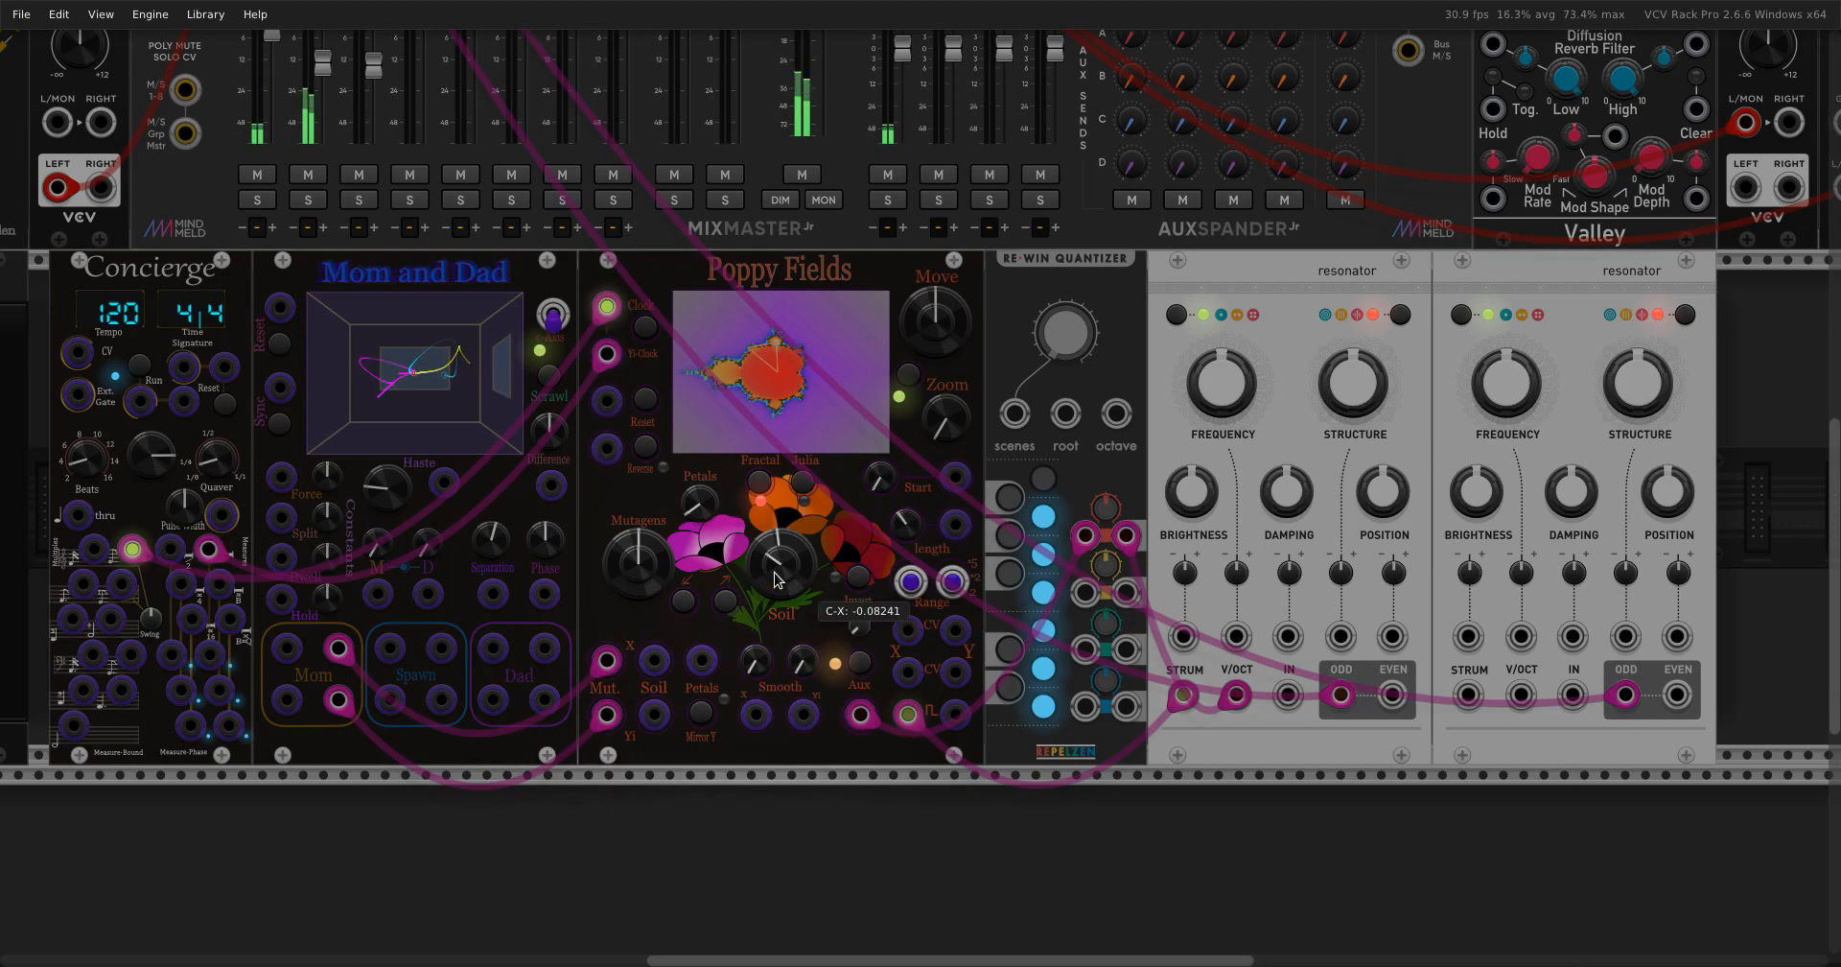
Adjust Poppy Fields' Soil and orbit length, and unplug Mom's cables from the Mutagens X and Yi inputs.
drag(788, 570, 787, 608)
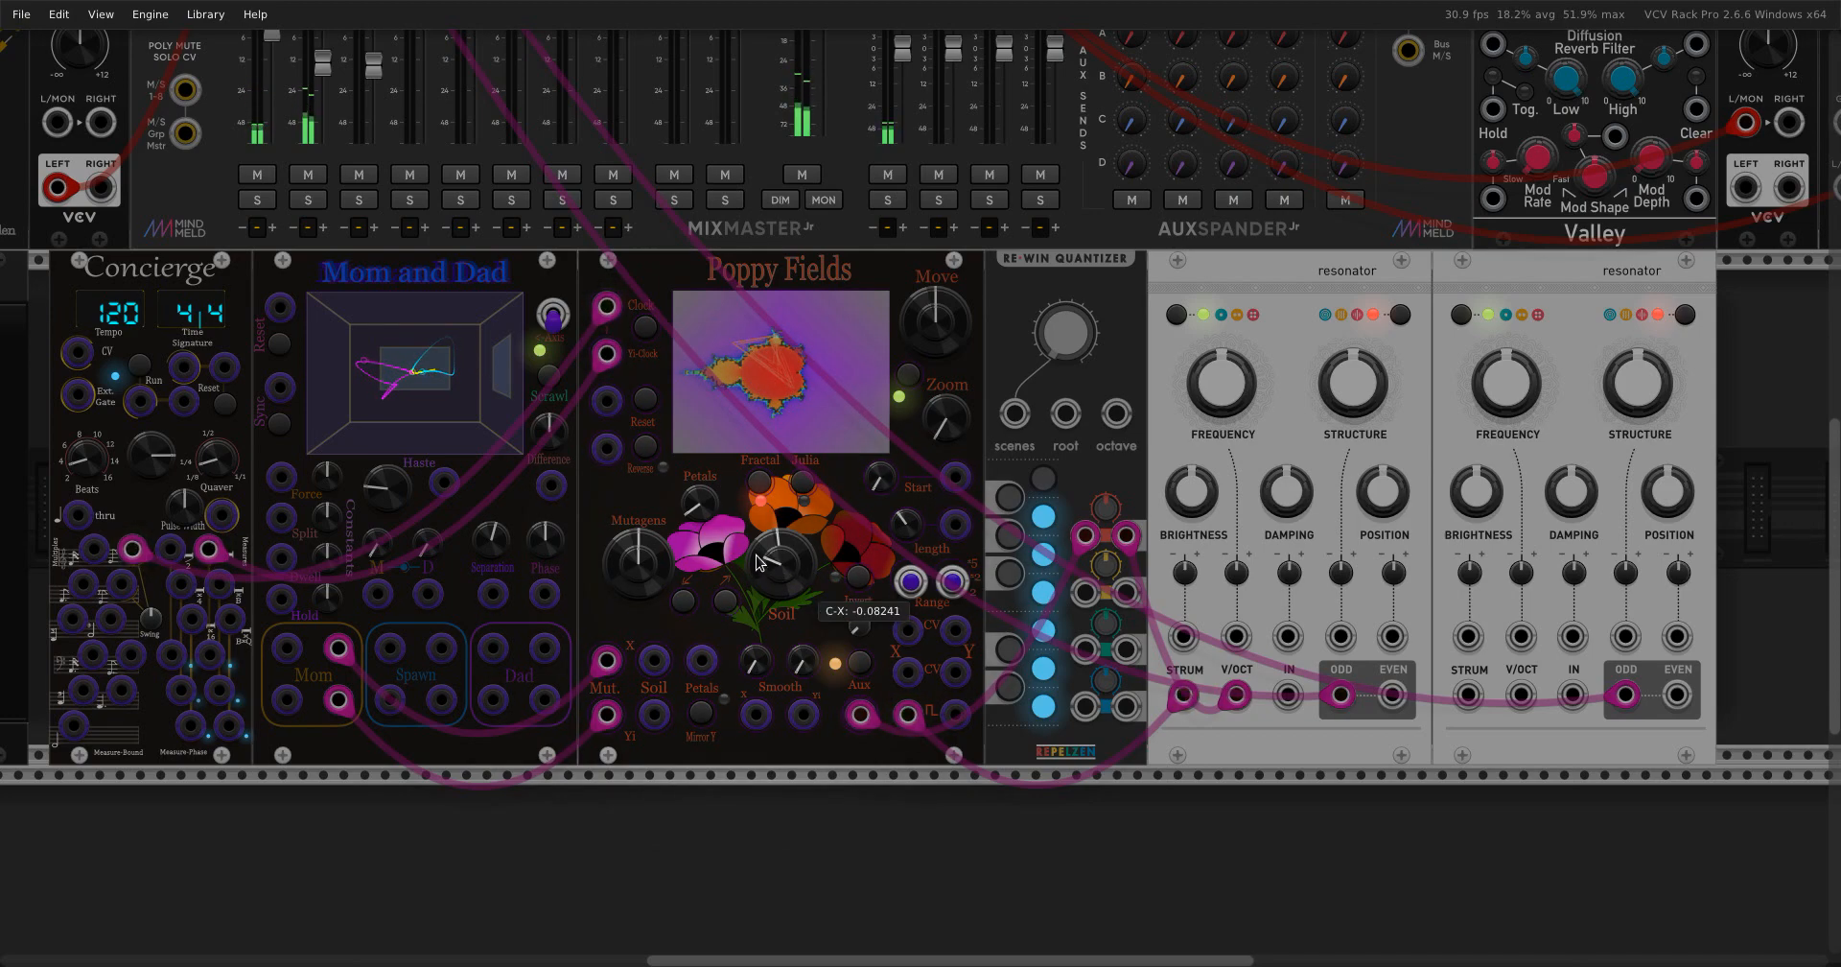
mouse_move(611, 356)
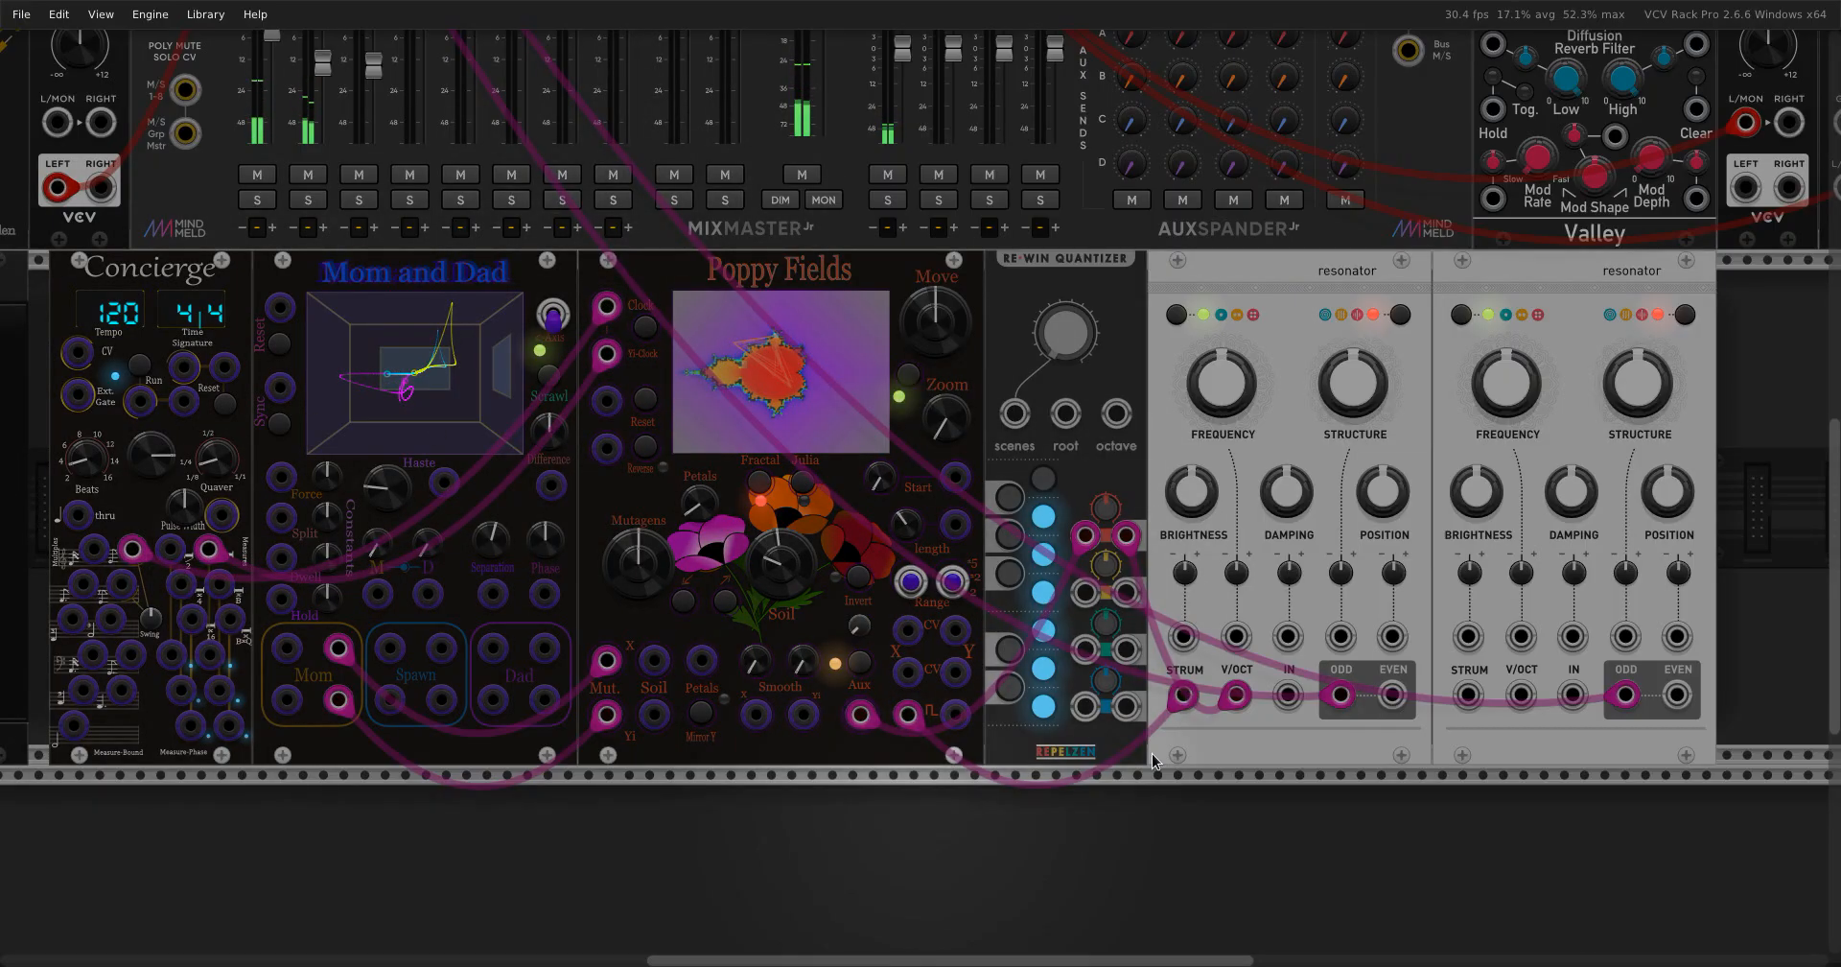
drag(906, 524, 906, 543)
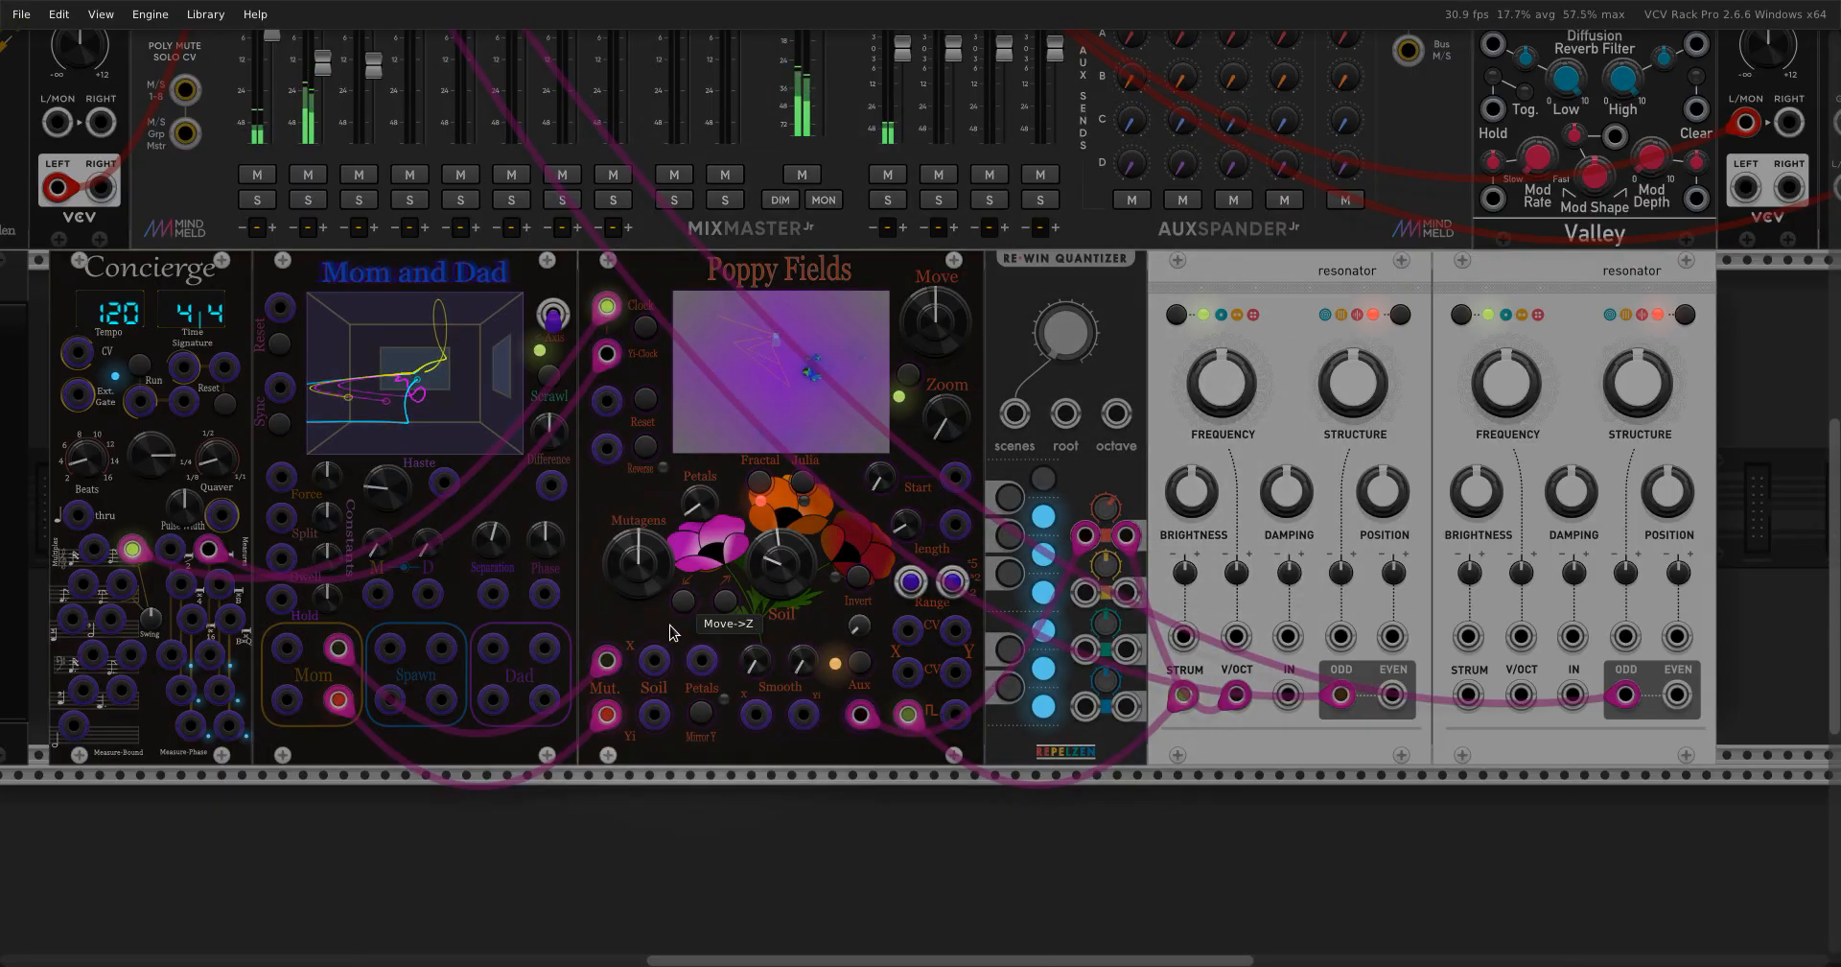
drag(606, 660, 722, 769)
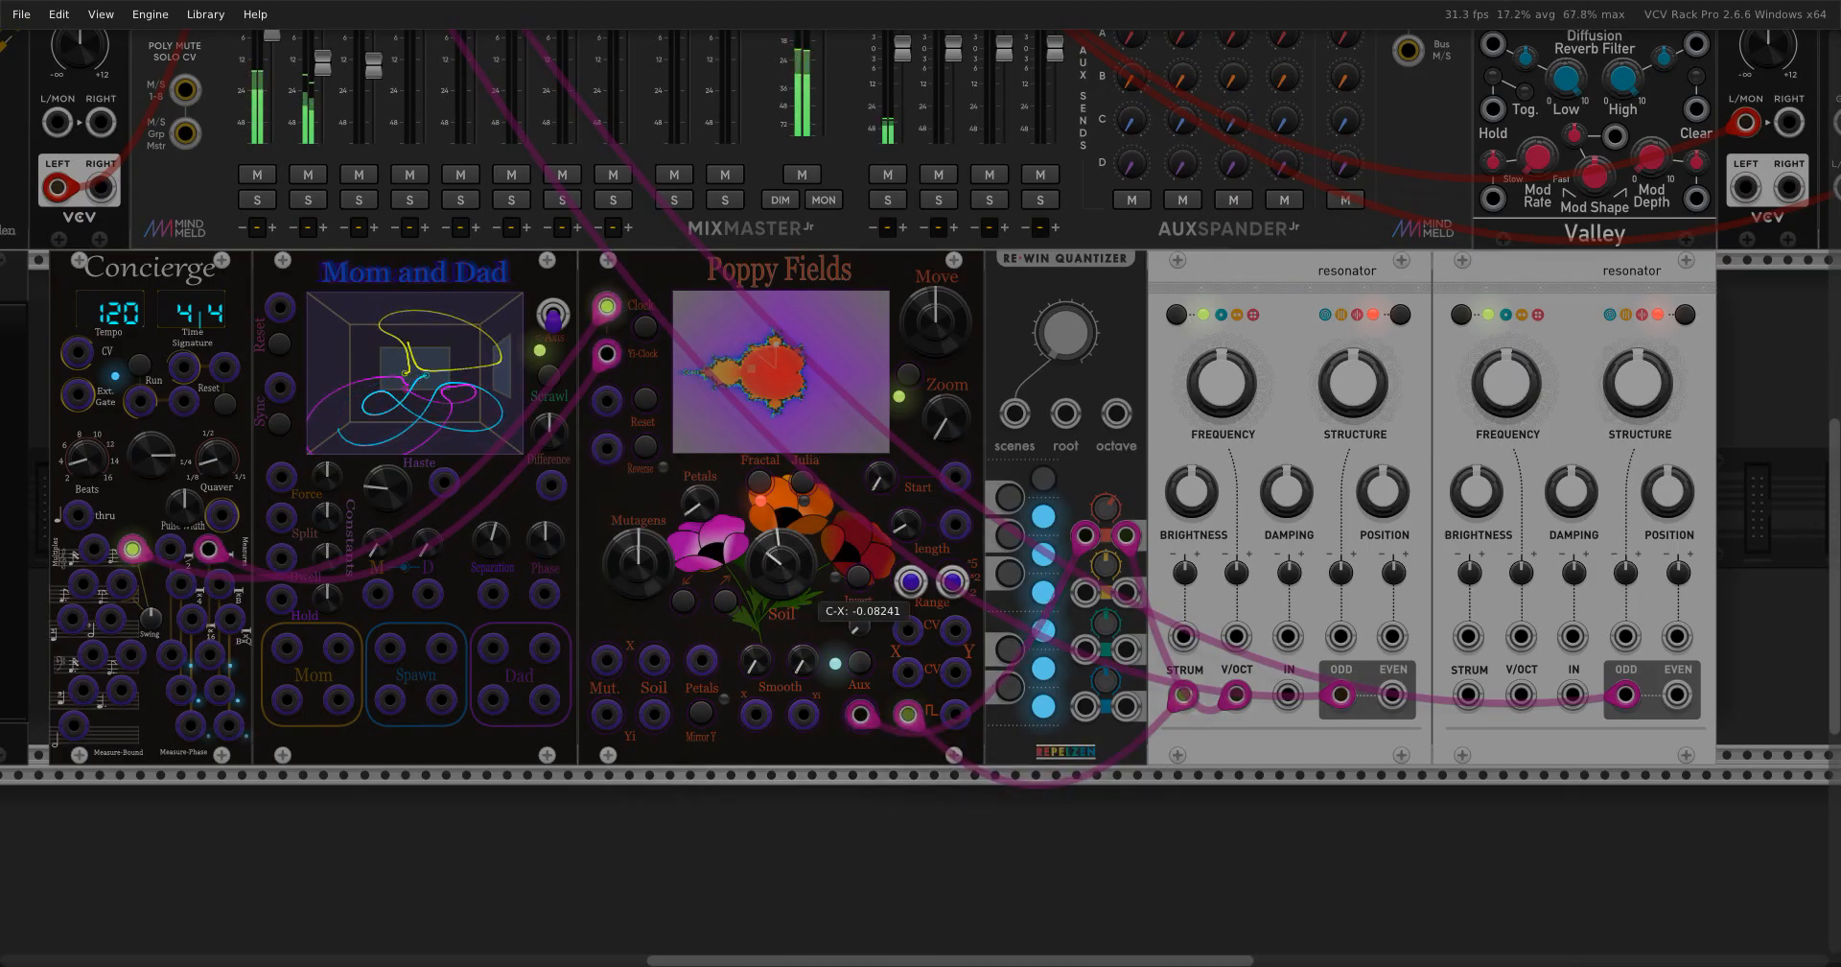
Vary Poppy Fields' Soil coordinates under different Aux modes, including C-Yi values of about -0.42, -0.48 and -0.62.
drag(772, 559, 790, 458)
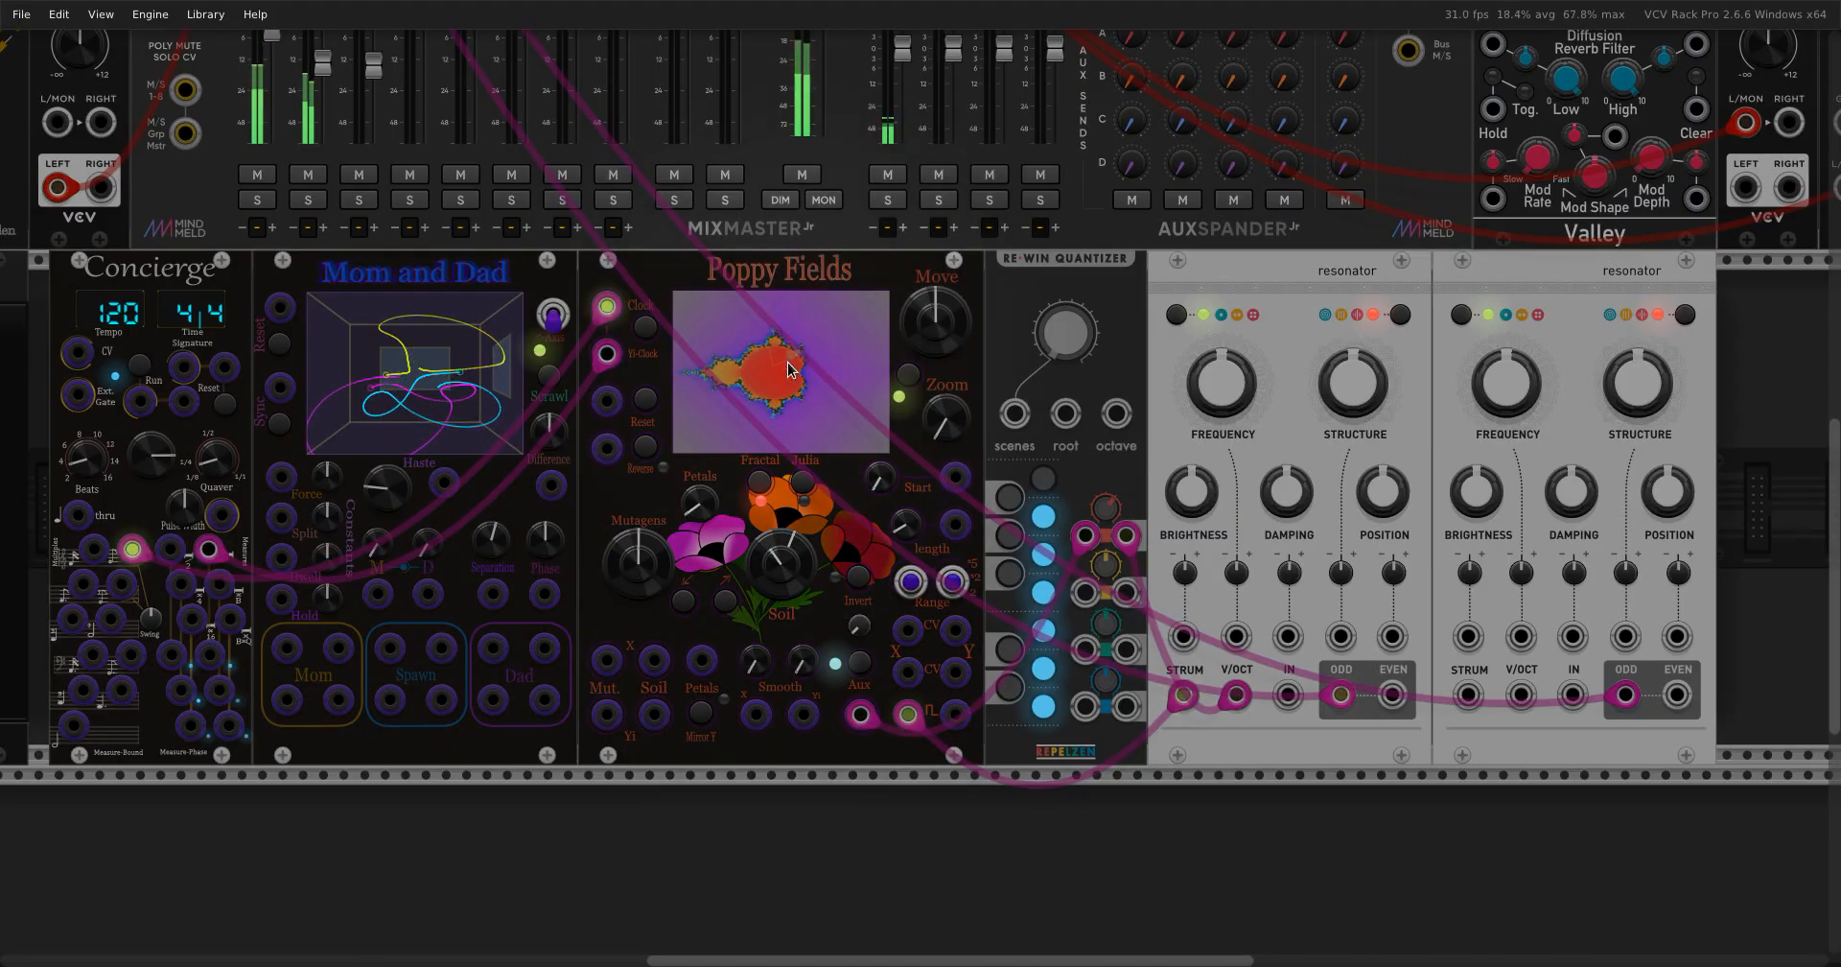
mouse_move(772, 560)
mouse_down()
mouse_move(772, 507)
mouse_move(768, 585)
mouse_up()
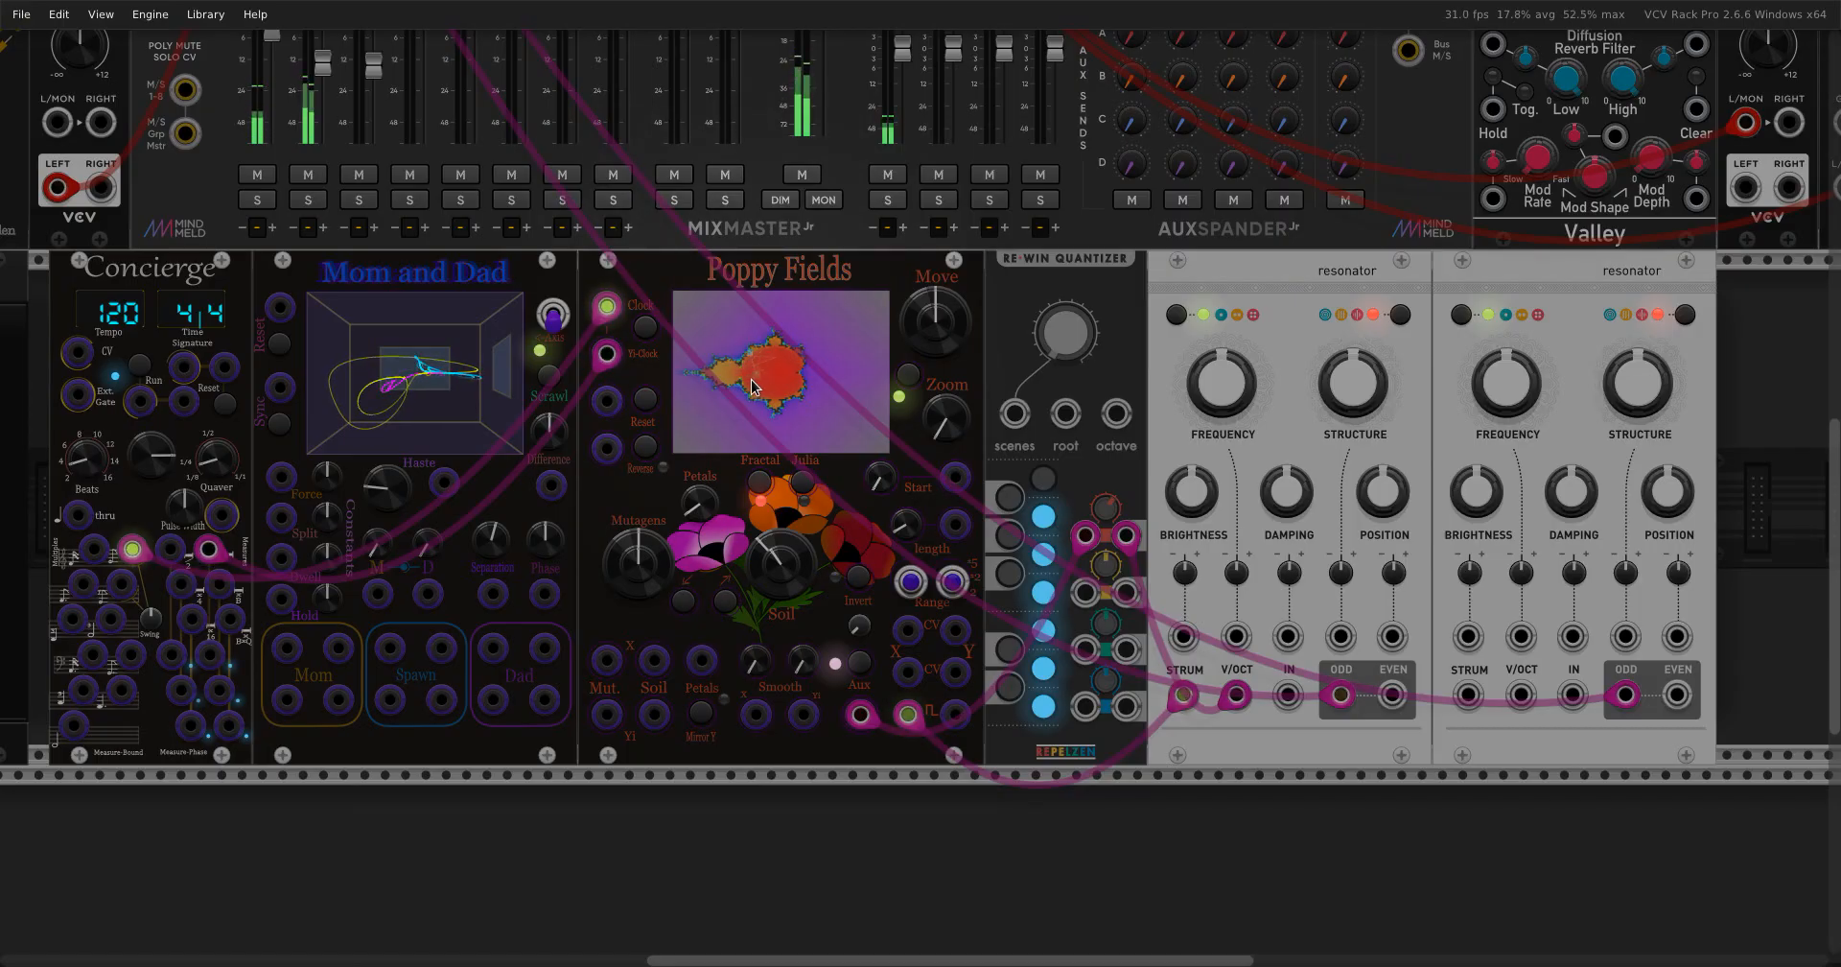
drag(683, 585, 641, 576)
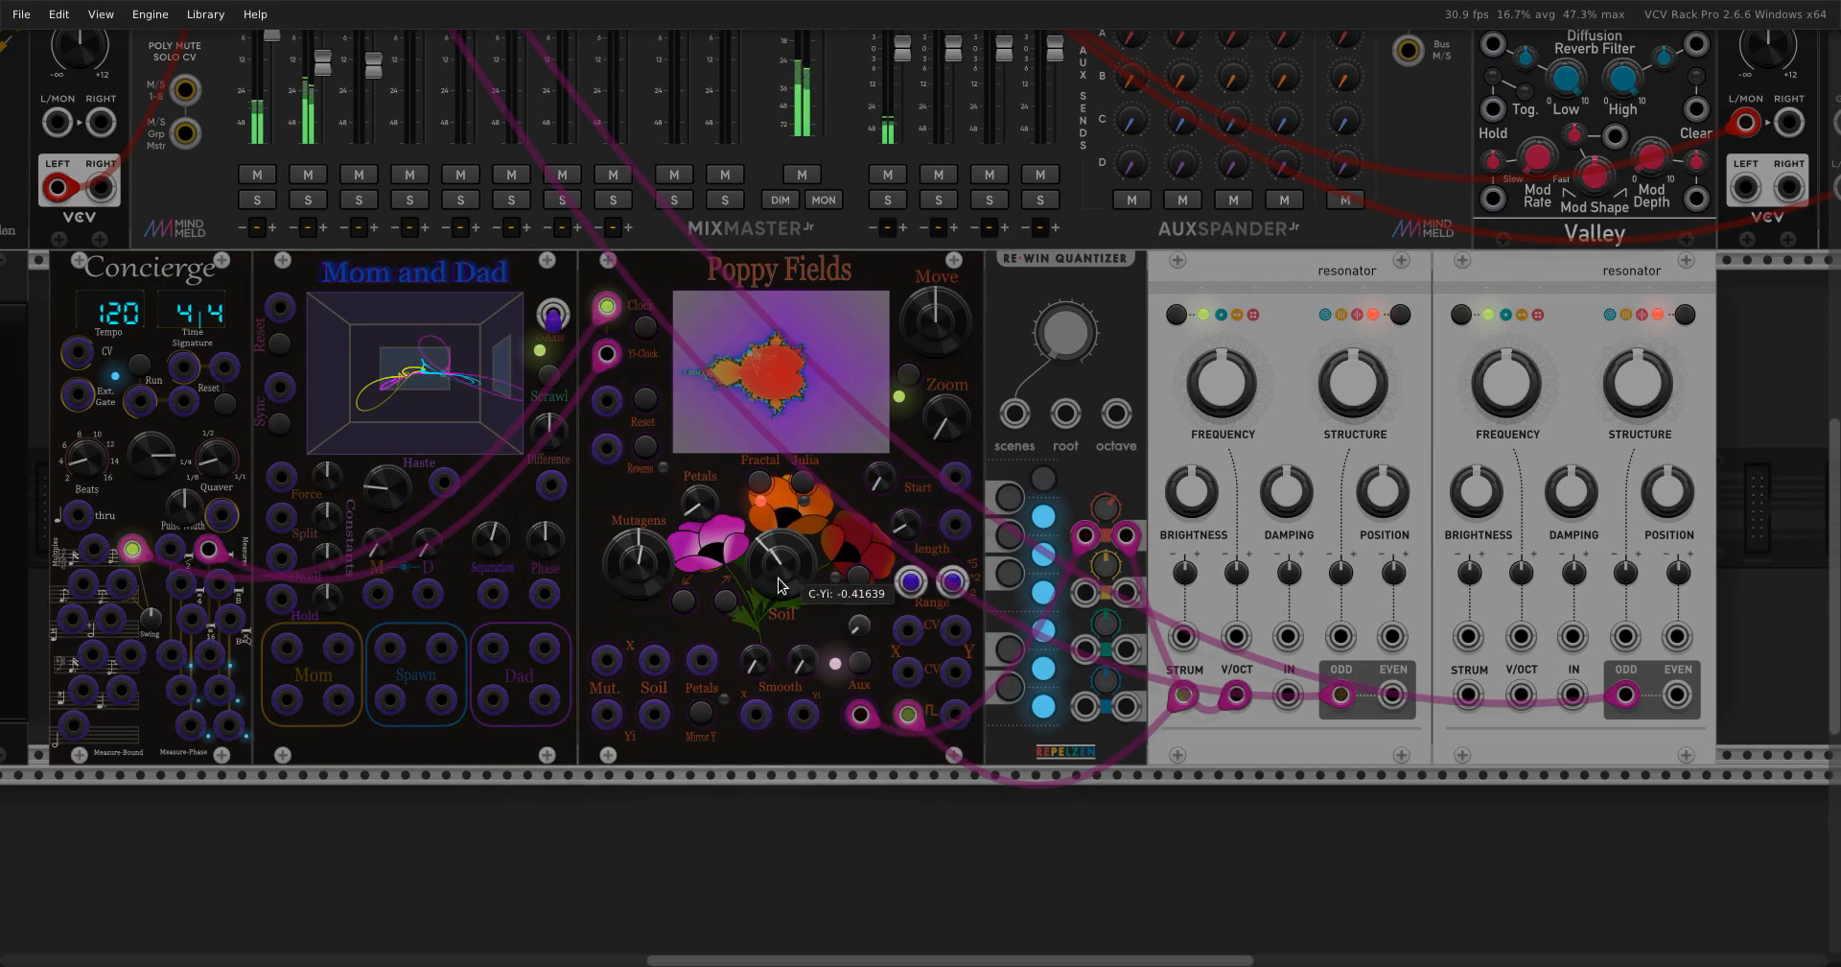
mouse_move(779, 568)
mouse_down()
mouse_move(780, 539)
mouse_move(794, 575)
mouse_move(778, 579)
mouse_up()
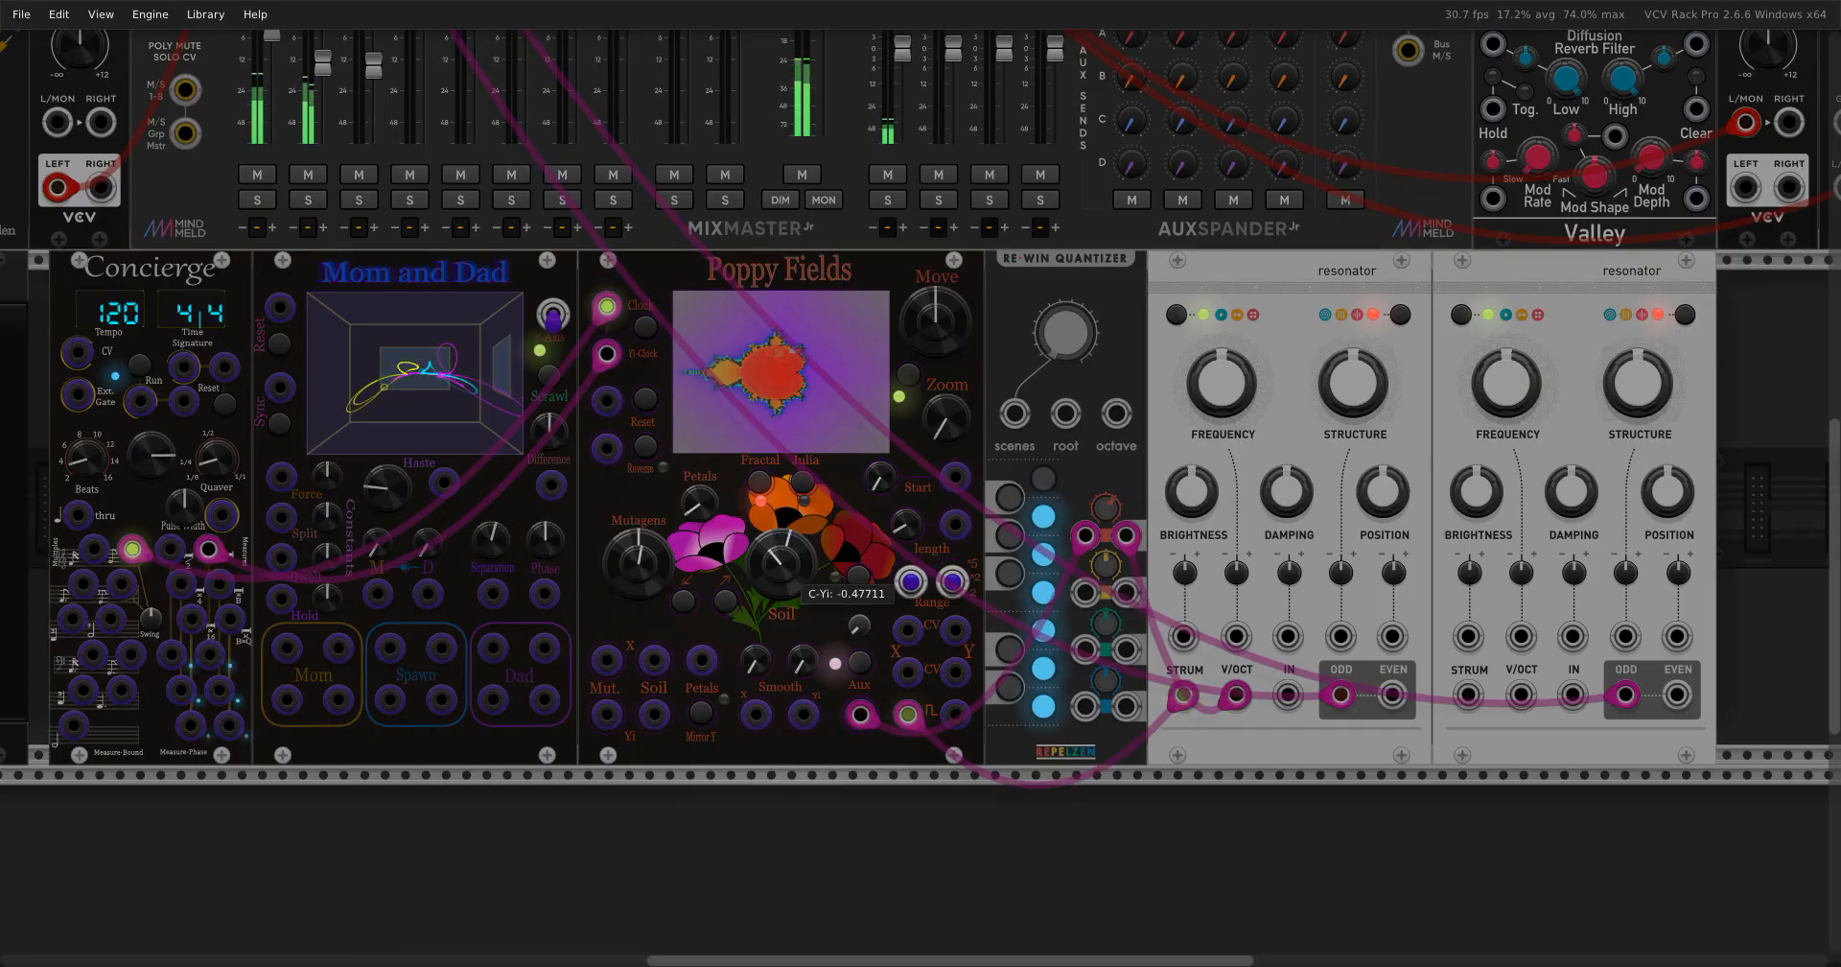
drag(790, 578, 784, 581)
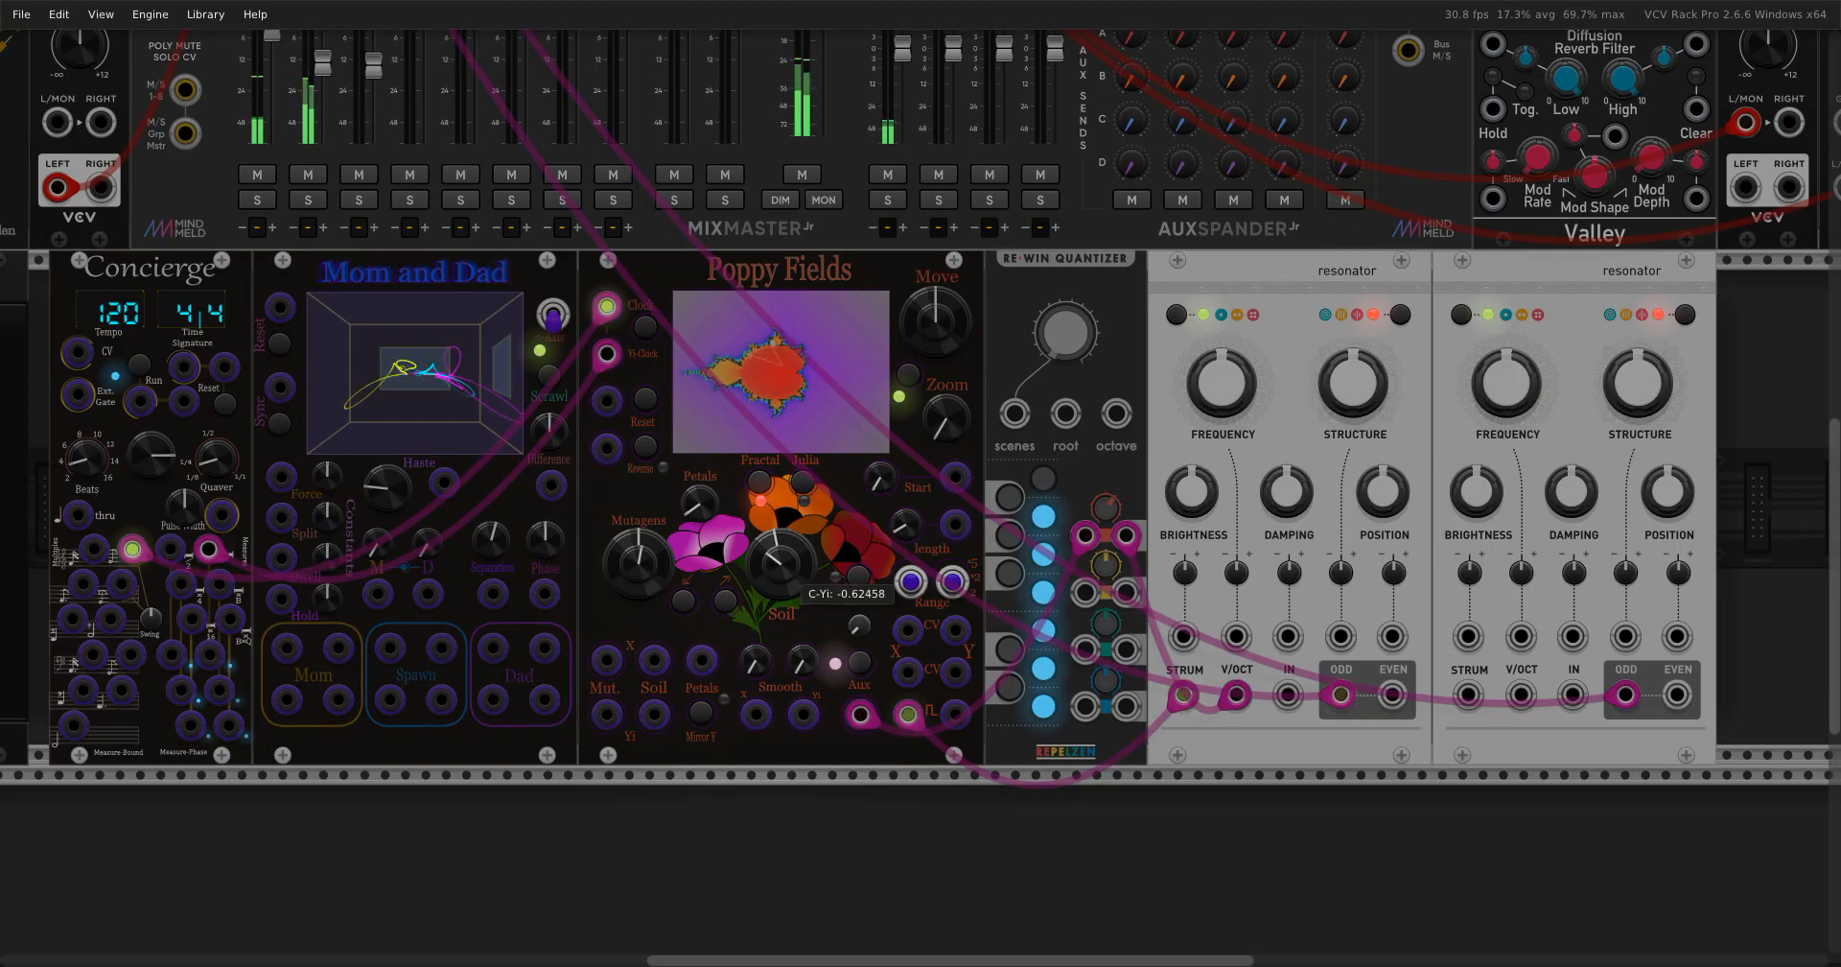
mouse_move(781, 564)
mouse_down()
mouse_move(781, 629)
mouse_move(781, 549)
mouse_up()
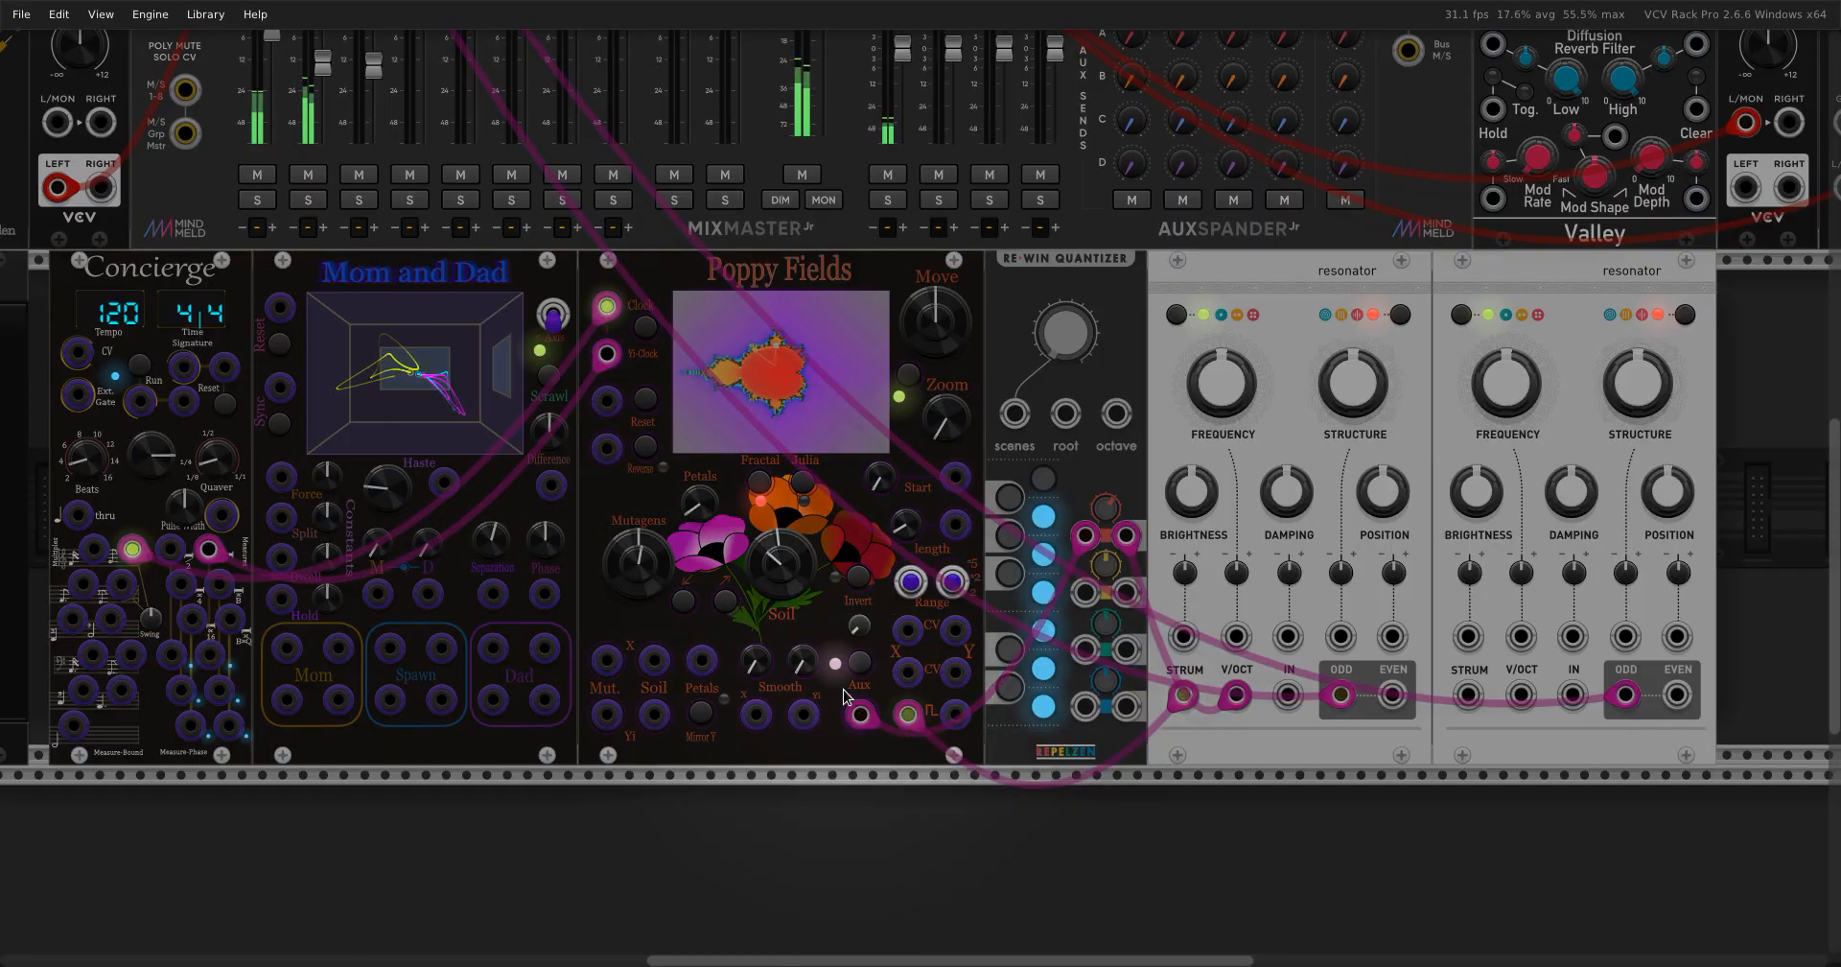
drag(772, 557, 769, 571)
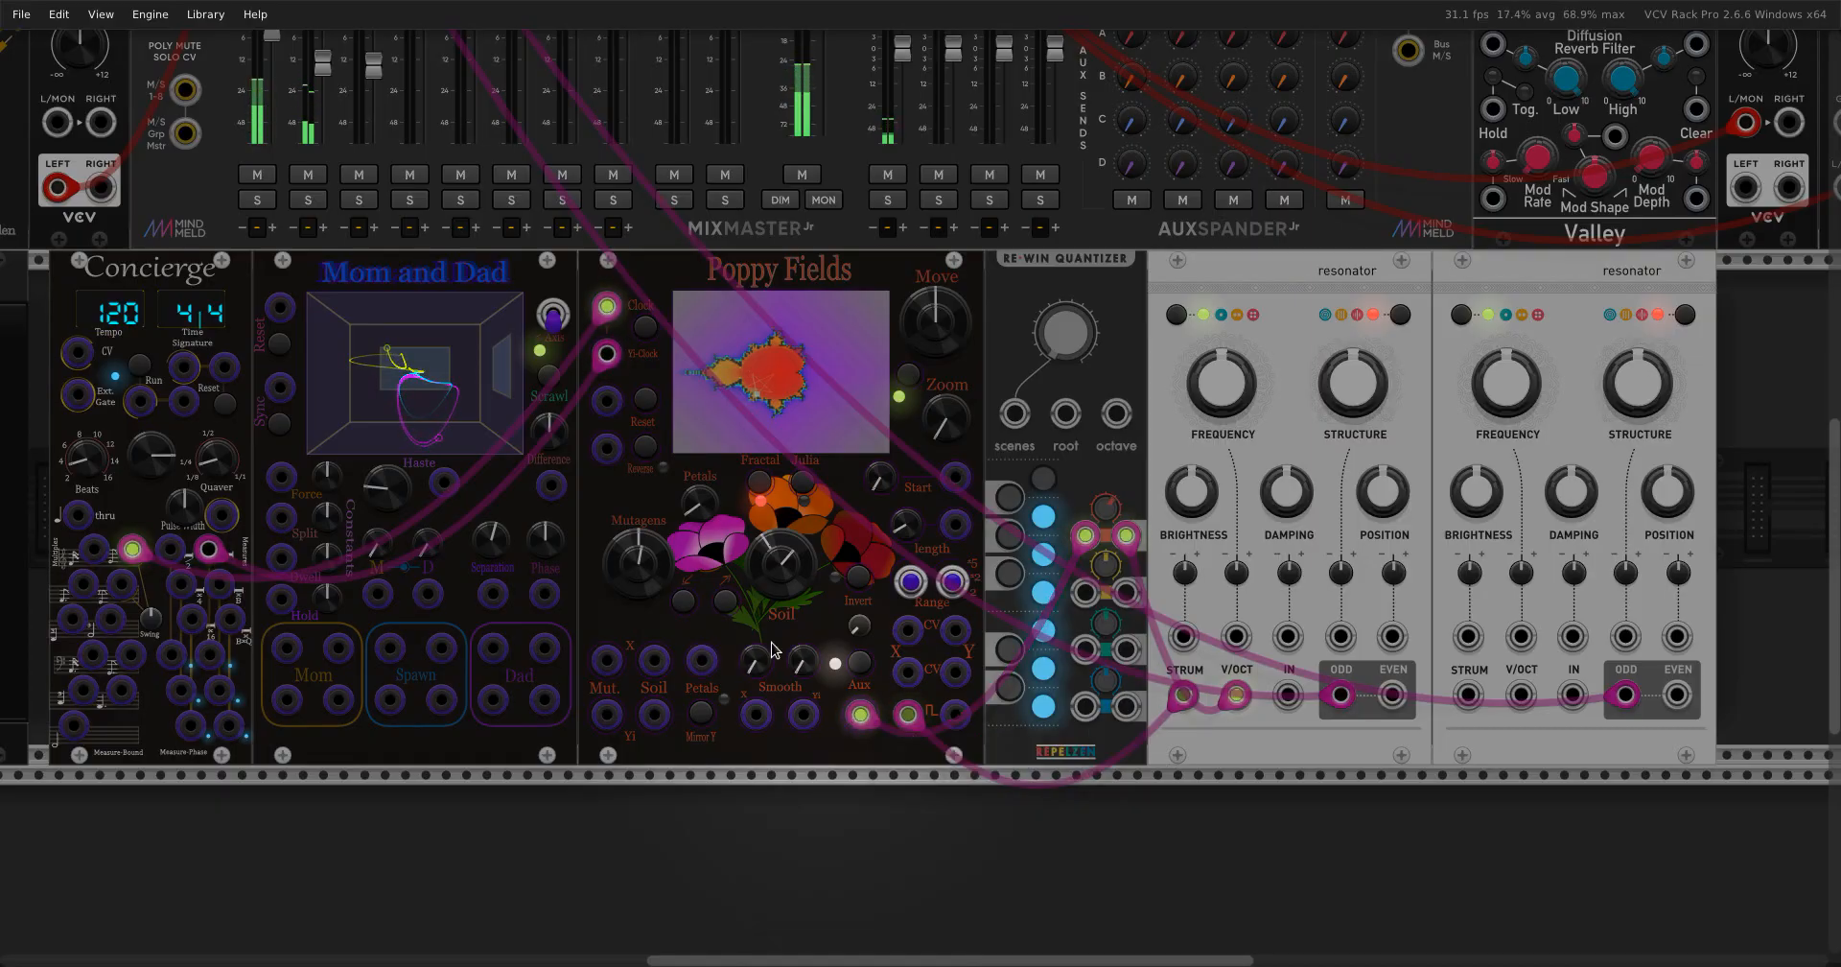
Return quantizer channel 1 to the X CV output, and clock Yi from the Aux output instead of Concierge.
drag(608, 353, 651, 369)
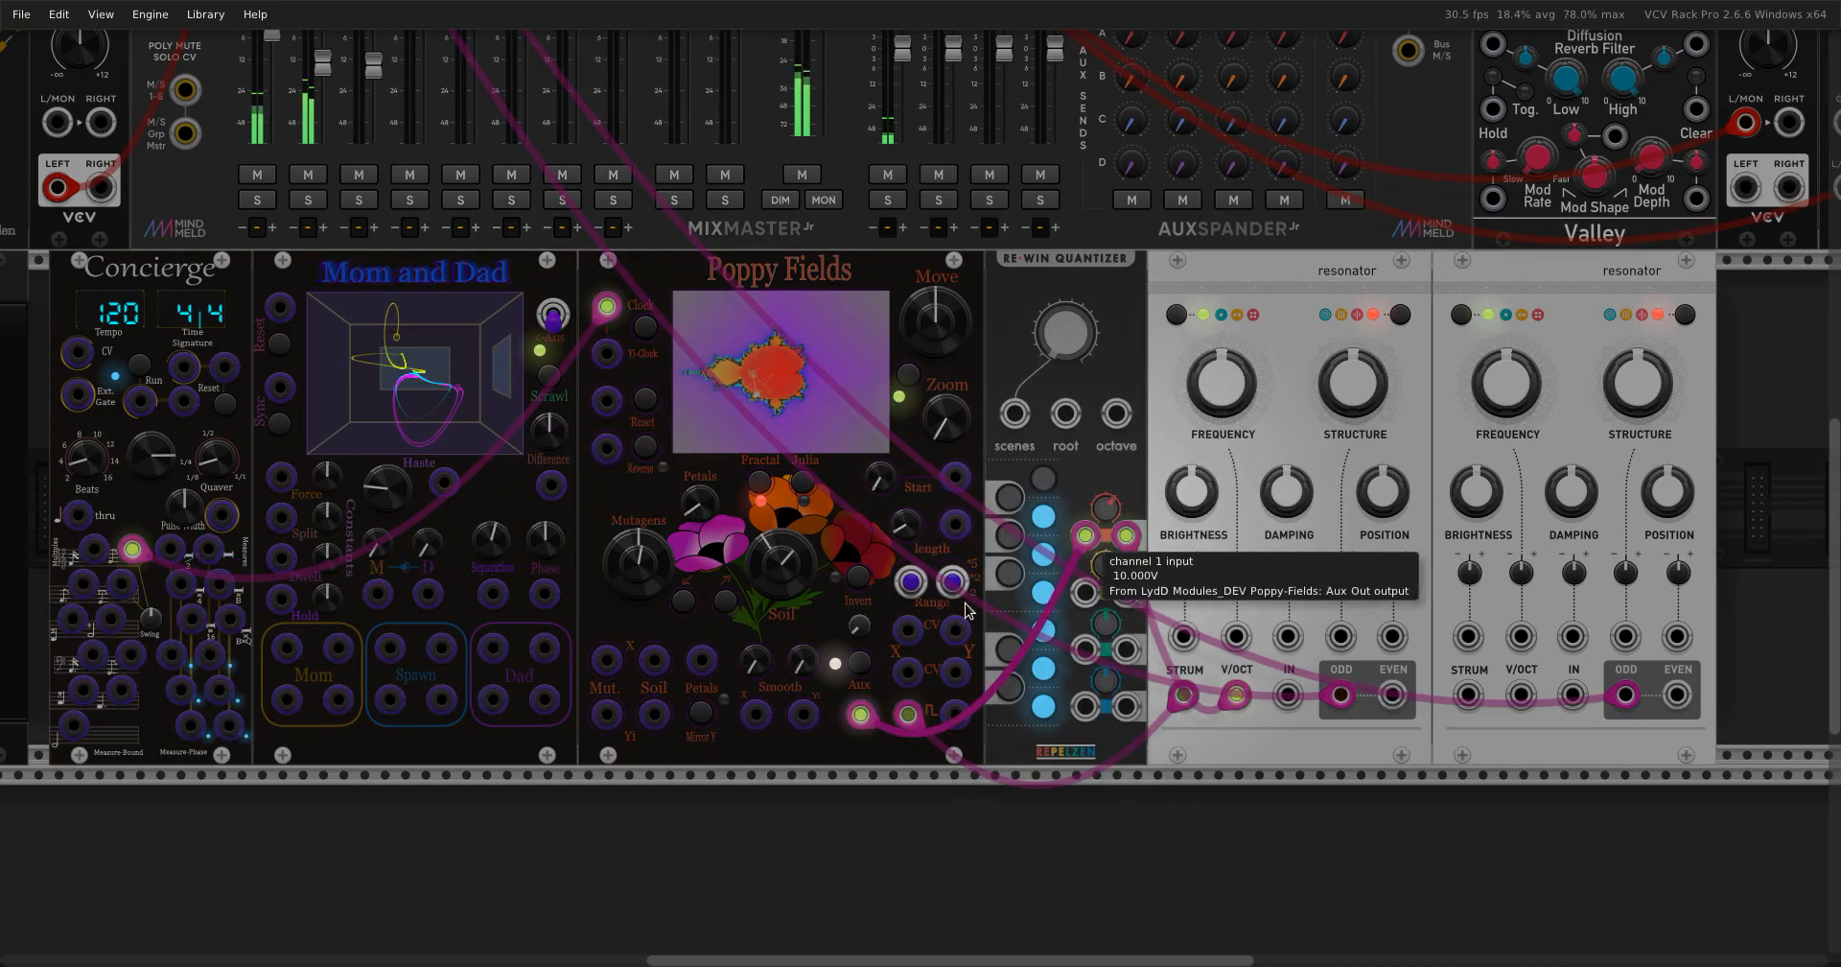
drag(861, 713, 896, 683)
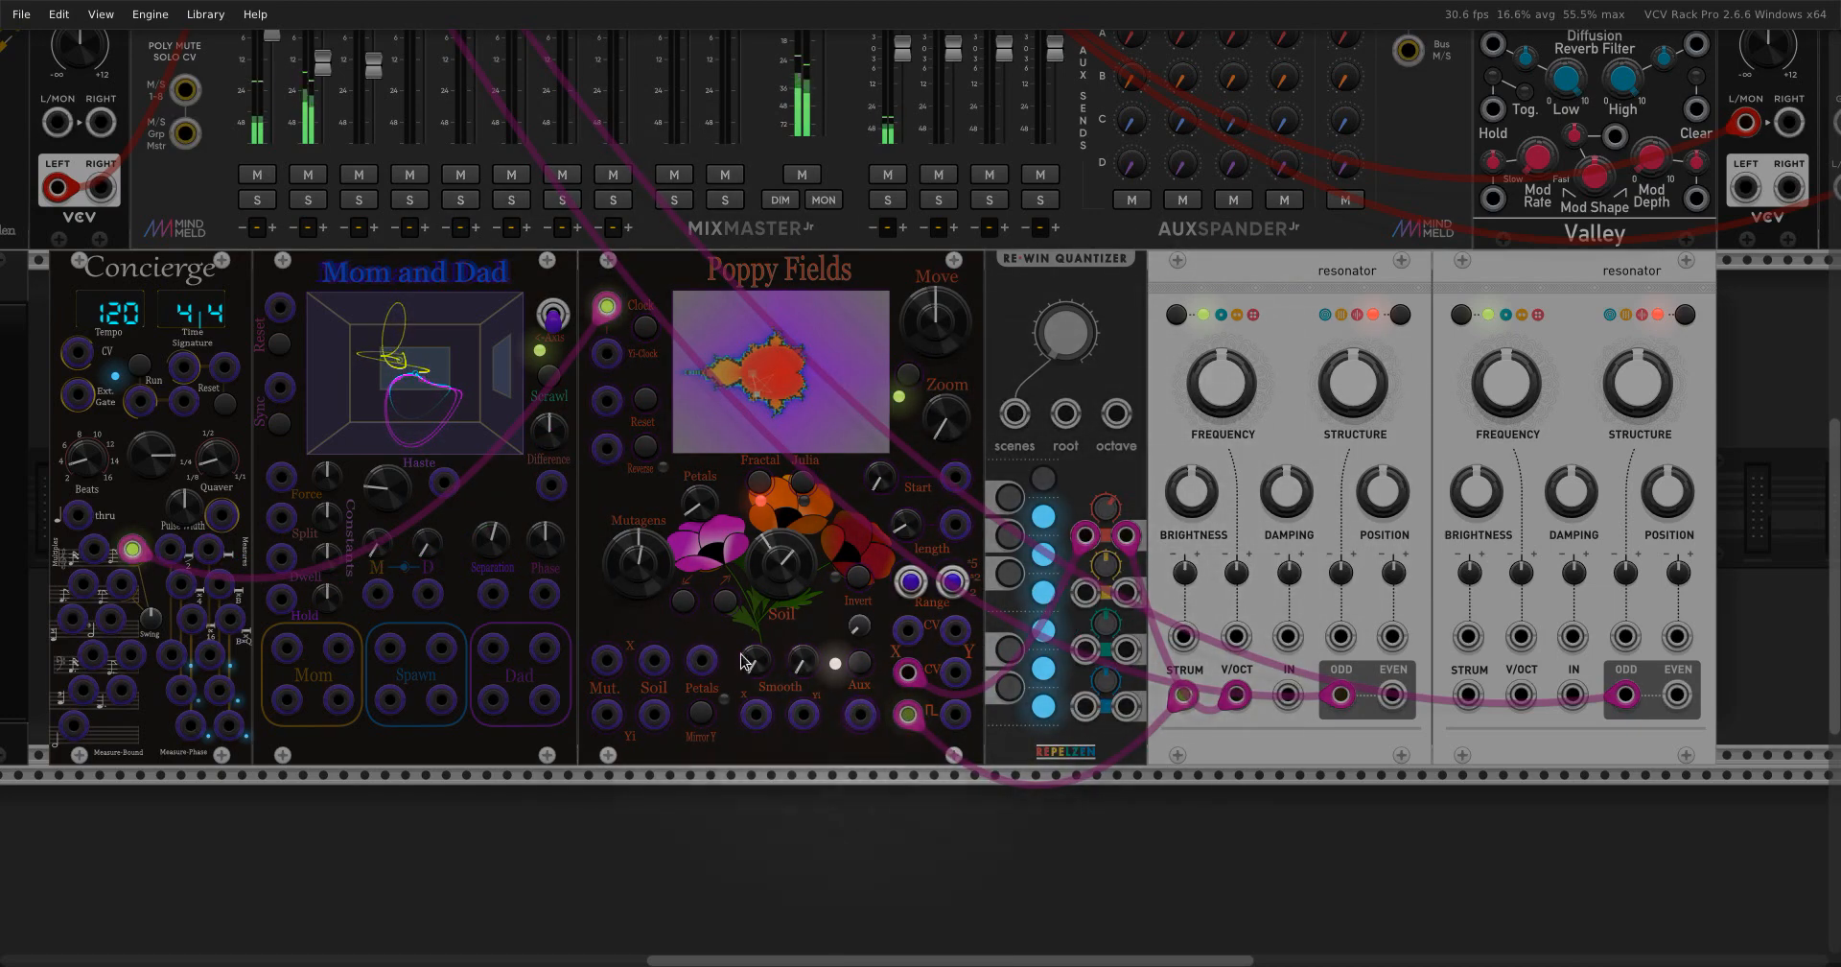
drag(875, 709, 607, 353)
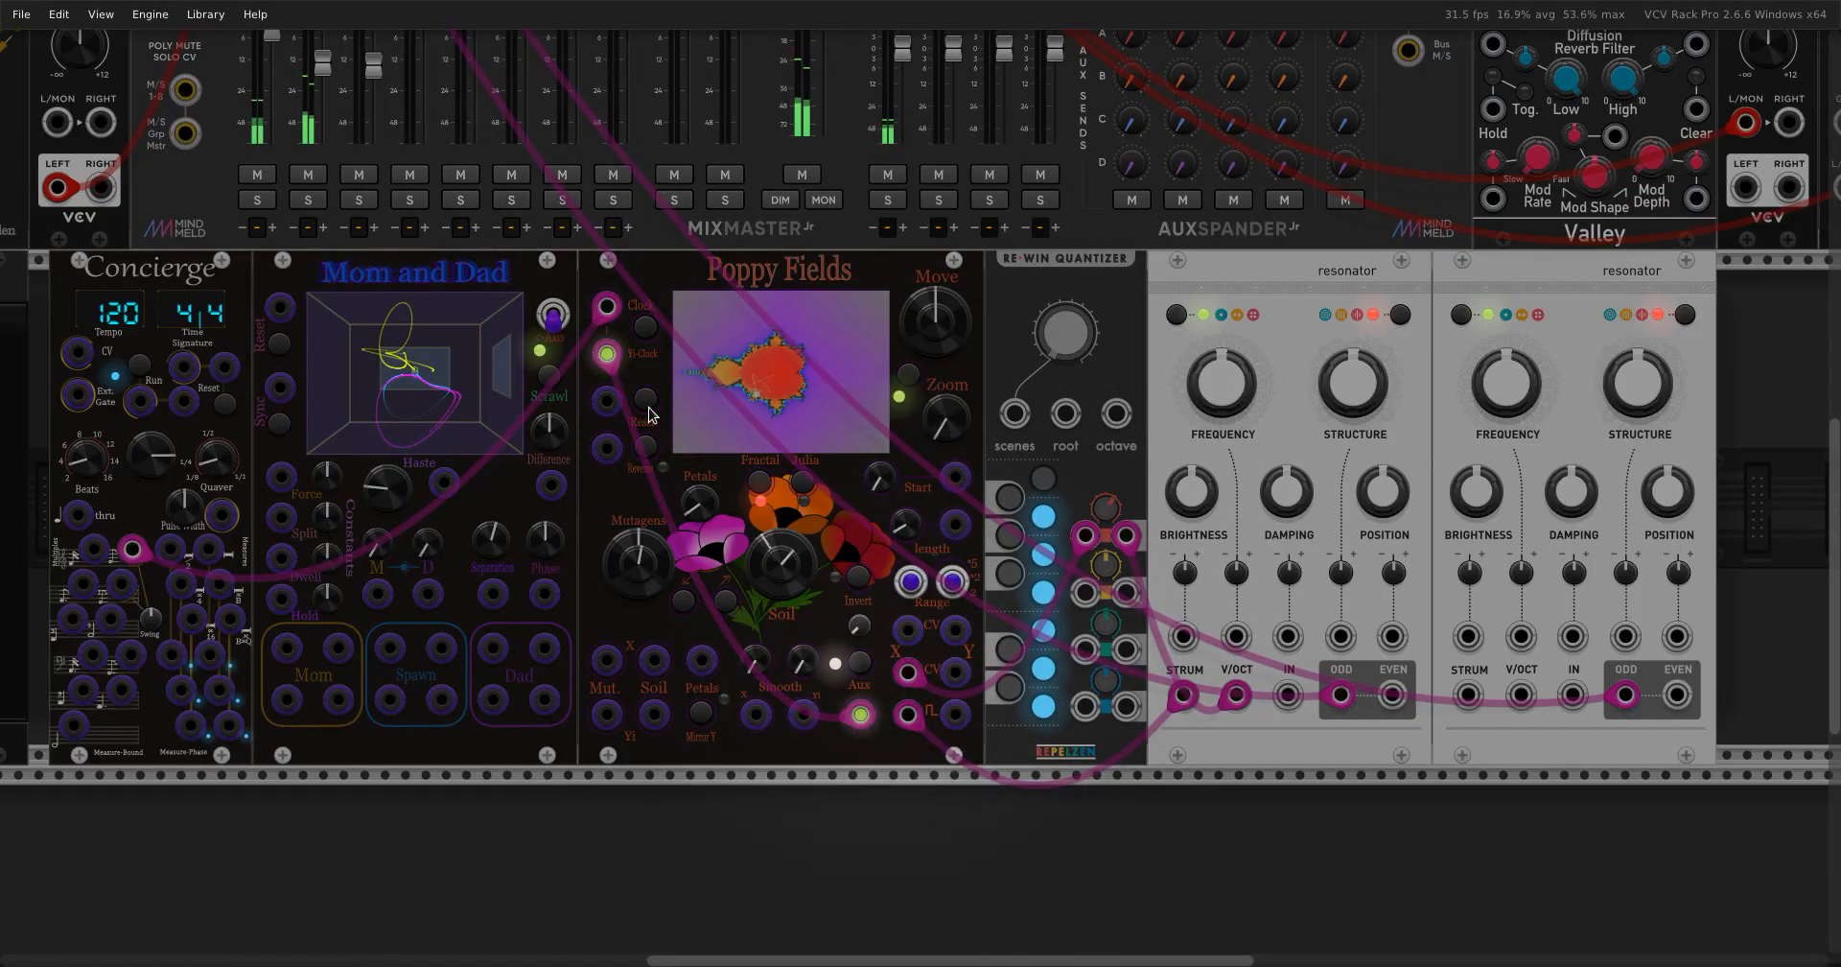
Patch Y CV through quantizer channel 2 to the second resonator's V/Oct, and the Y gate output to its Strum.
drag(955, 672, 1522, 695)
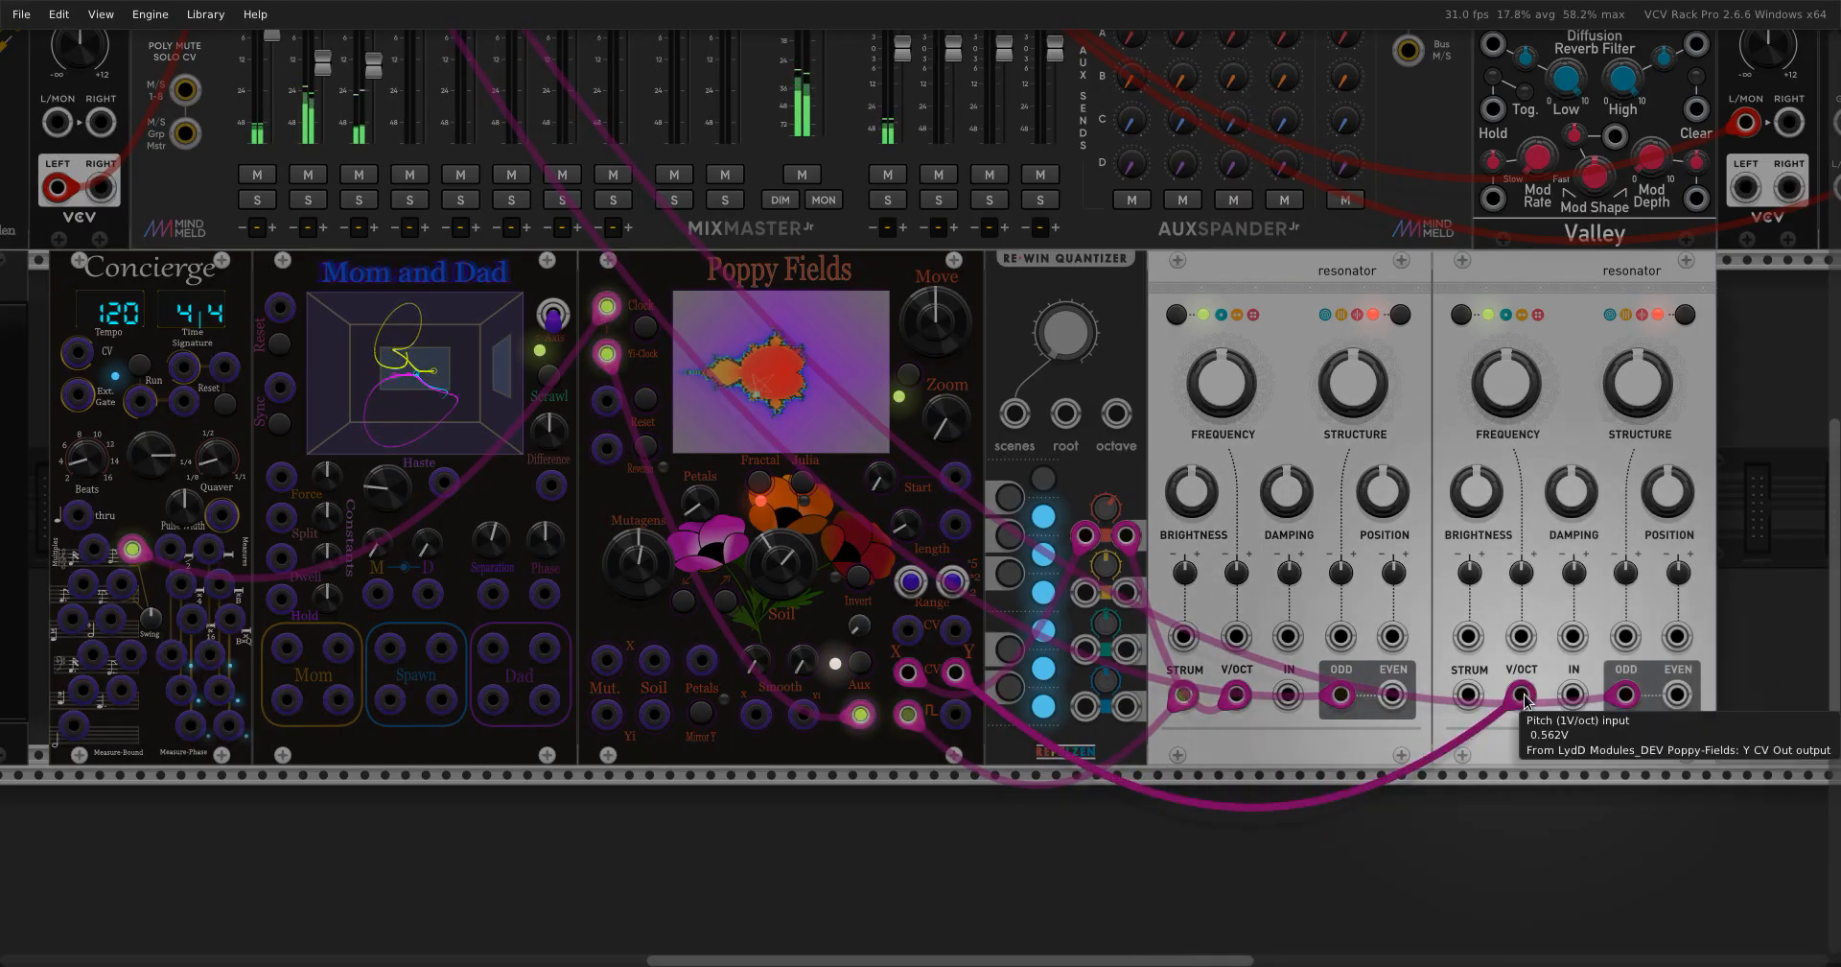
drag(1524, 695, 946, 723)
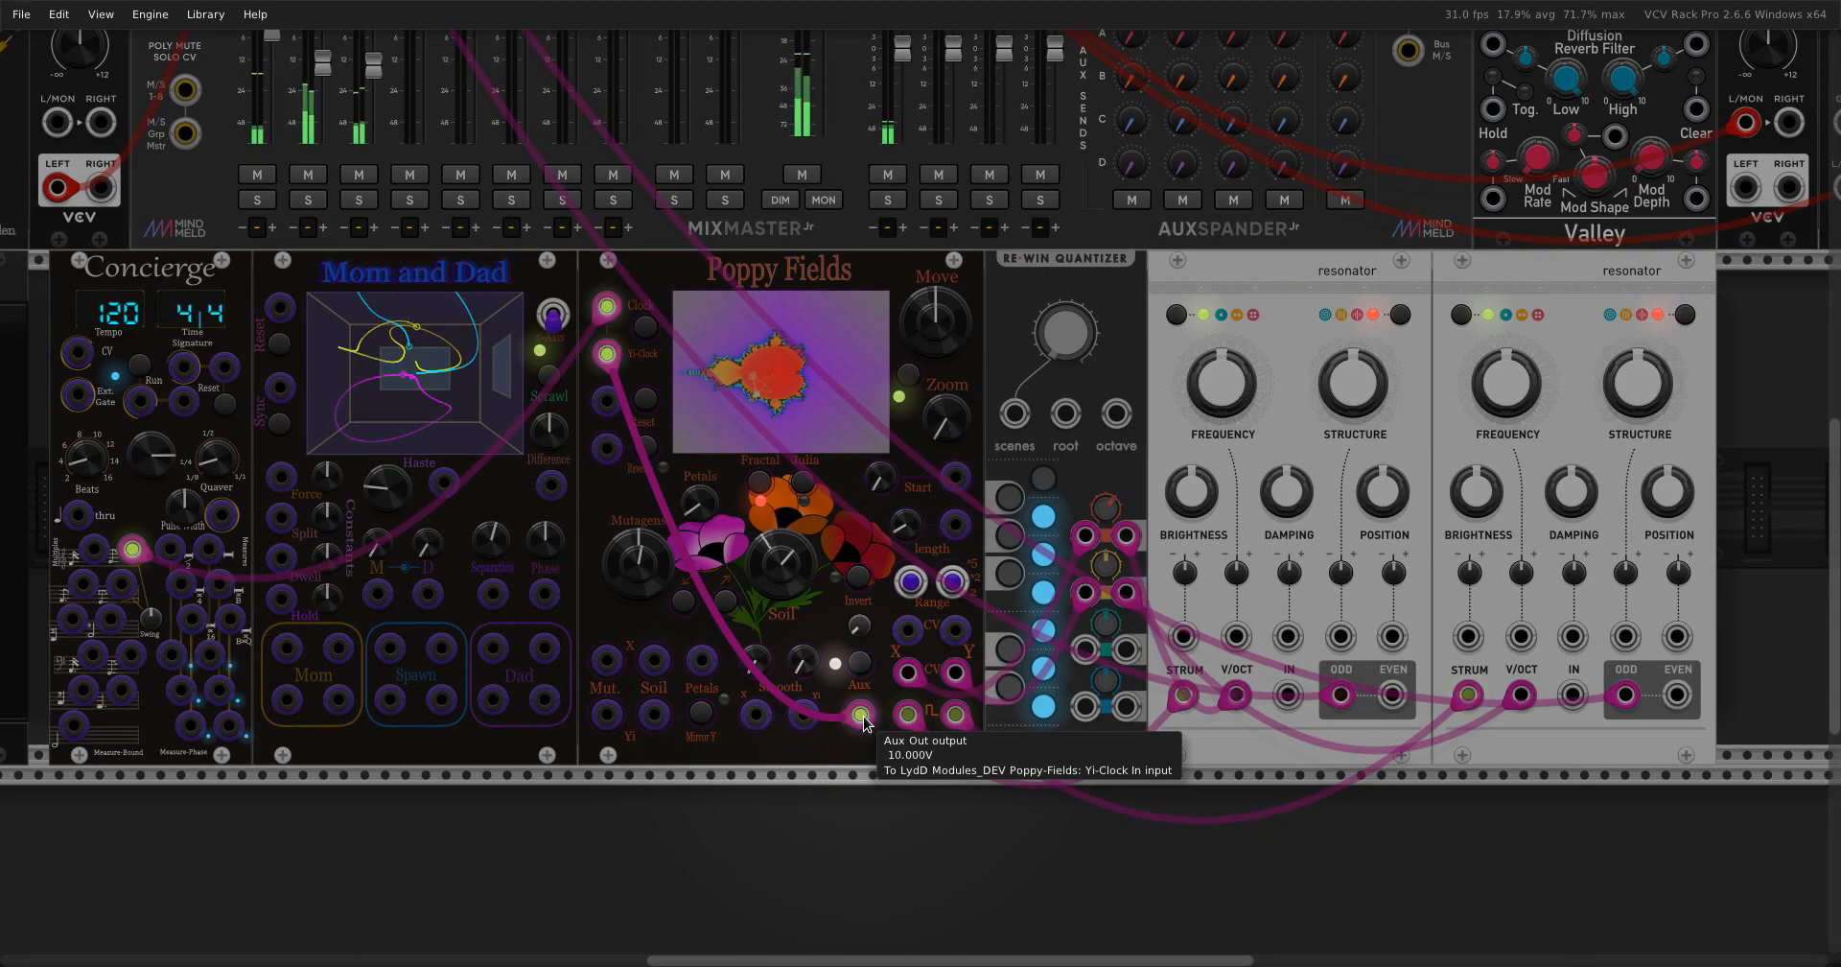
Unplug the Aux output from the Yi-Clock input, and cycle the Aux mode through Centroid.
drag(861, 726, 875, 773)
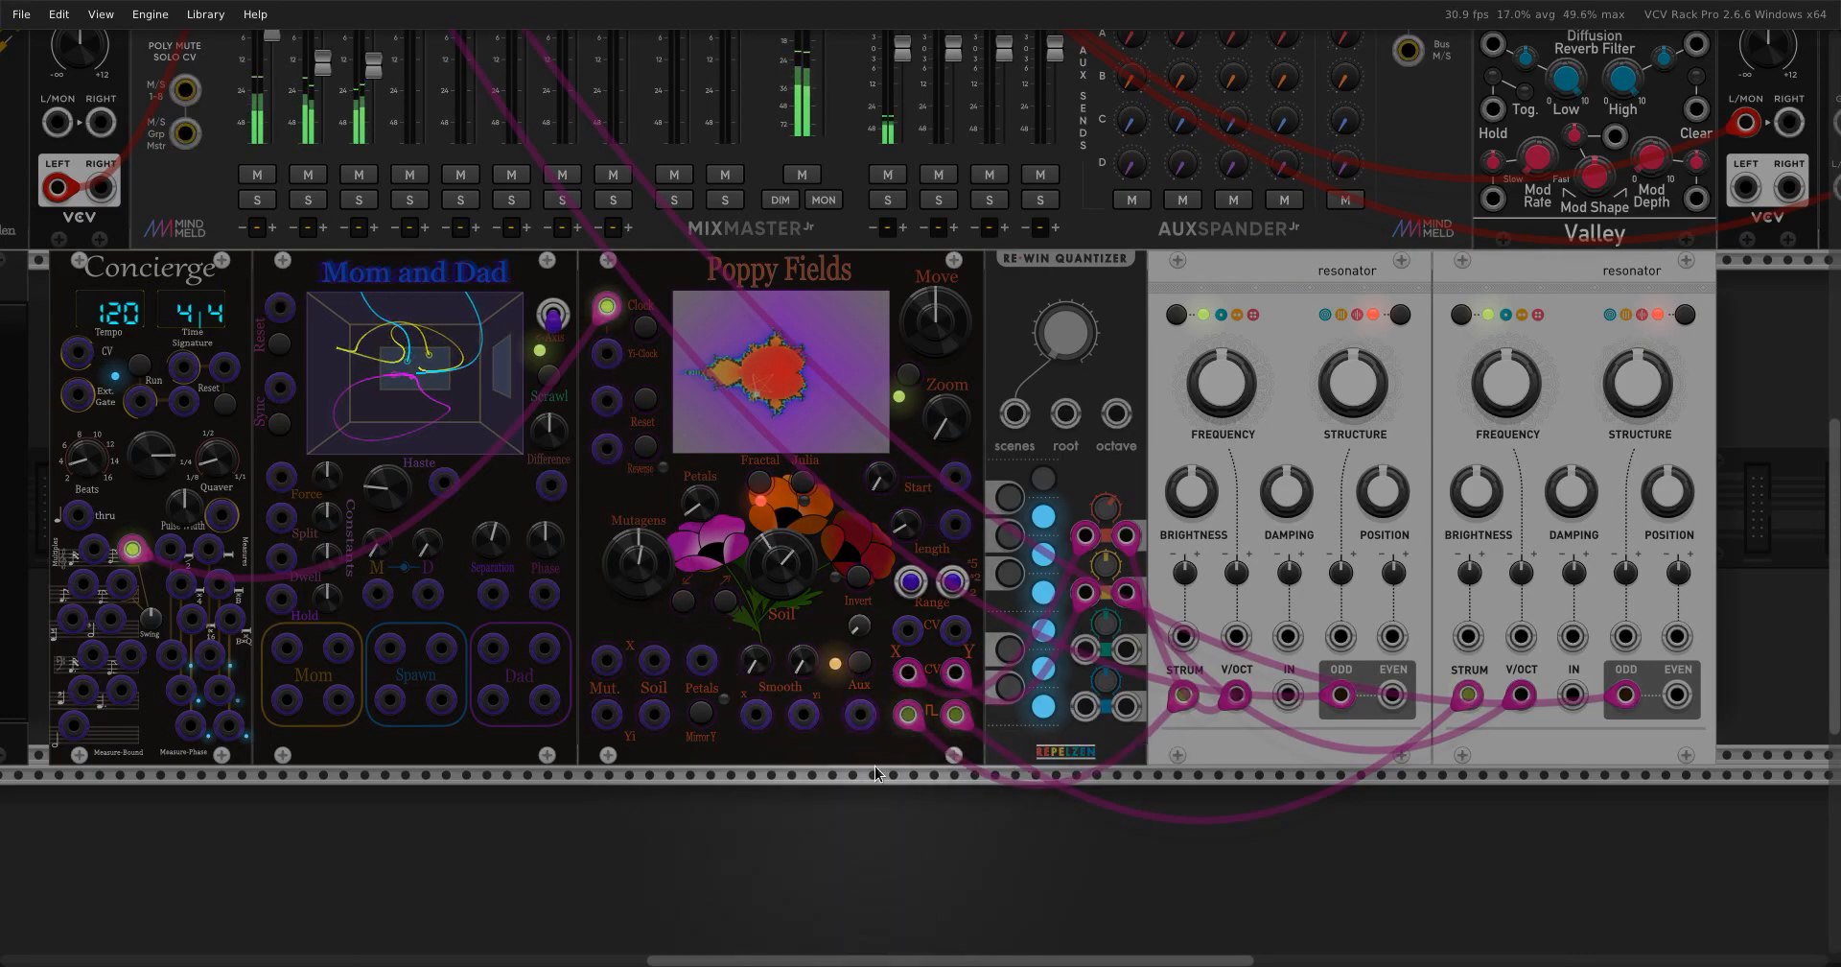
click(860, 663)
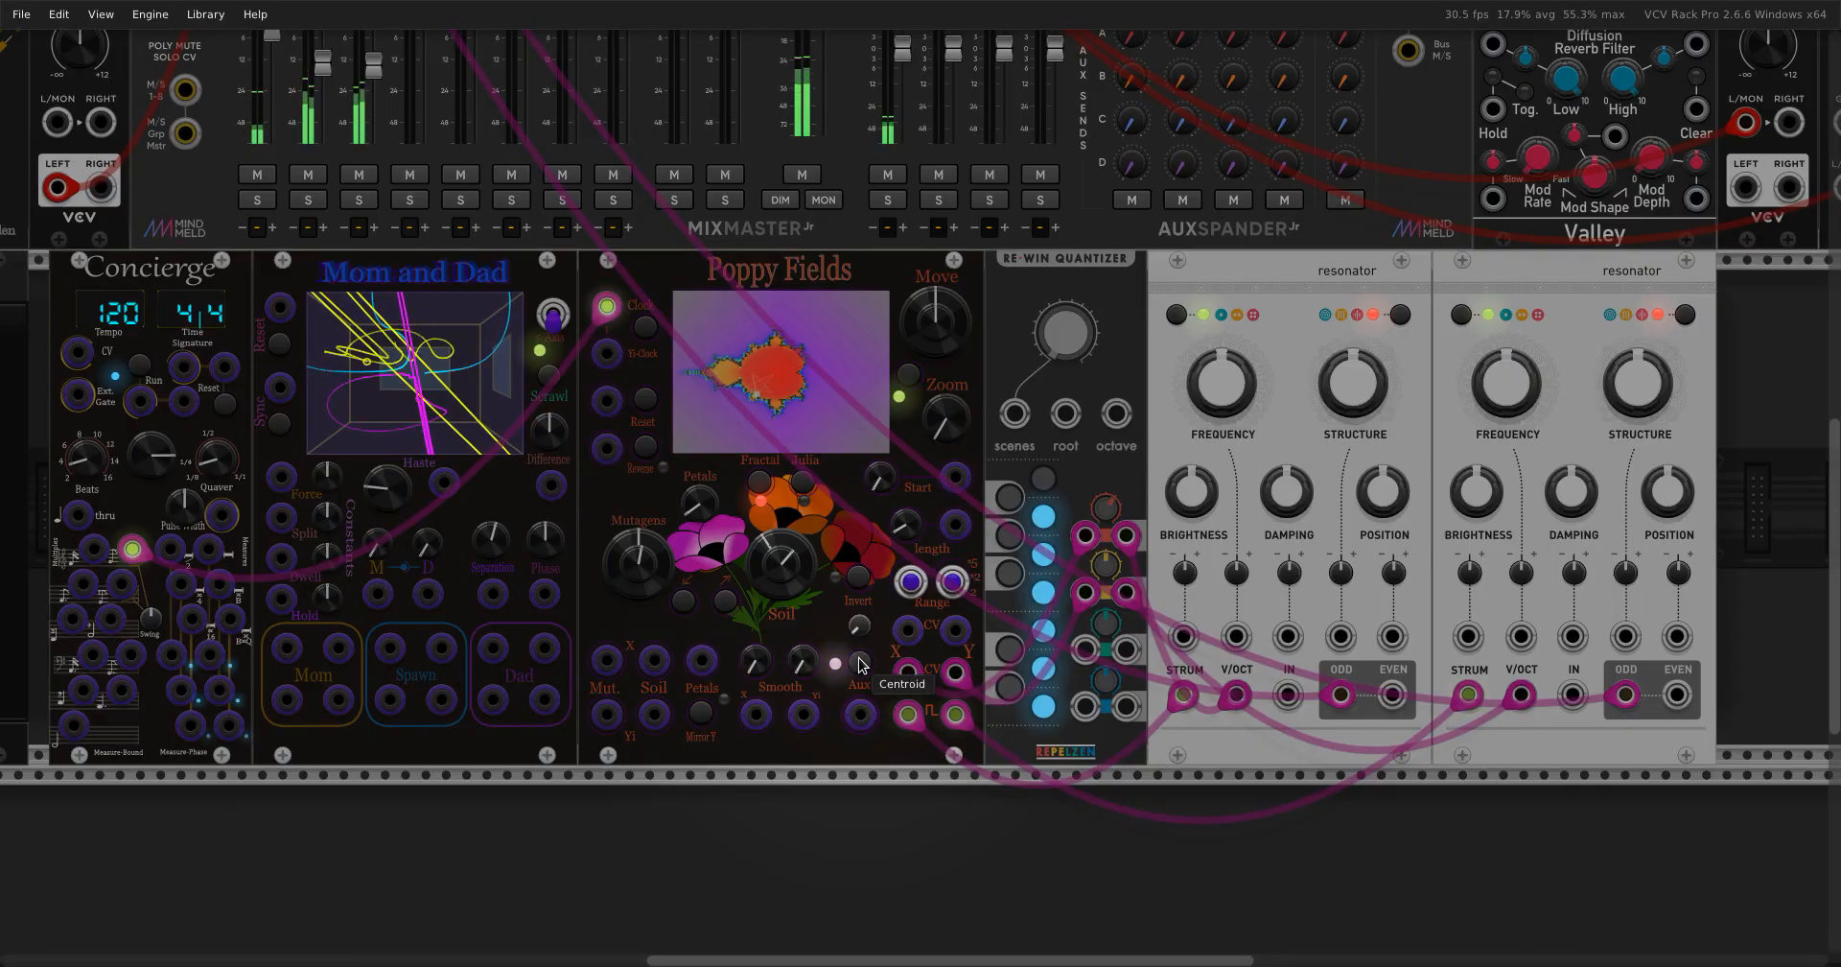
click(860, 663)
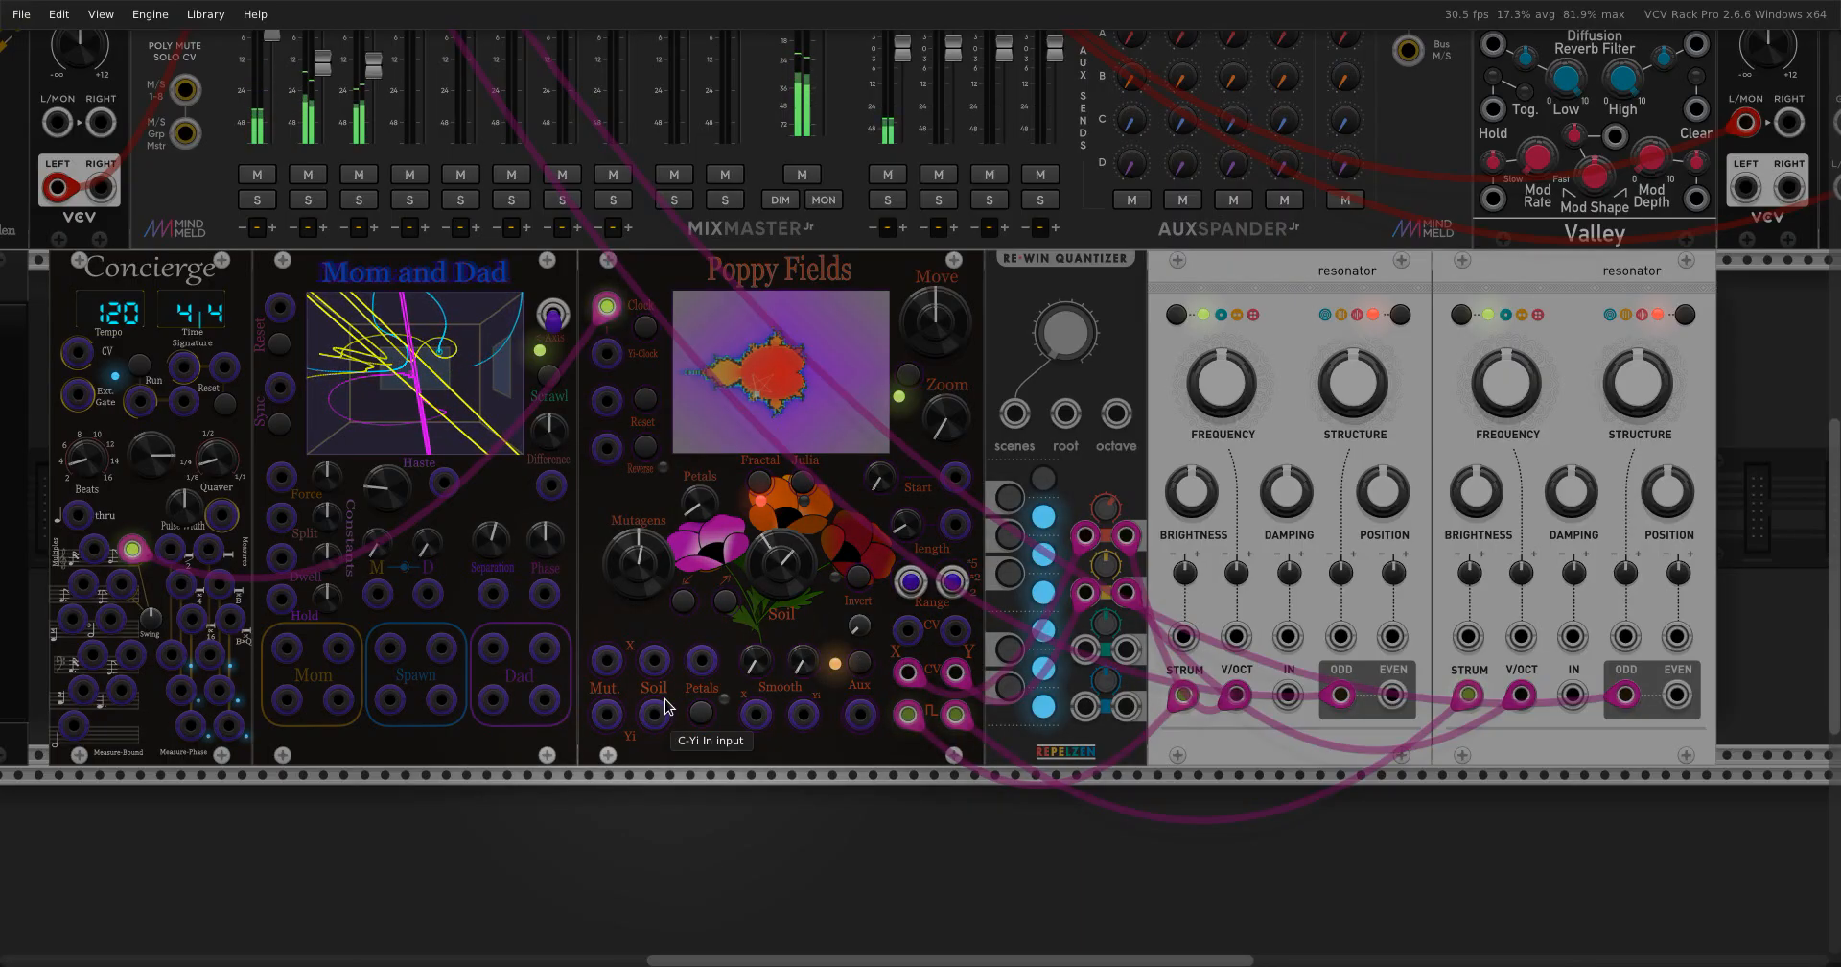
Patch two Mom outputs and two Dad outputs to the X and Yi inputs of Poppy Fields' Mutagens and Soil.
drag(607, 662, 607, 714)
drag(493, 650, 488, 684)
Add a Texture Synthesizer module in the empty rack space beside the second resonator.
scroll(489, 690, down, 2)
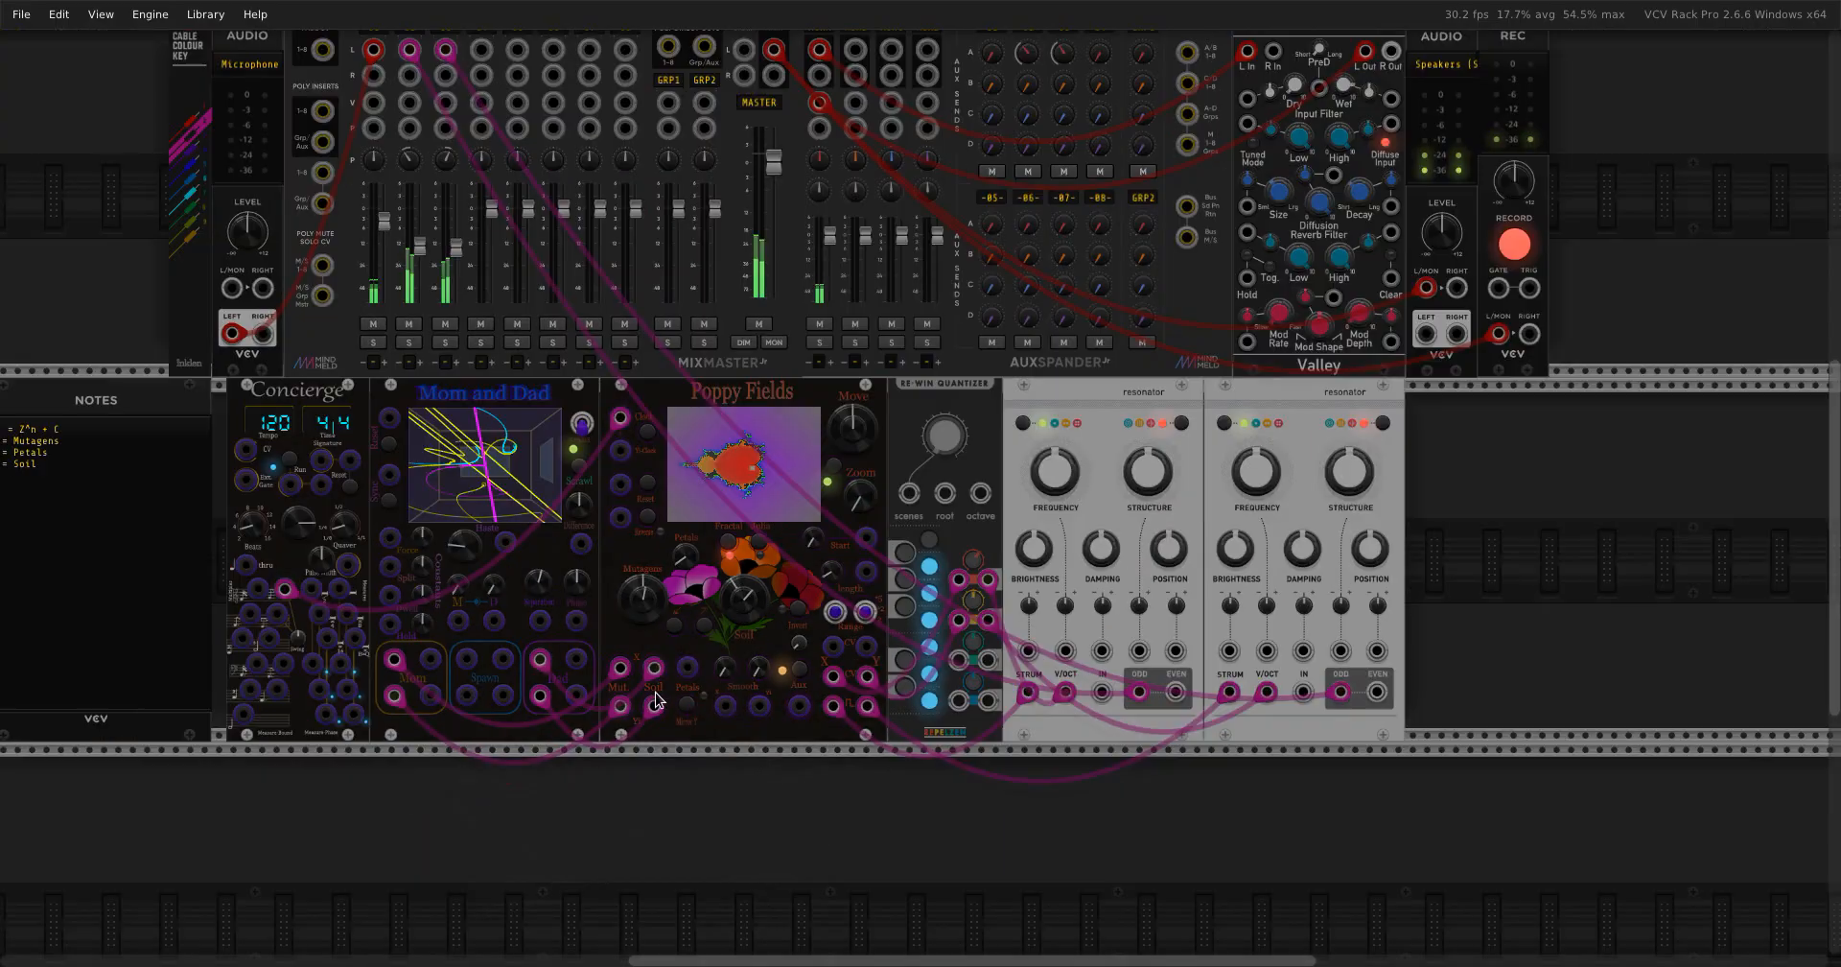
right_click(1468, 563)
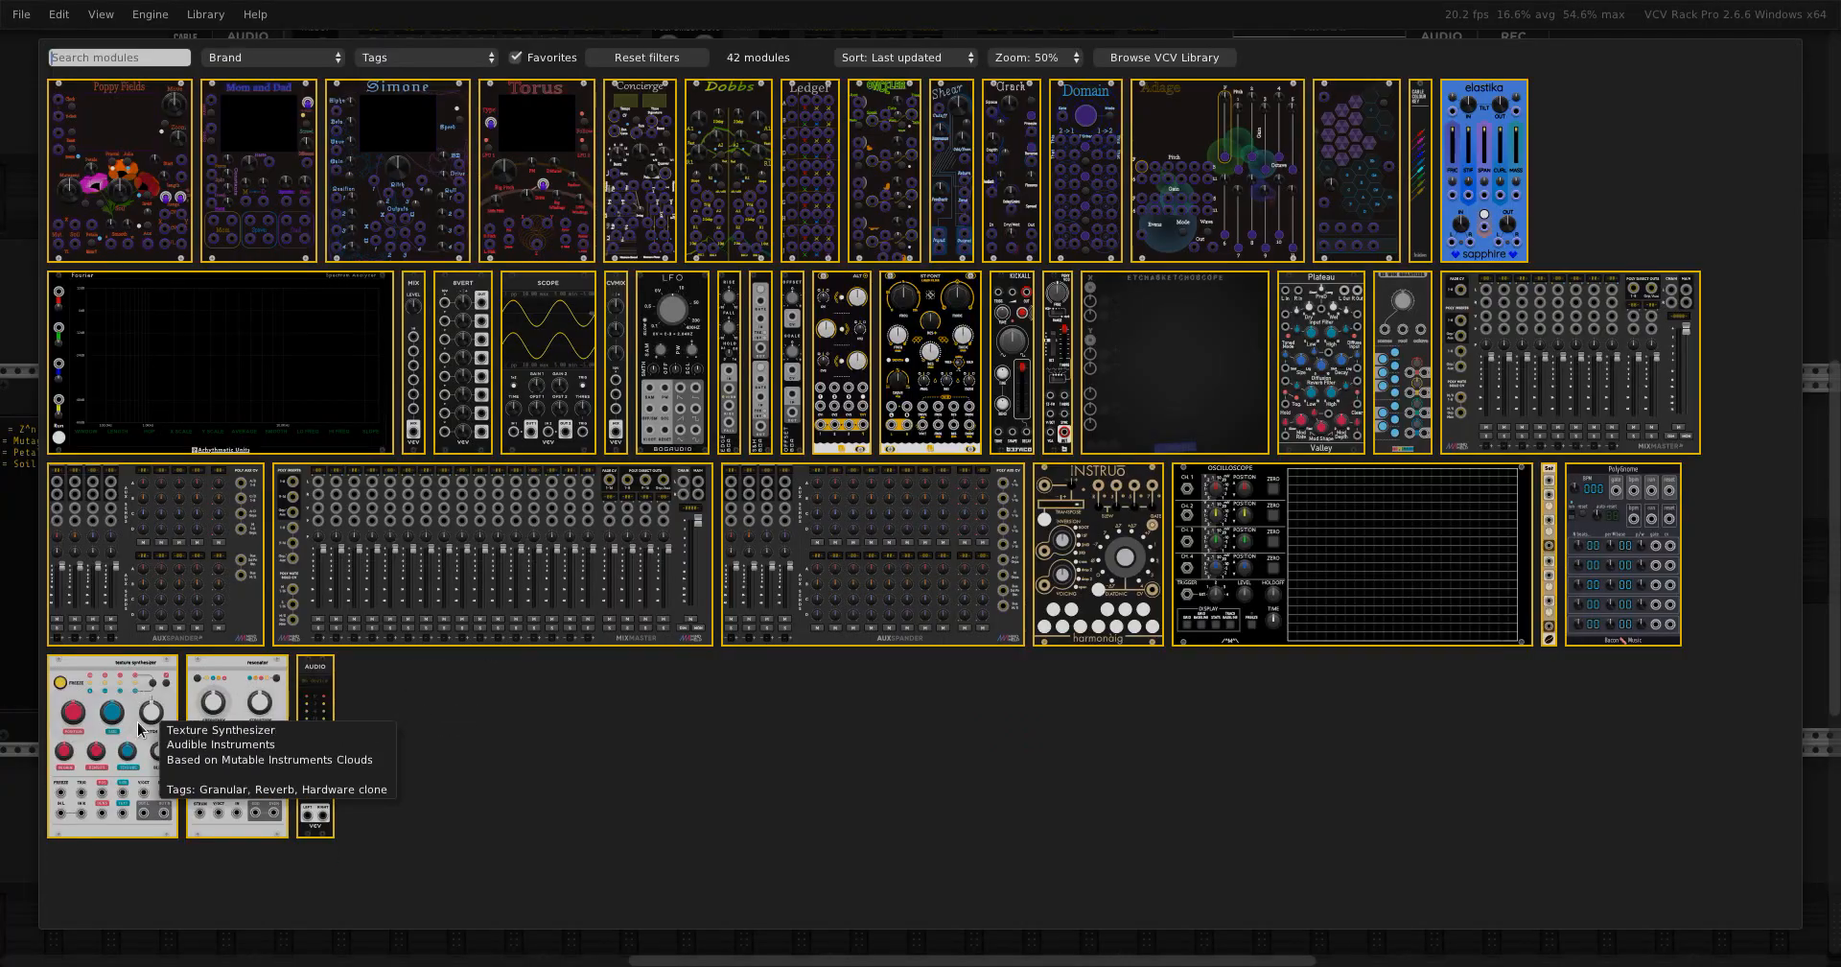
click(52, 683)
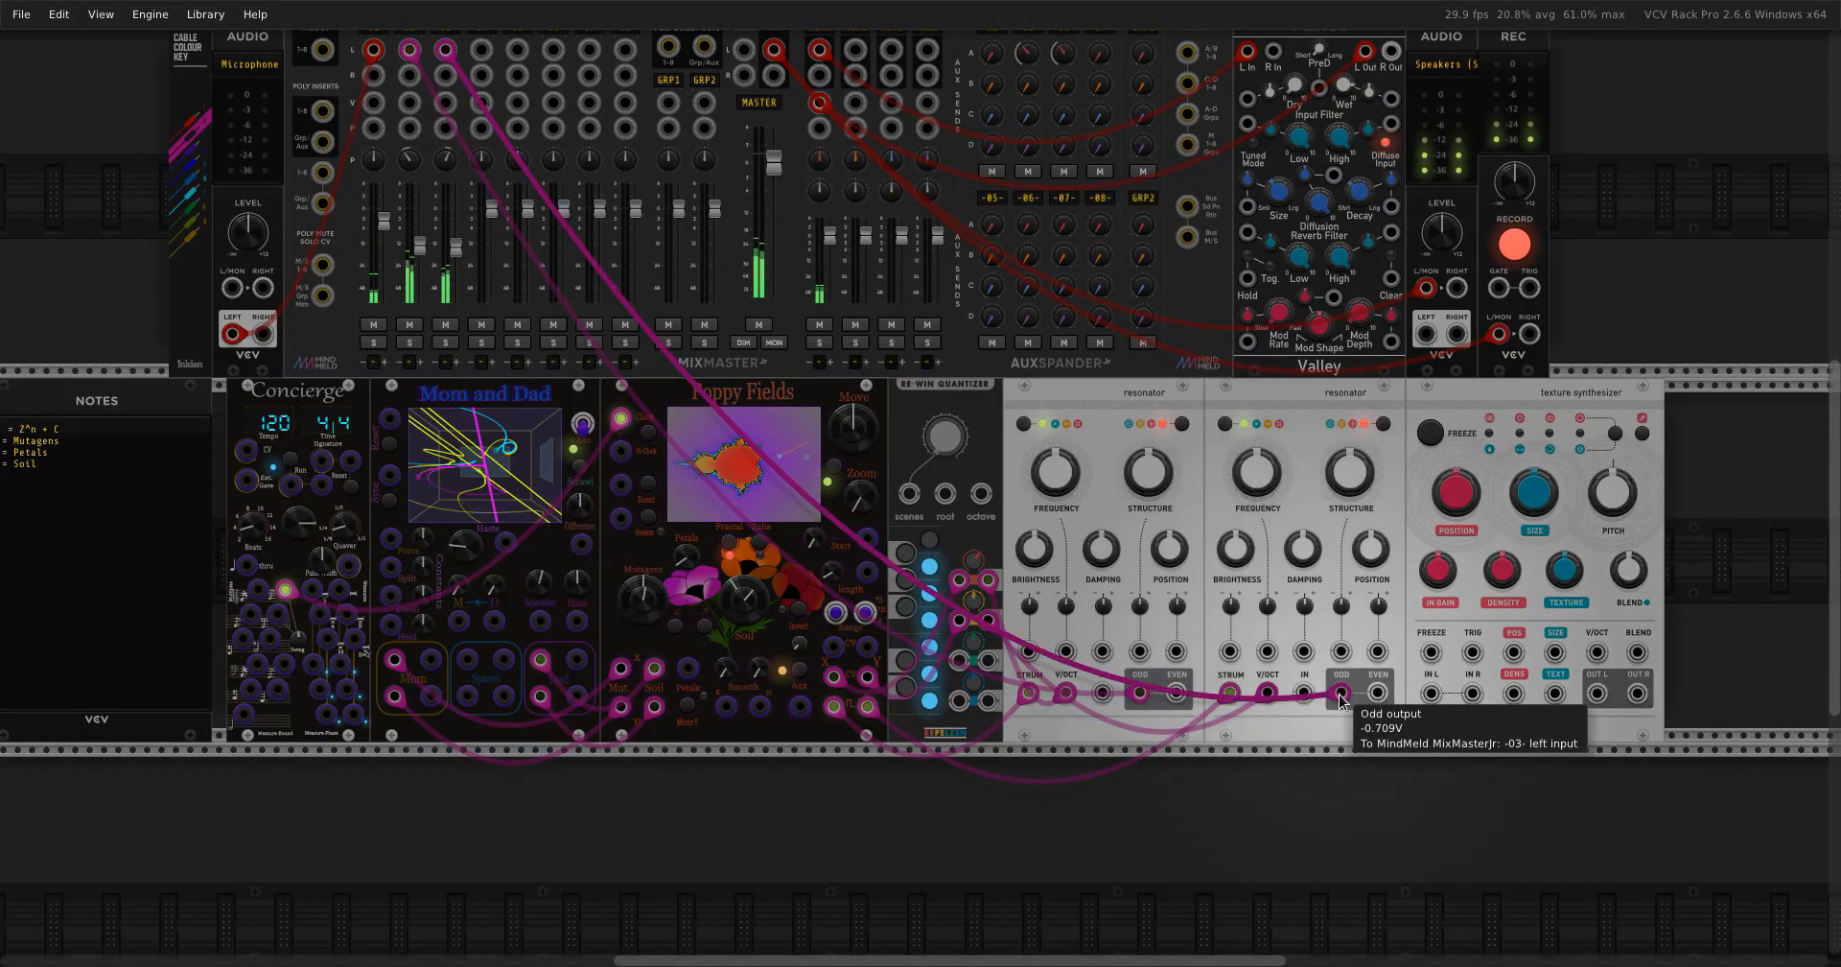
Route both resonators' Odd outputs into the Texture Synthesizer's left and right inputs, and its two outputs to mixer channels 2 and 3.
drag(1342, 693, 1639, 694)
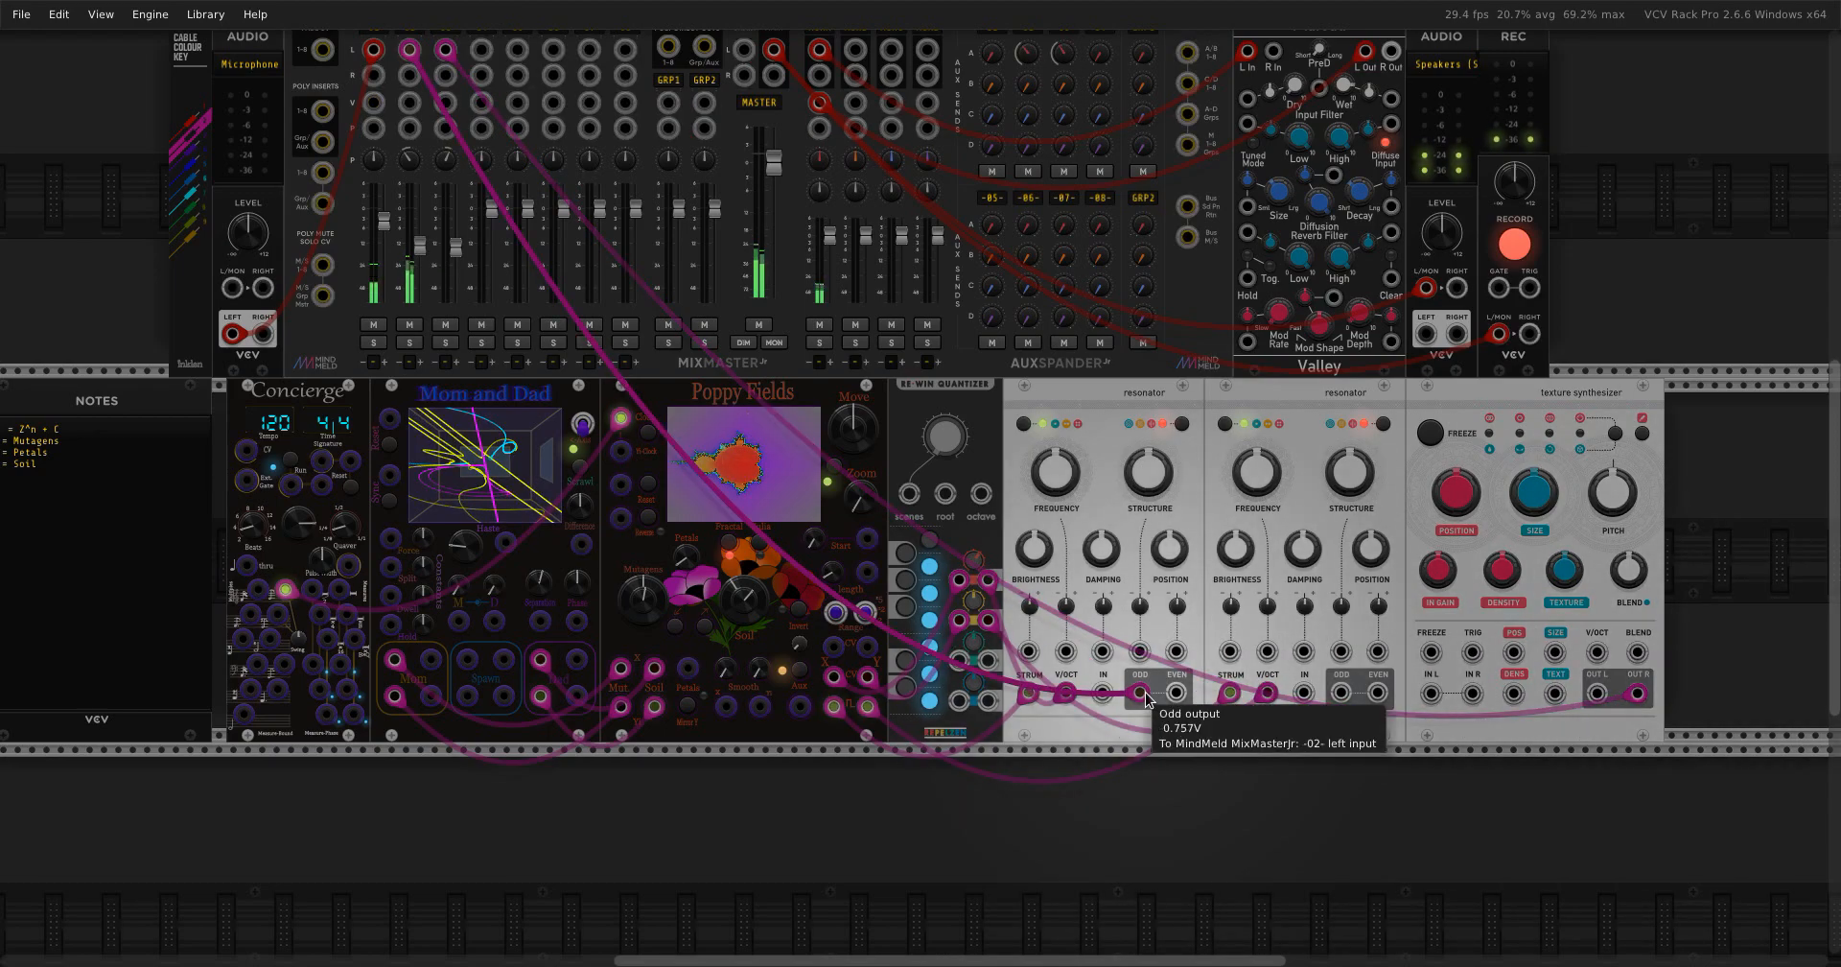
drag(1139, 692, 1597, 693)
drag(1431, 692, 1140, 692)
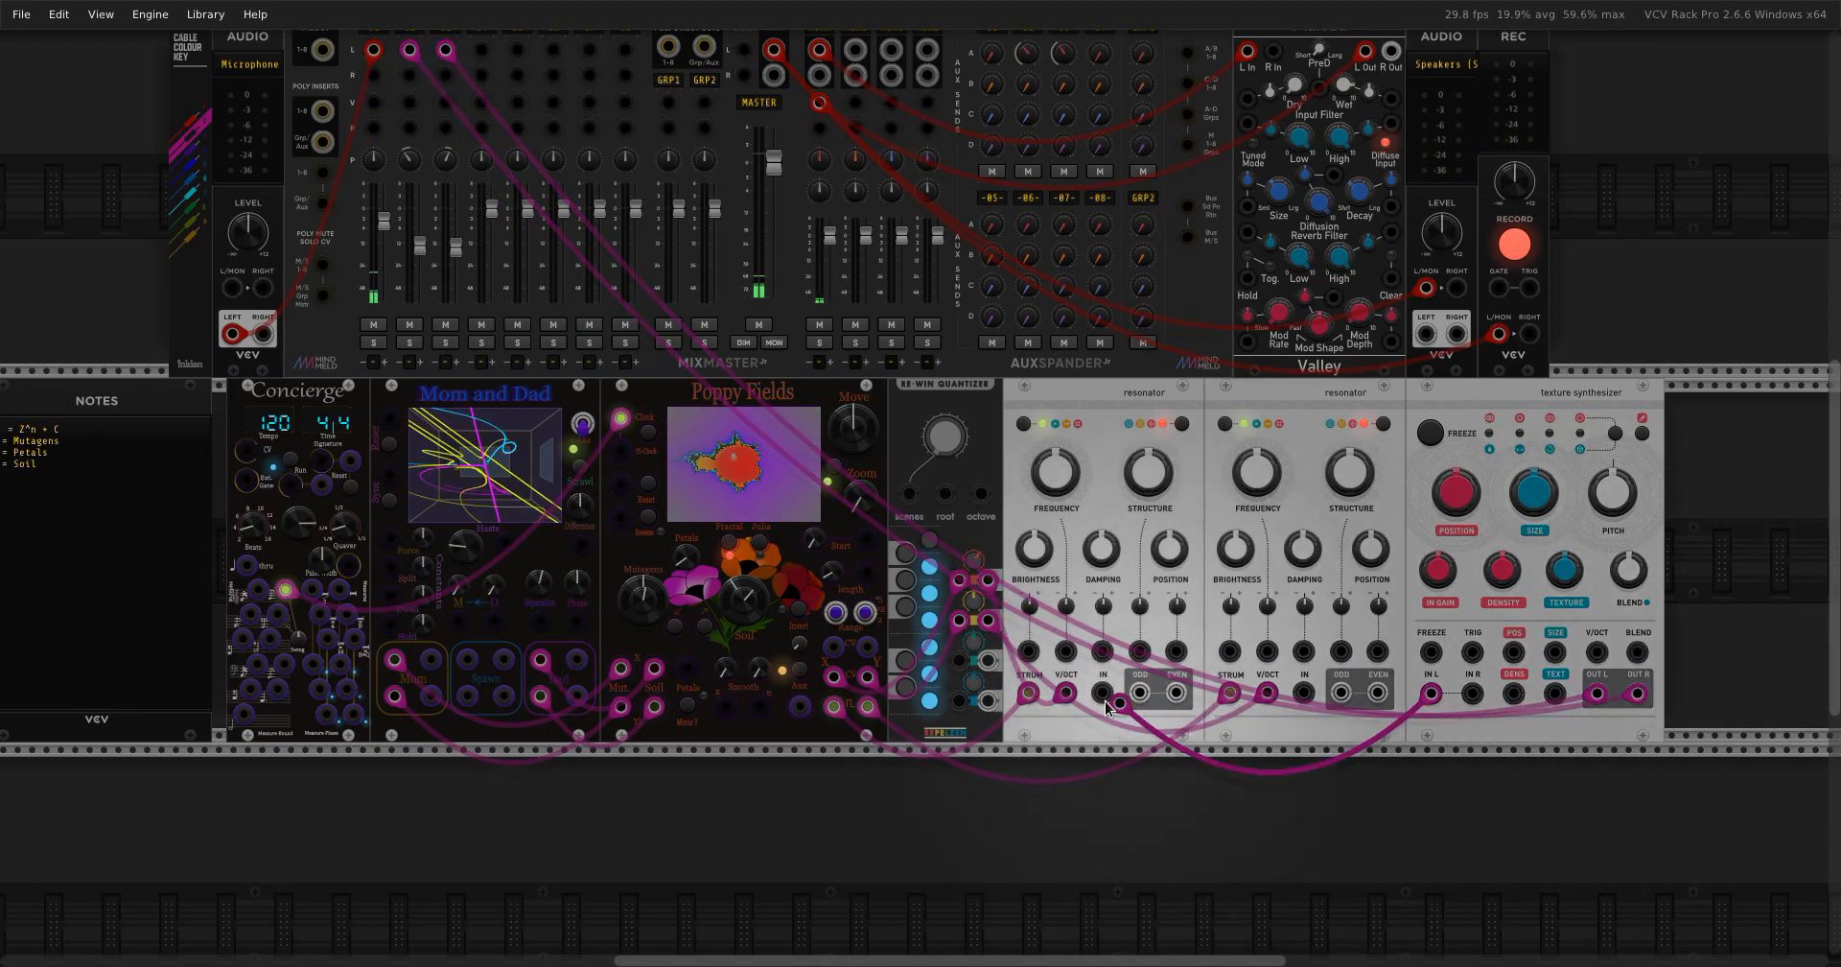
drag(1342, 692, 1472, 692)
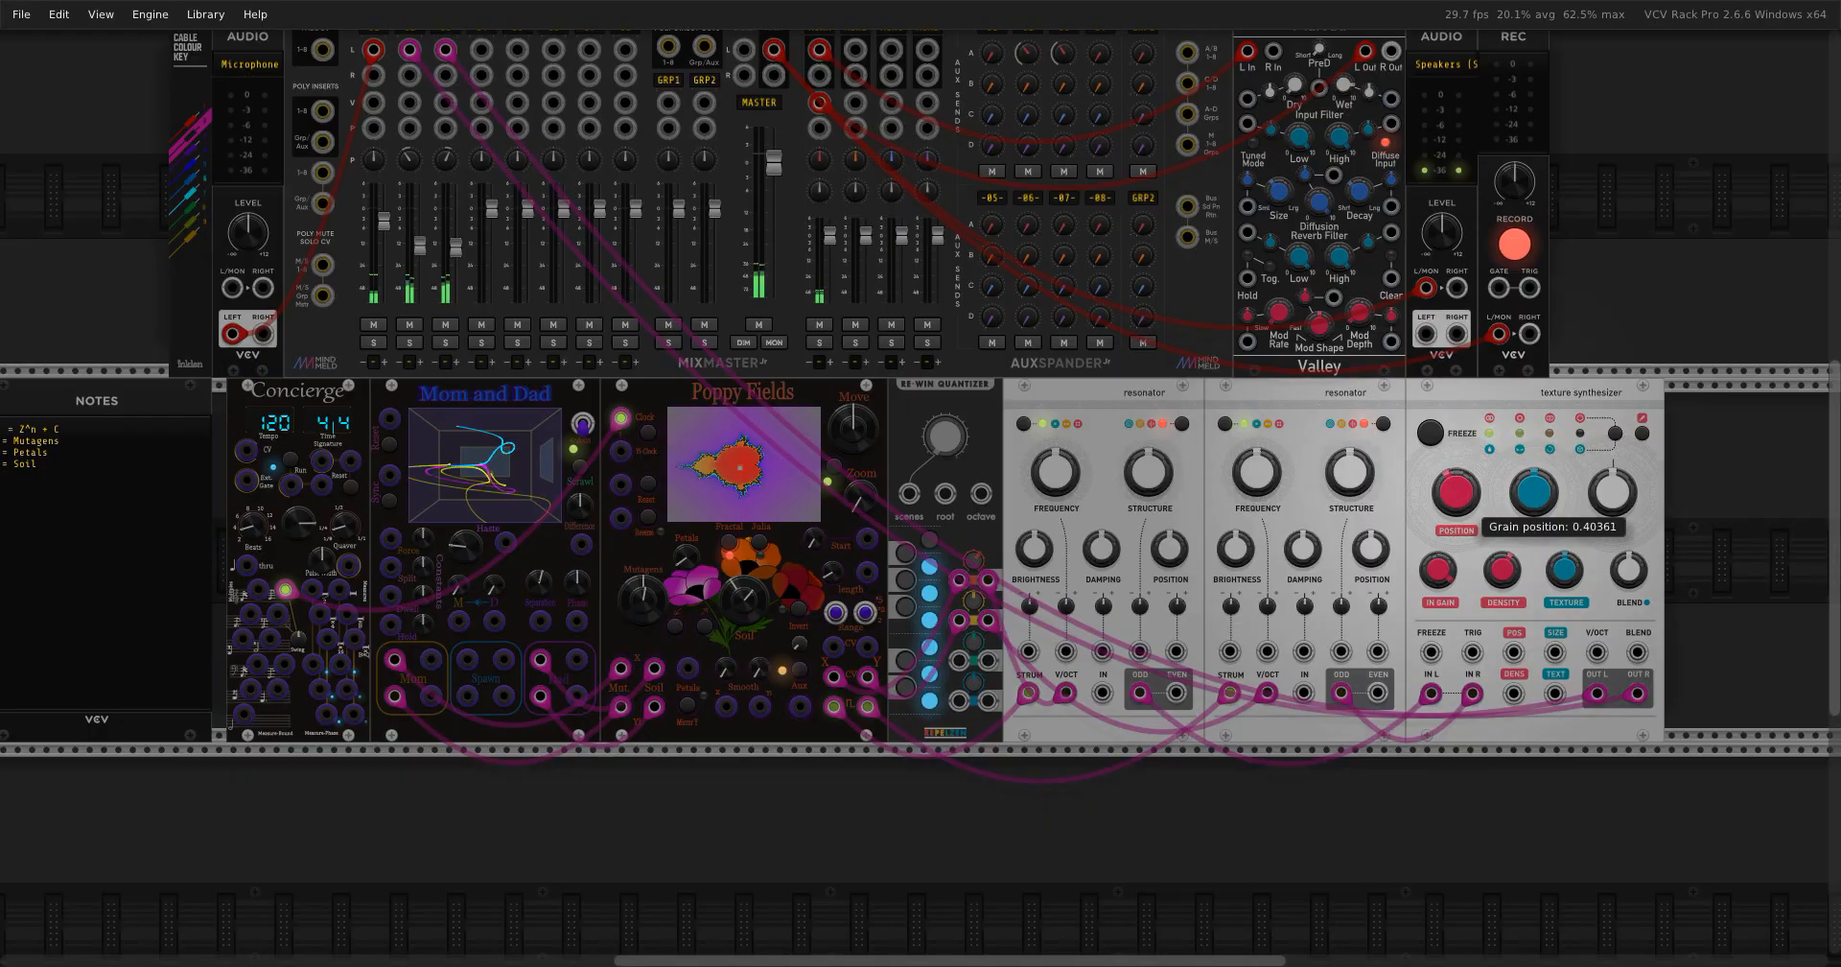
Adjust the Texture Synthesizer's grain position and density, and patch two free Poppy Fields outputs to its Position and Size inputs.
drag(1468, 504, 1547, 485)
drag(1494, 563, 1514, 560)
drag(1504, 409, 1486, 410)
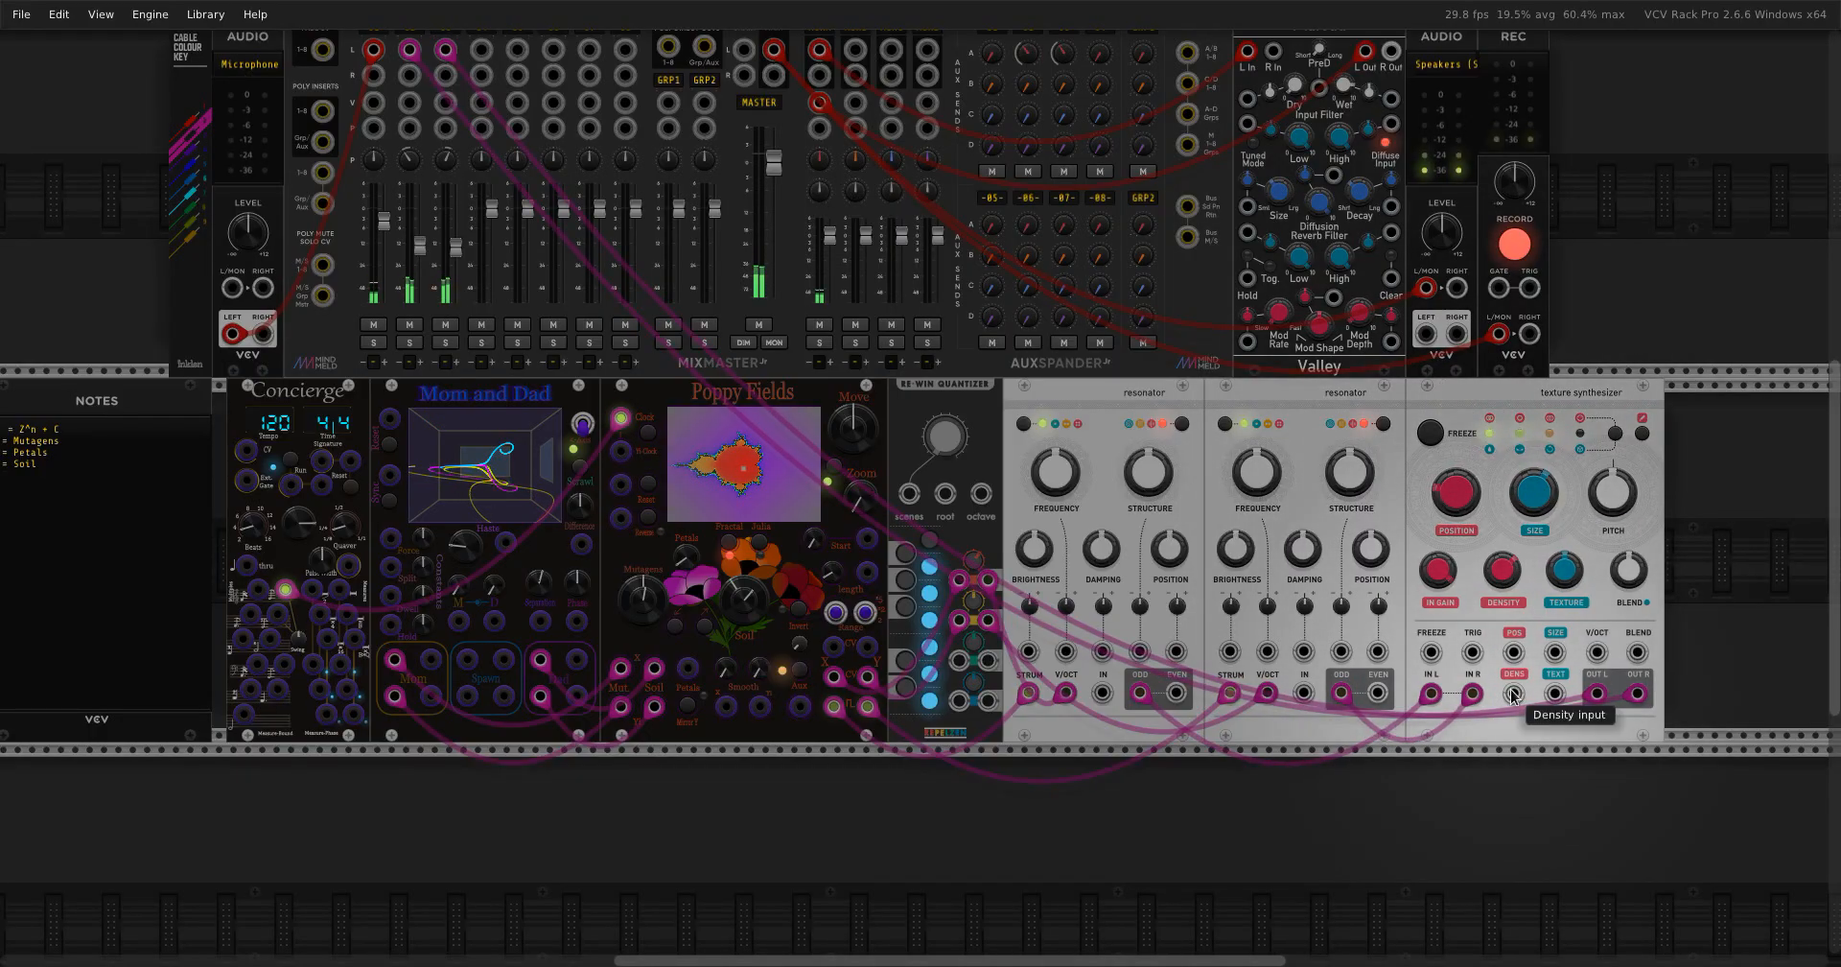
drag(1514, 652, 834, 647)
drag(867, 647, 1556, 653)
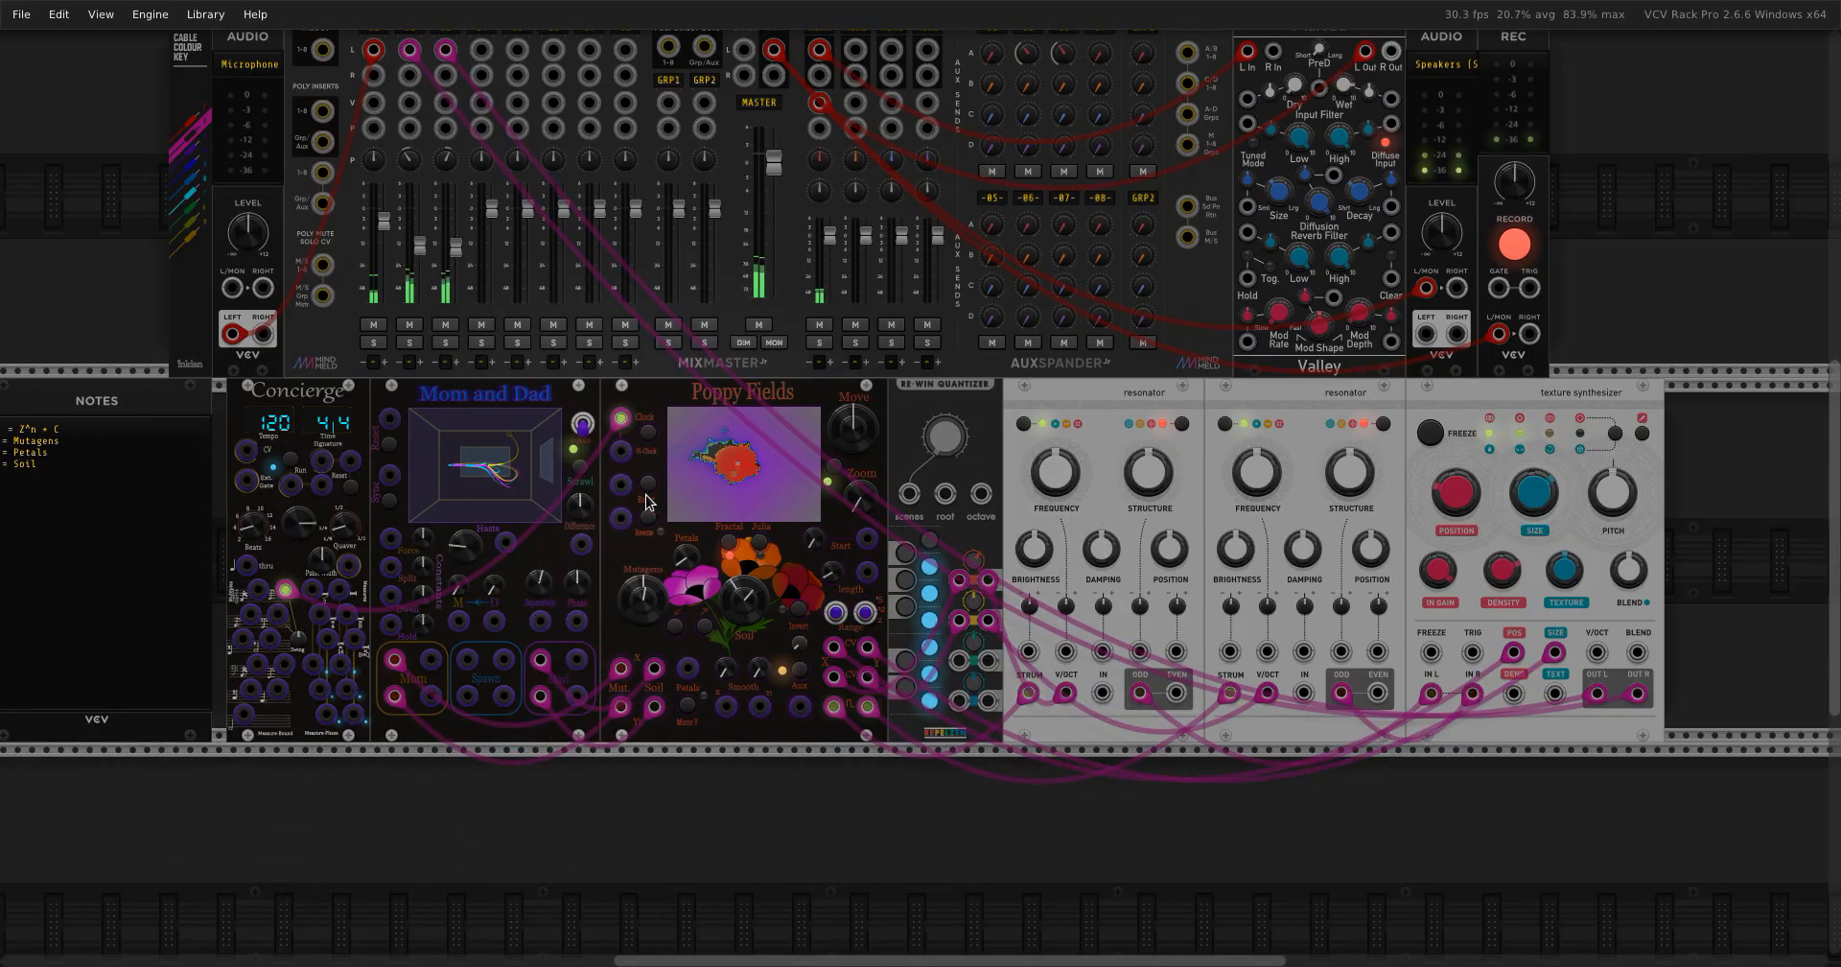
Patch a Concierge output to Poppy Fields' Yi-Clock input, and the Aux output to both resonators' Structure CV inputs.
drag(623, 458, 260, 688)
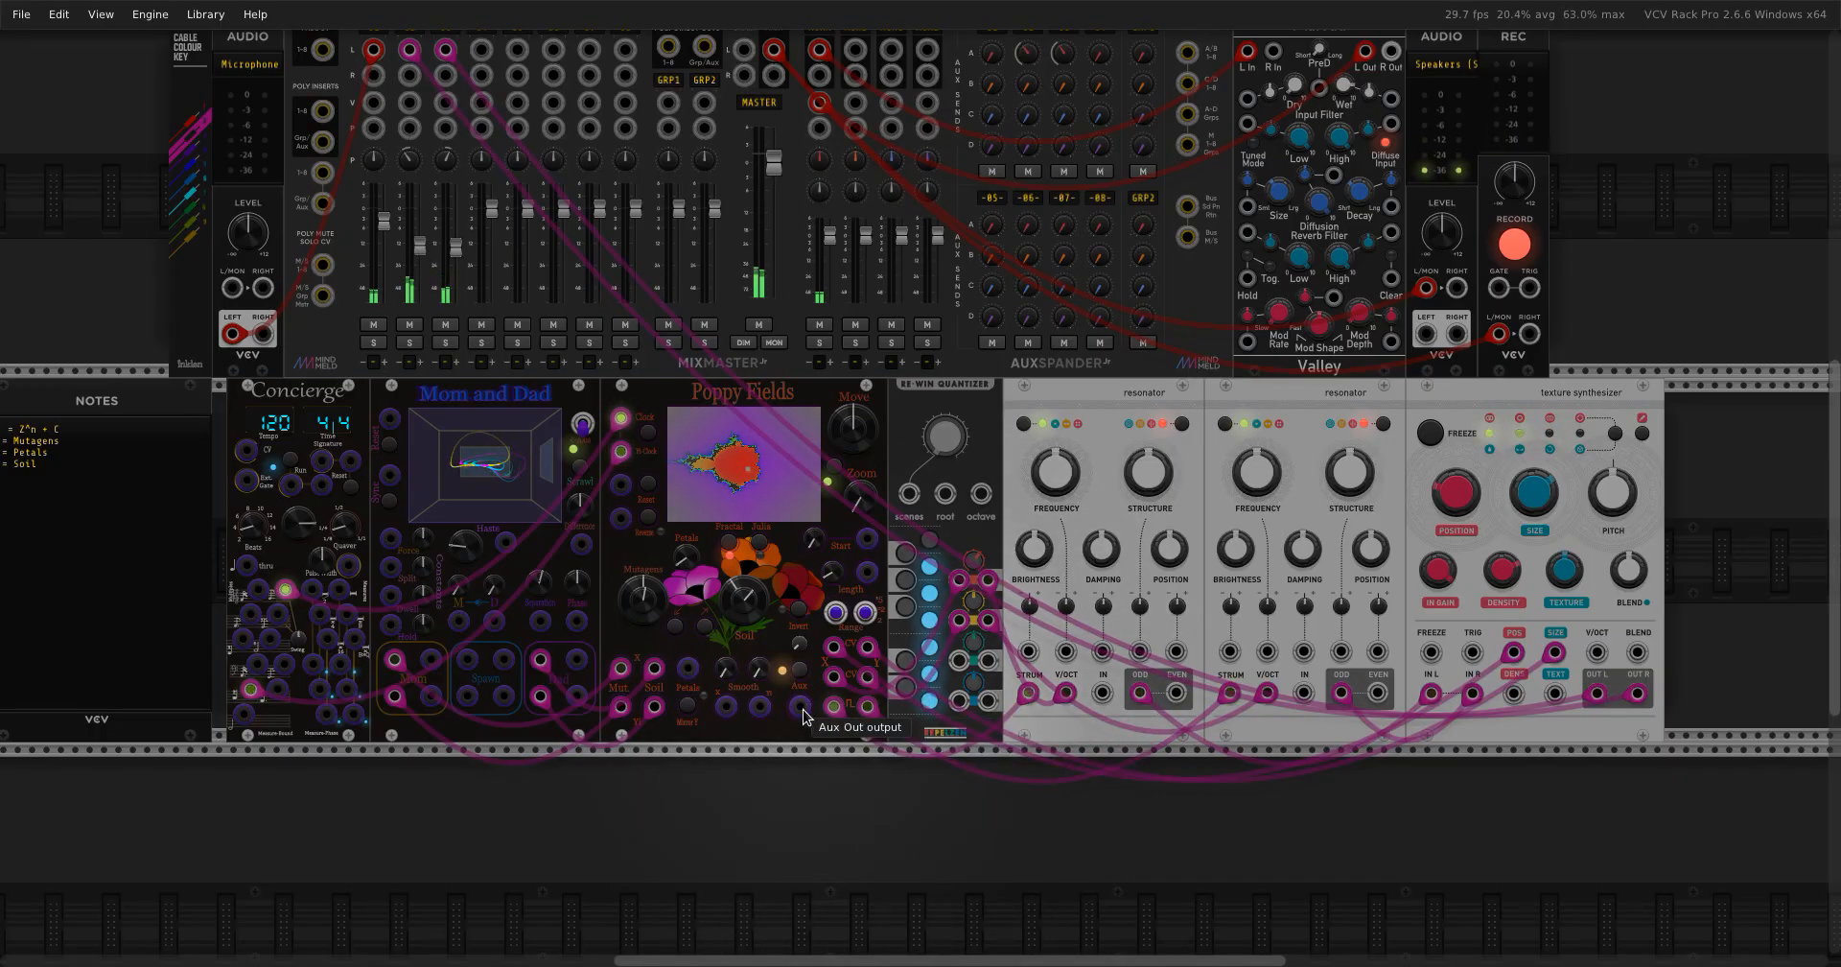
drag(803, 714, 1141, 651)
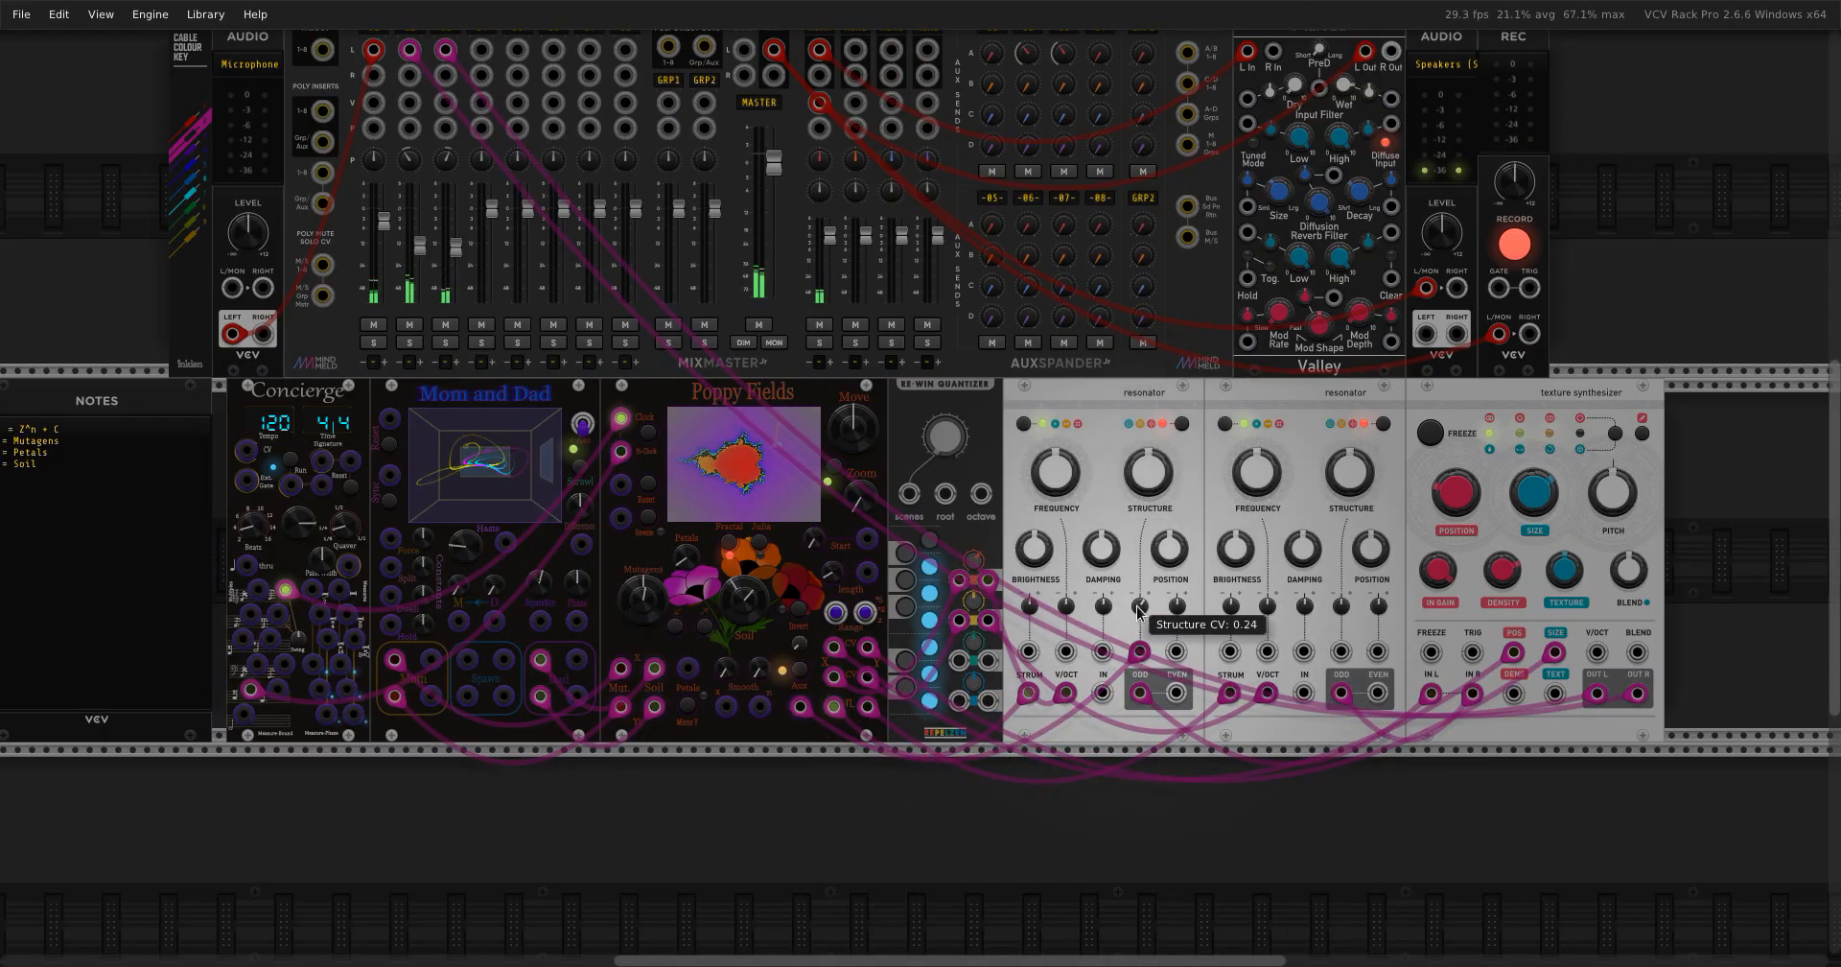
drag(1341, 651, 758, 707)
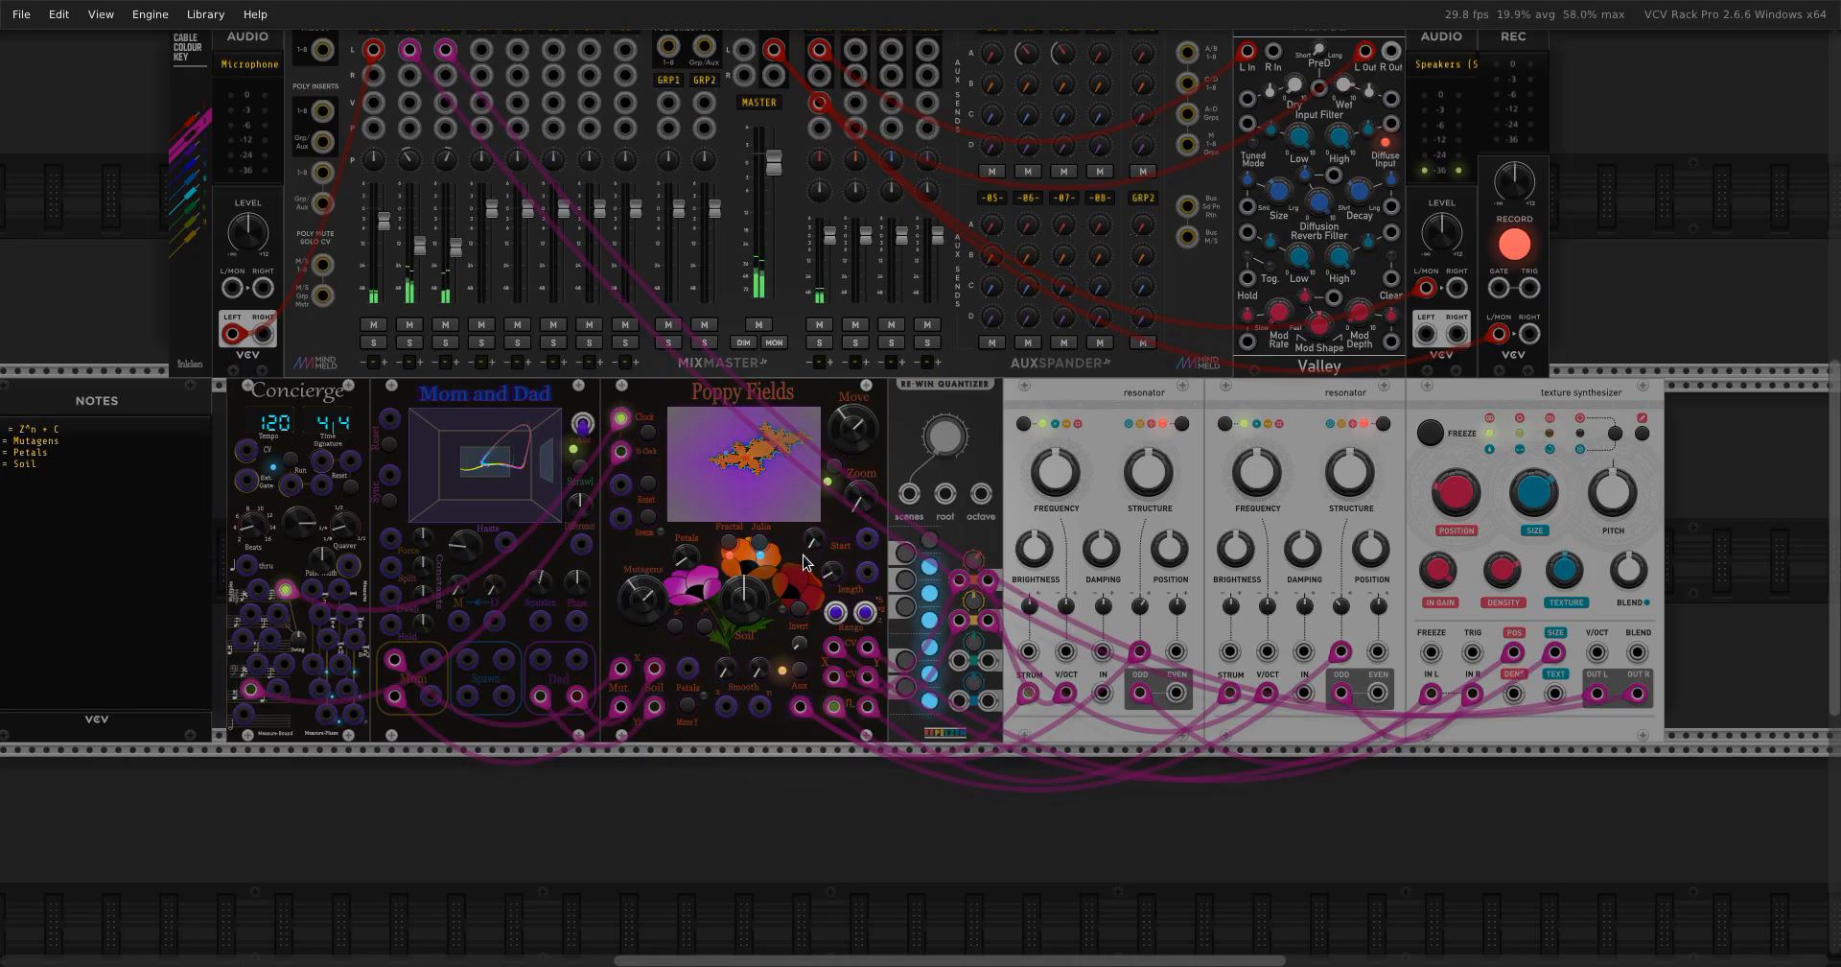
Switch the Poppy Fields fractal type to Beetlebrot, and cycle its display mode through BuddhaBrot to MonoChrome.
click(729, 547)
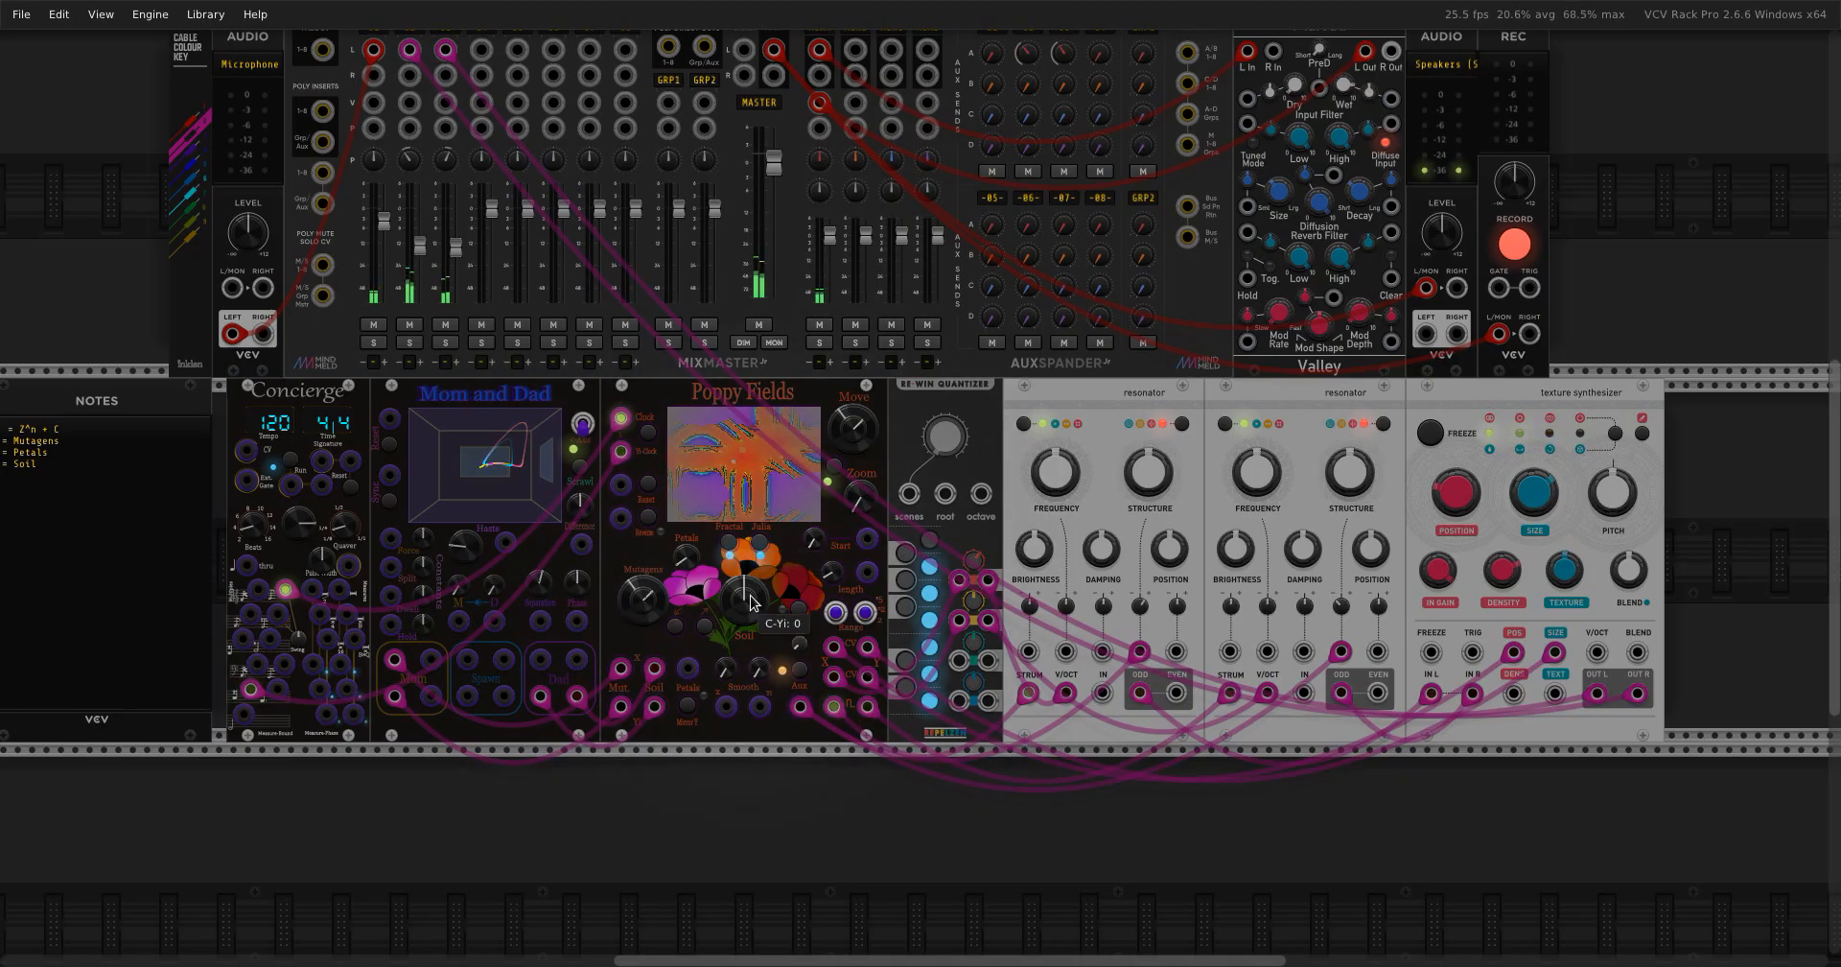
click(829, 477)
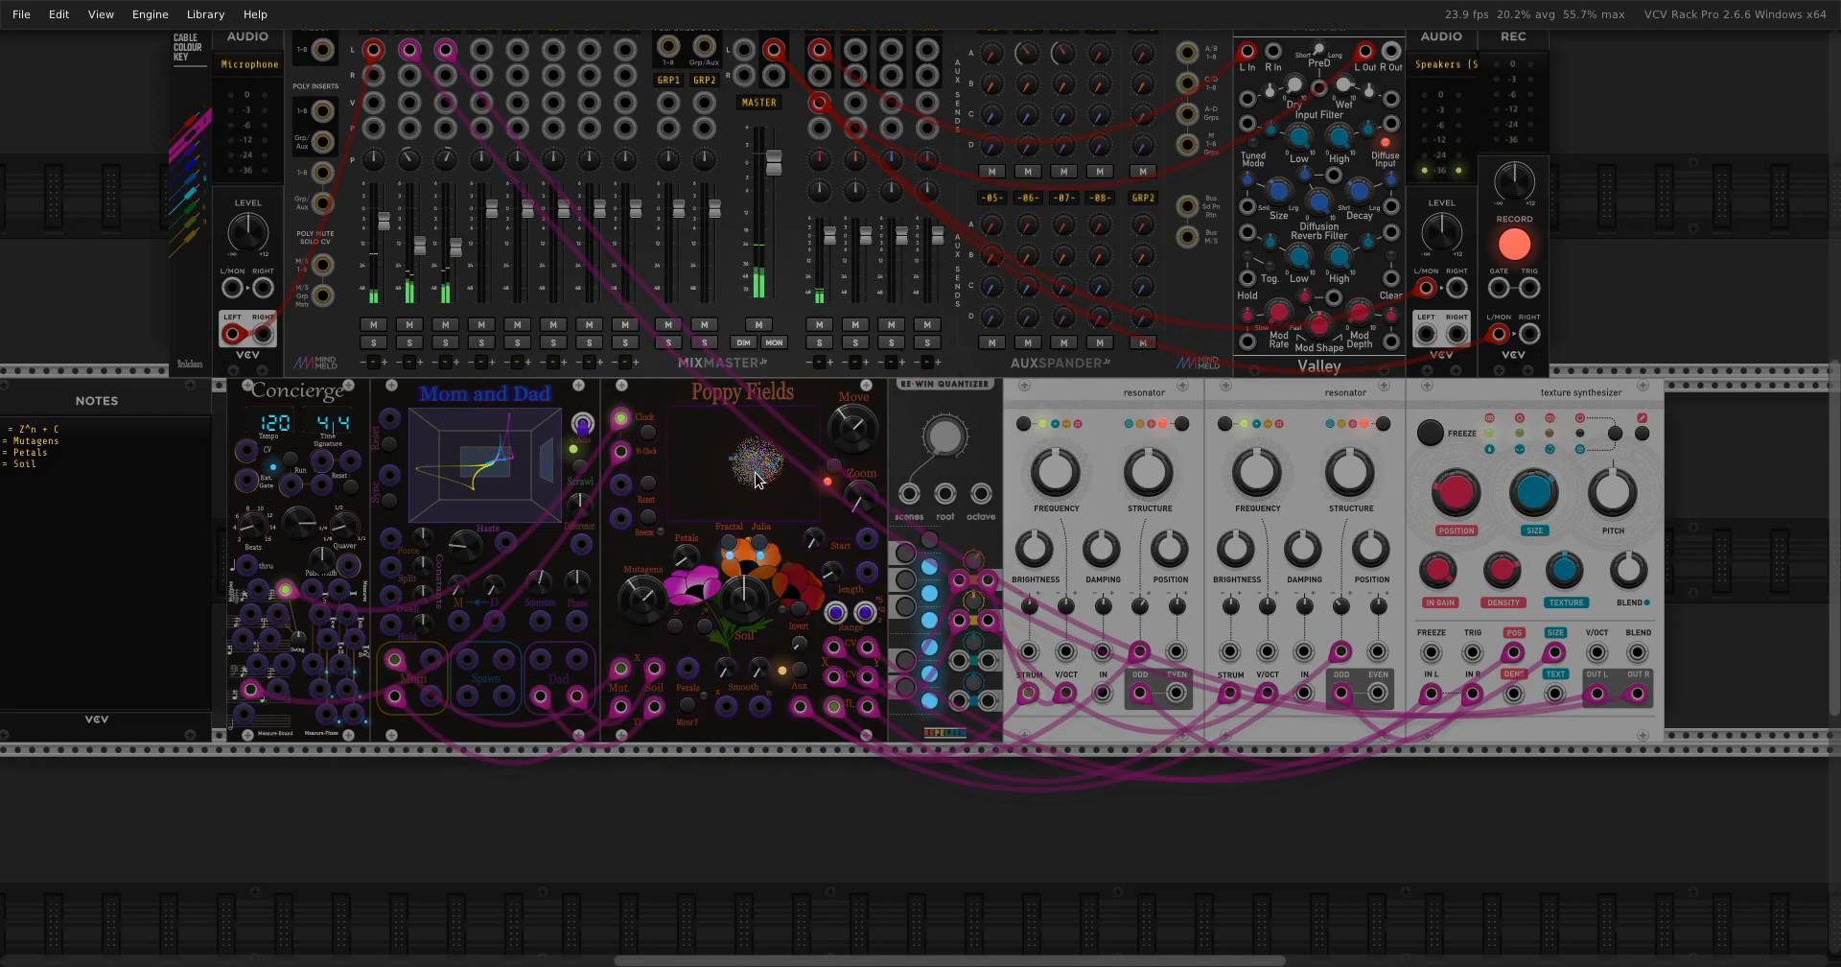
click(736, 556)
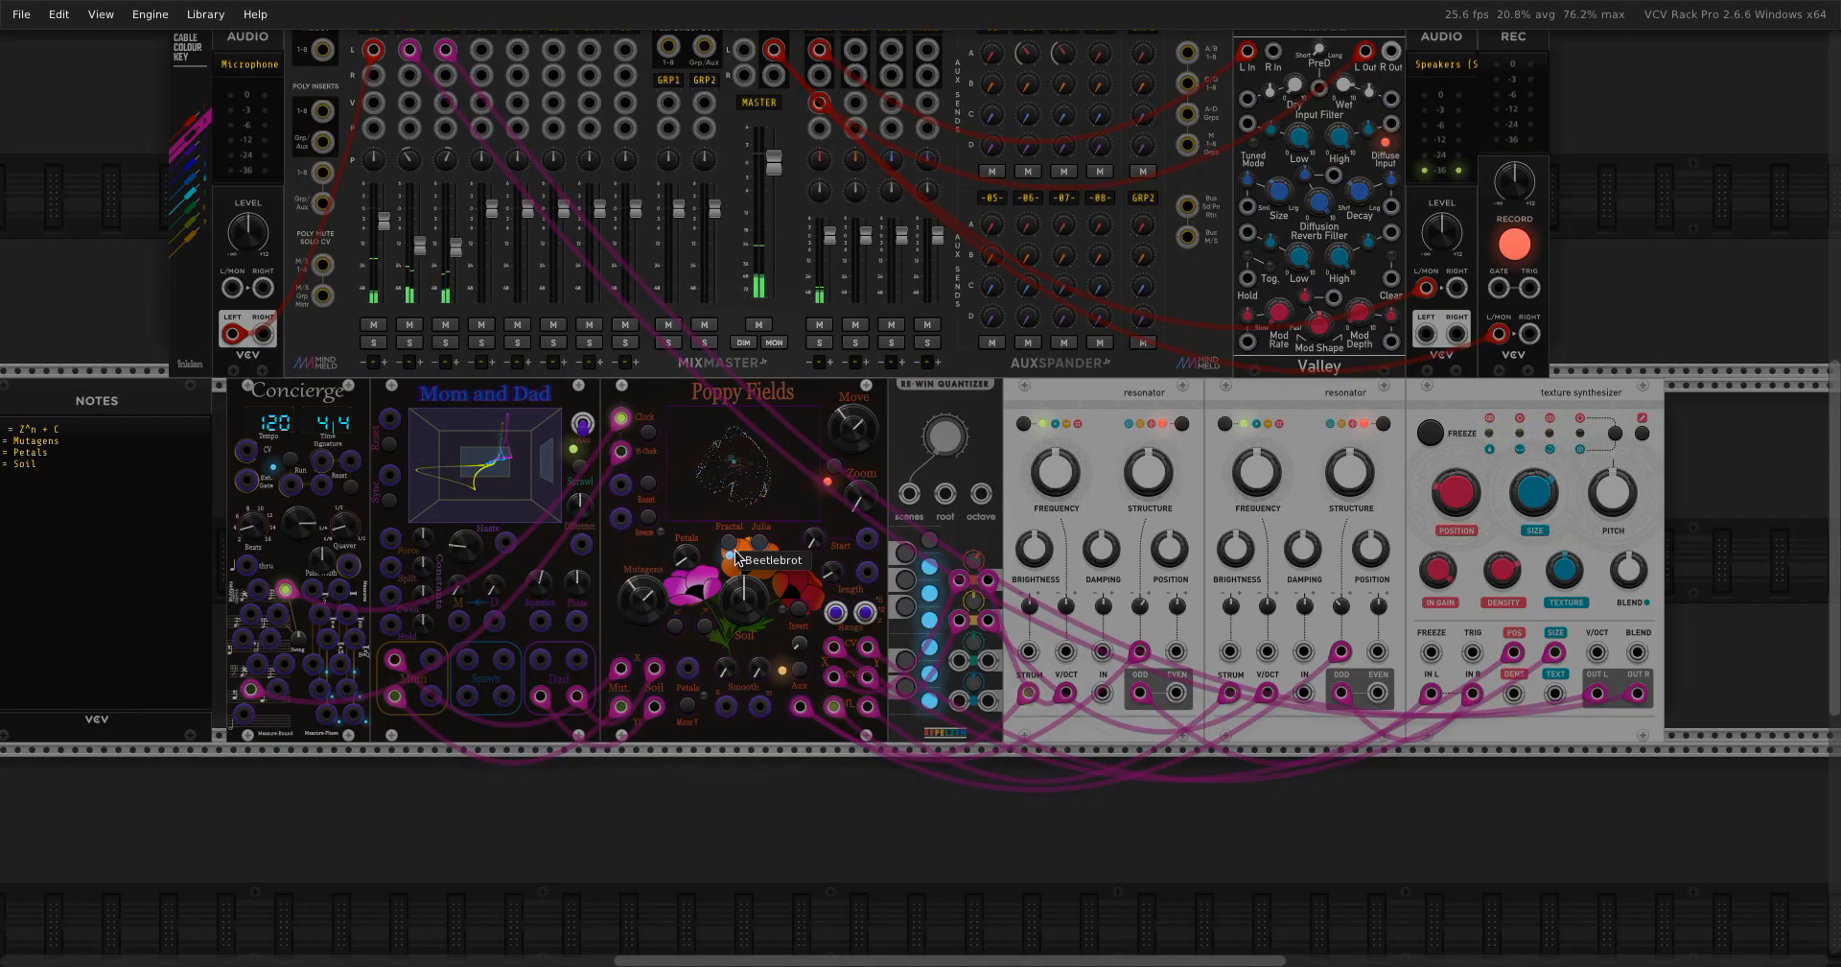
click(830, 477)
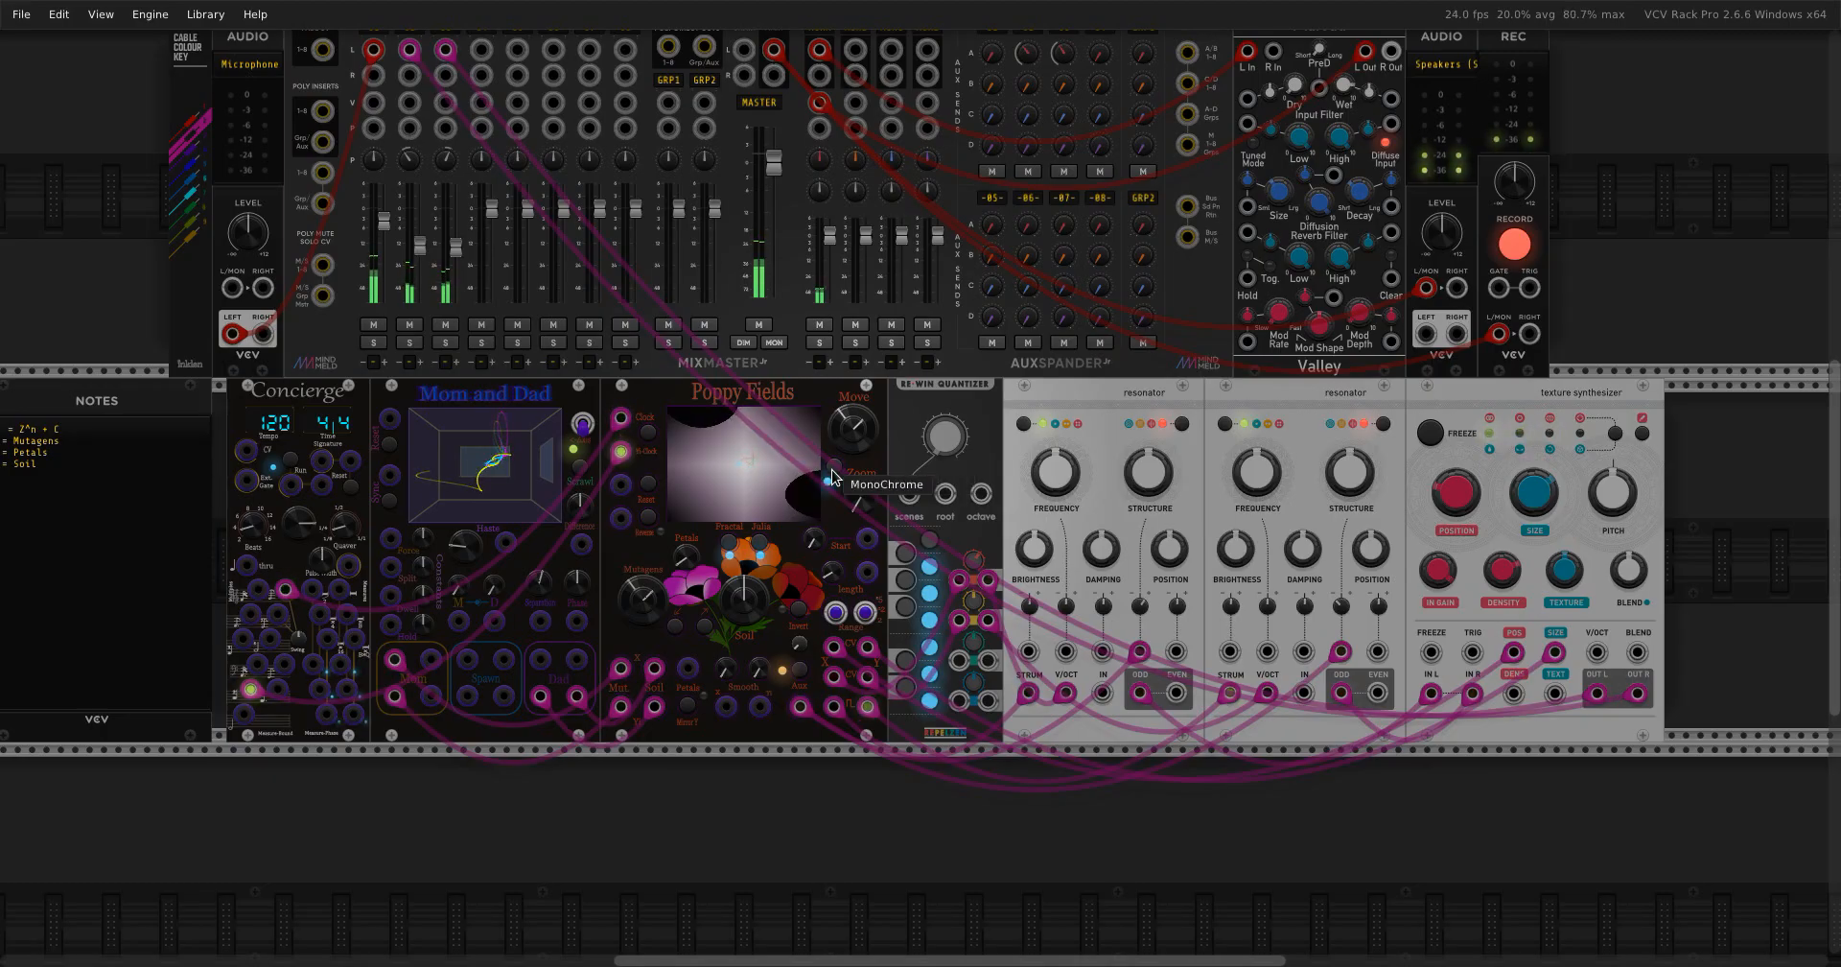
Cycle the Poppy Fields display mode through colour and BuddhaBrot, and advance the fractal type twice.
click(832, 478)
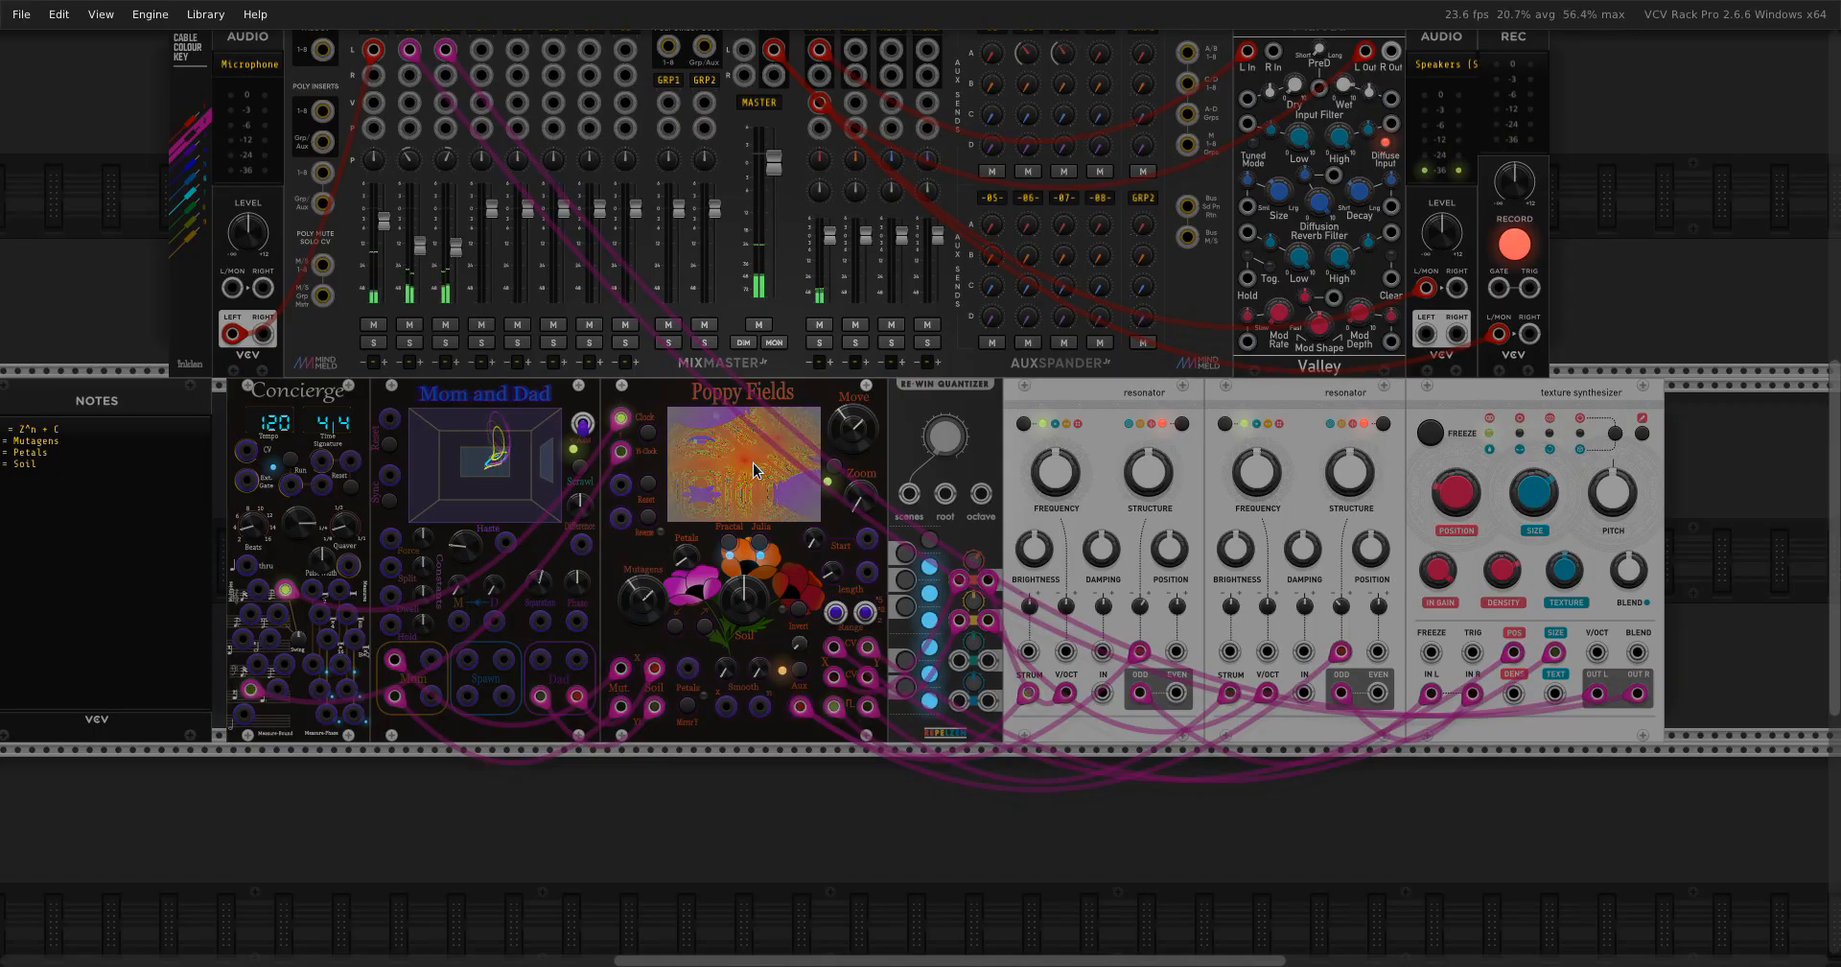
click(832, 464)
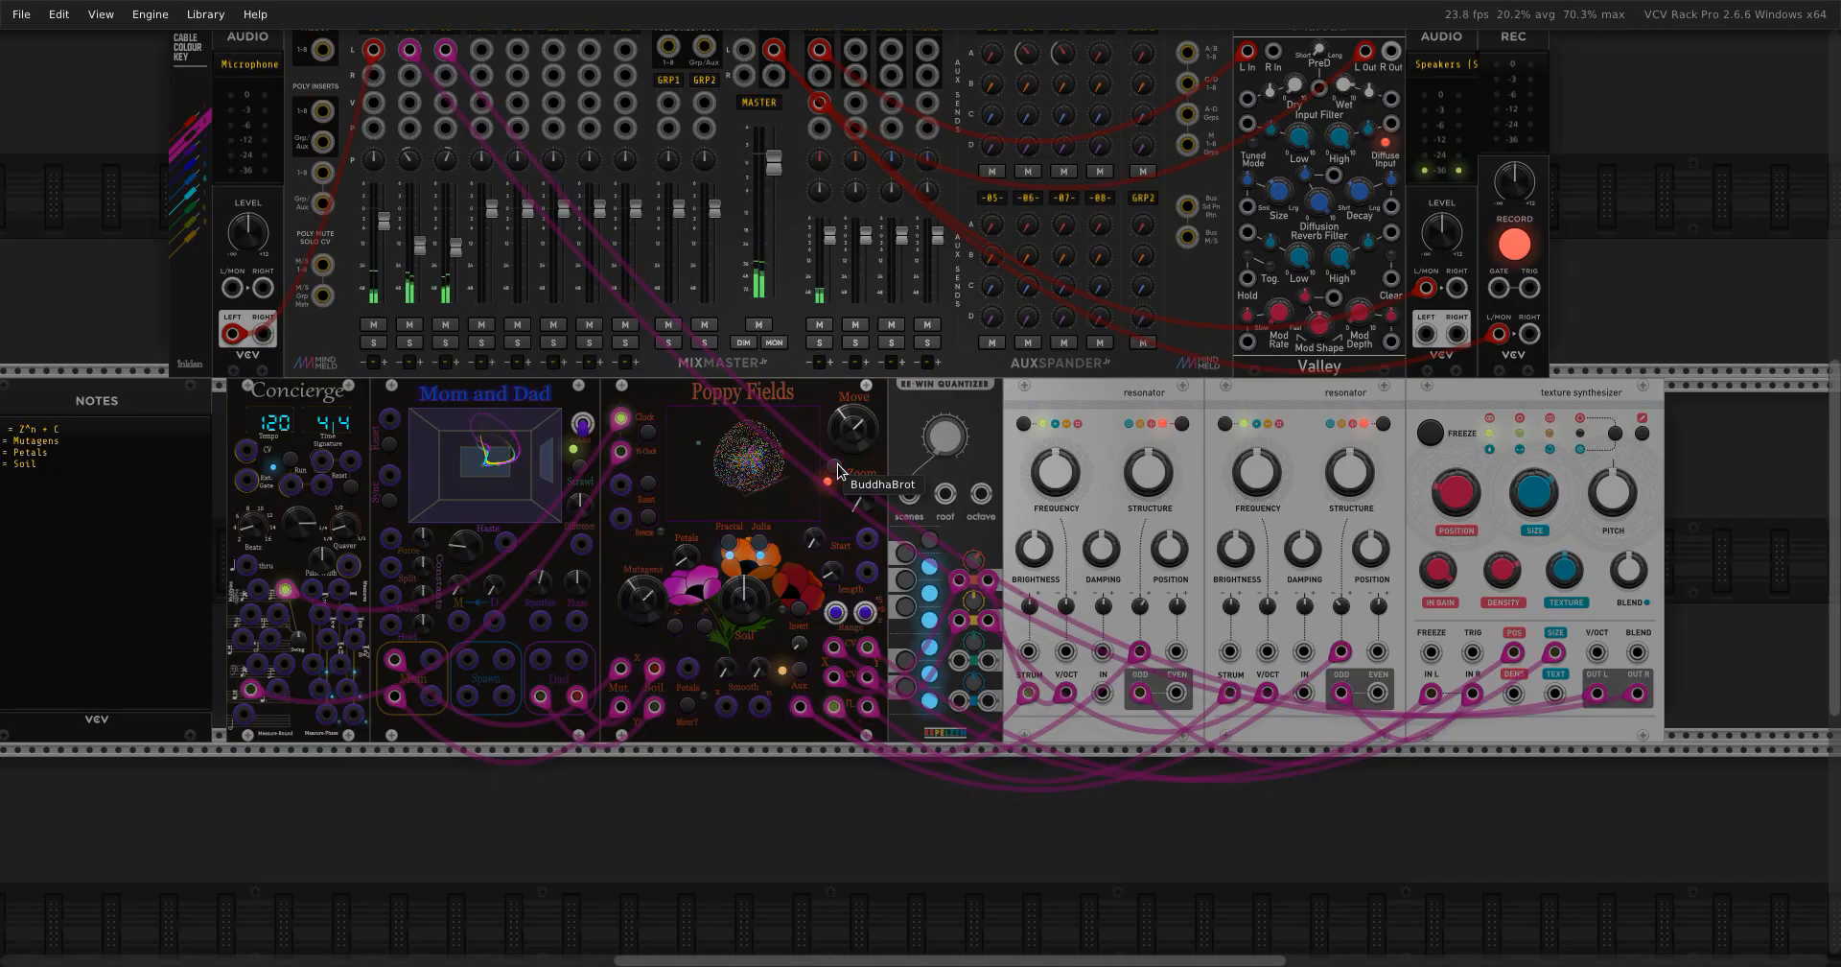
click(837, 470)
click(732, 545)
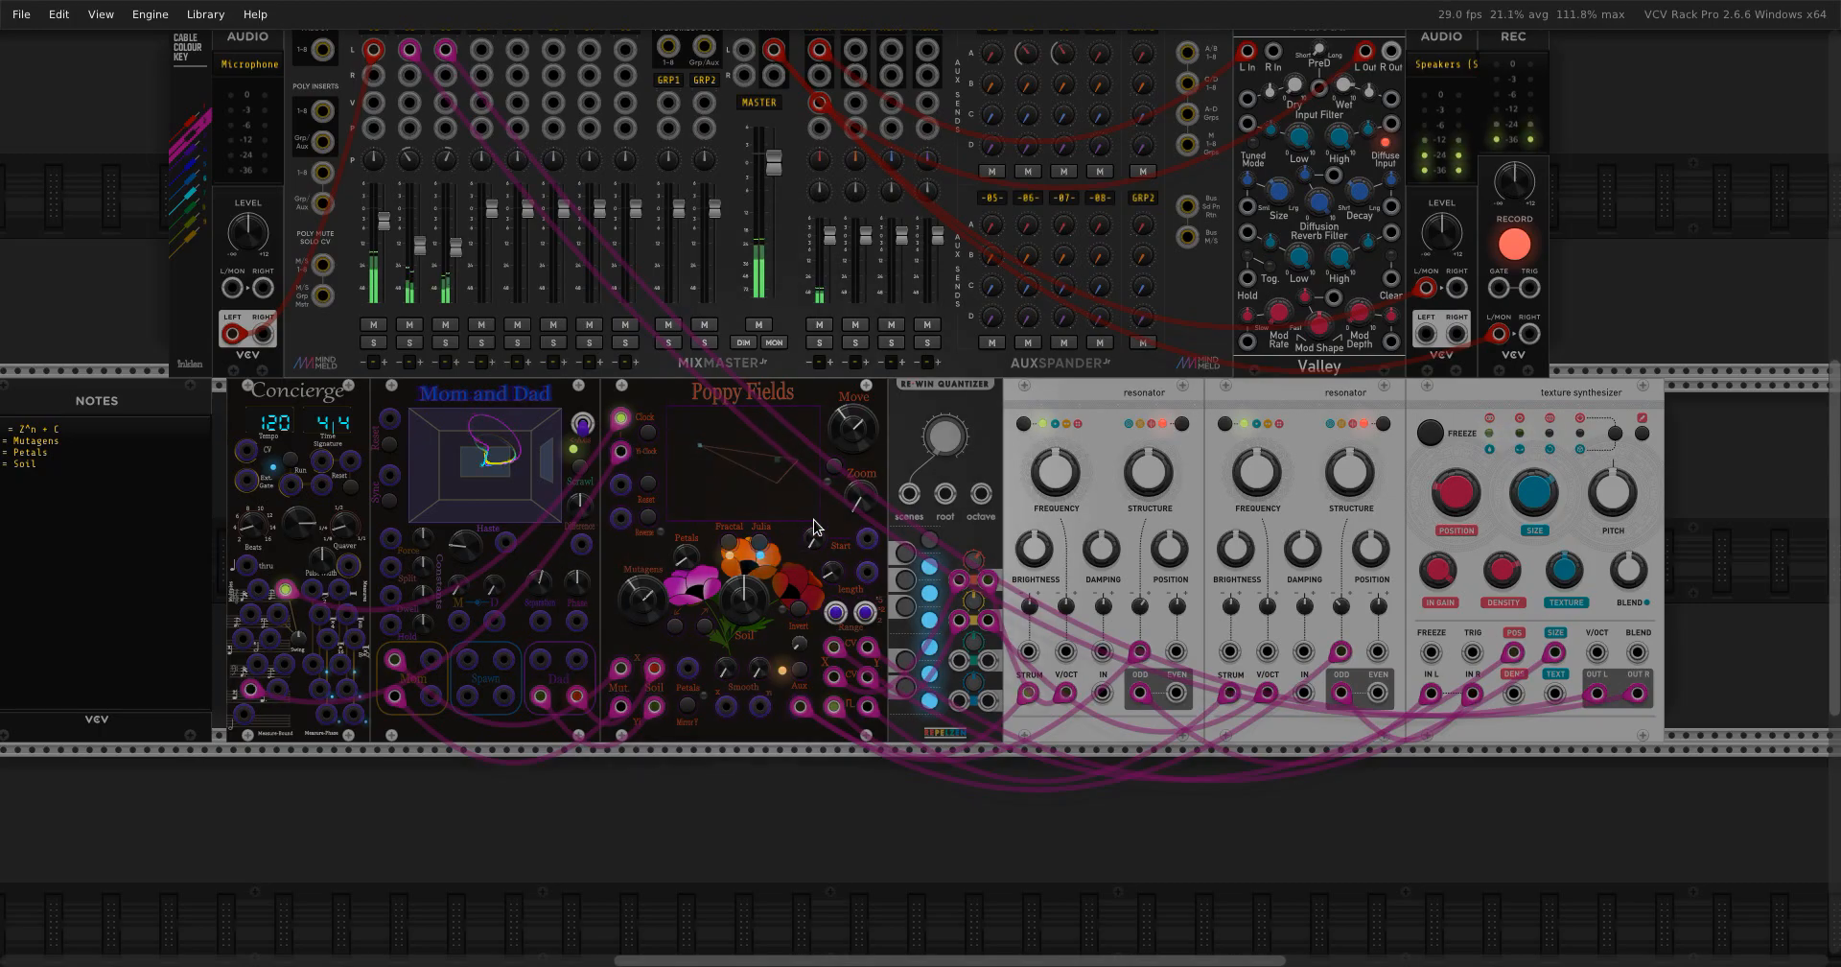
click(729, 546)
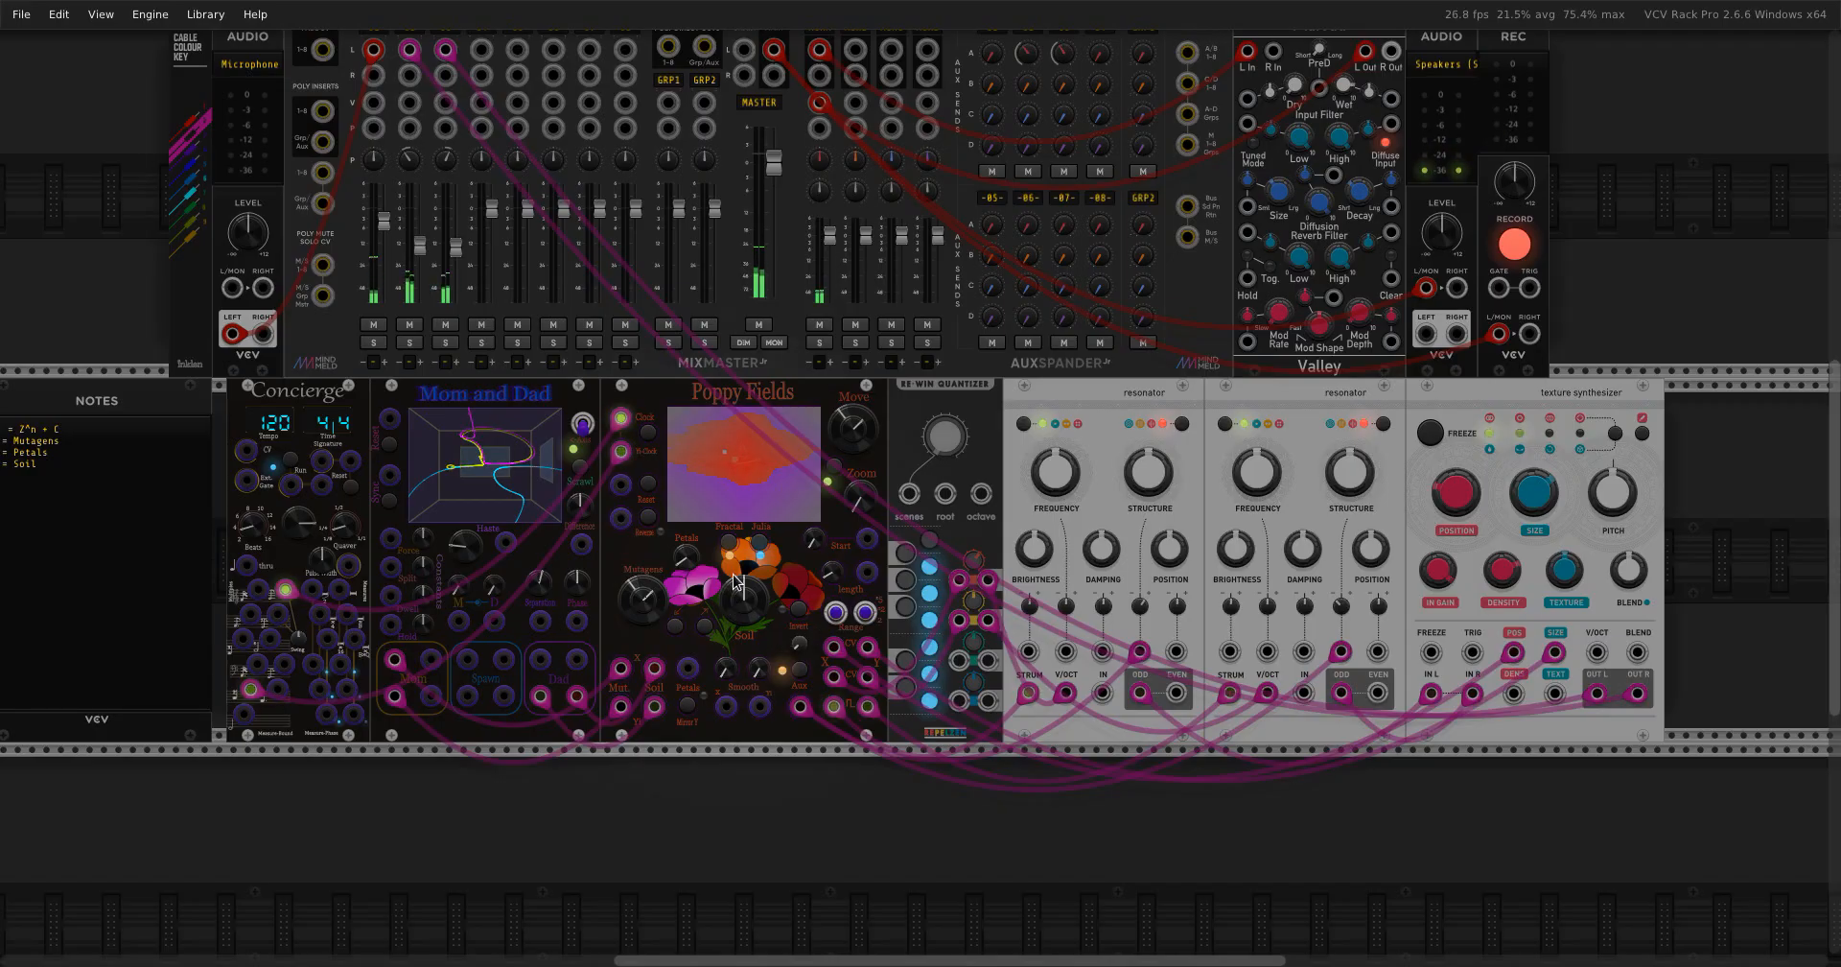
Raise the Mutagens Z-Yi value to 1.039, advance the fractal type once, and nudge the Mutagens up slightly.
drag(643, 600, 643, 509)
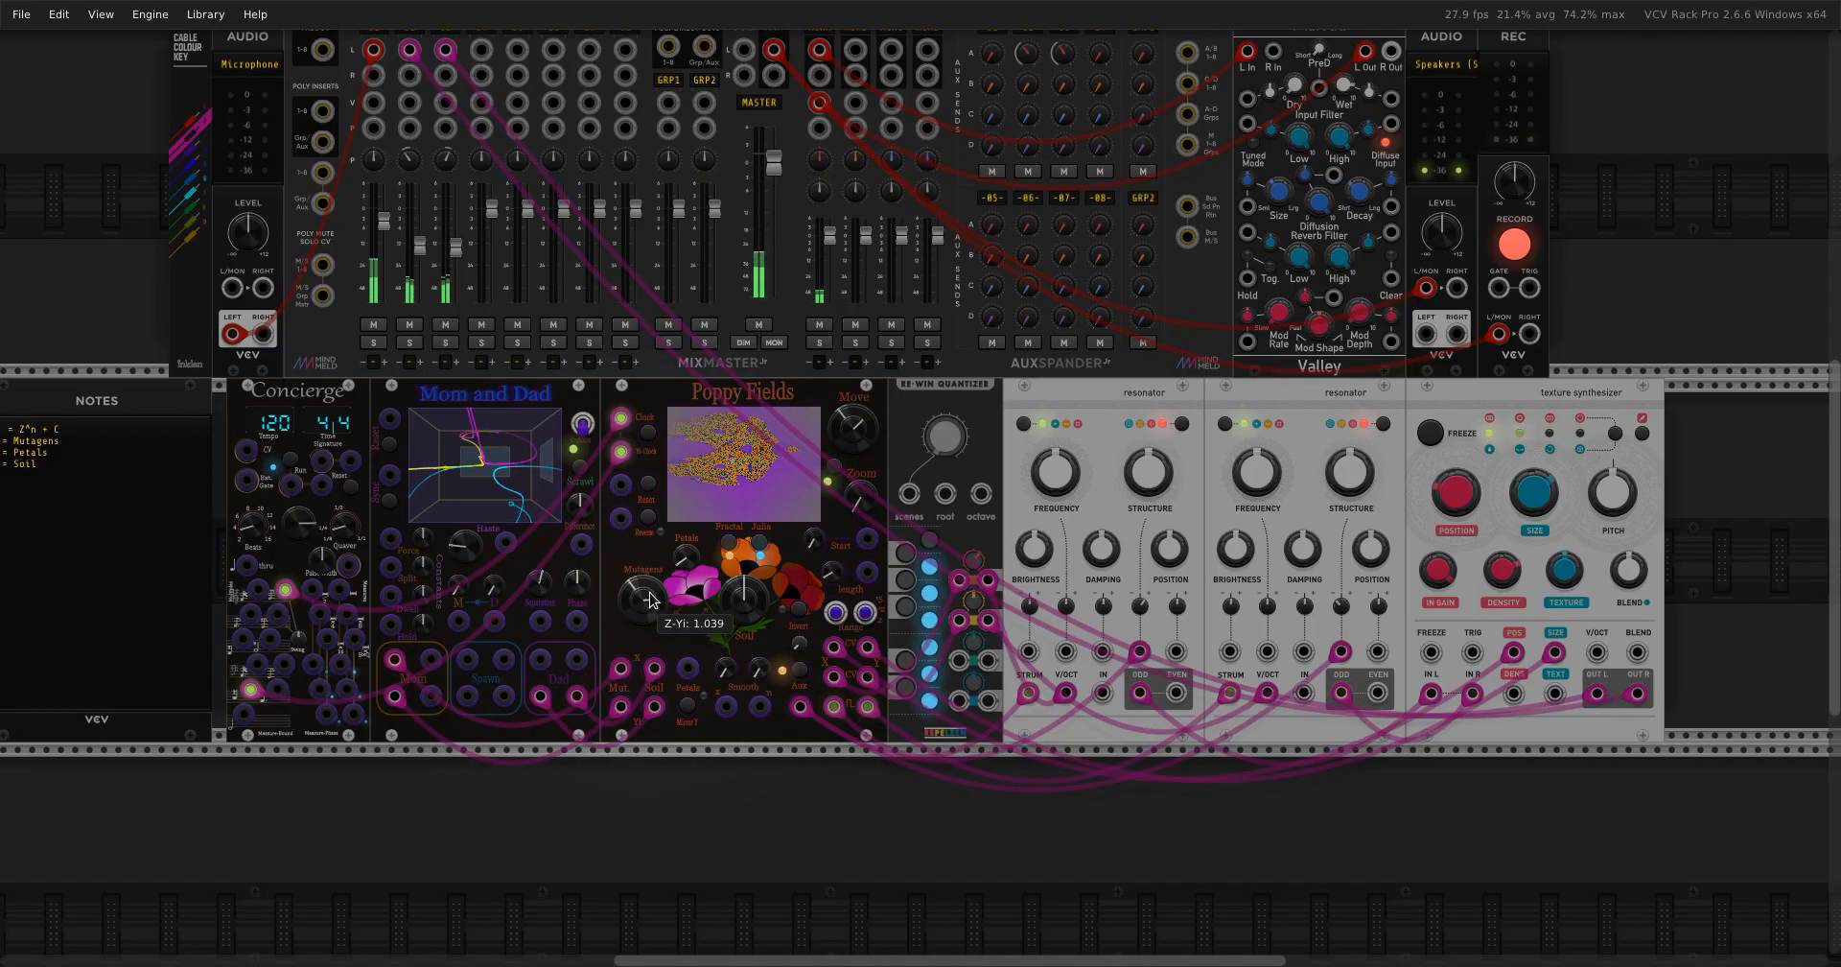
click(732, 544)
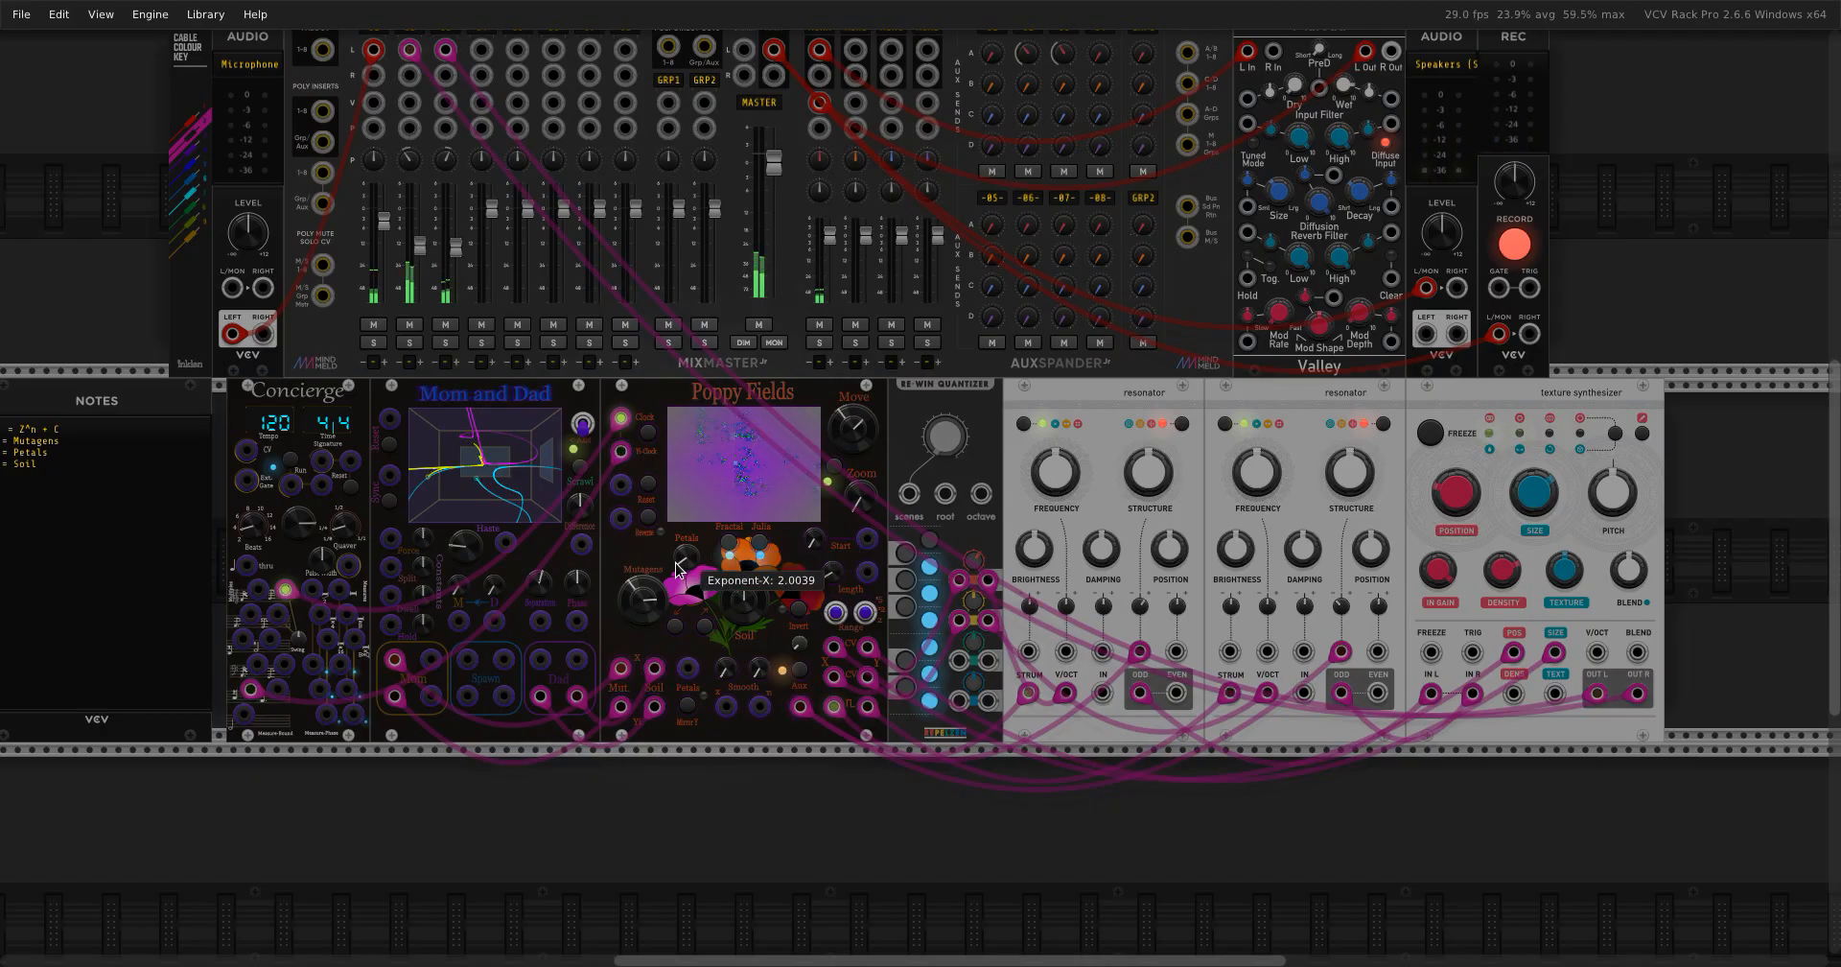
drag(644, 600, 643, 590)
mouse_move(727, 601)
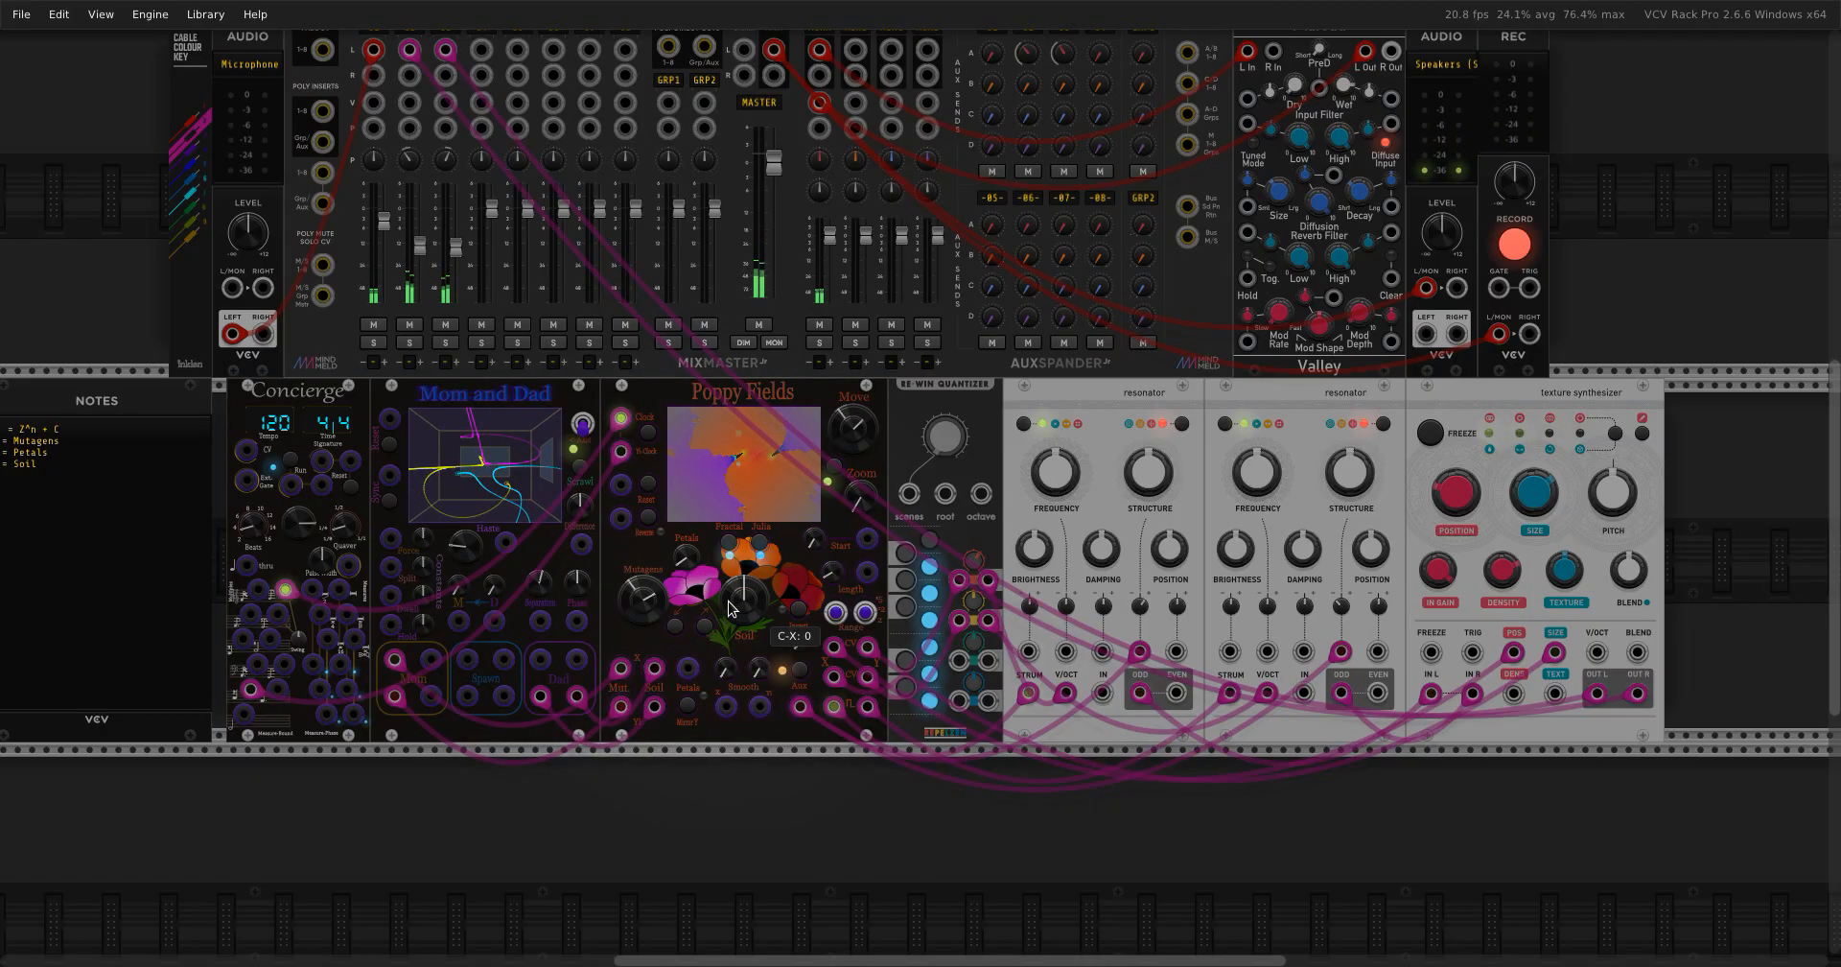